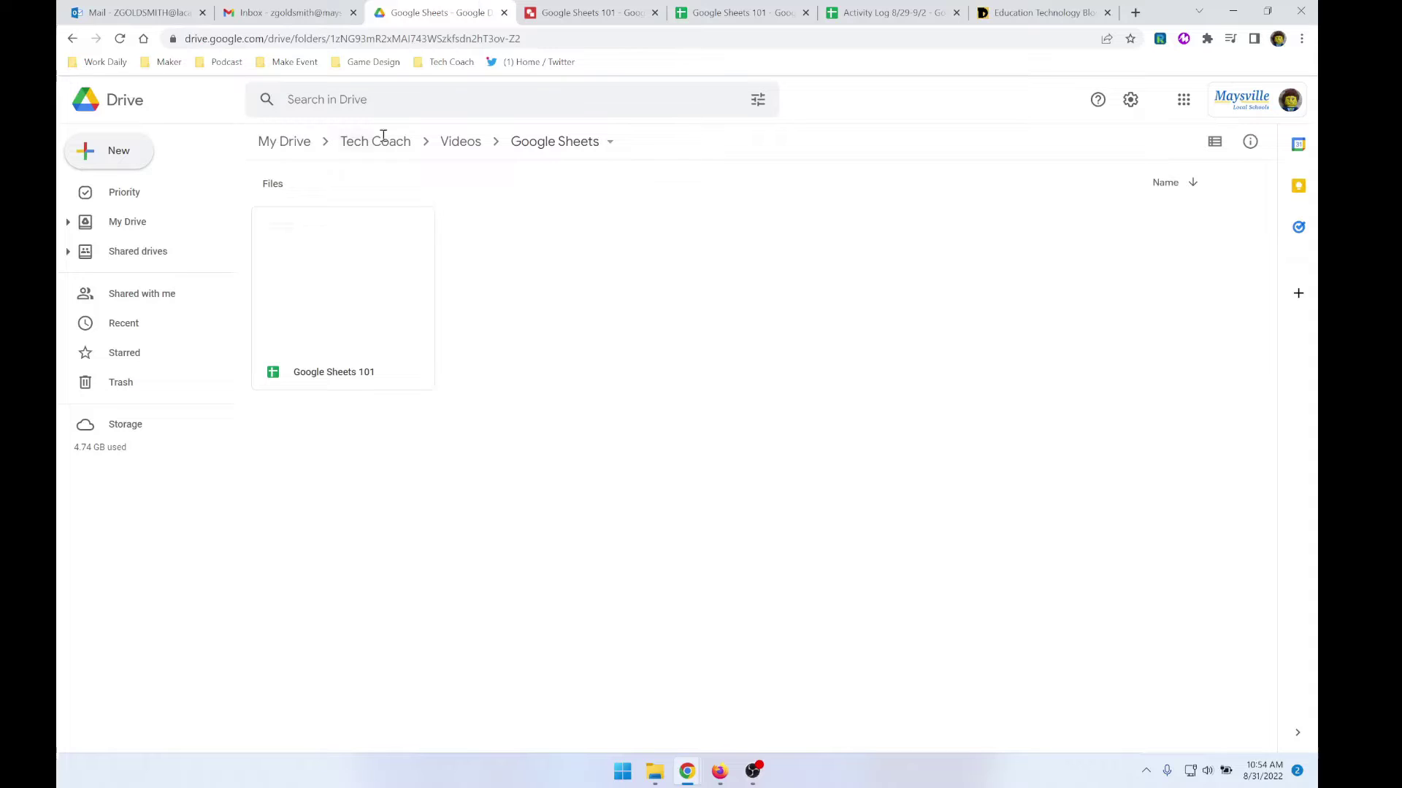
- Open Drive's New menu, then switch to the Google Sheets 101 spreadsheet tab
left_click(100, 150)
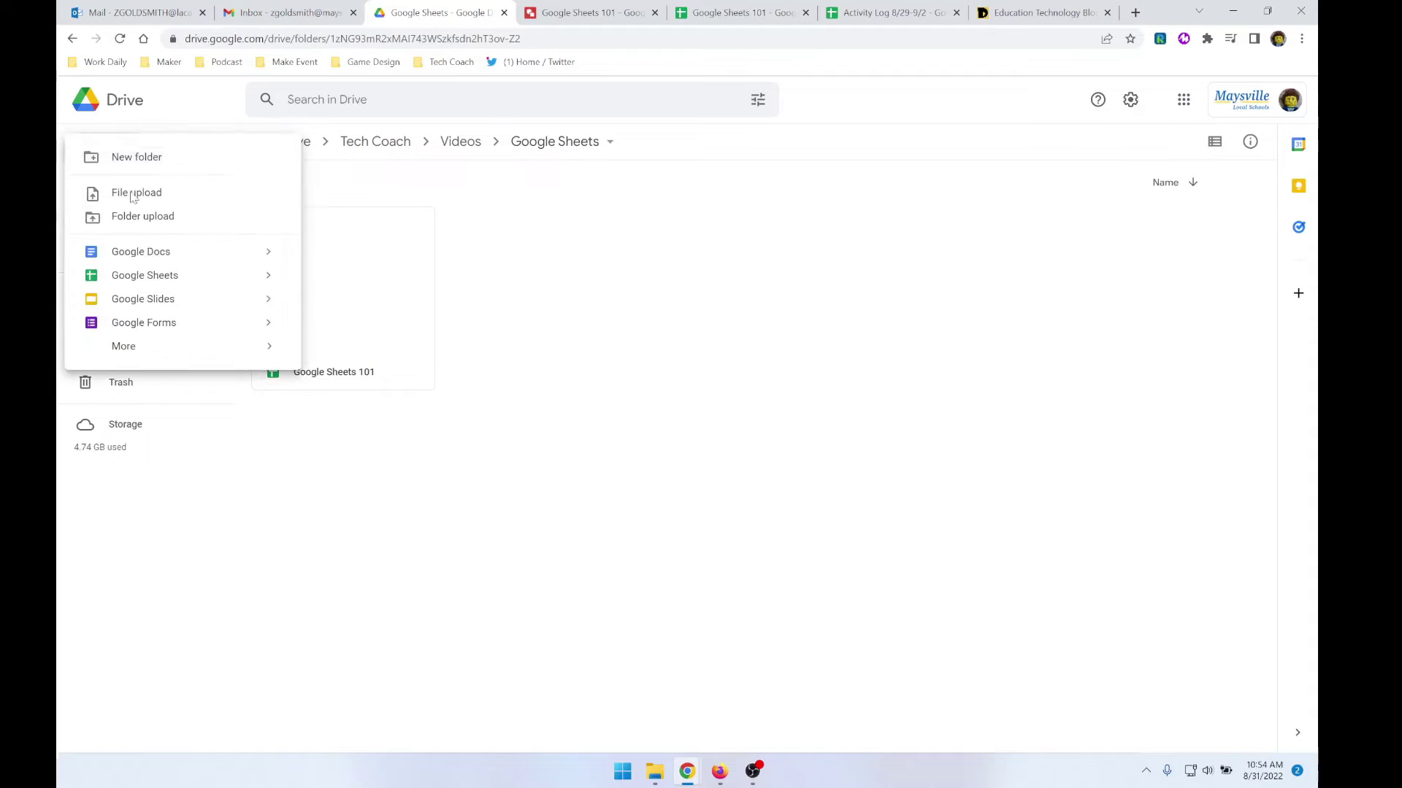
left_click(745, 12)
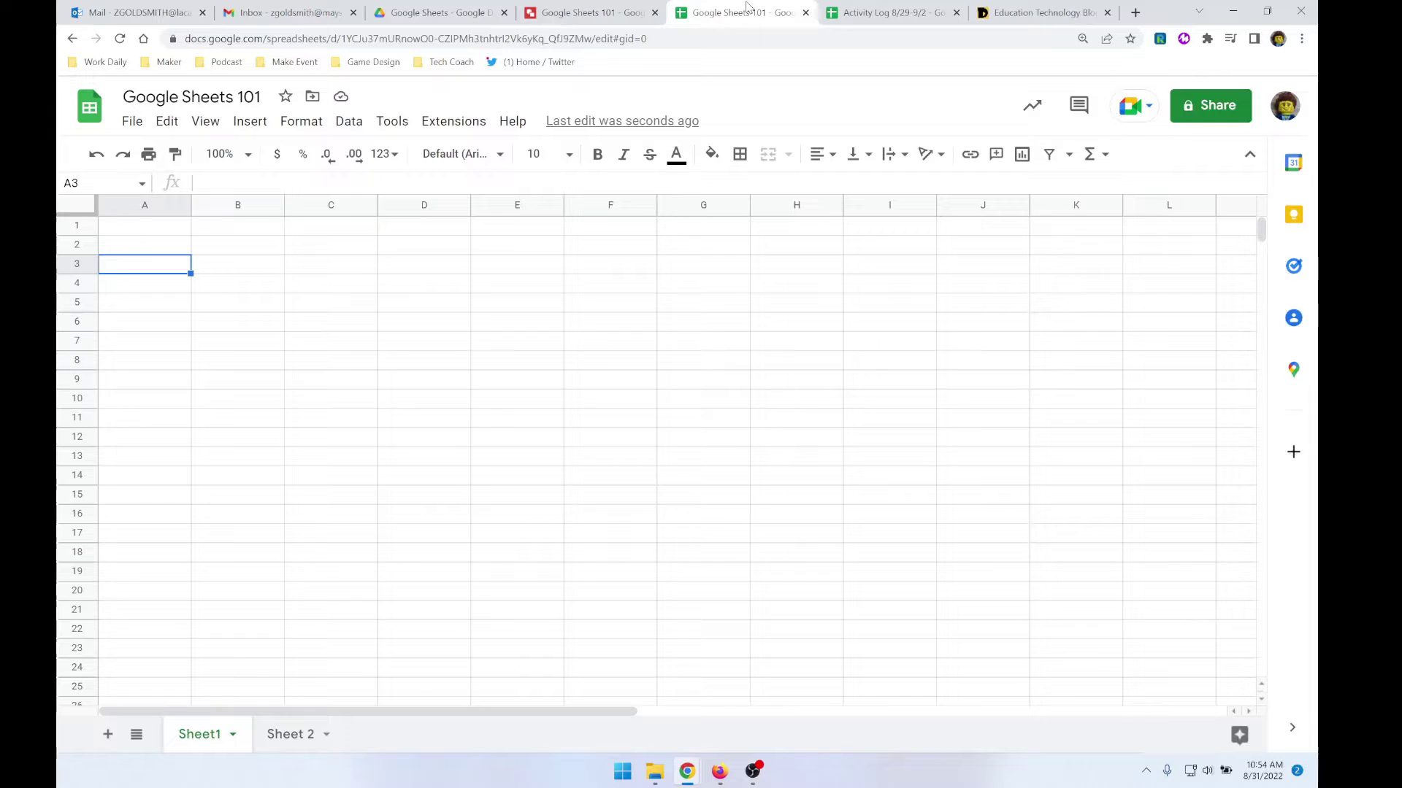
double_click(189, 90)
left_click(189, 90)
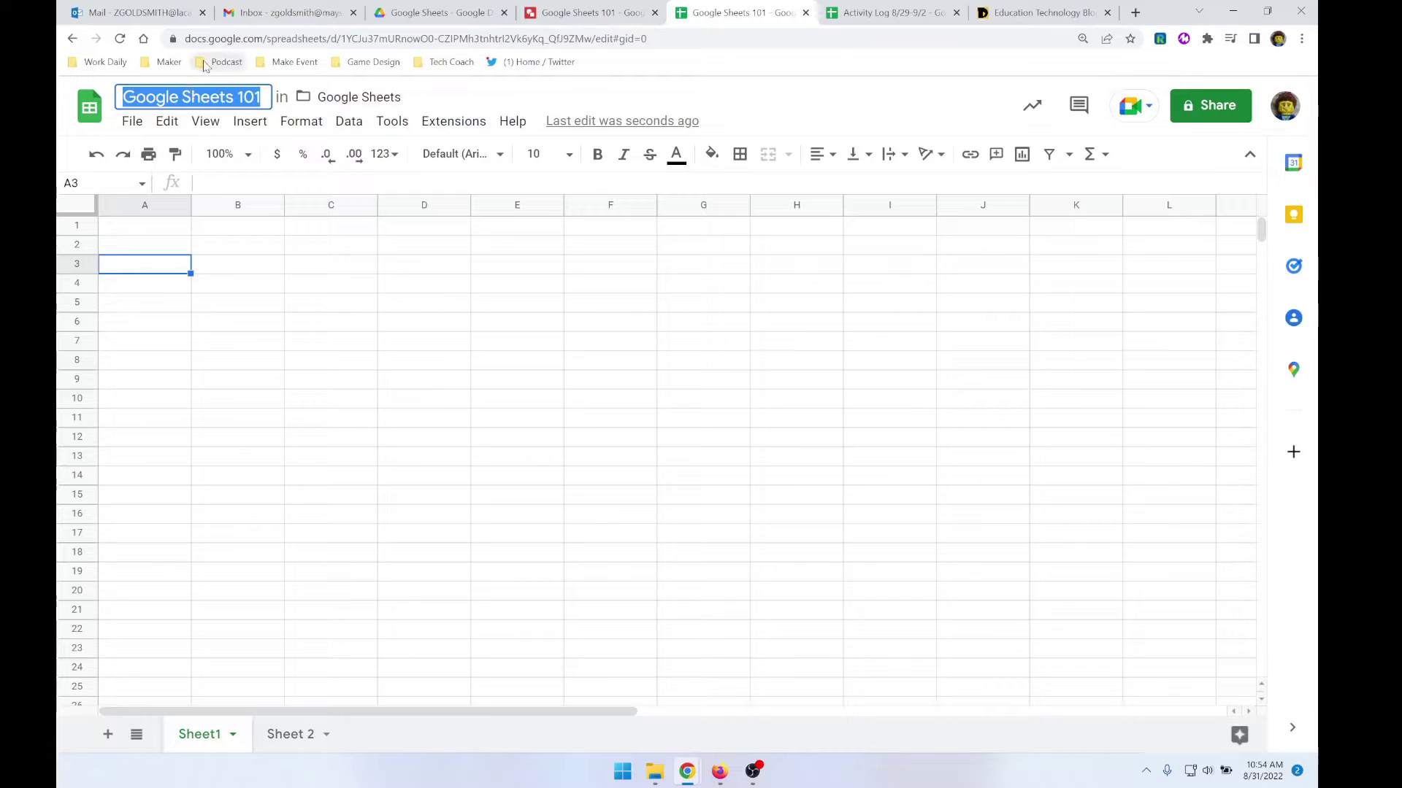
left_click(181, 260)
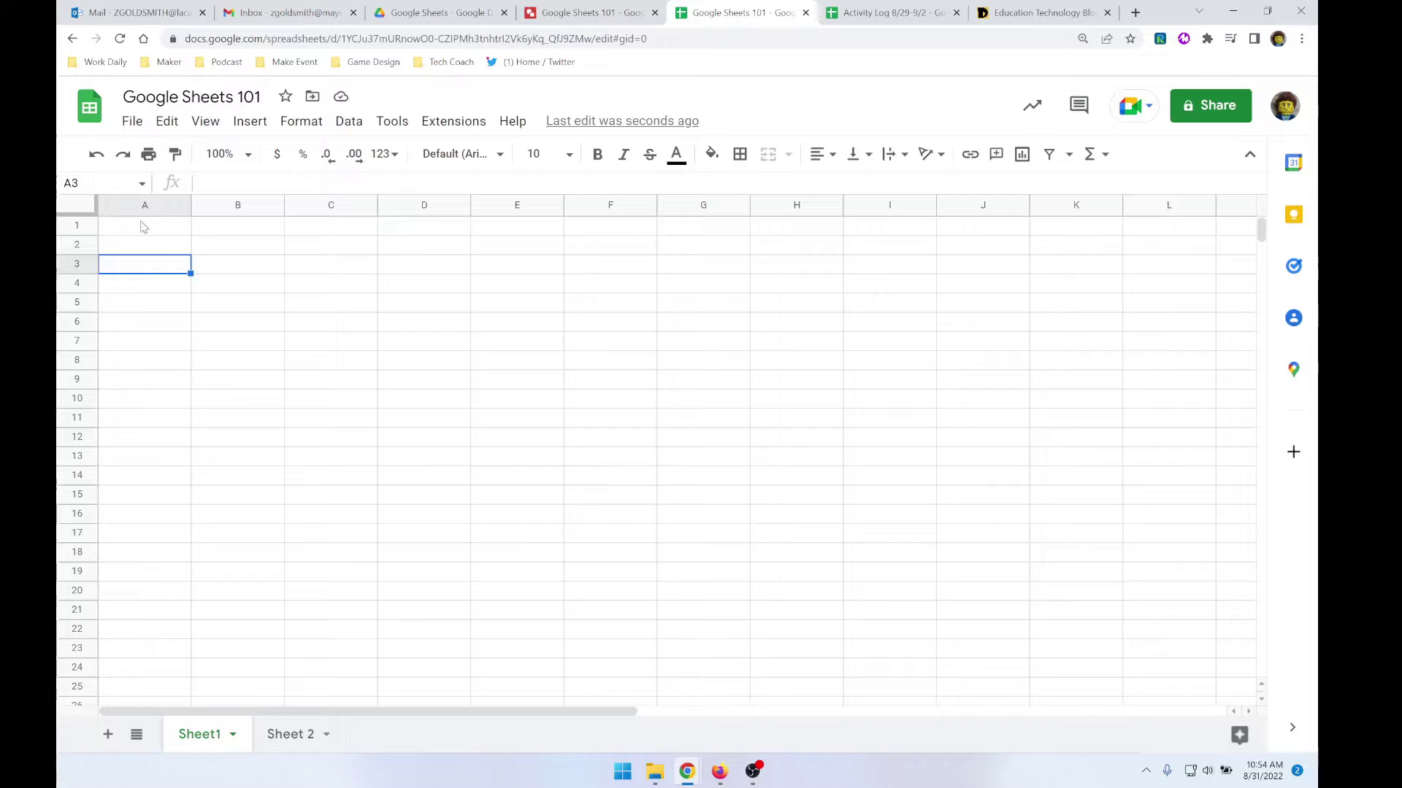
left_click(154, 227)
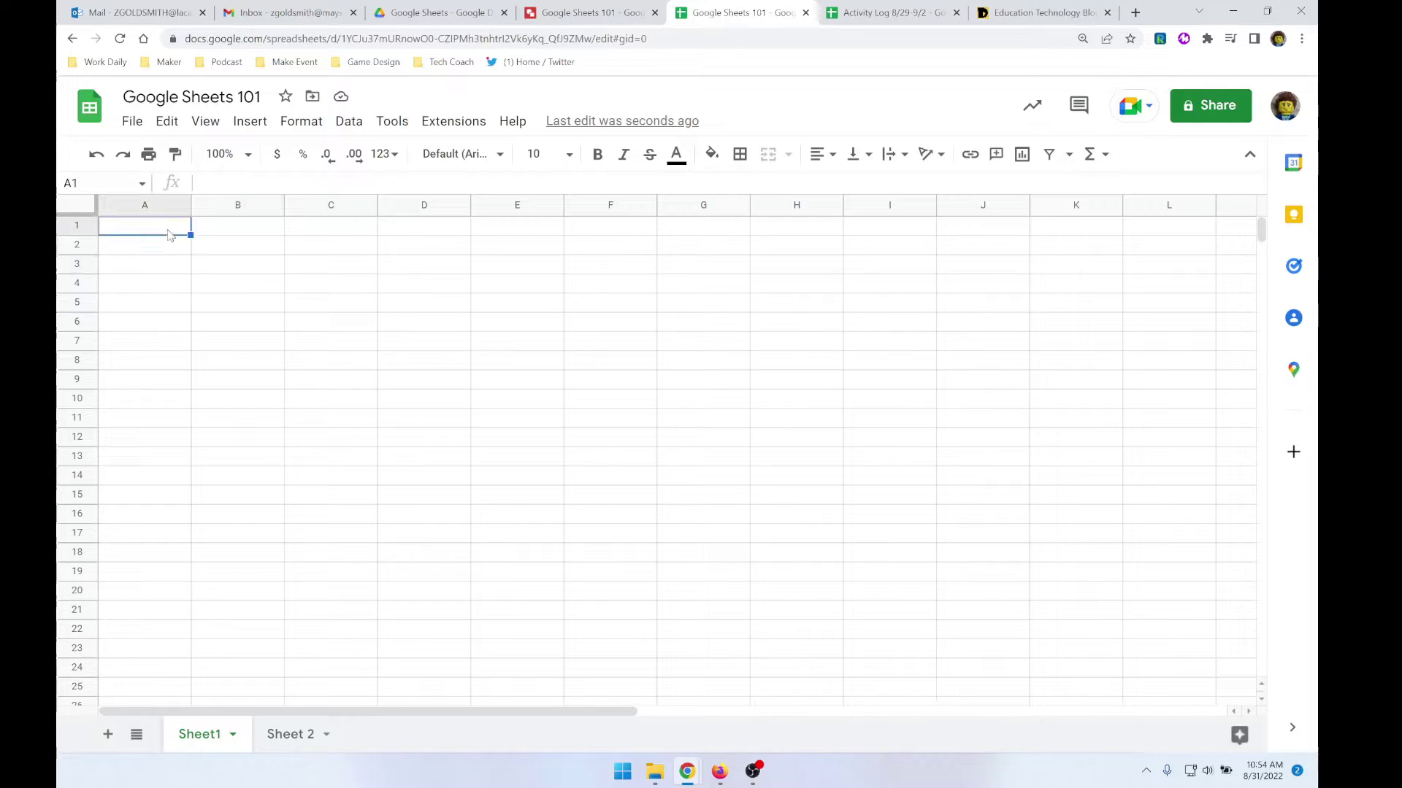
left_click_drag(156, 233, 1092, 235)
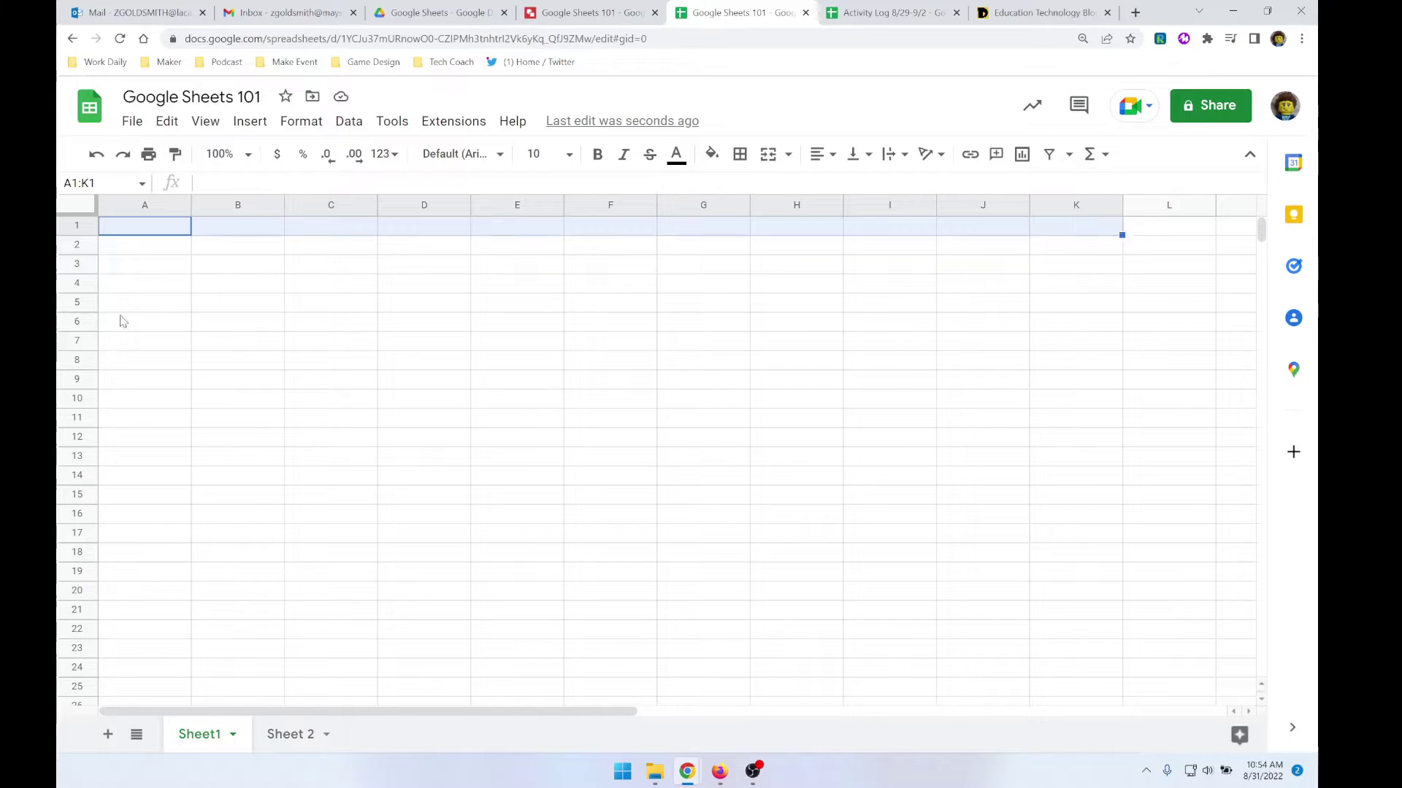
left_click(168, 292)
left_click_drag(162, 226, 161, 667)
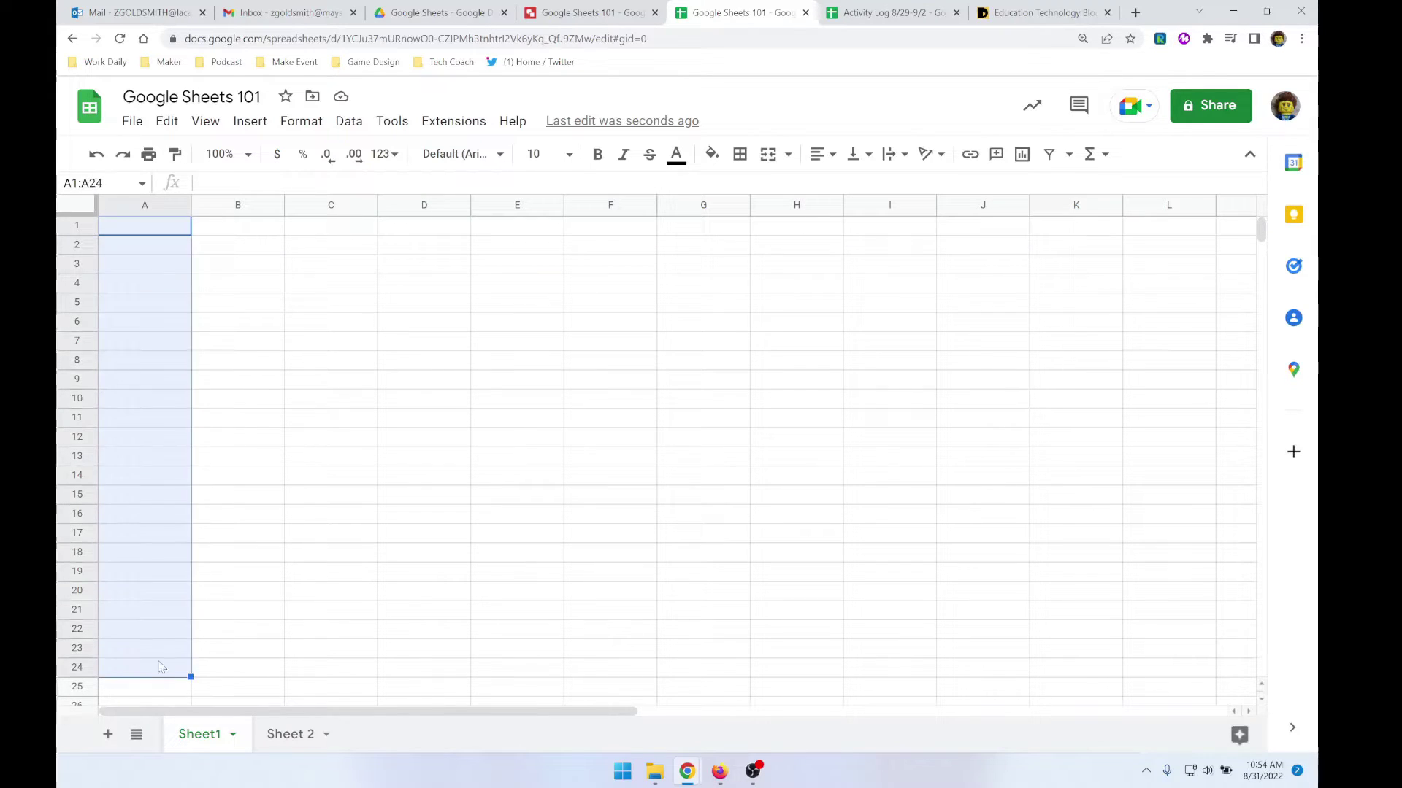
left_click(138, 270)
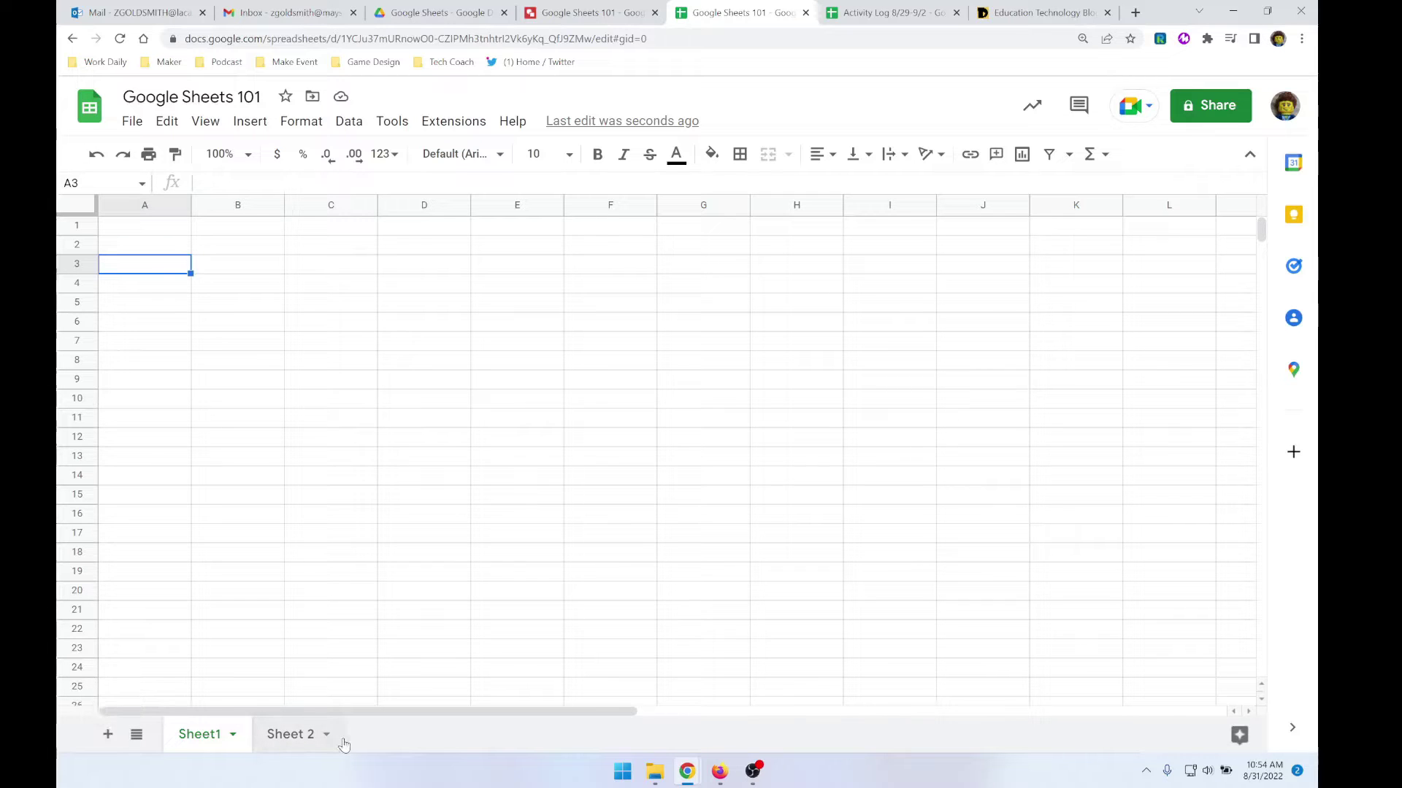
- Add a temporary Sheet3 and delete it again, then bring up Sheet1's tab options
left_click(107, 734)
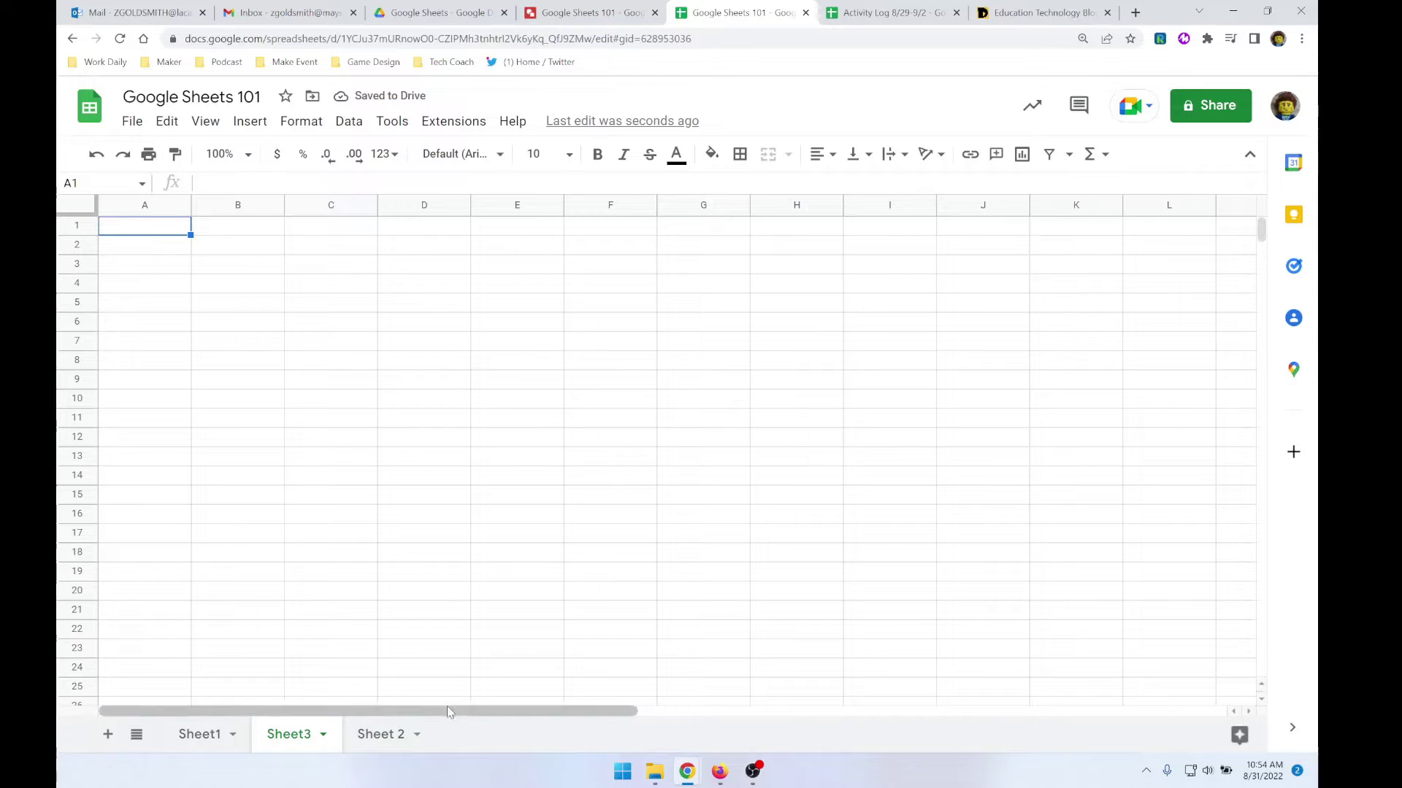
right_click(289, 745)
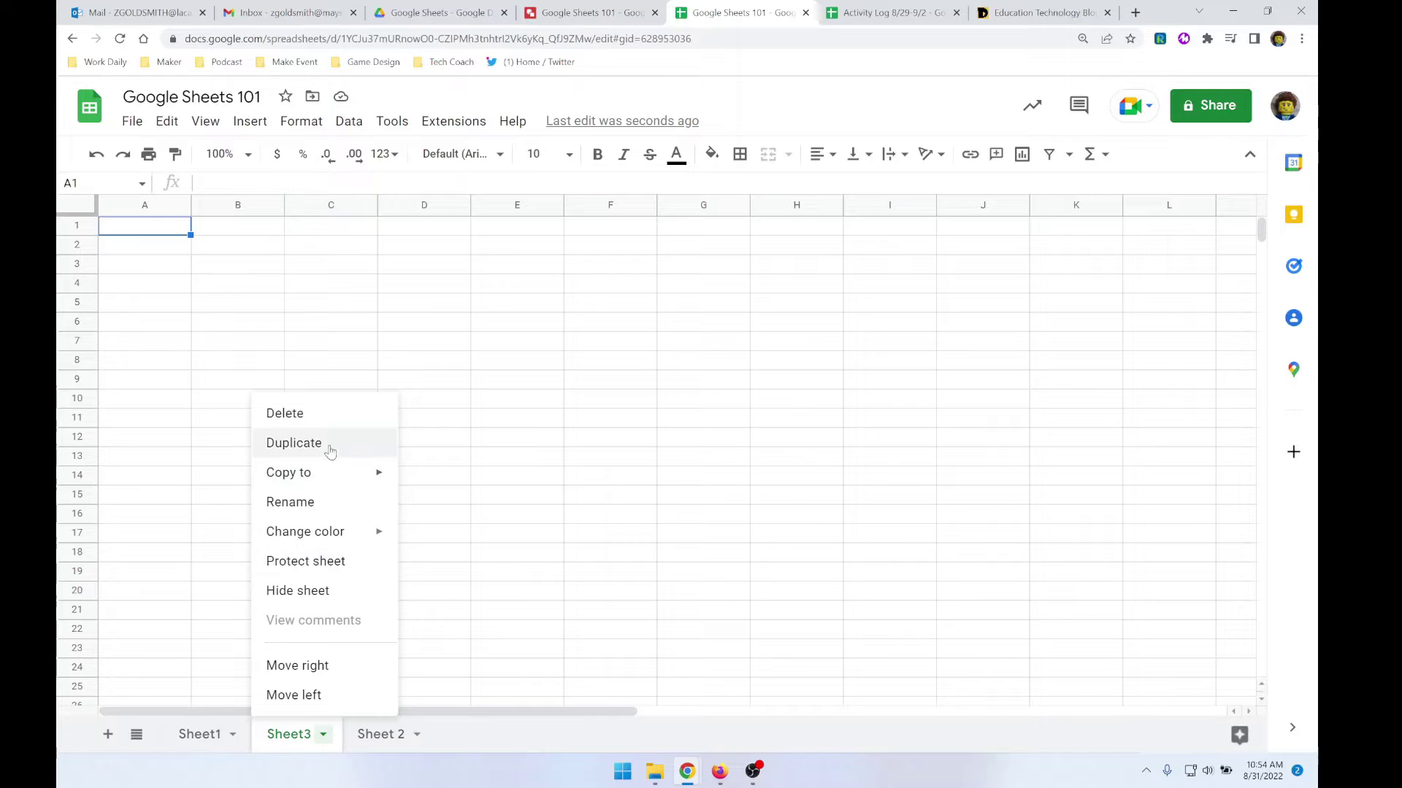
left_click(328, 415)
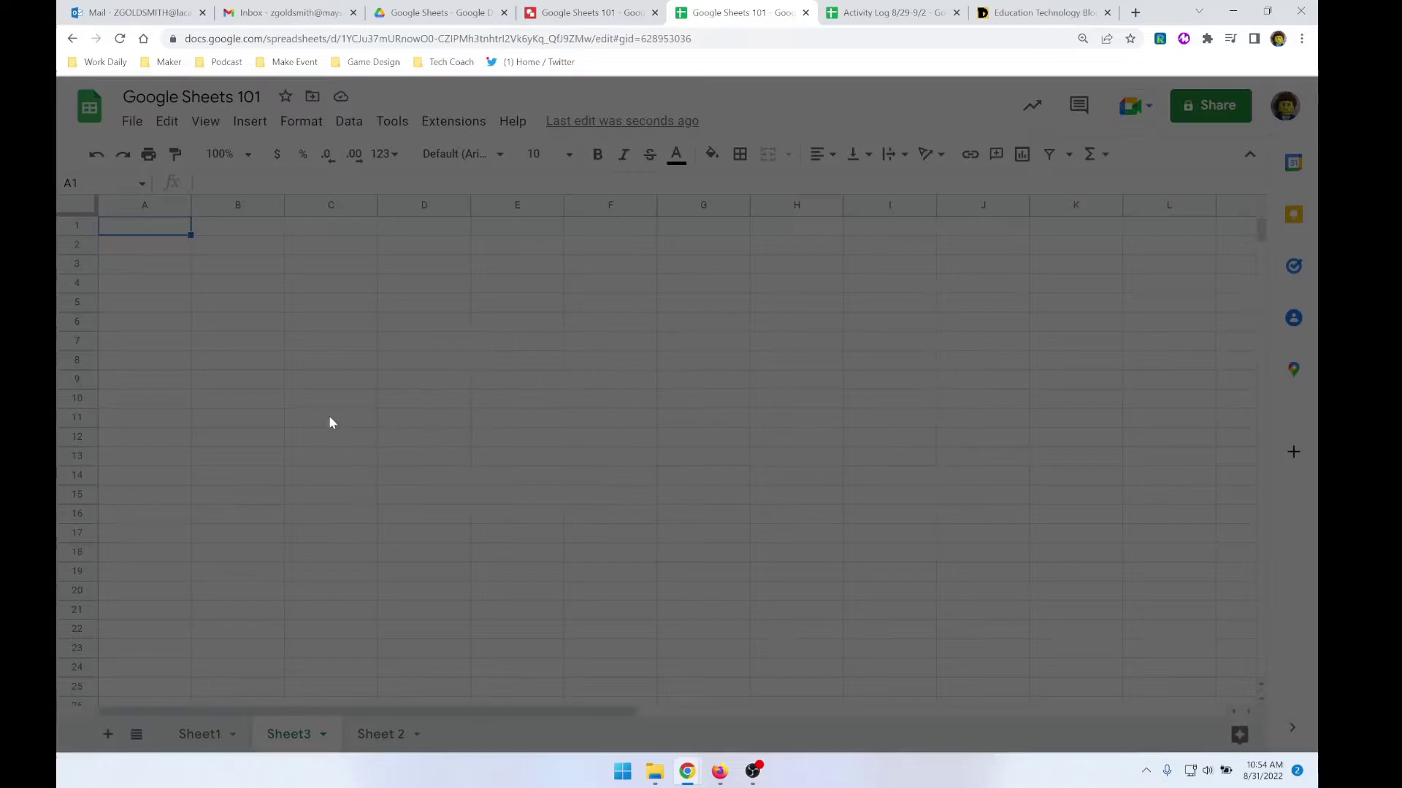
left_click(870, 464)
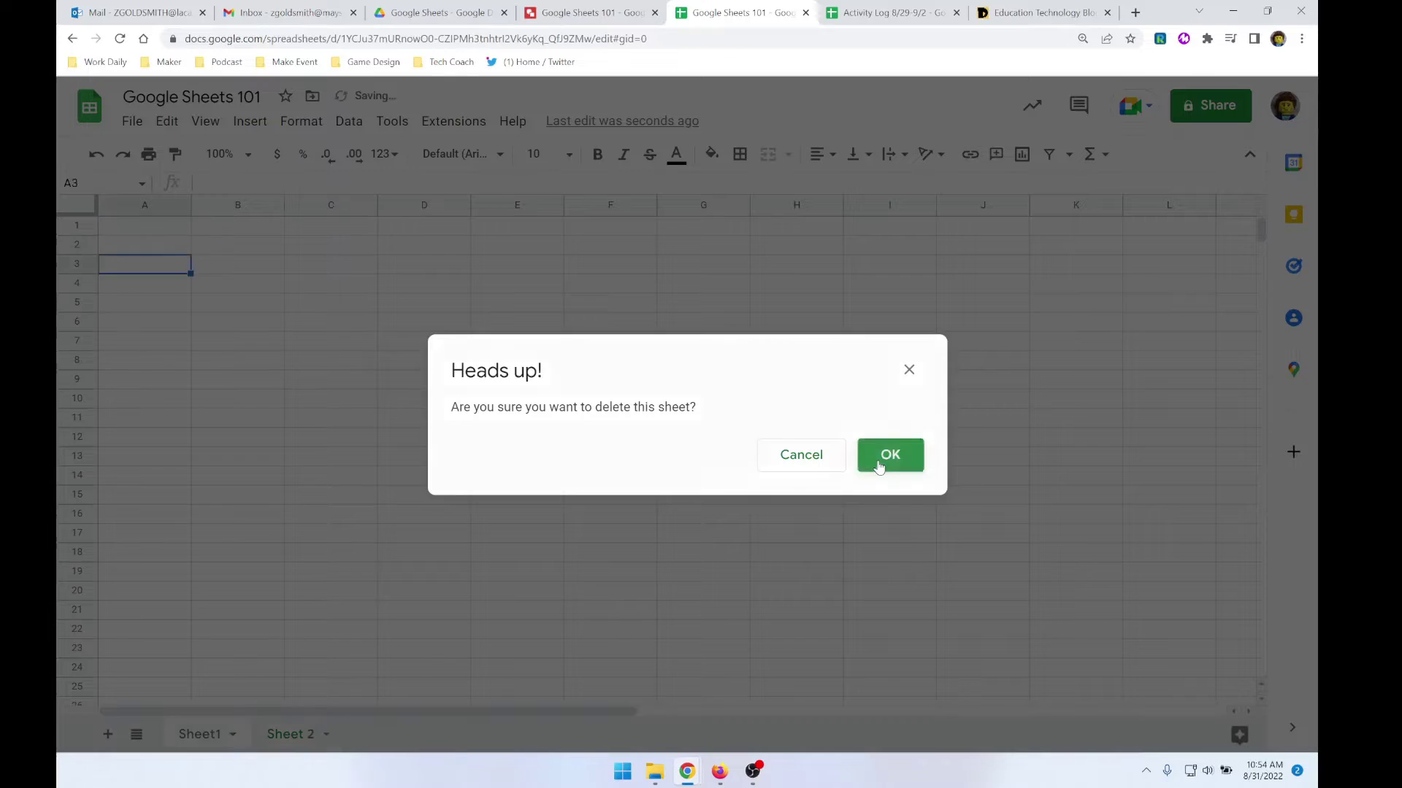
right_click(187, 741)
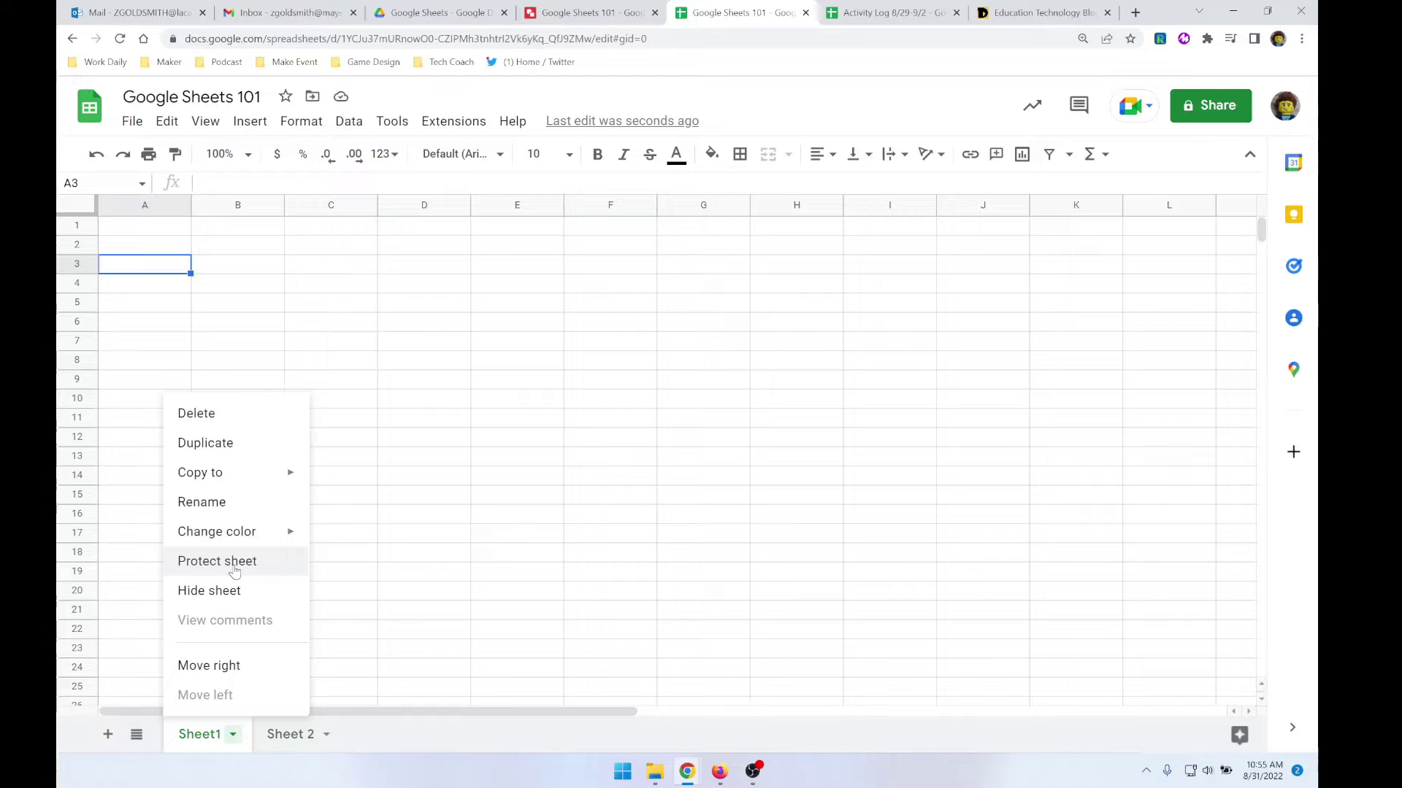
- Rename Sheet1 to 'Rename' and Sheet 2 to 'Demo Sheet'
left_click(237, 509)
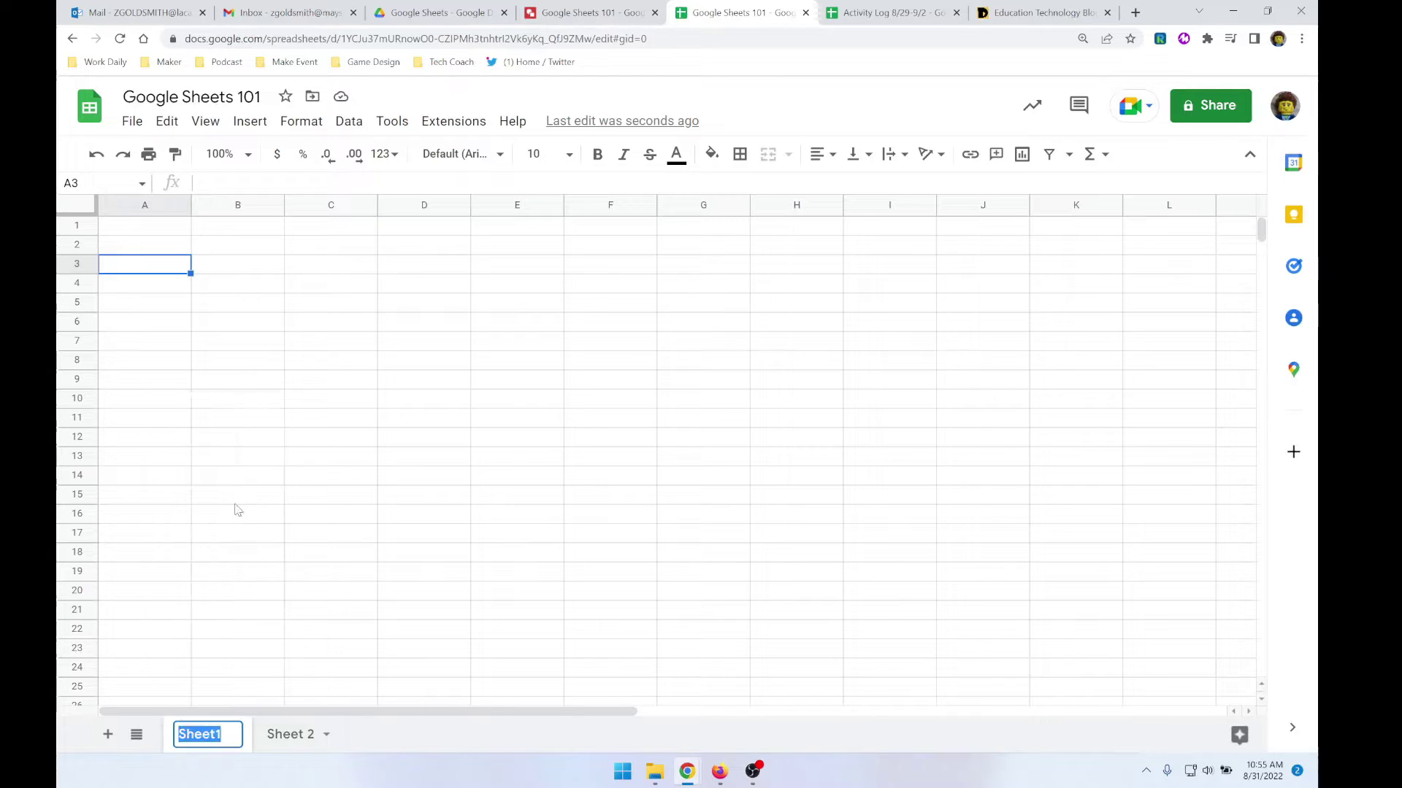
type("Renam")
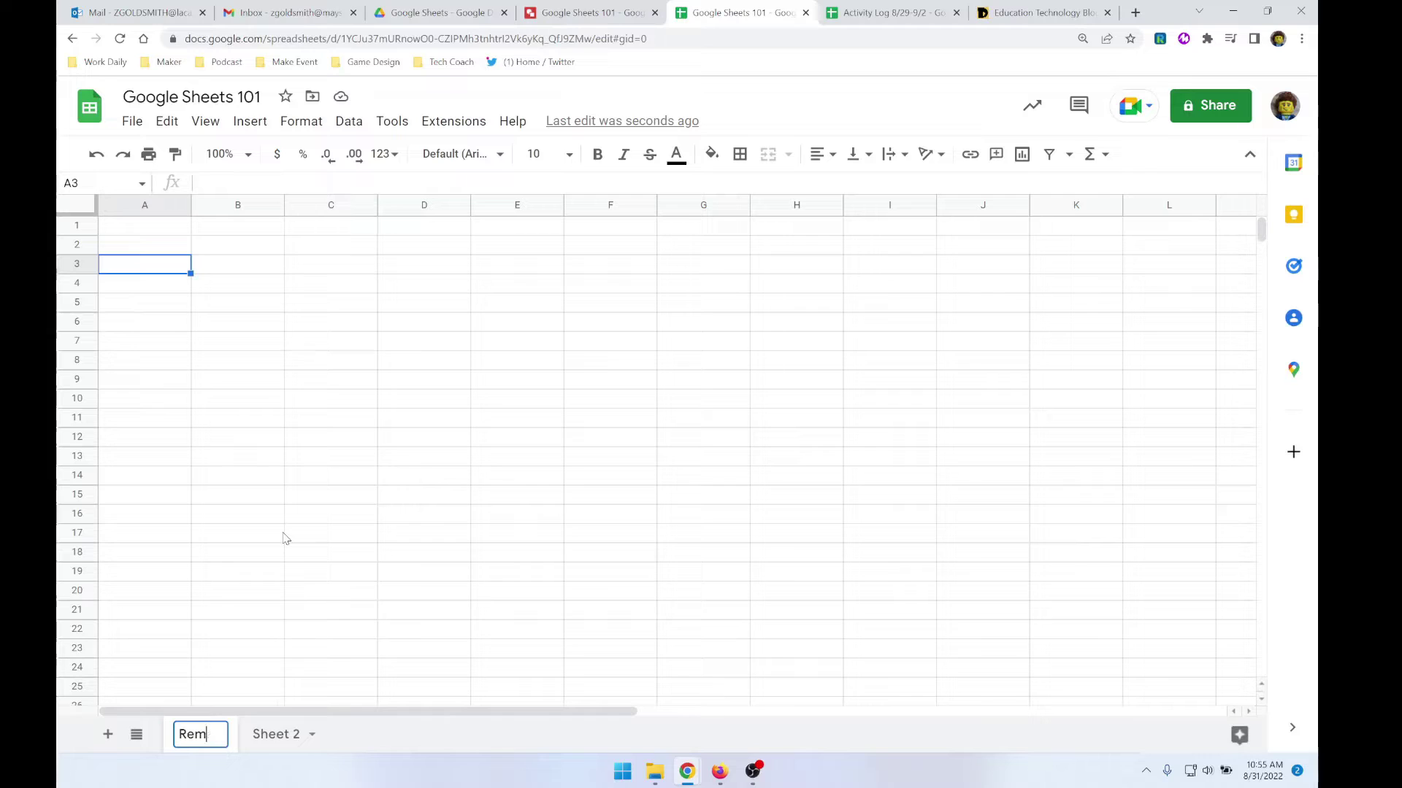
type("e")
left_click(284, 538)
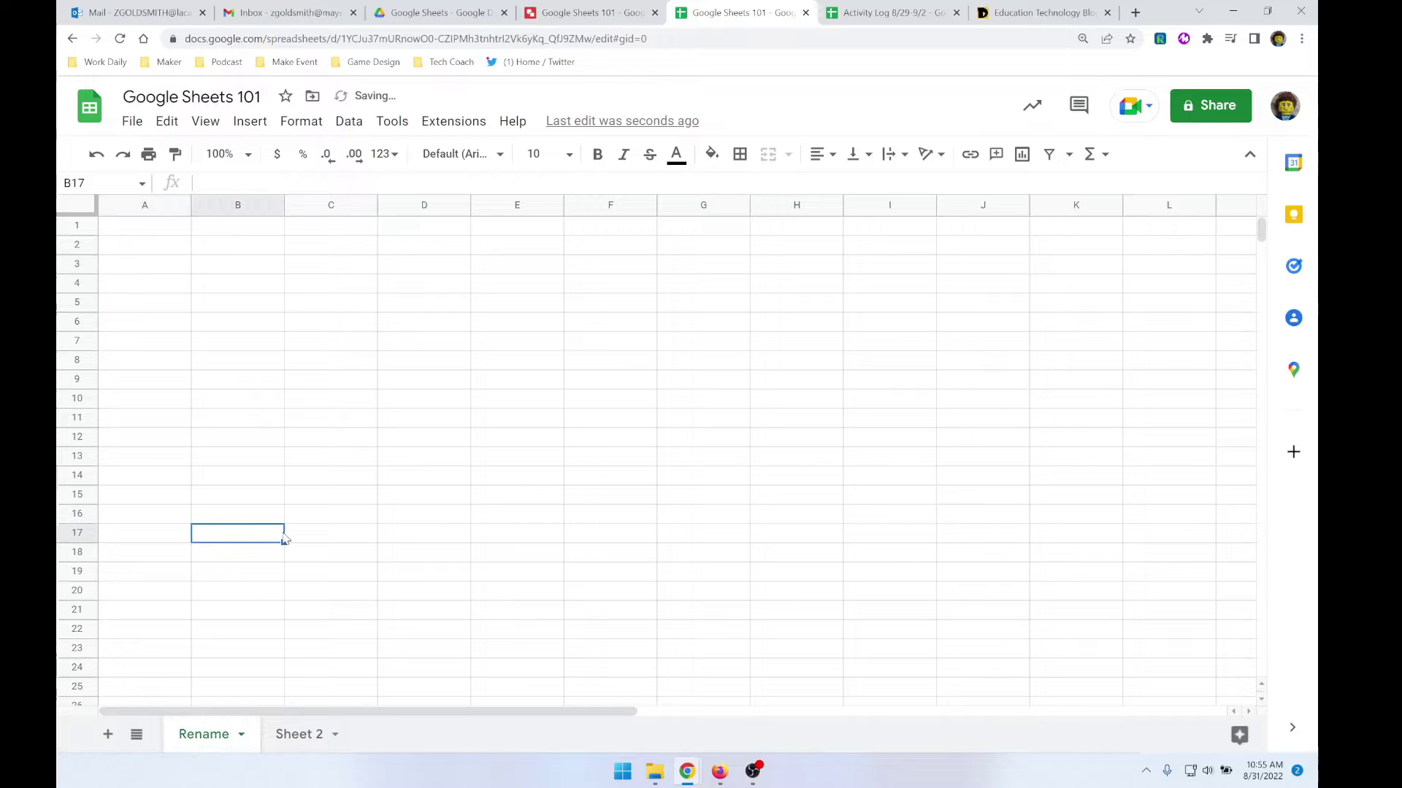
left_click(301, 736)
double_click(302, 737)
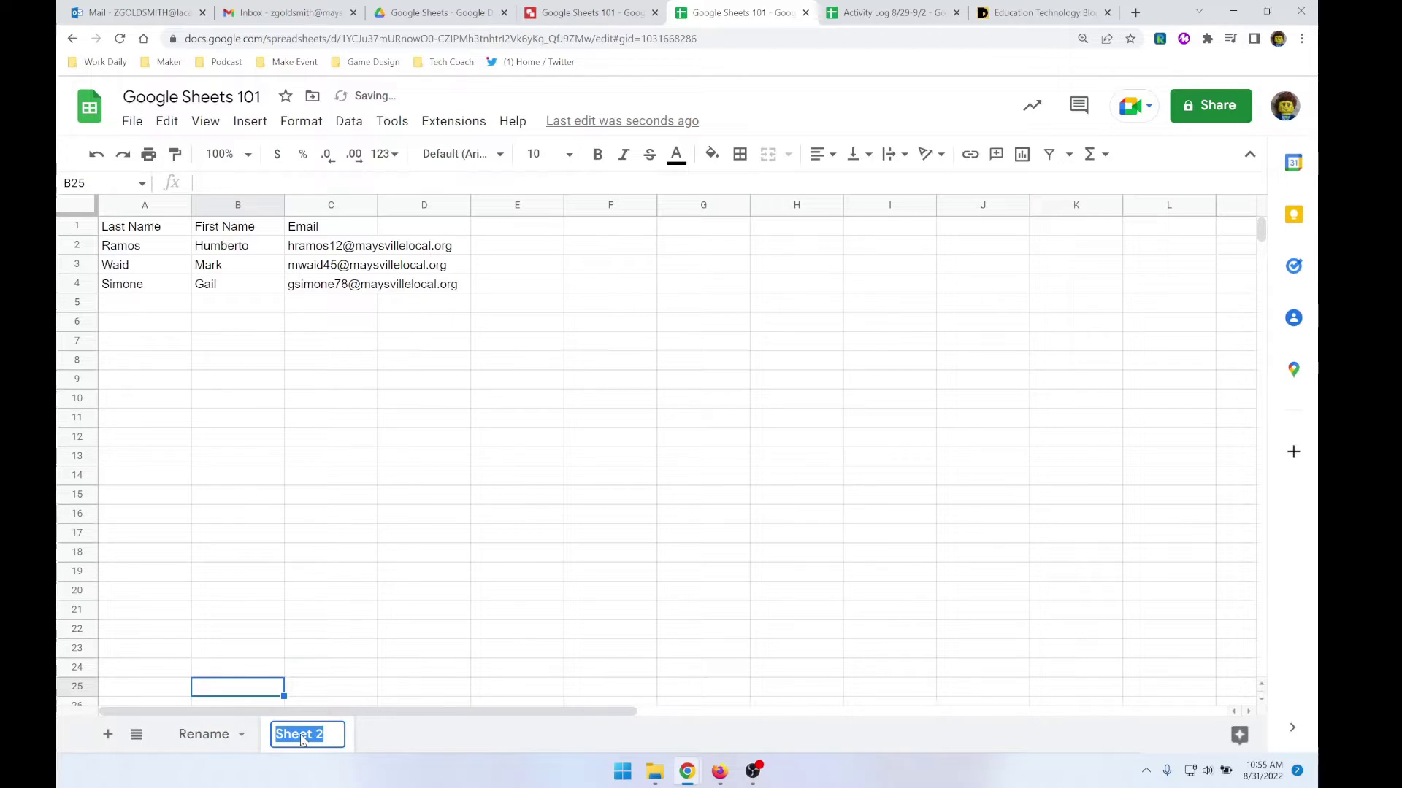
type("Demo Sheet")
key("Return")
- Colour the Rename tab red and the Demo Sheet tab dark green
right_click(209, 741)
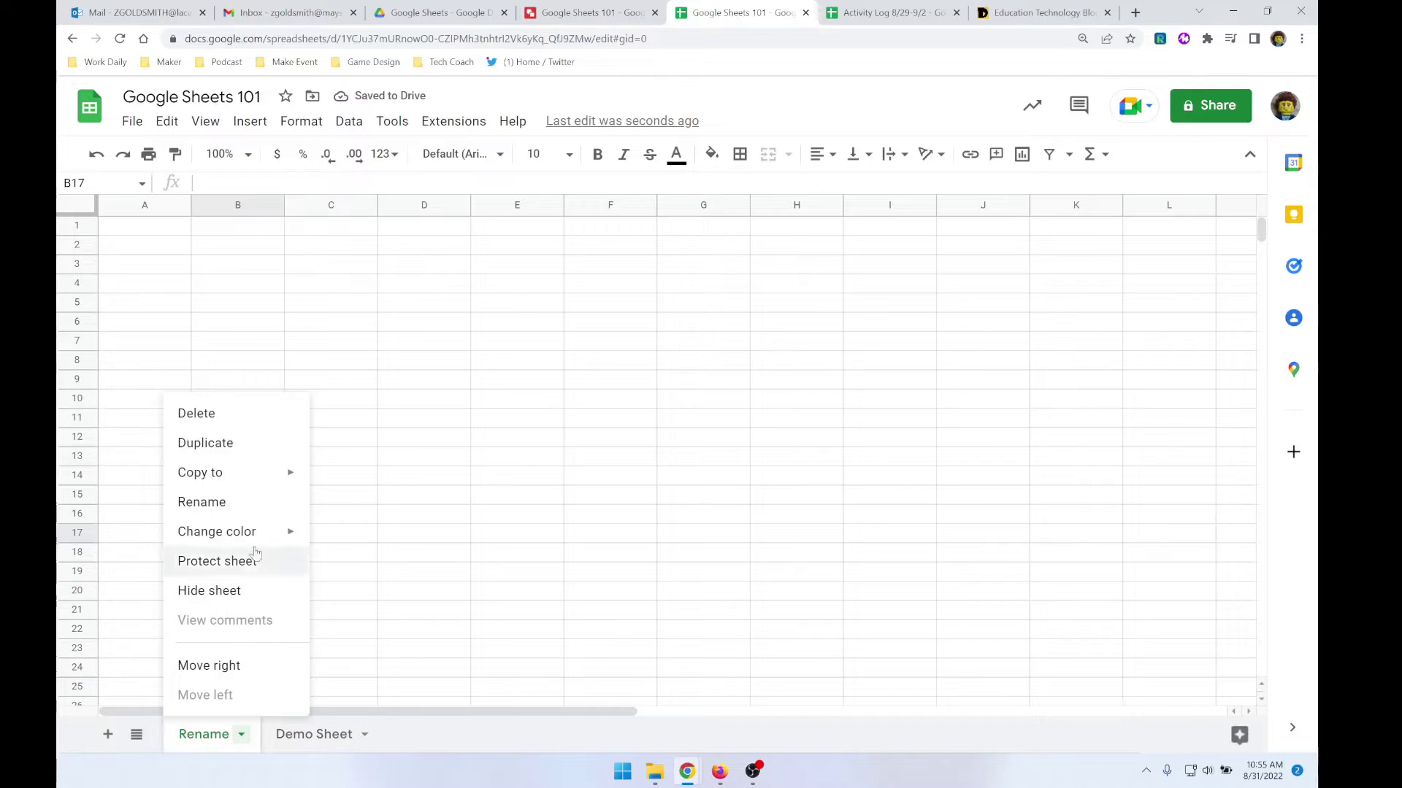
mouse_move(244, 532)
left_click(330, 431)
right_click(299, 741)
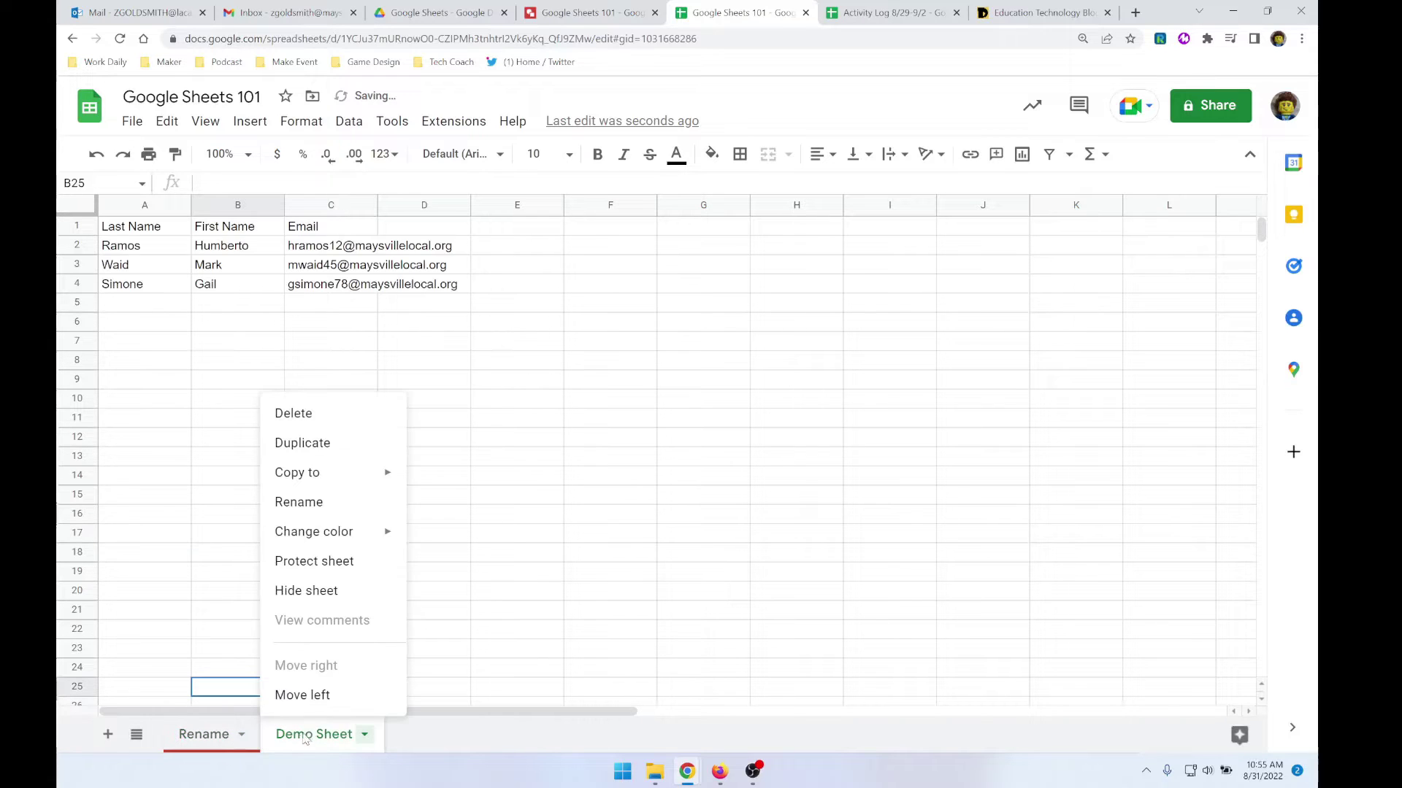
mouse_move(332, 534)
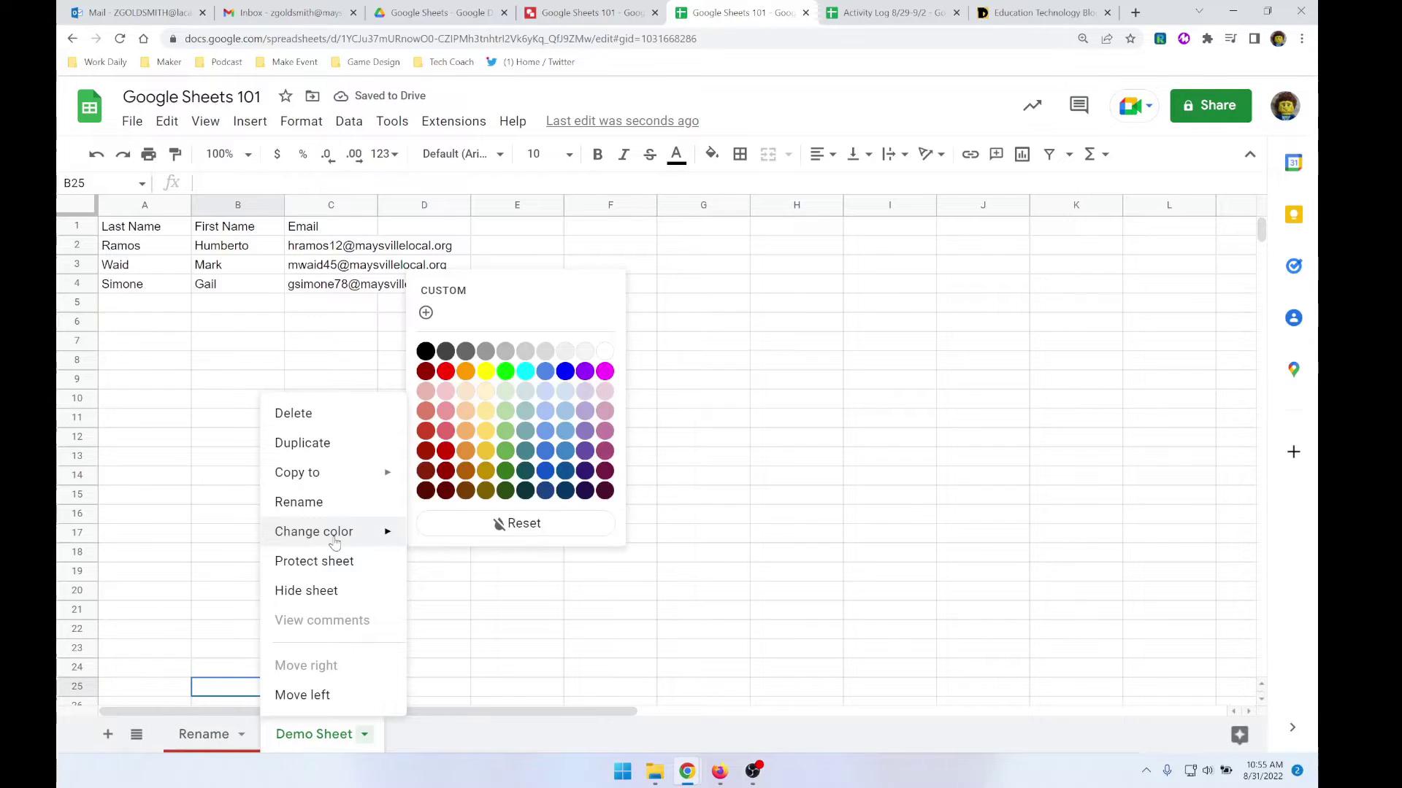
left_click(504, 471)
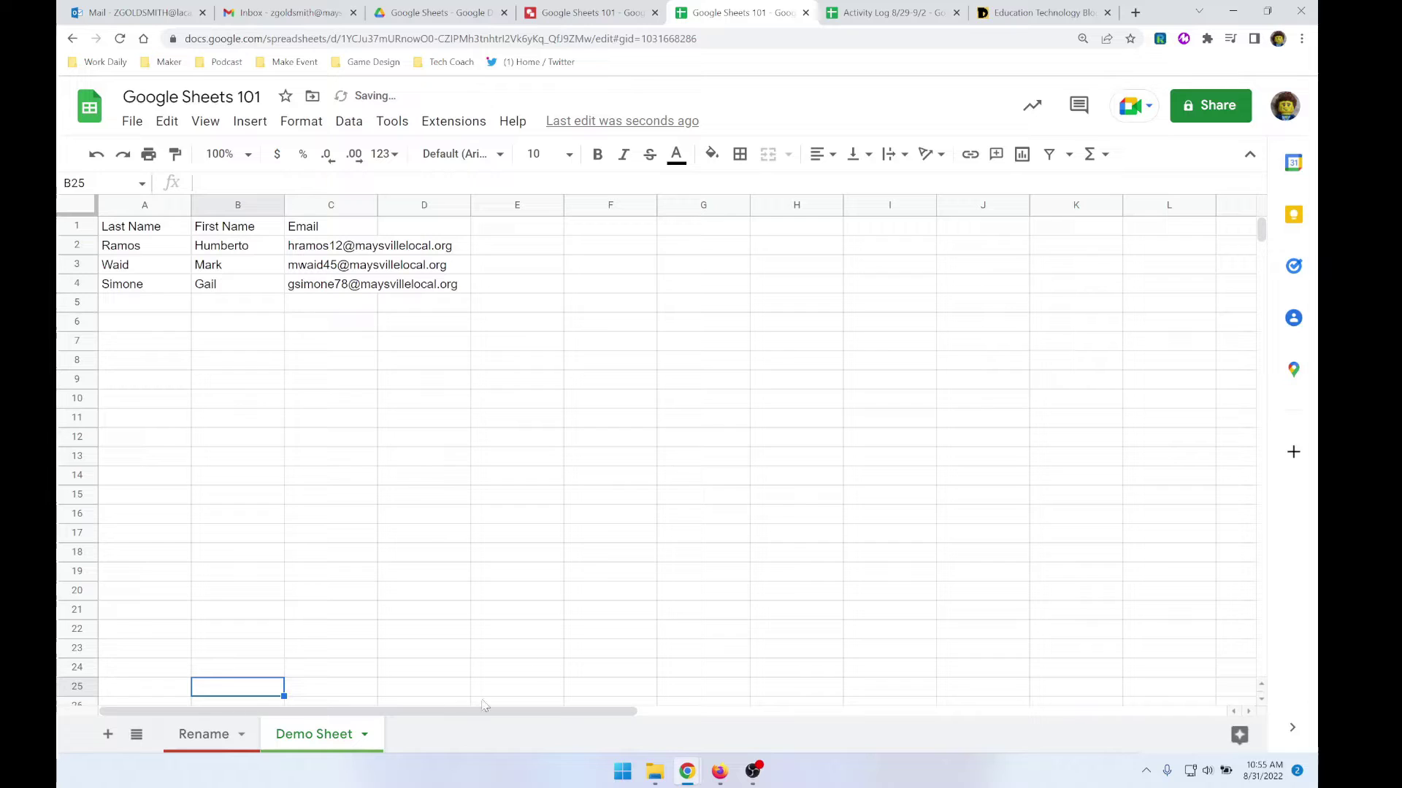
- Enter a new person's last name, first name and e-mail in row 5
left_click(144, 306)
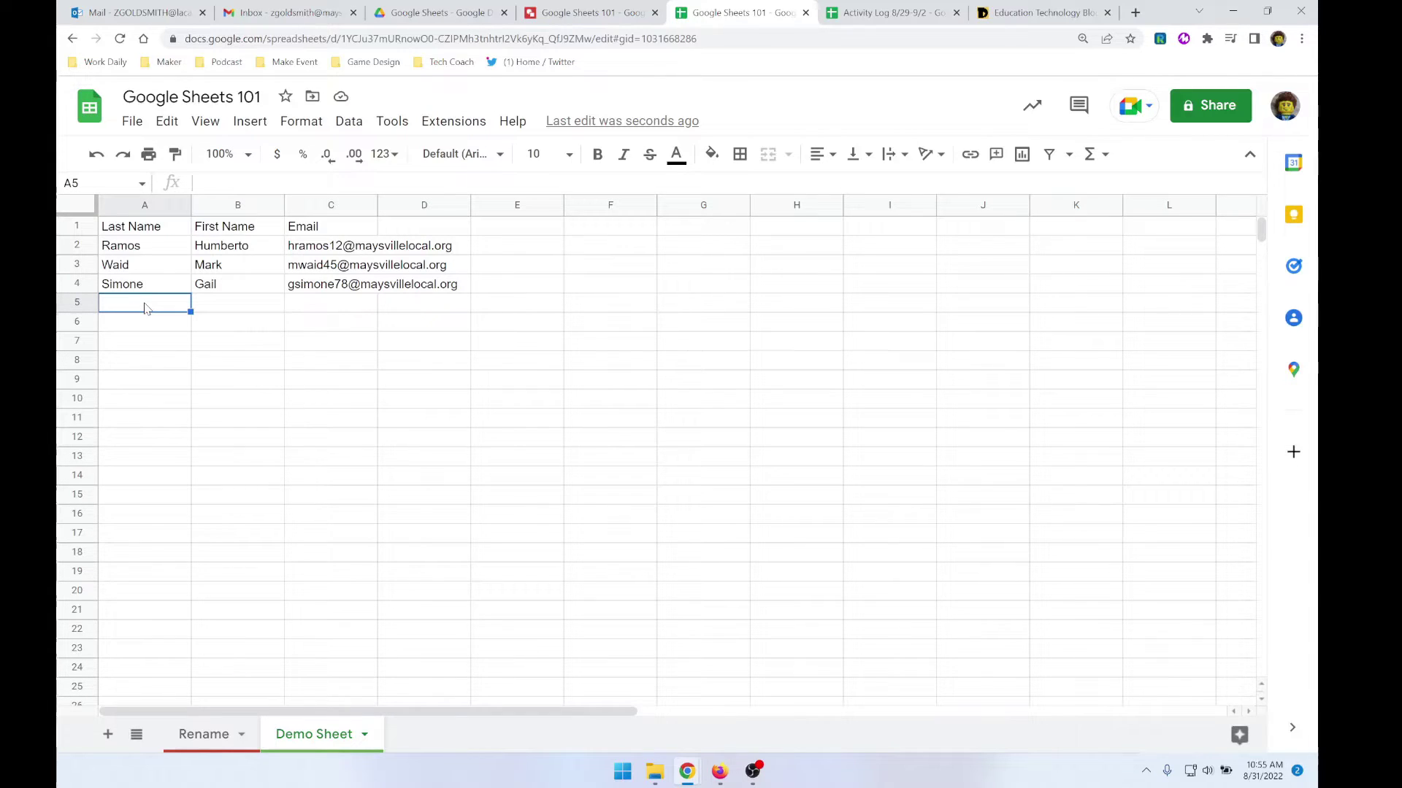
key("Tab")
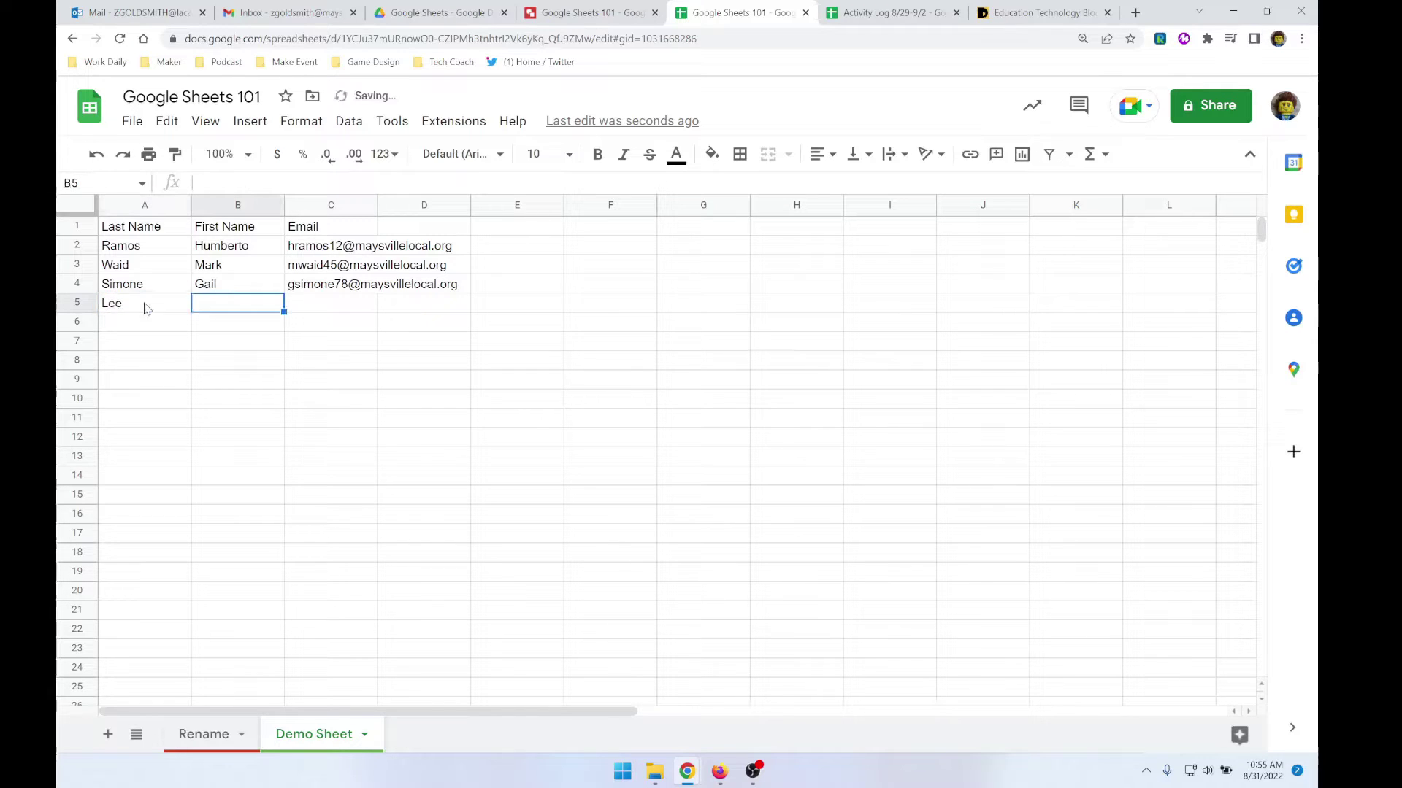
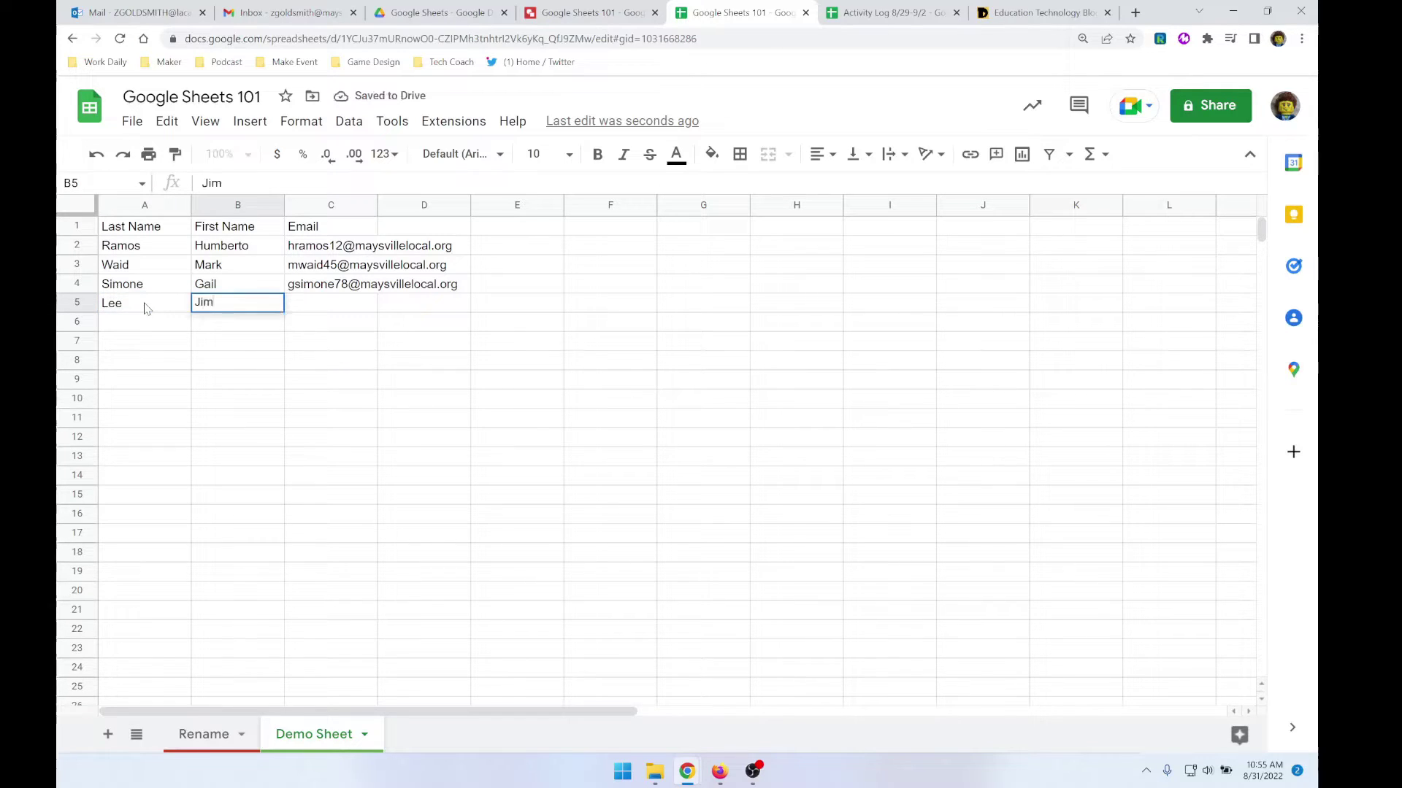
key("Tab")
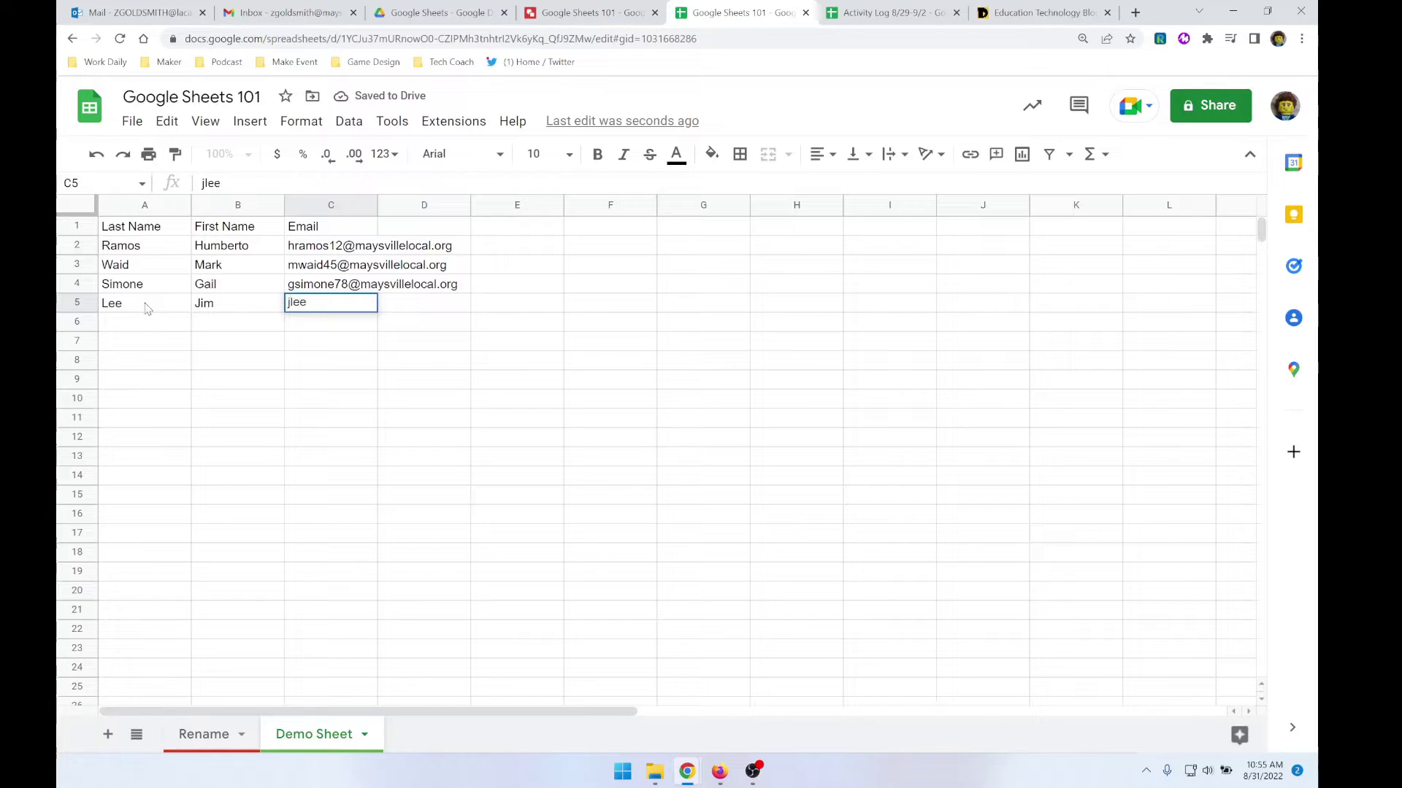
key("Return")
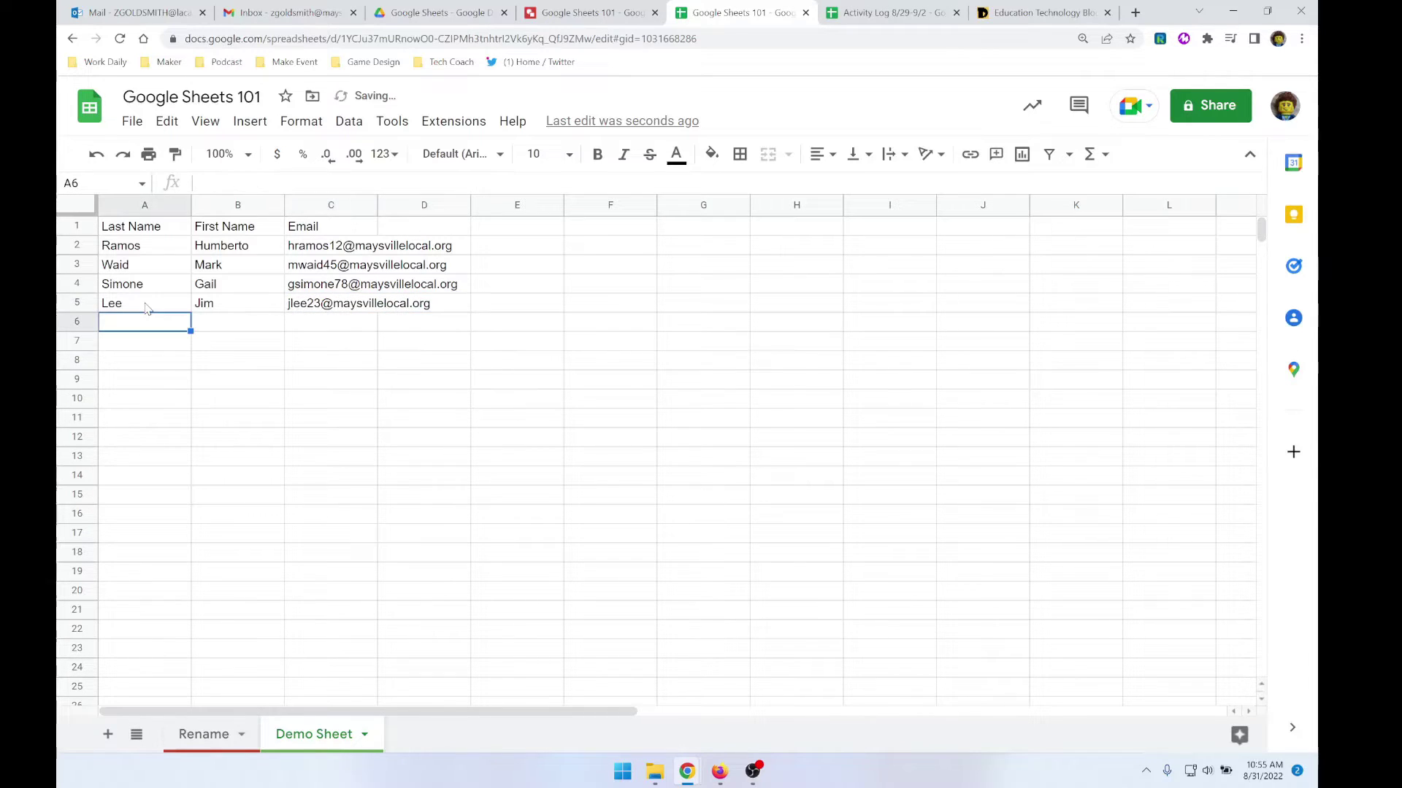
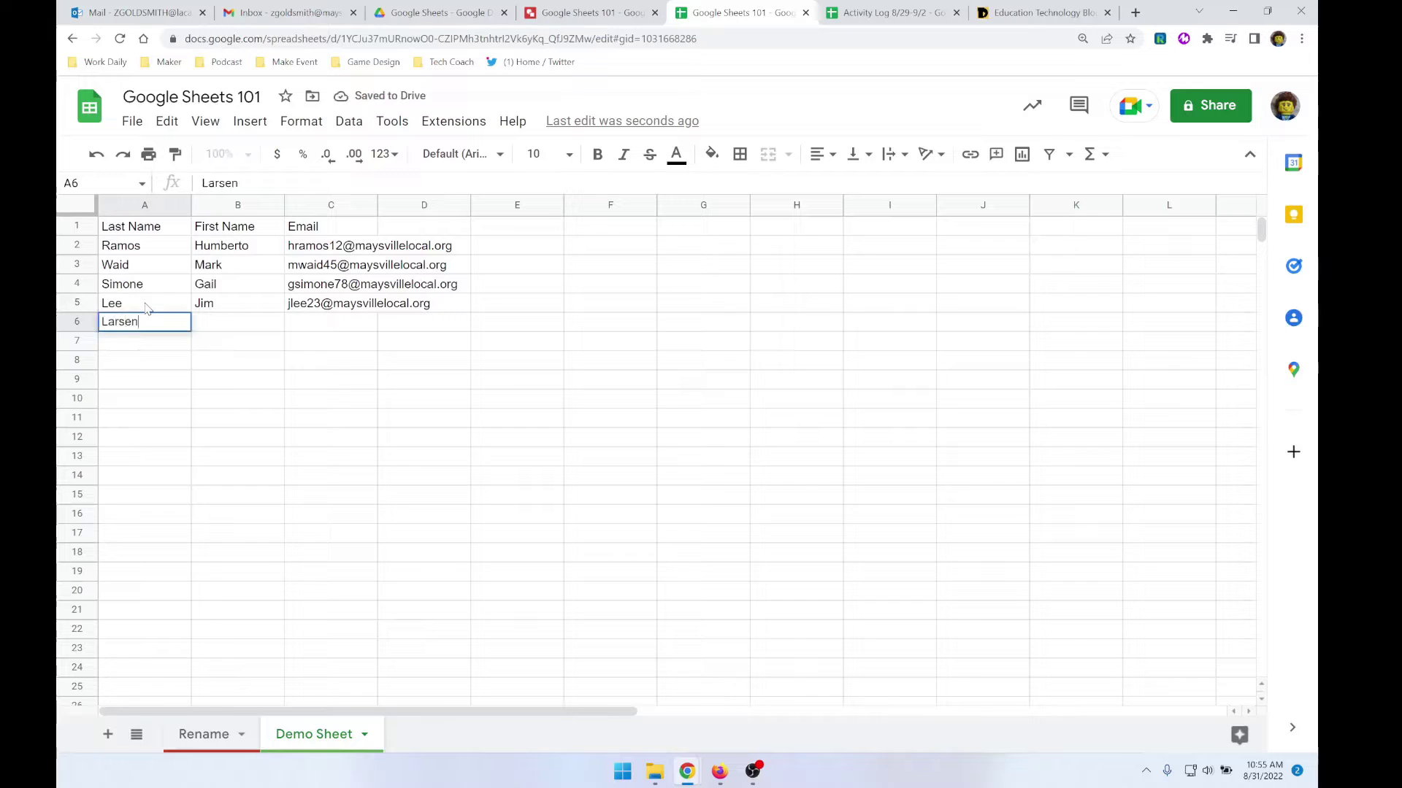
- Enter a second person's last name, first name and e-mail in row 6
key("Tab")
key("Tab")
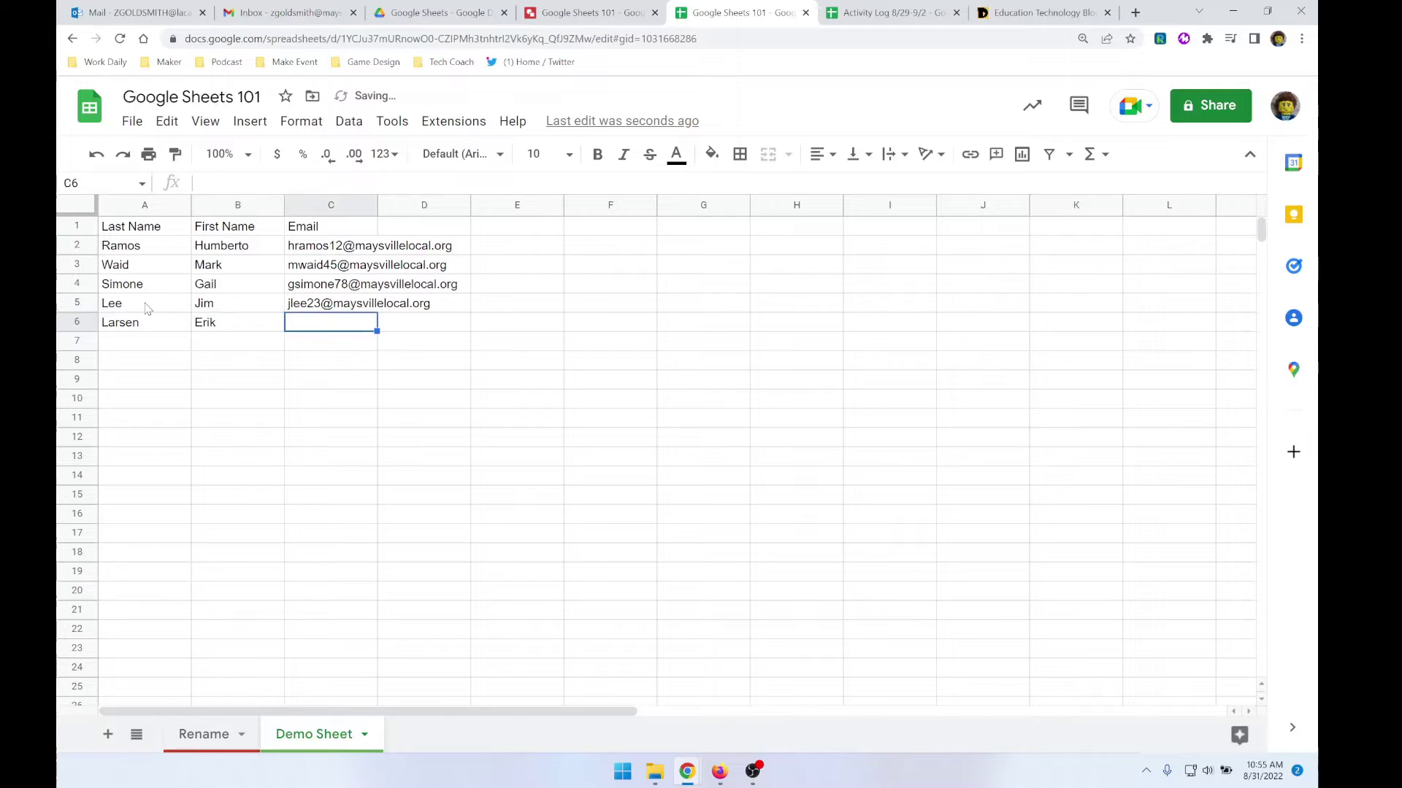
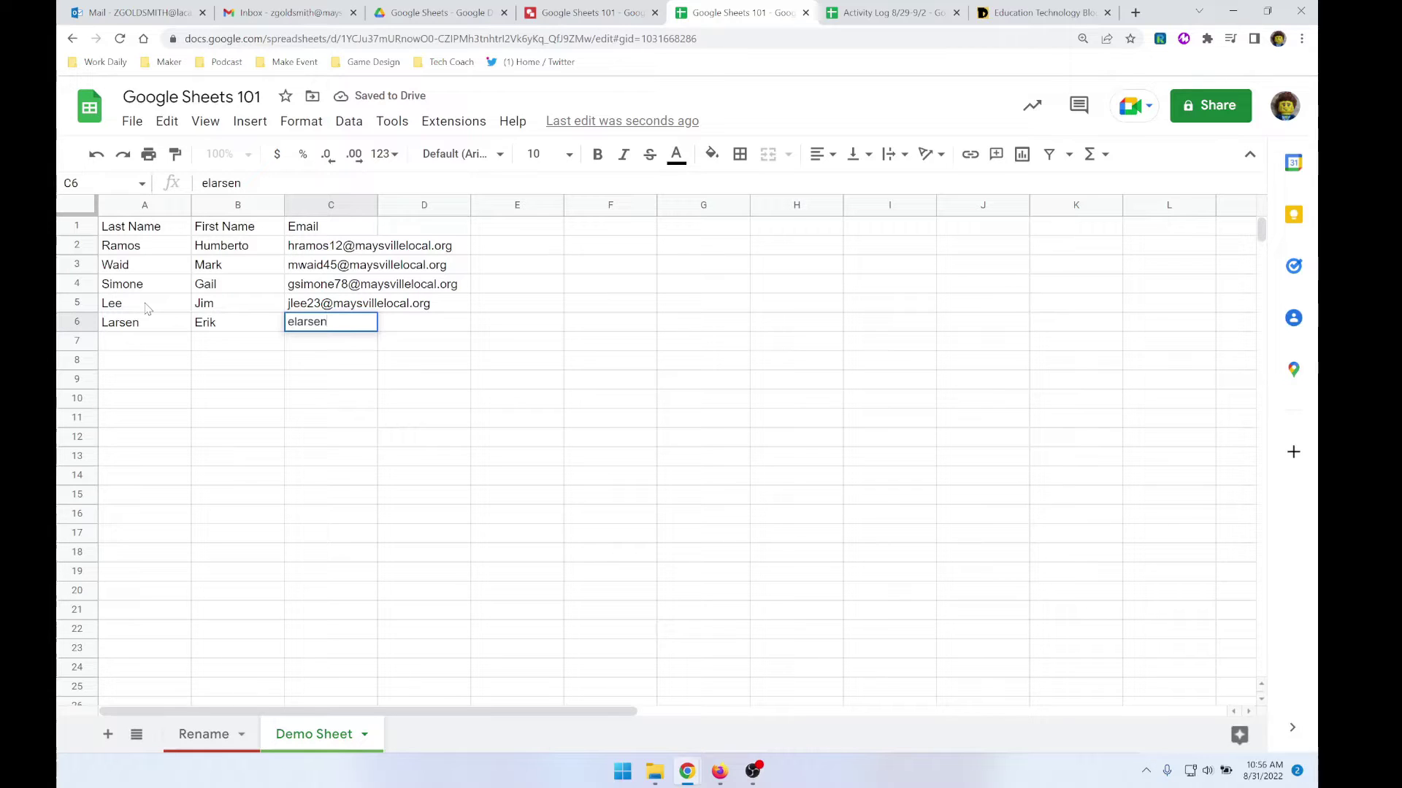
key("Return")
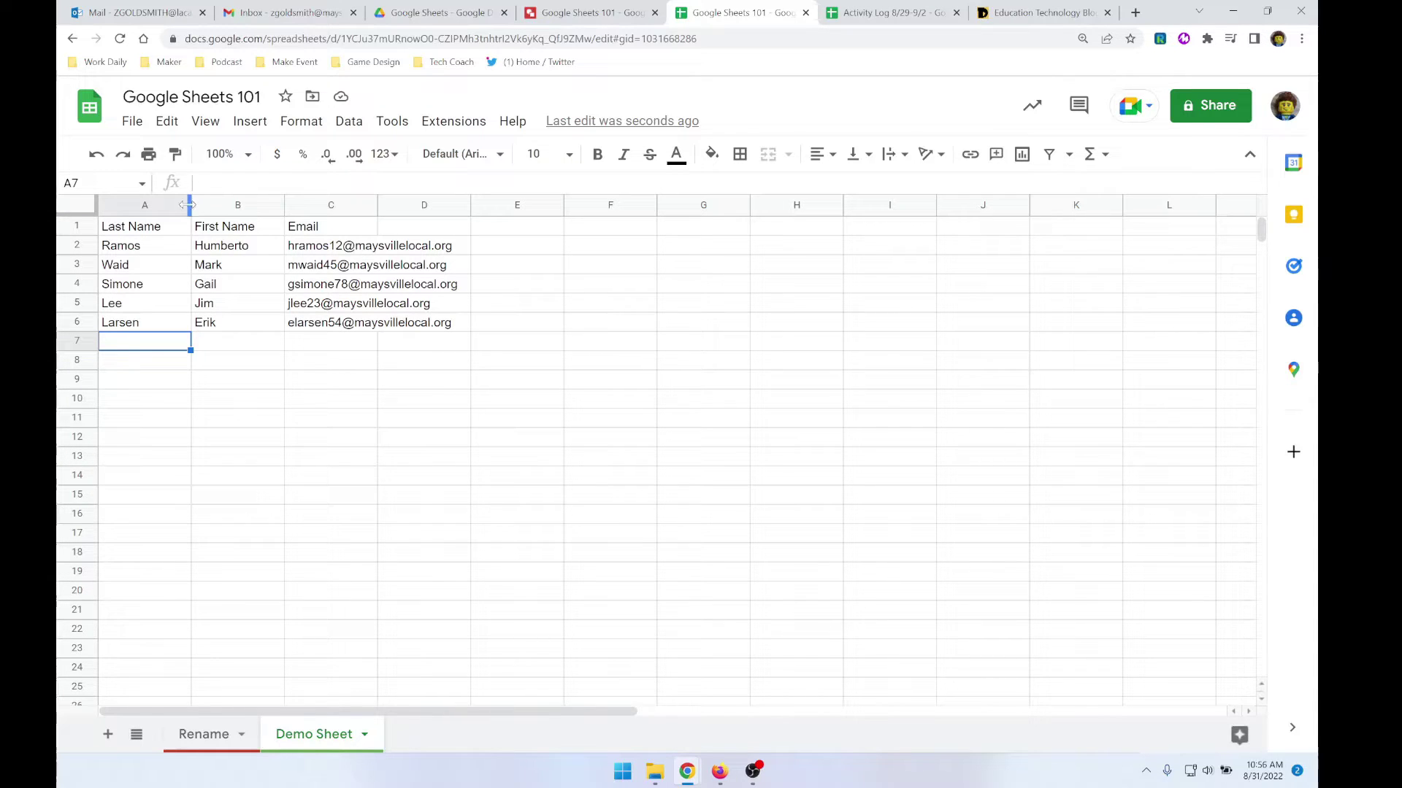
- Widen column A, narrow column B to the first names, then auto-fit column A
left_click_drag(189, 205, 189, 205)
left_click_drag(189, 206, 276, 211)
left_click(274, 207)
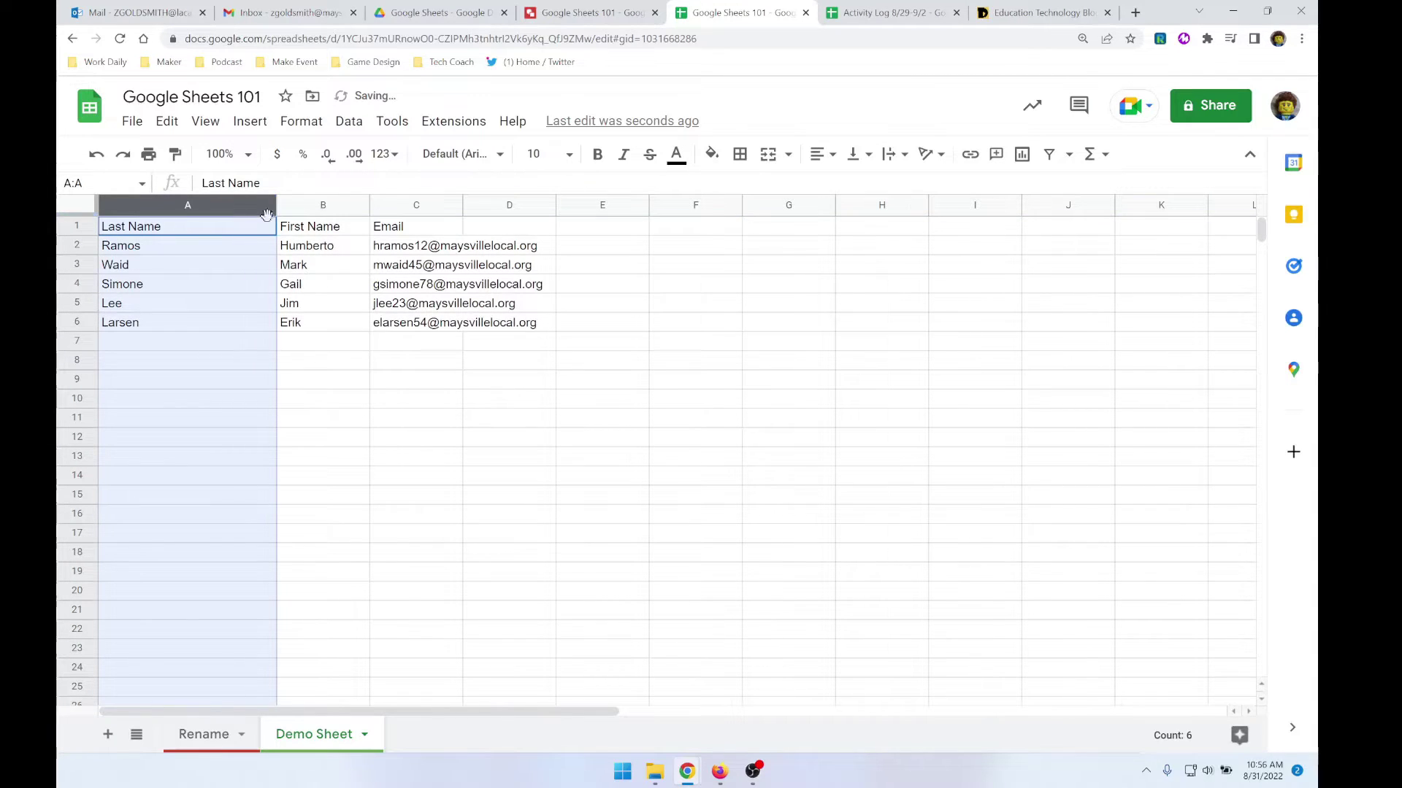
left_click(306, 271)
left_click_drag(370, 205, 348, 205)
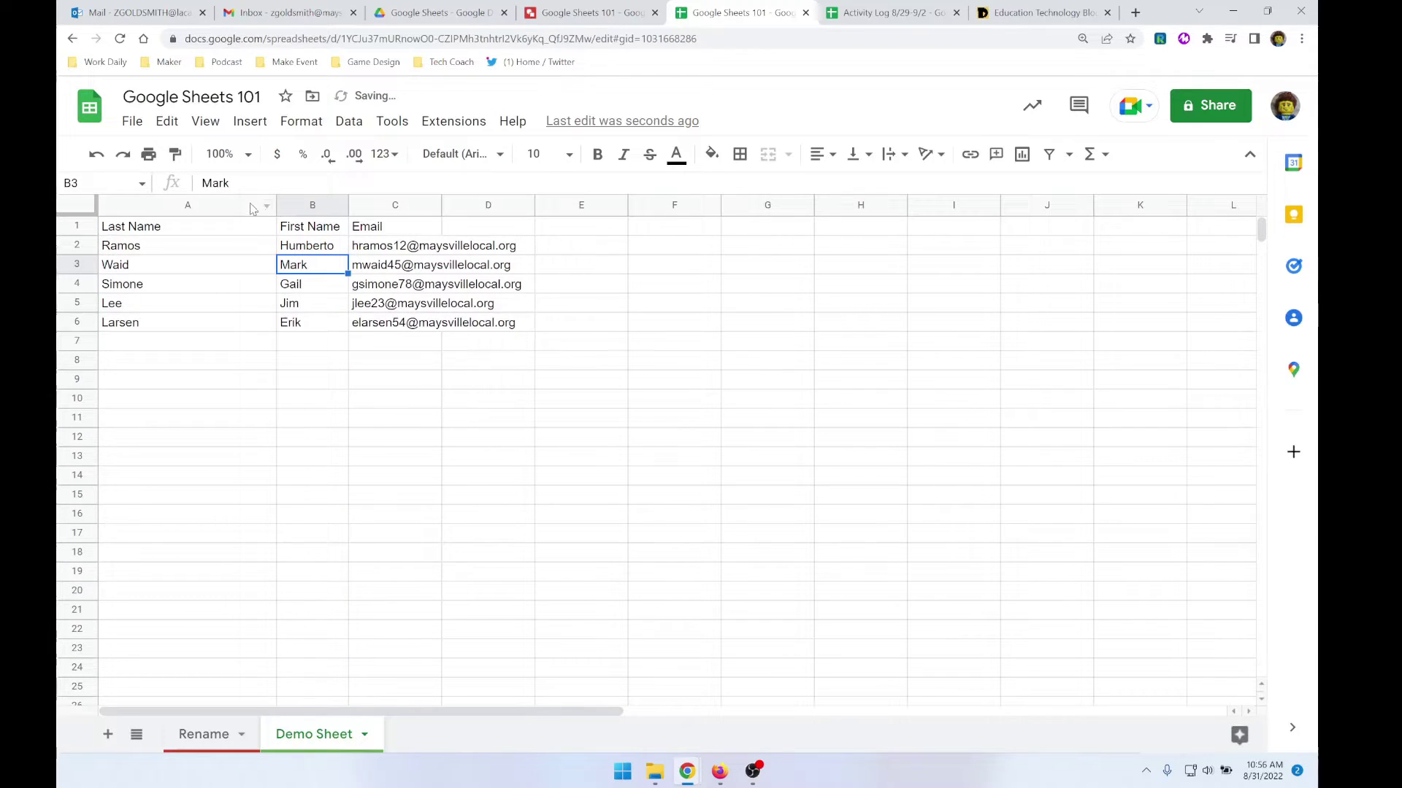
double_click(276, 208)
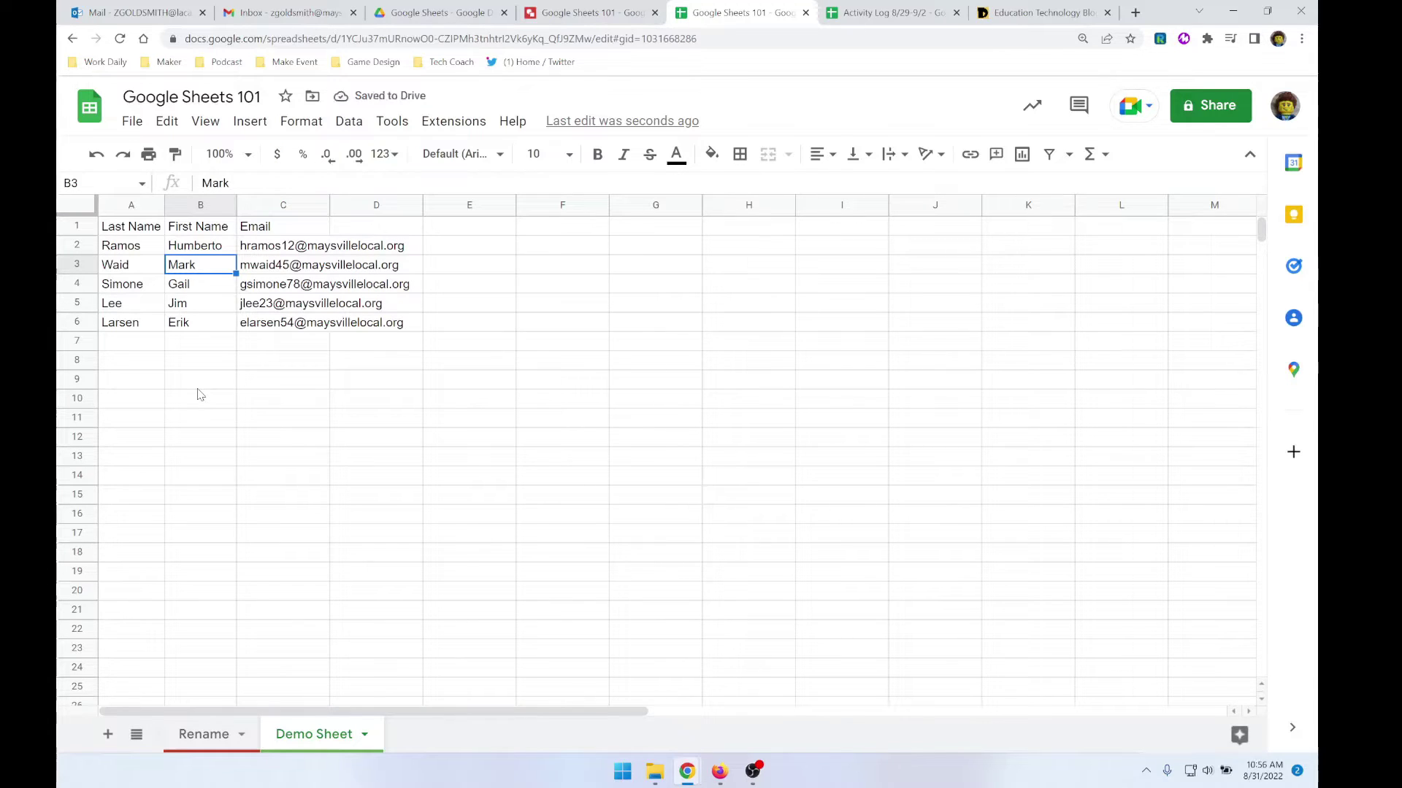
left_click(127, 344)
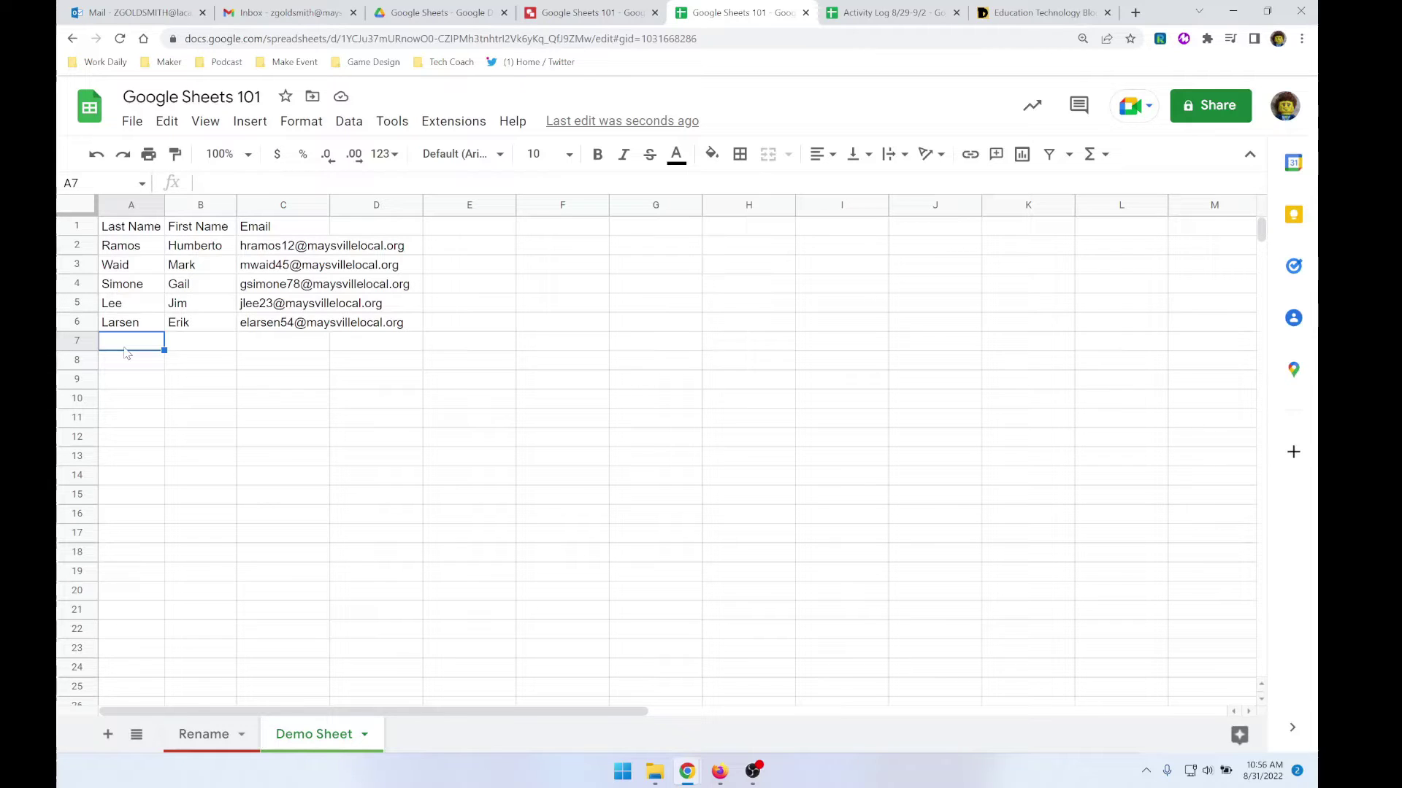
- Test column A's auto-fit with the long name 'goldsmithth-madinger' in A7, then clear it
type("goldsmith")
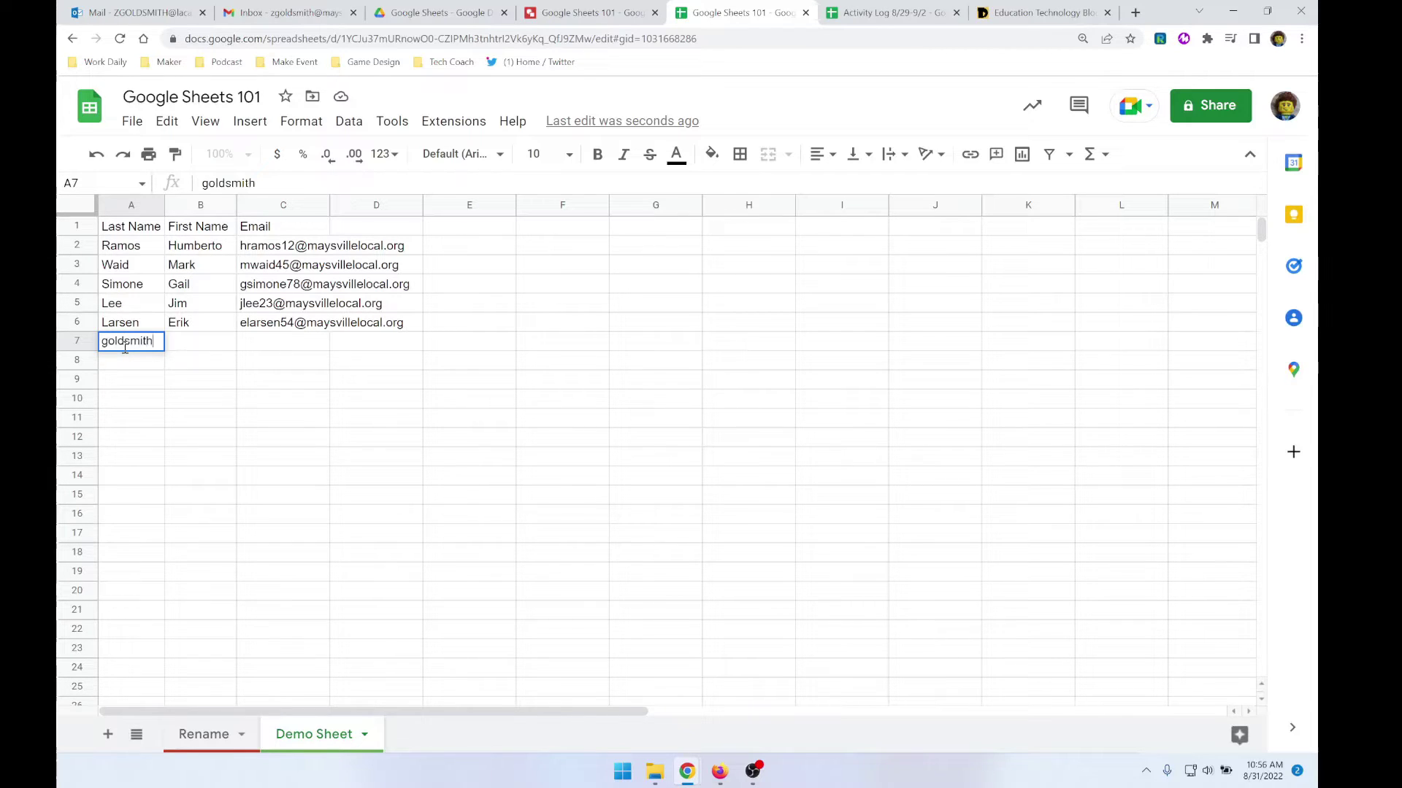
type("th-madinger")
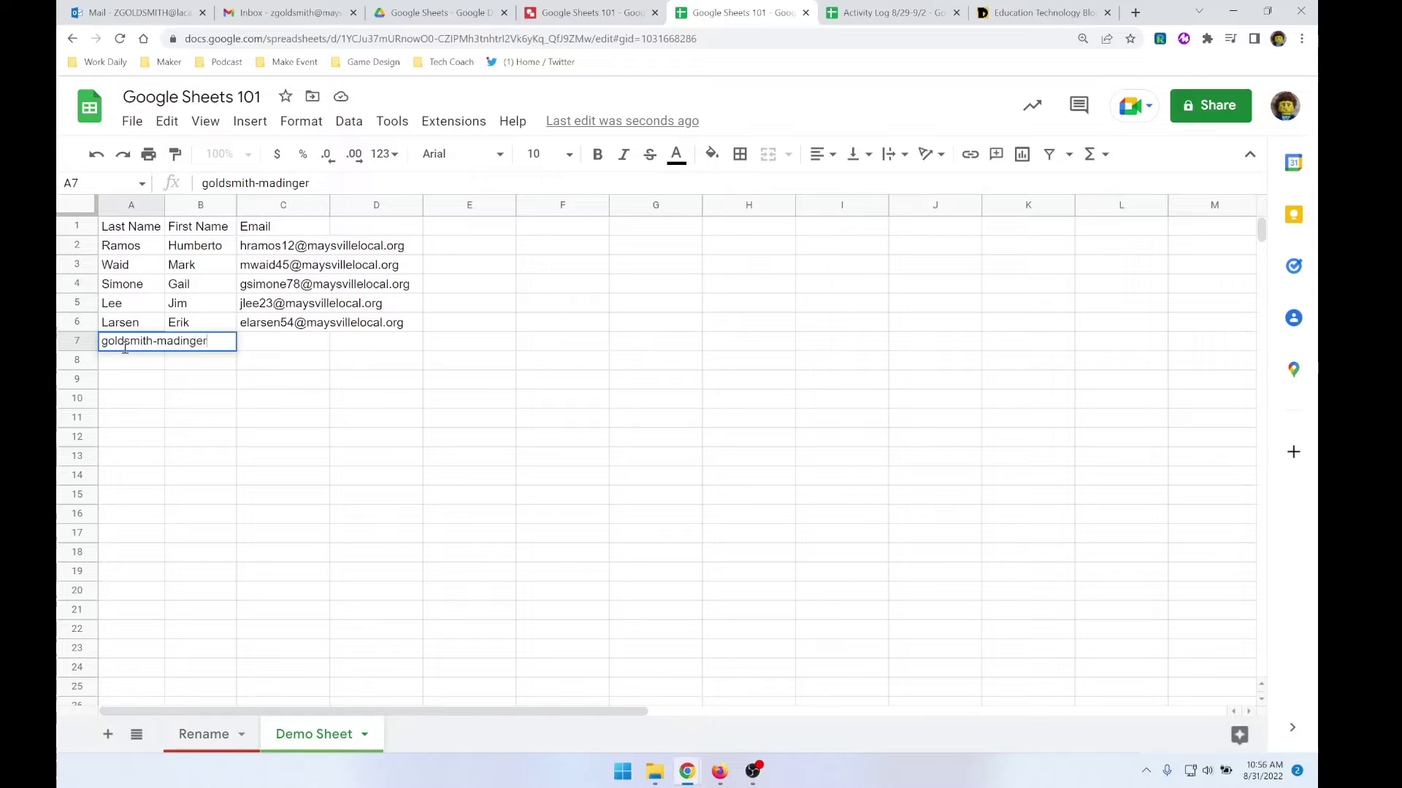
key("Return")
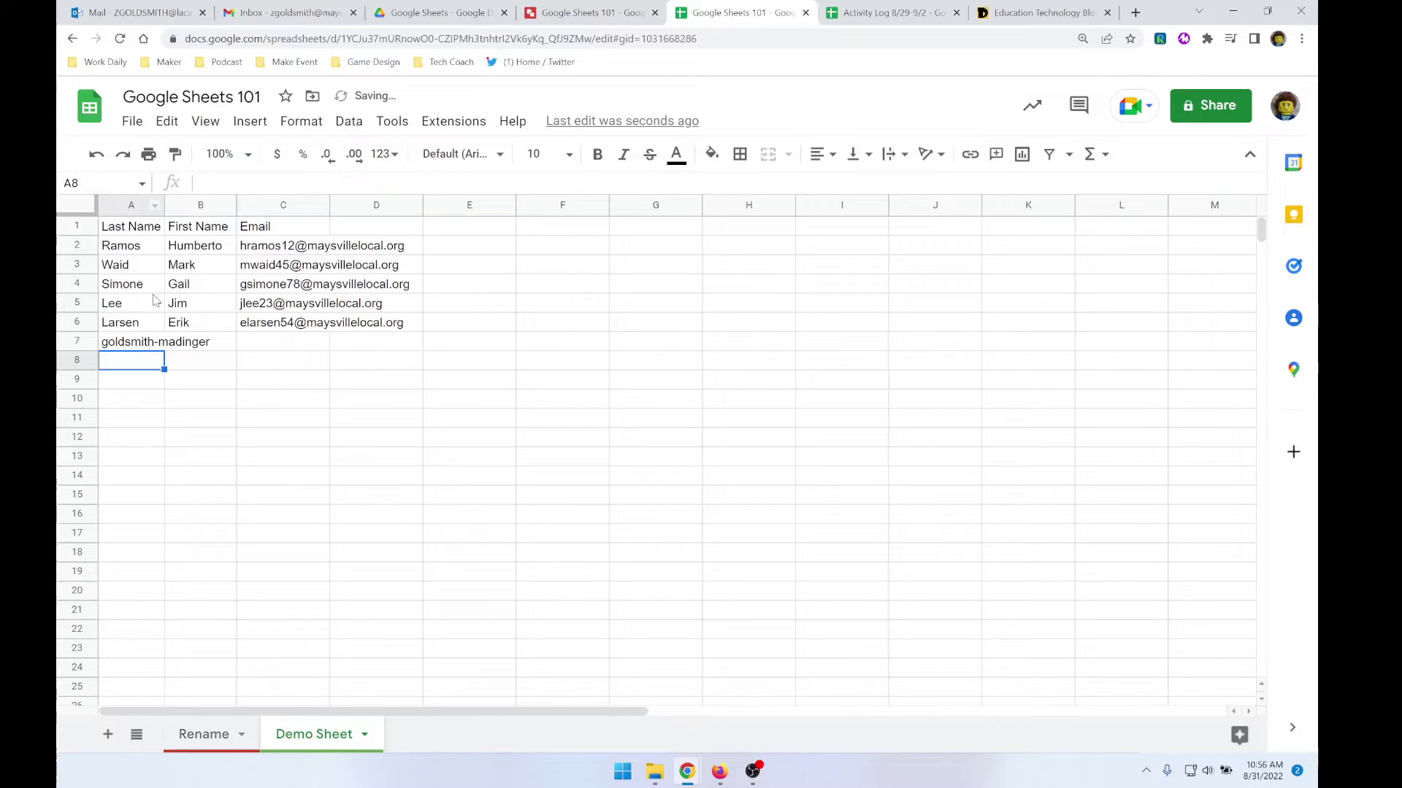
mouse_move(164, 199)
left_mouse_down()
mouse_move(269, 198)
mouse_move(140, 204)
mouse_move(174, 205)
left_mouse_up()
double_click(174, 205)
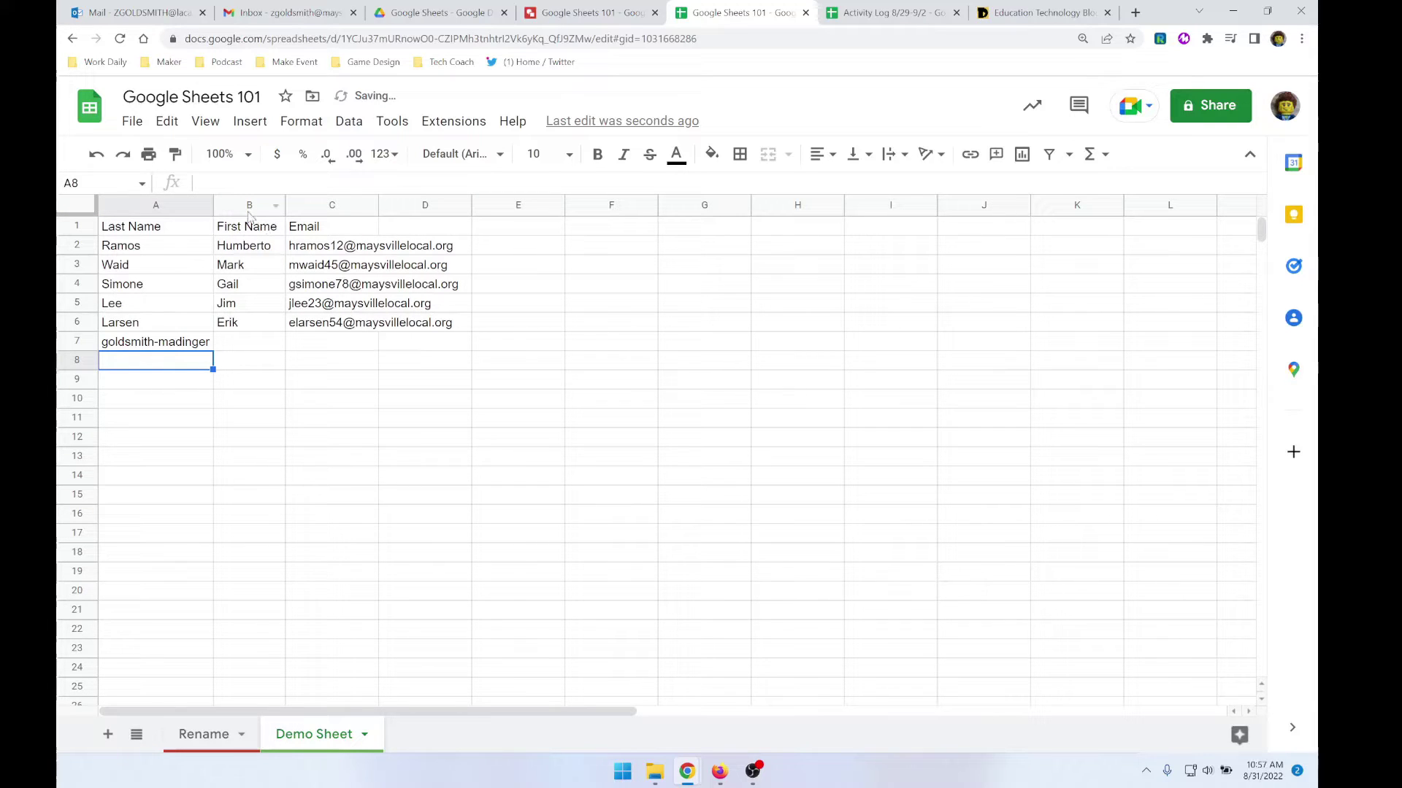
key("Up")
key("Delete")
- Widen columns A and B, then auto-fit columns A to C to their contents
left_click_drag(173, 204, 236, 207)
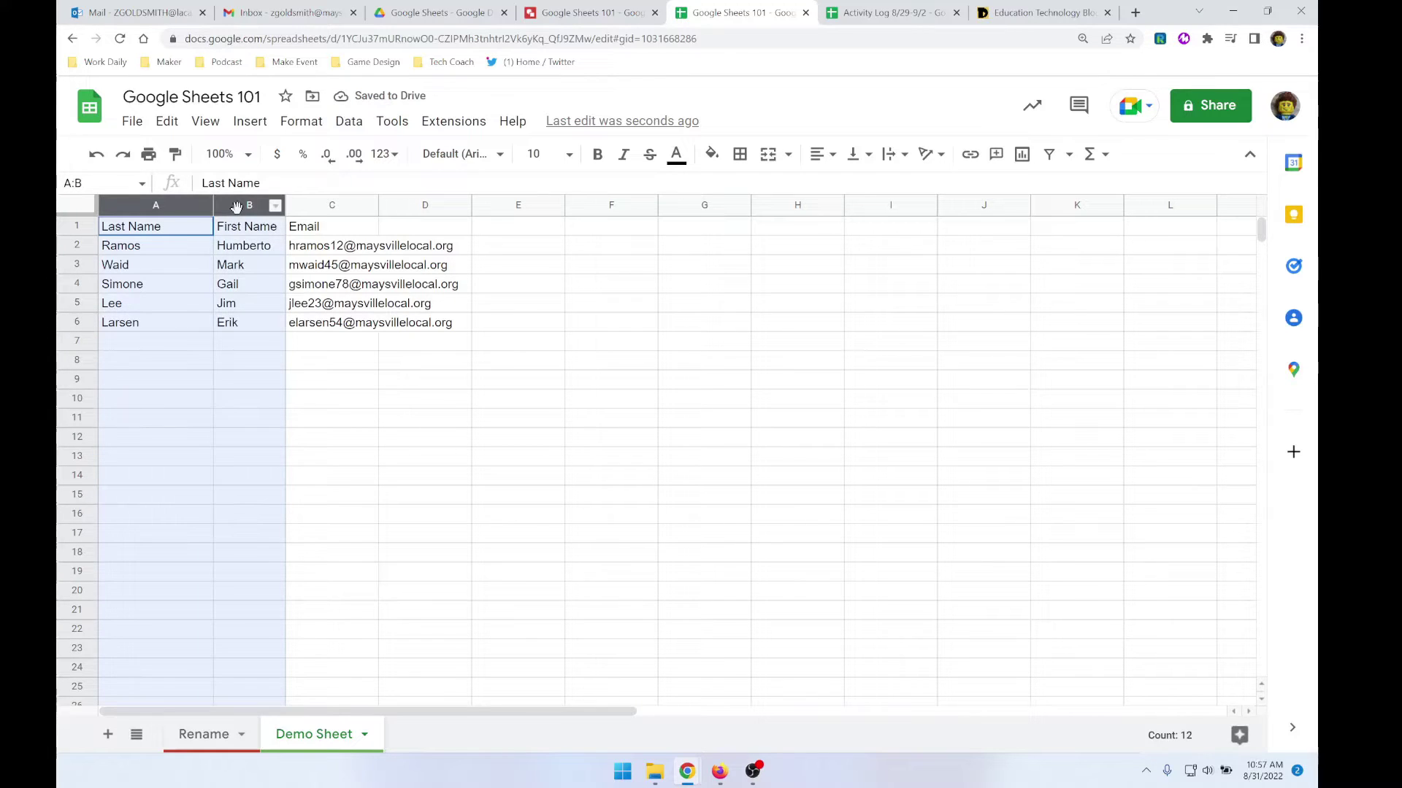
left_click_drag(285, 207, 341, 205)
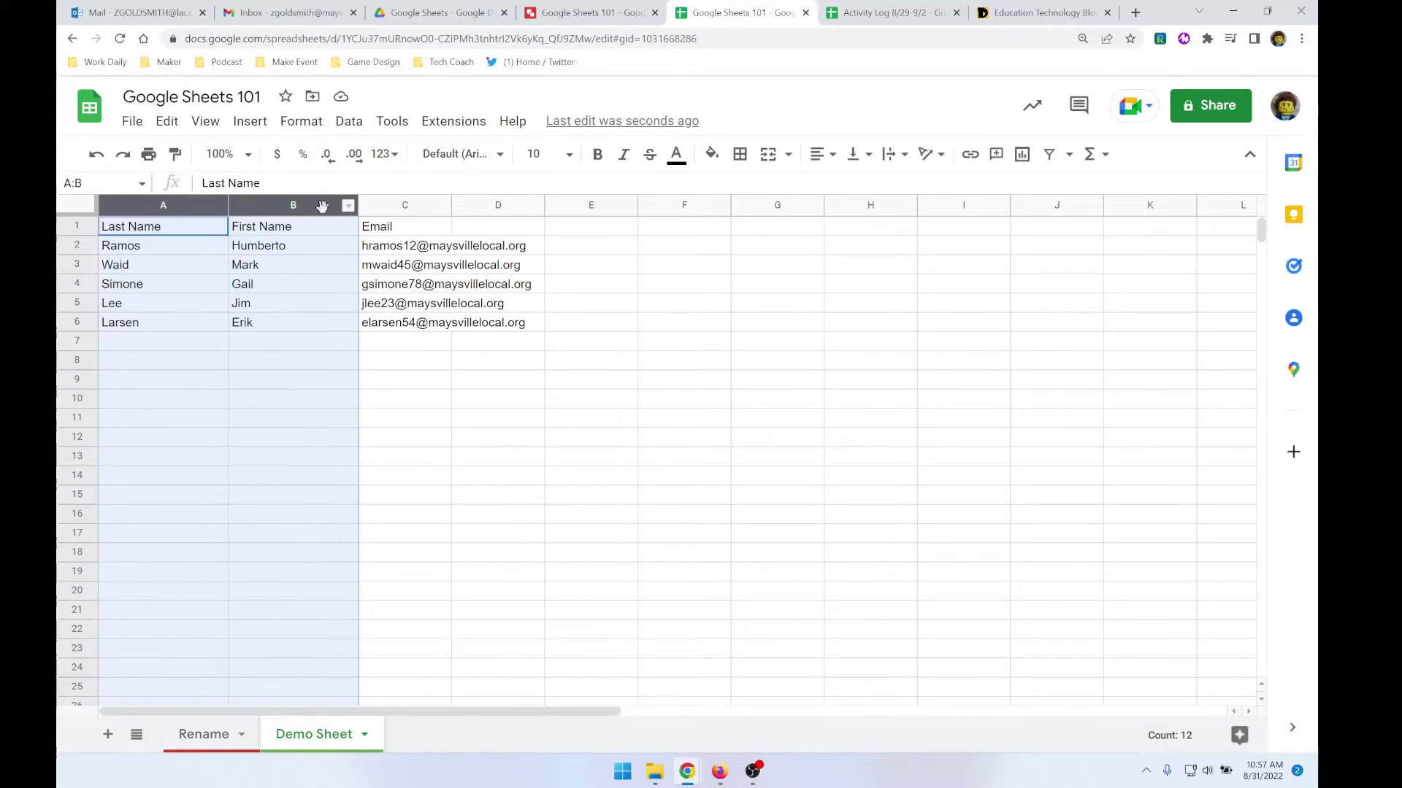
left_click(416, 211)
key("shift+Left")
key("shift+Left")
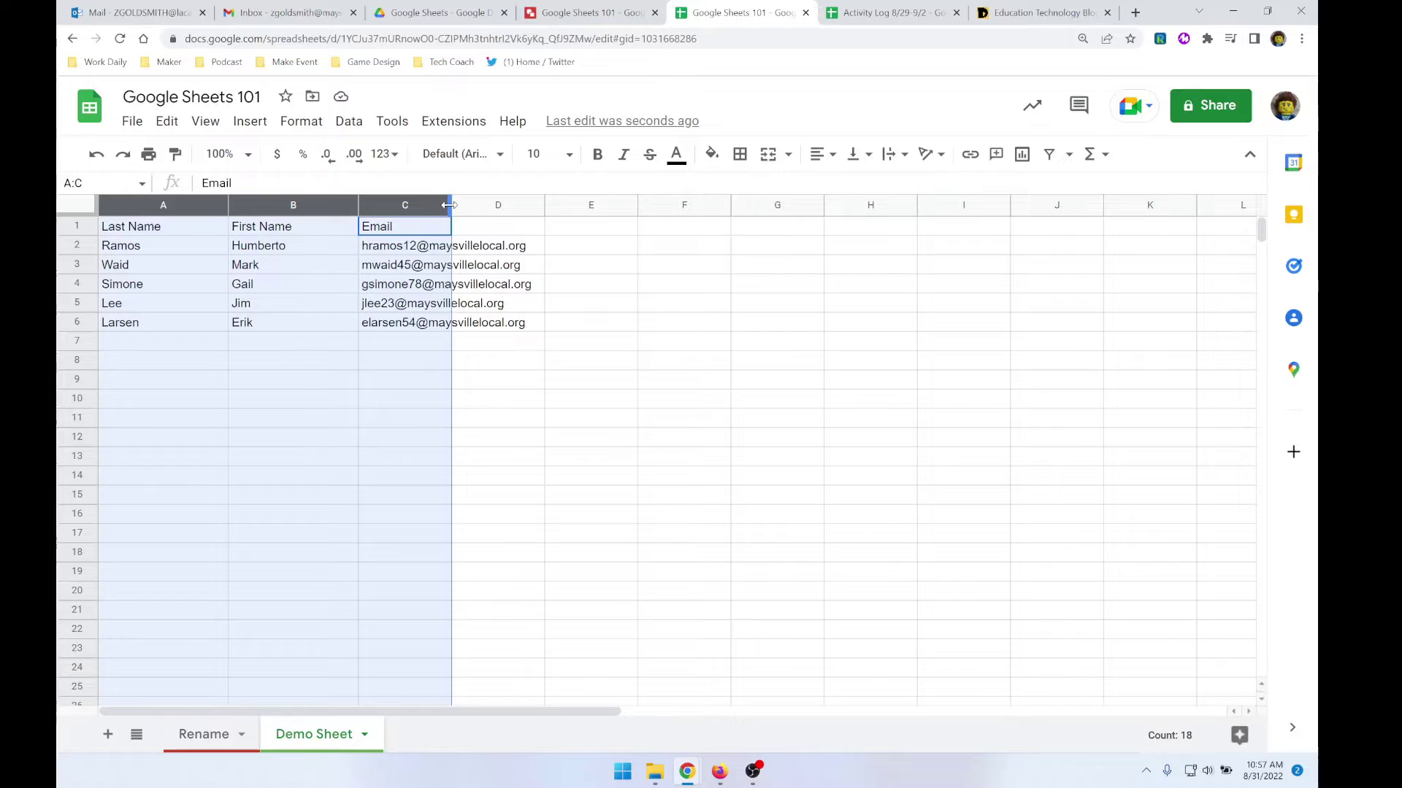
double_click(450, 207)
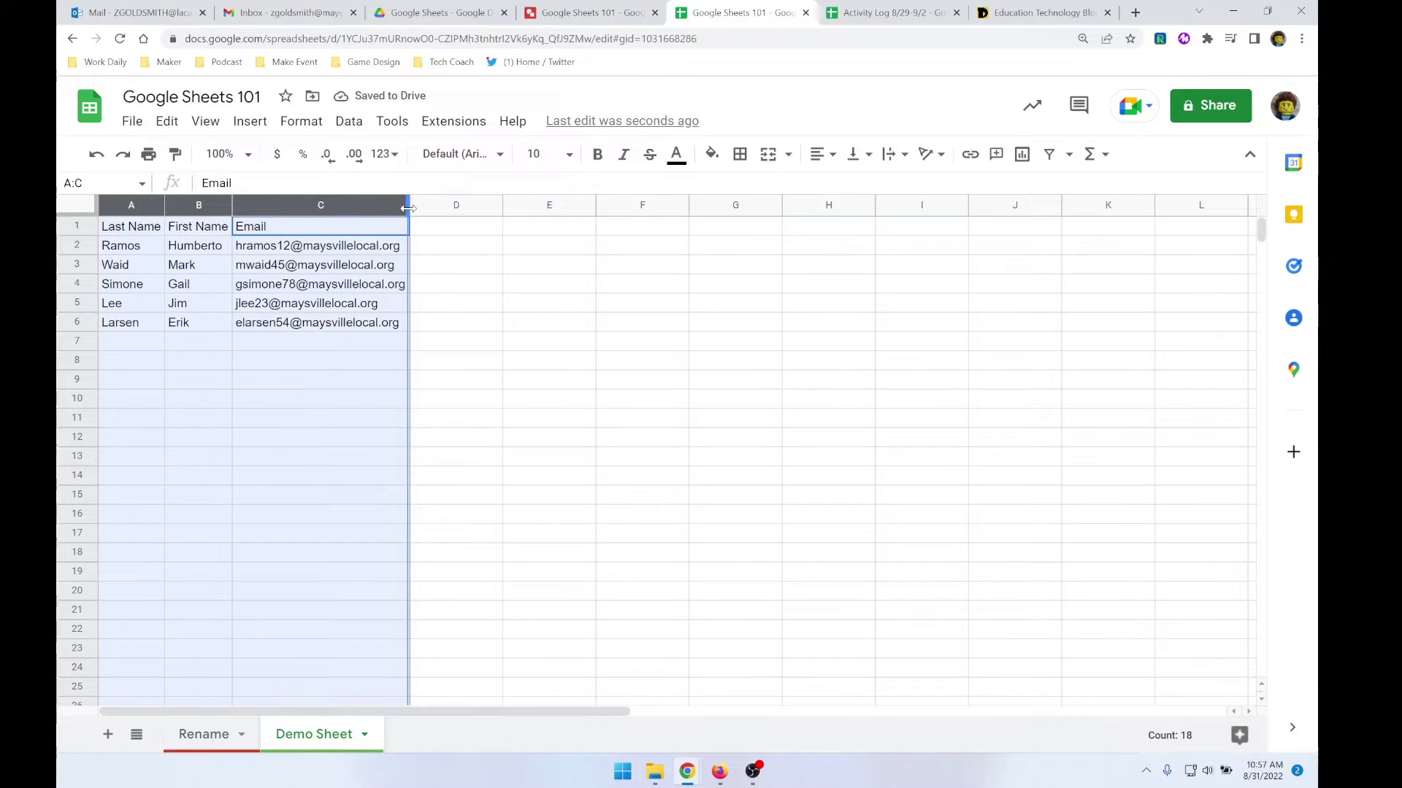
left_click_drag(409, 210, 414, 209)
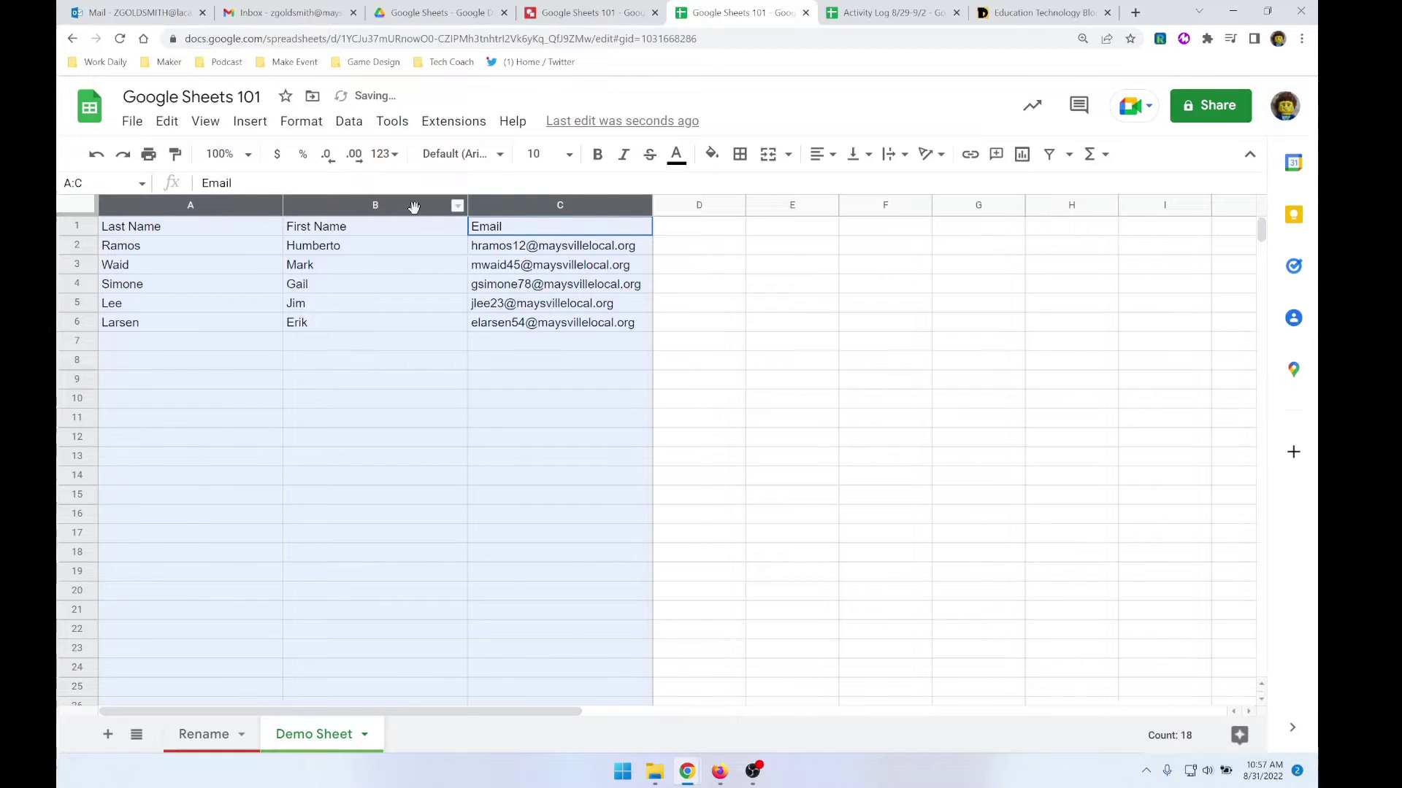
key("alt+Tab")
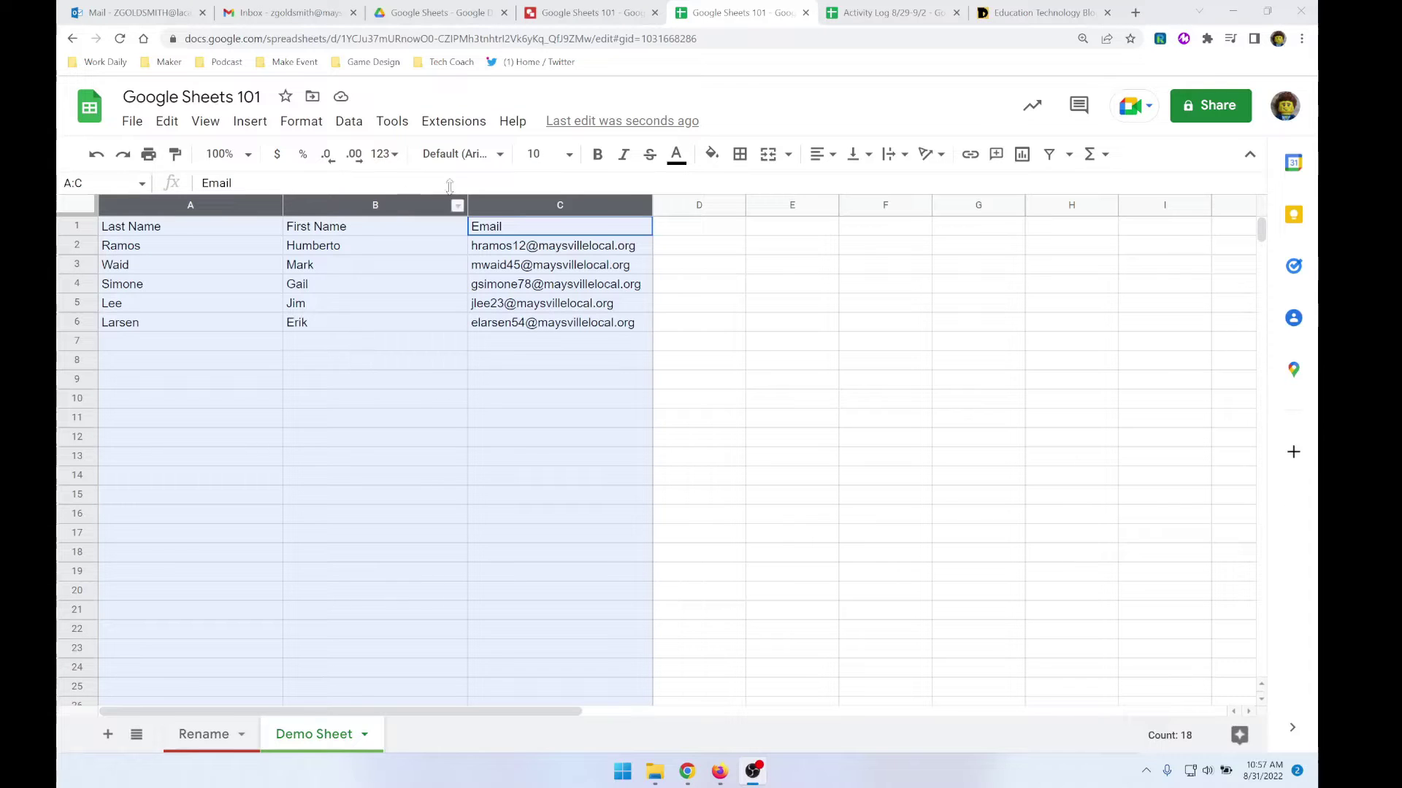
double_click(652, 206)
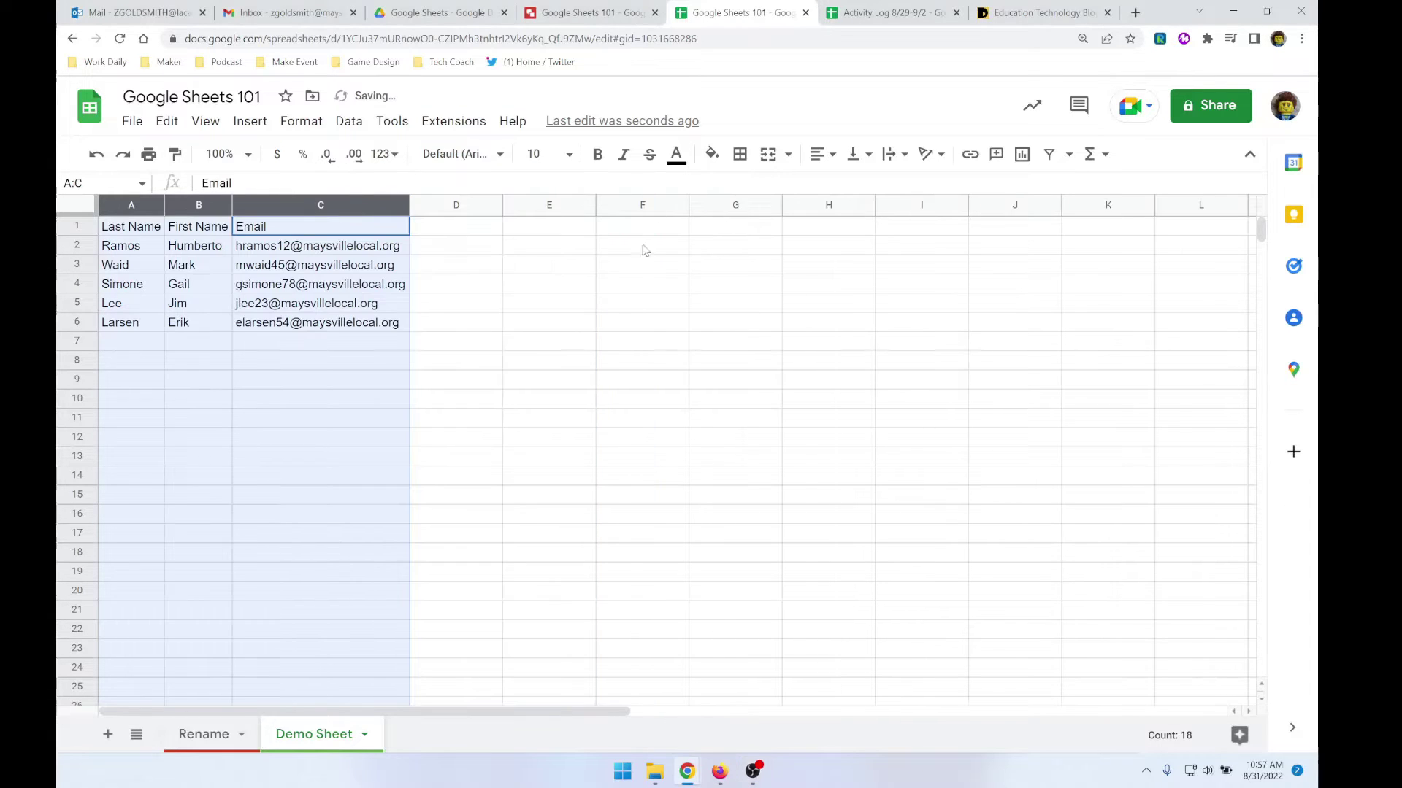
- Give columns A and B an equal, wider width
left_click(328, 303)
left_click_drag(141, 205, 262, 209)
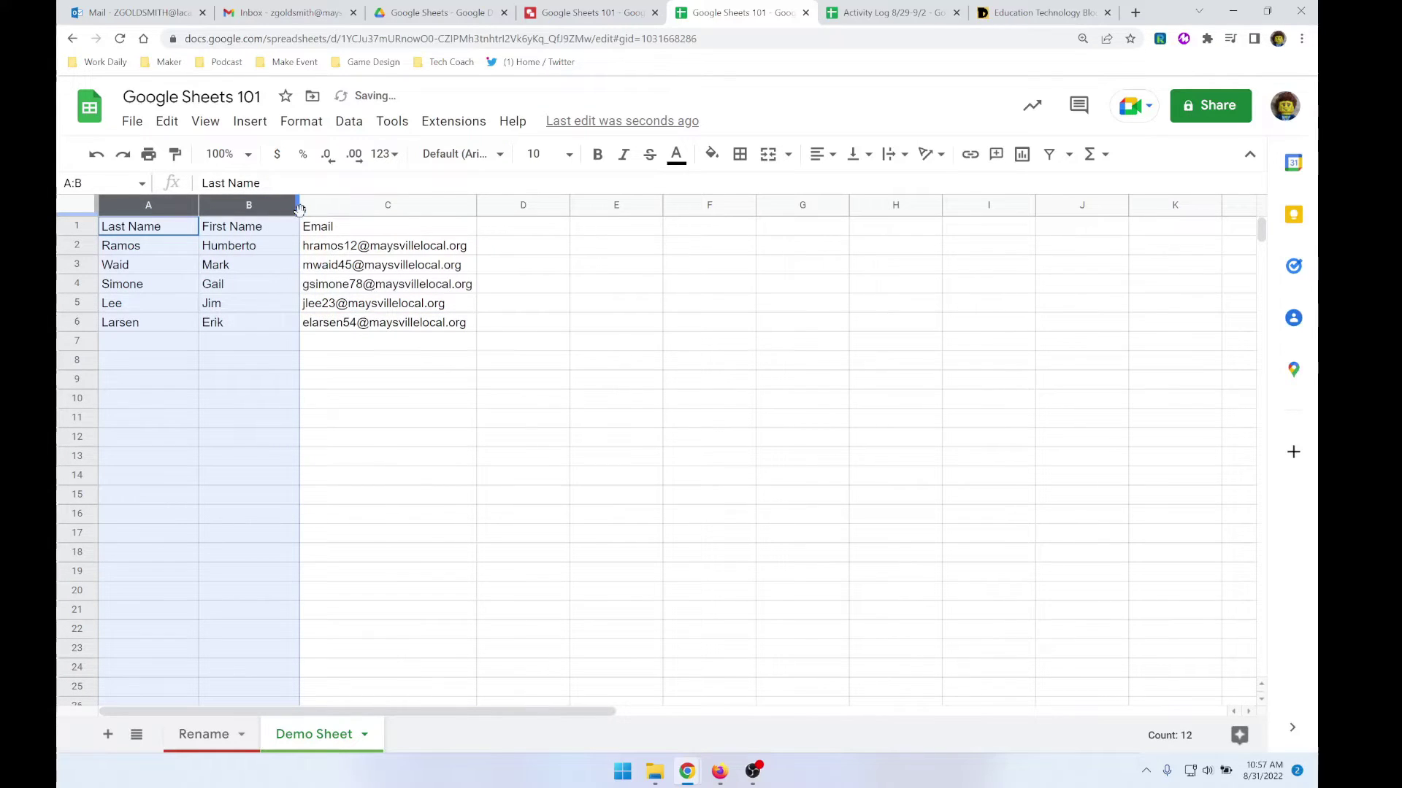
left_click_drag(295, 207, 325, 207)
left_click(466, 357)
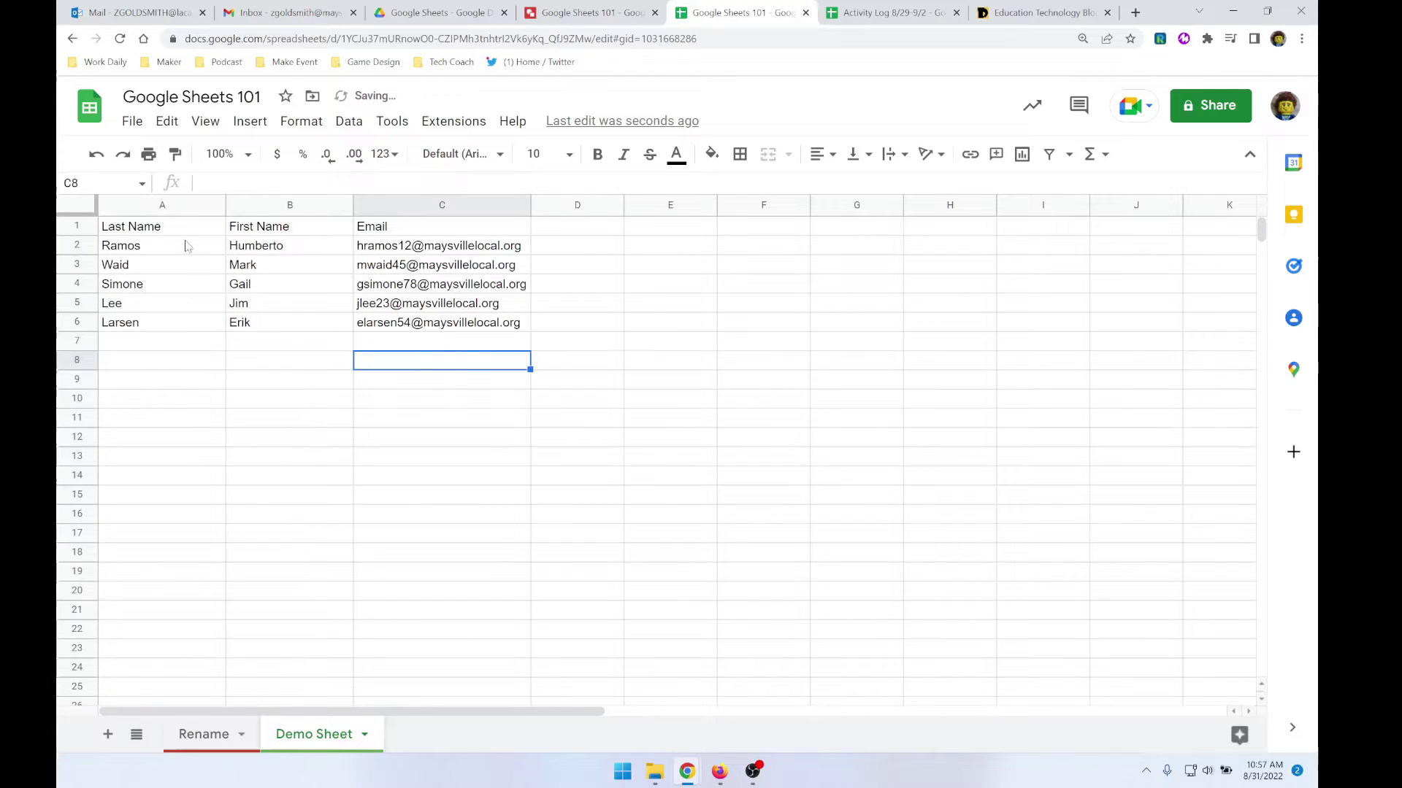
left_click_drag(175, 232, 413, 233)
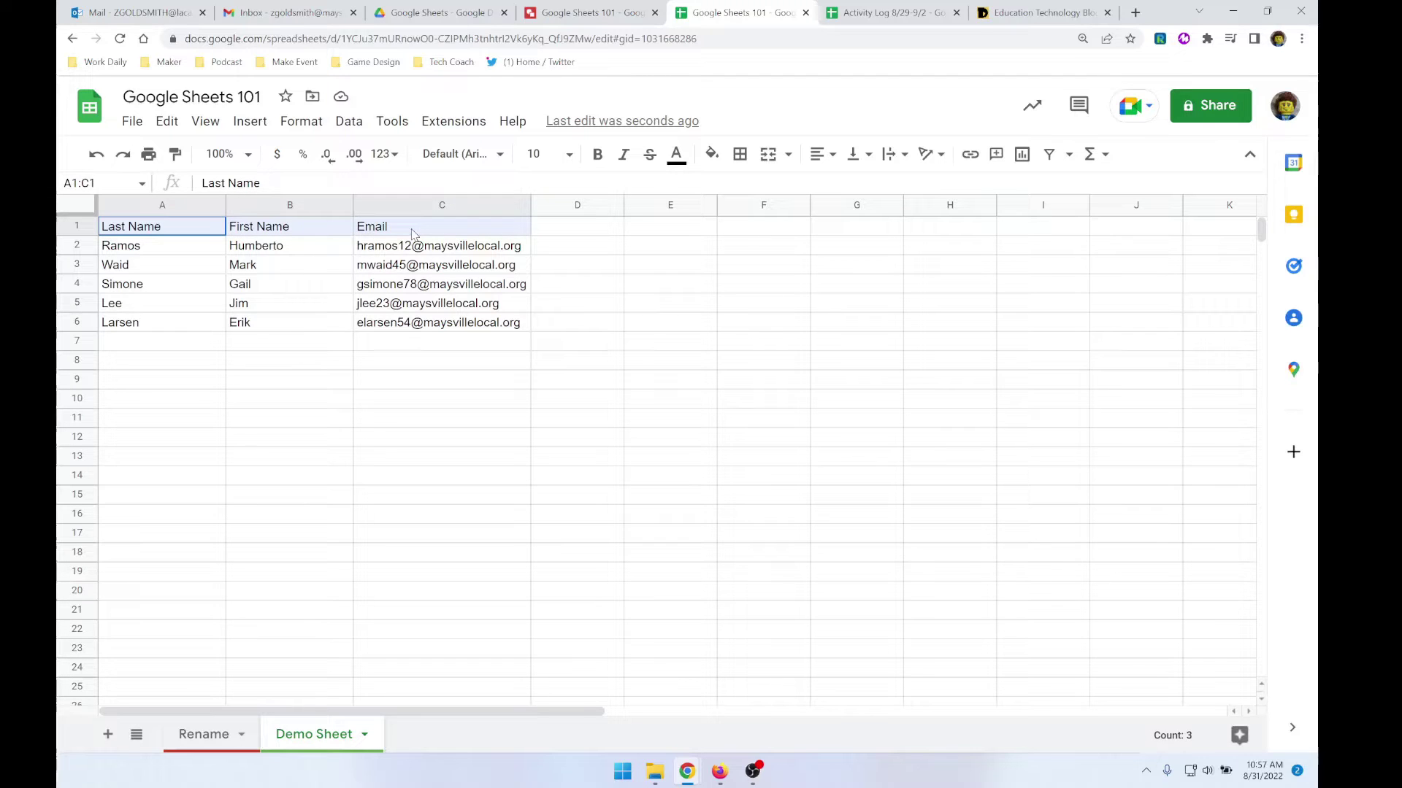
- Make the A1:C1 header row bold and centred
left_click(597, 154)
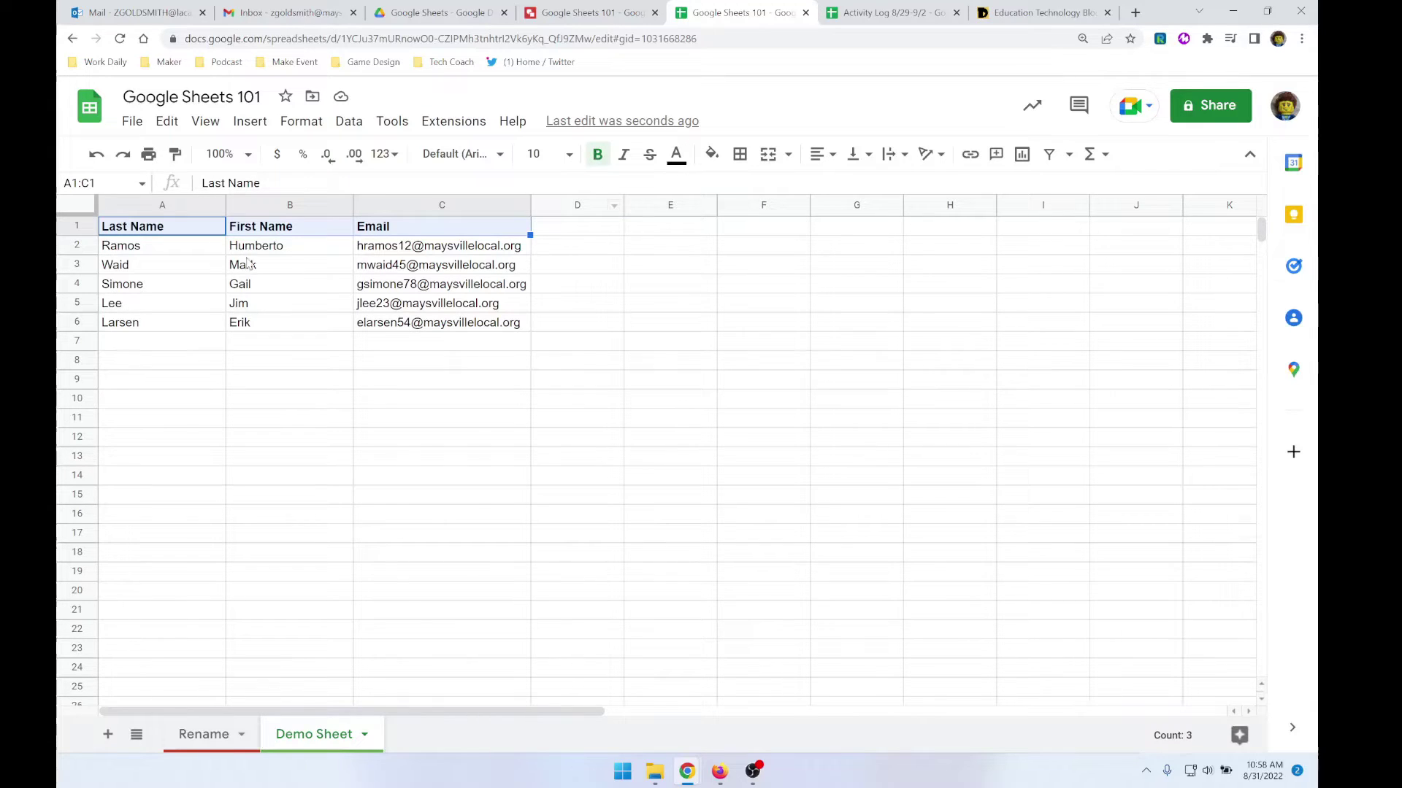
left_click(824, 154)
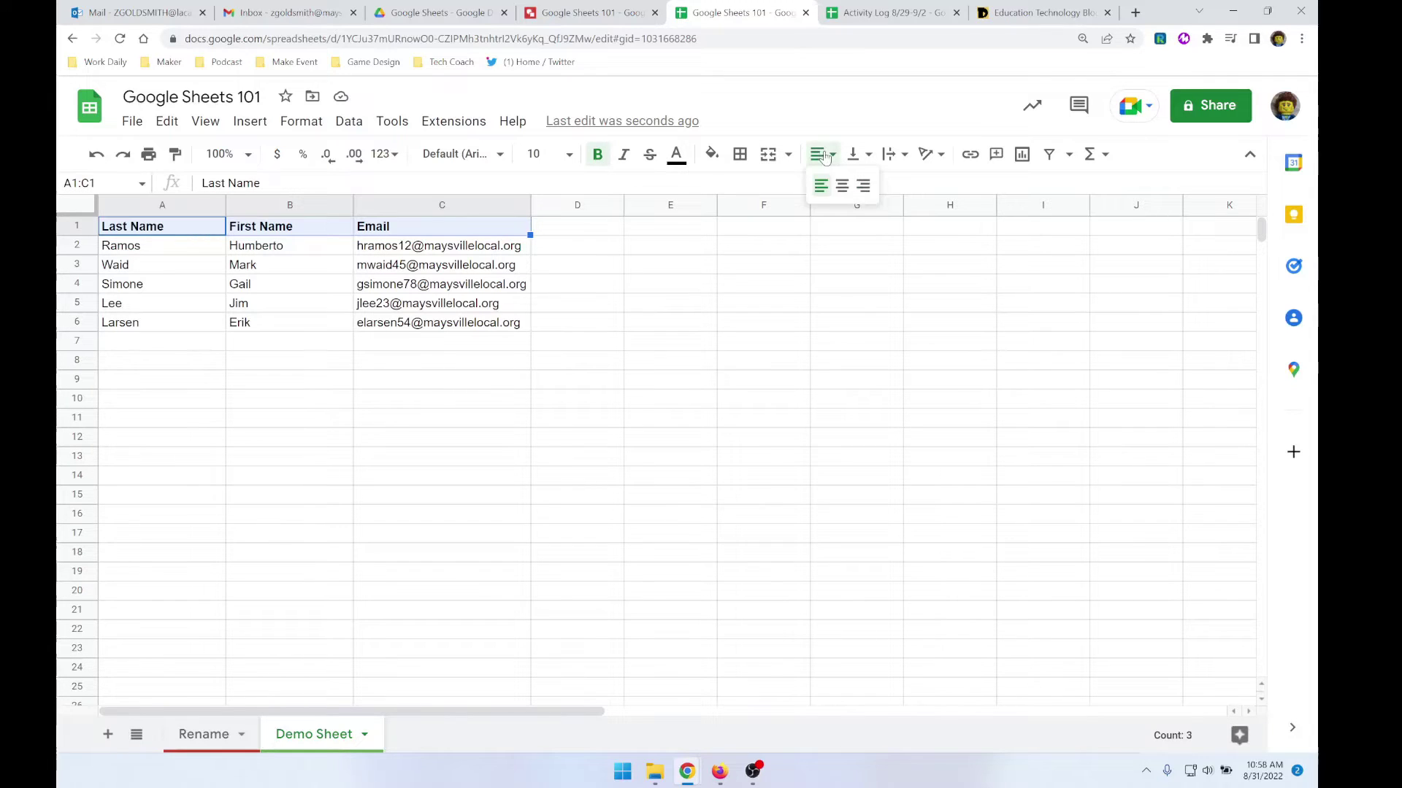
left_click(838, 181)
left_click(264, 423)
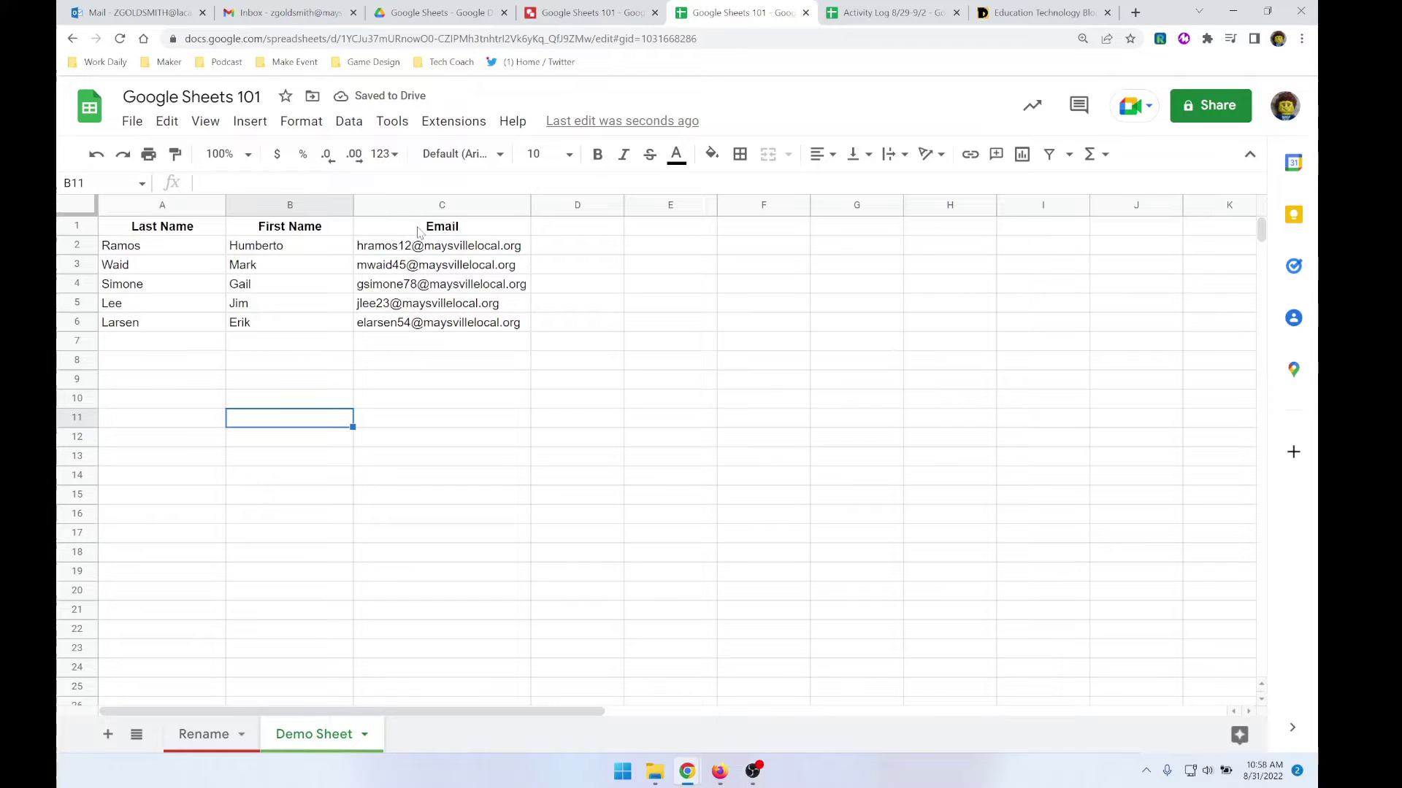
- Centre the last names in column A
left_click(159, 250)
left_click_drag(160, 266, 162, 335)
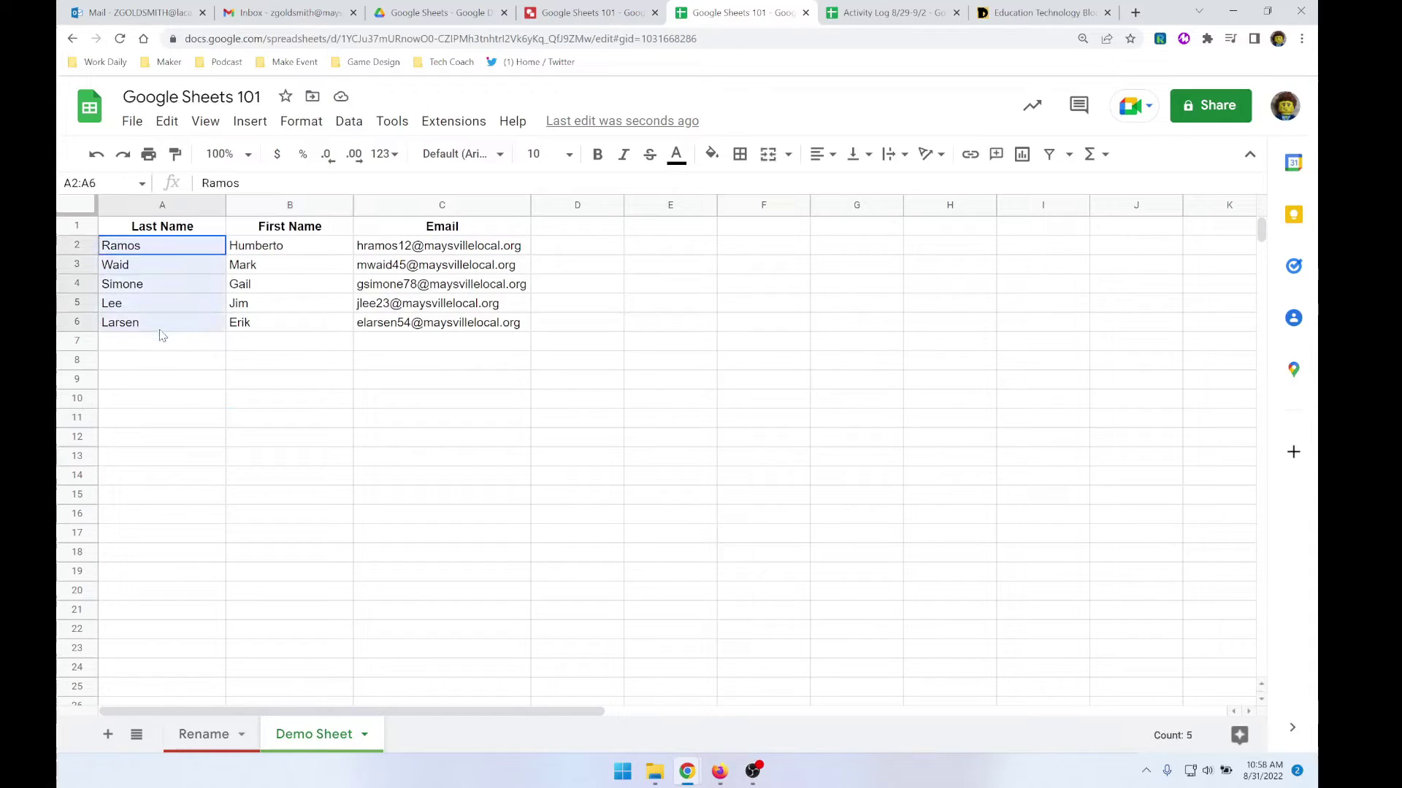
left_click(186, 206)
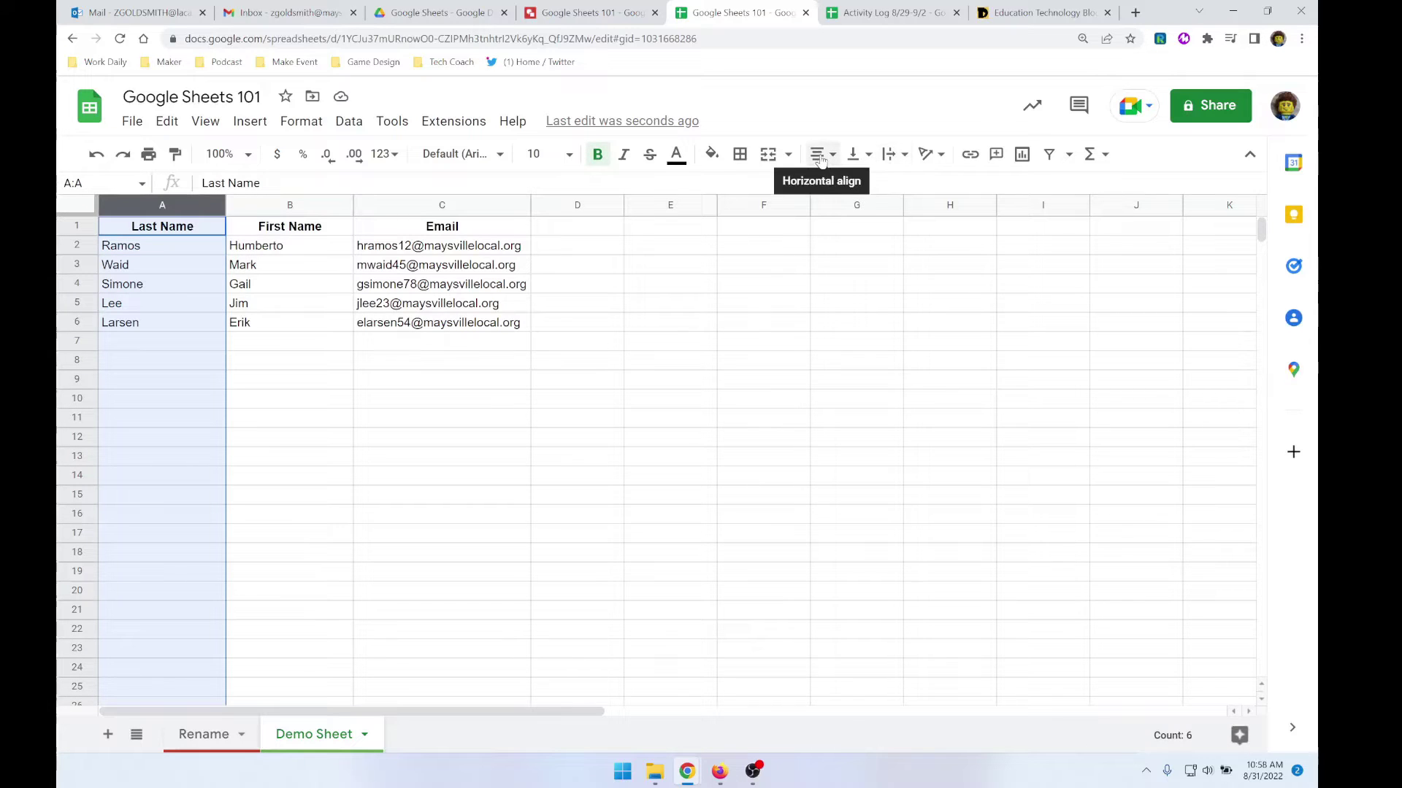
left_click(821, 155)
left_click(158, 206)
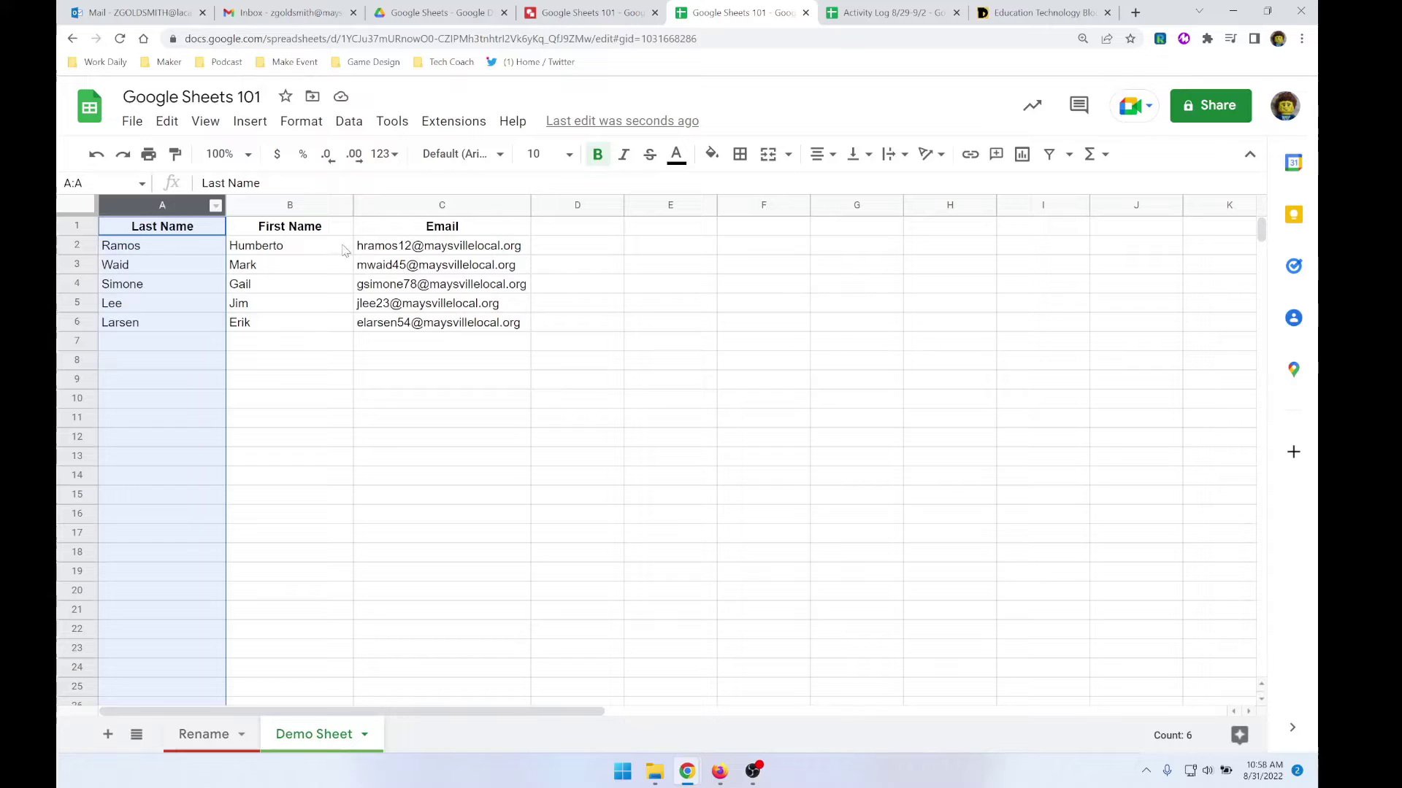
left_click(821, 154)
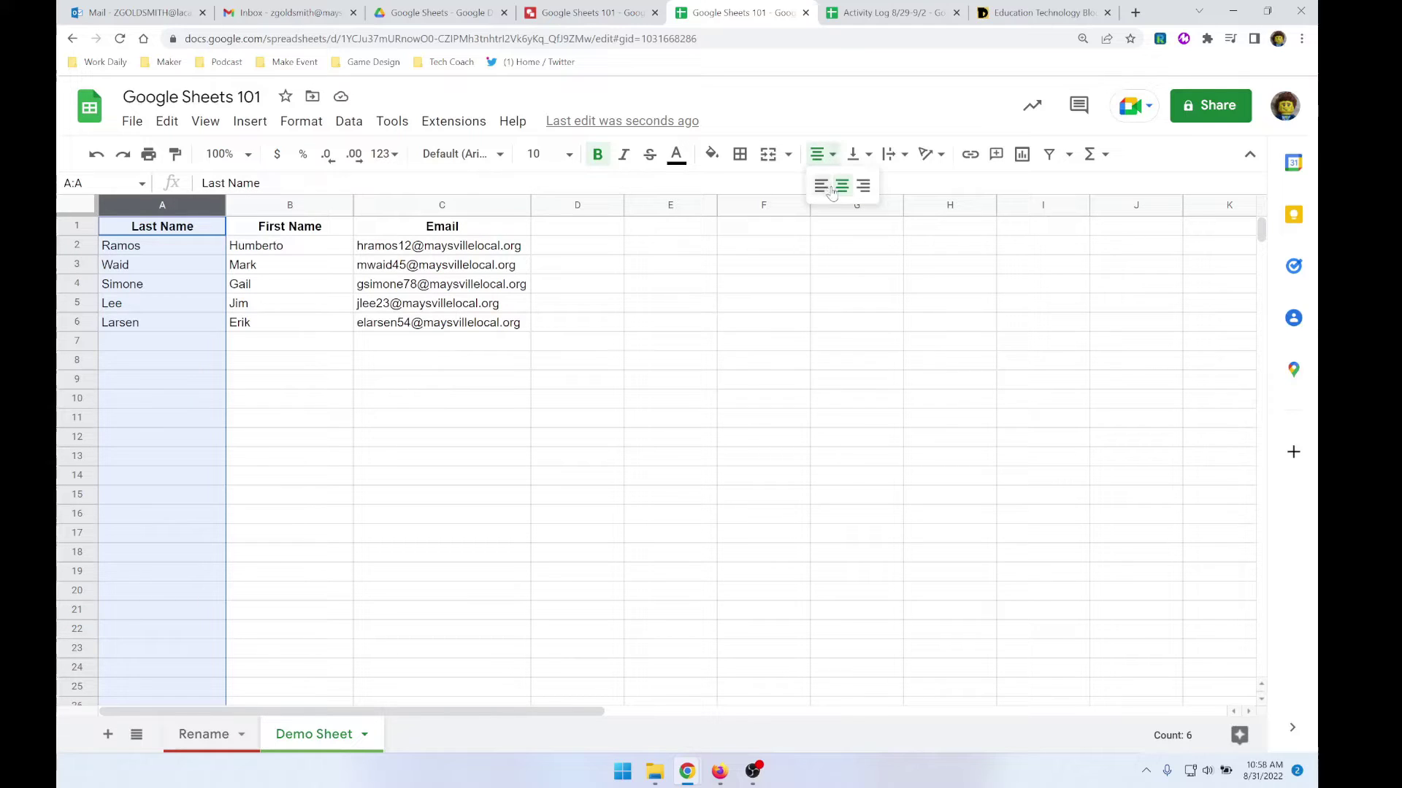
left_click(840, 187)
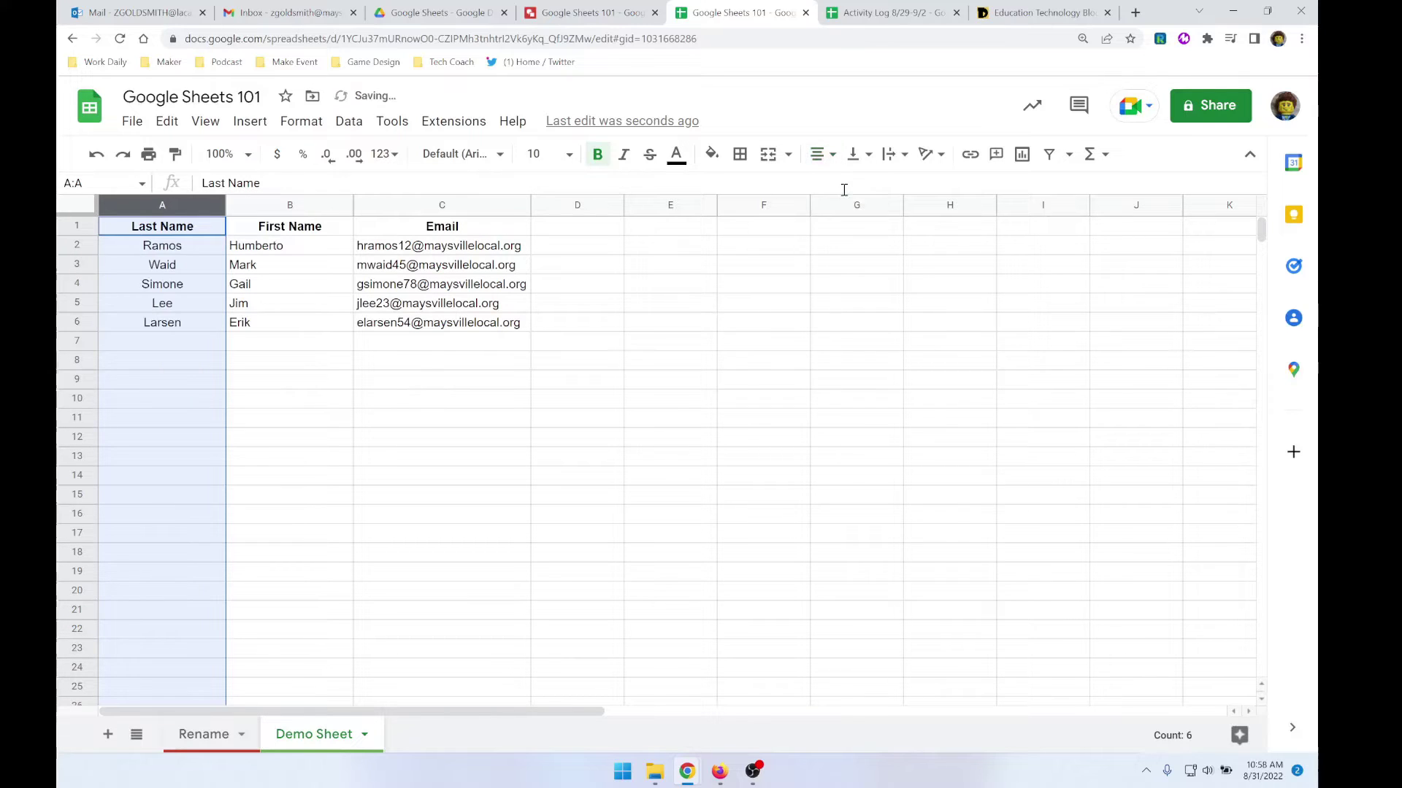
left_click(279, 369)
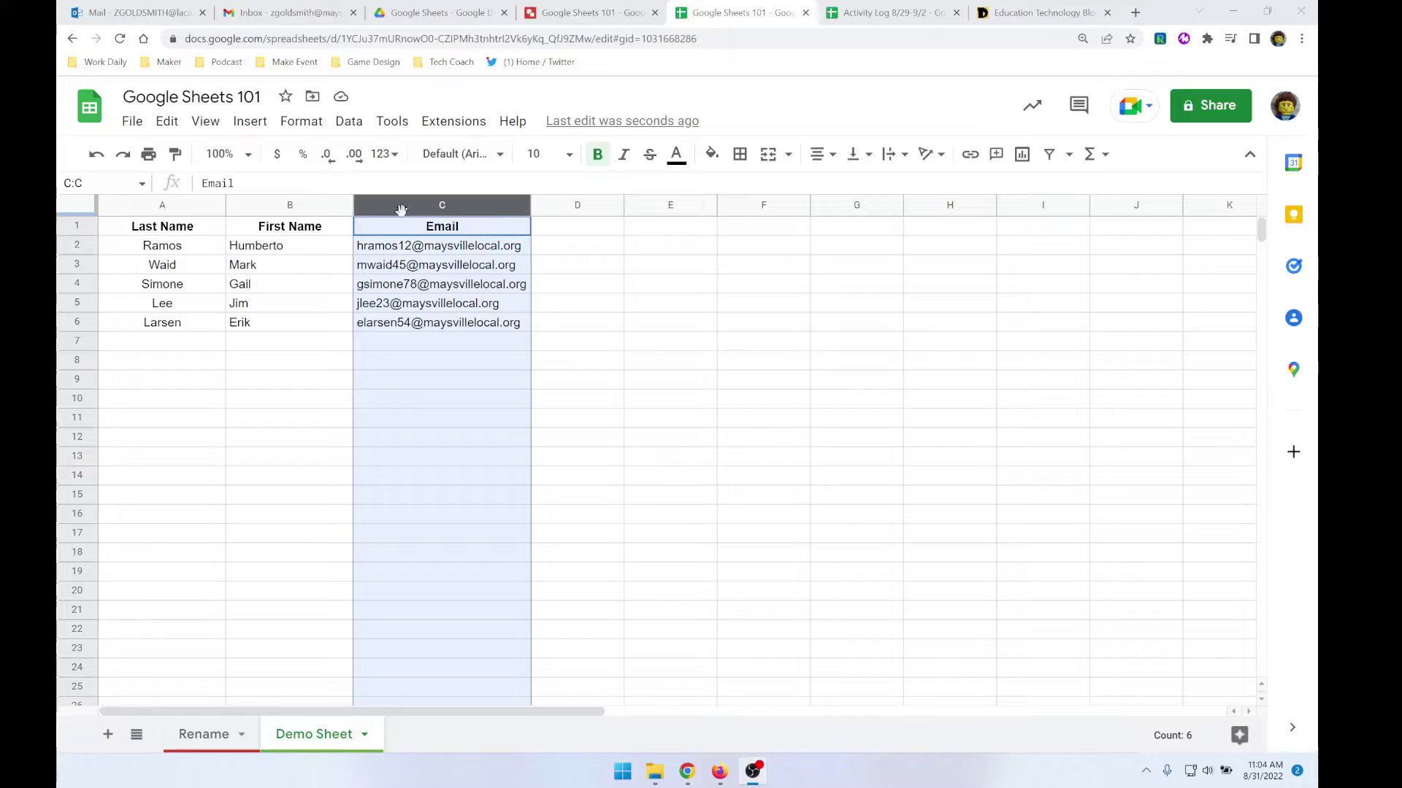
- Turn the C1 header text red and change it from Email to 'E-mail'
left_click(385, 253)
left_click(392, 232)
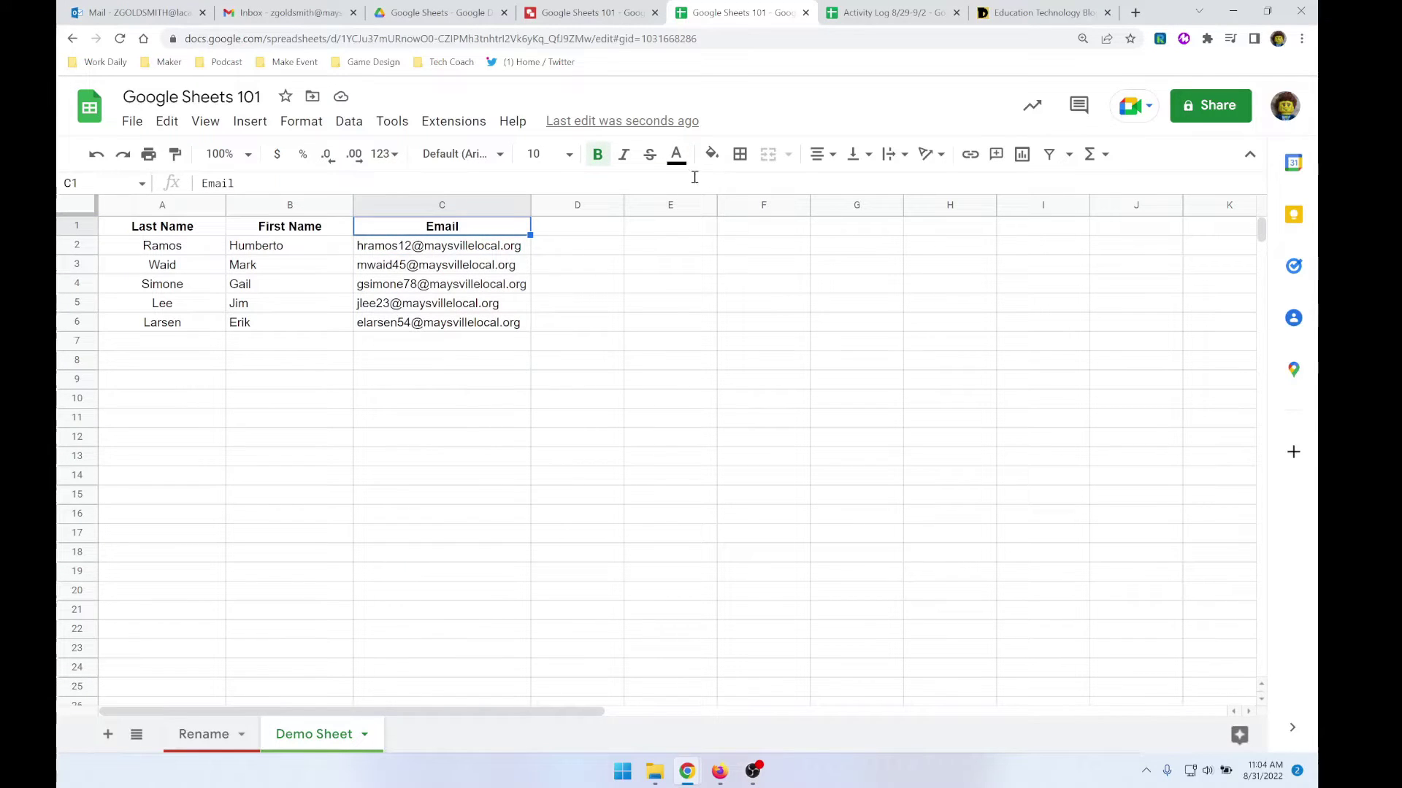
left_click(676, 154)
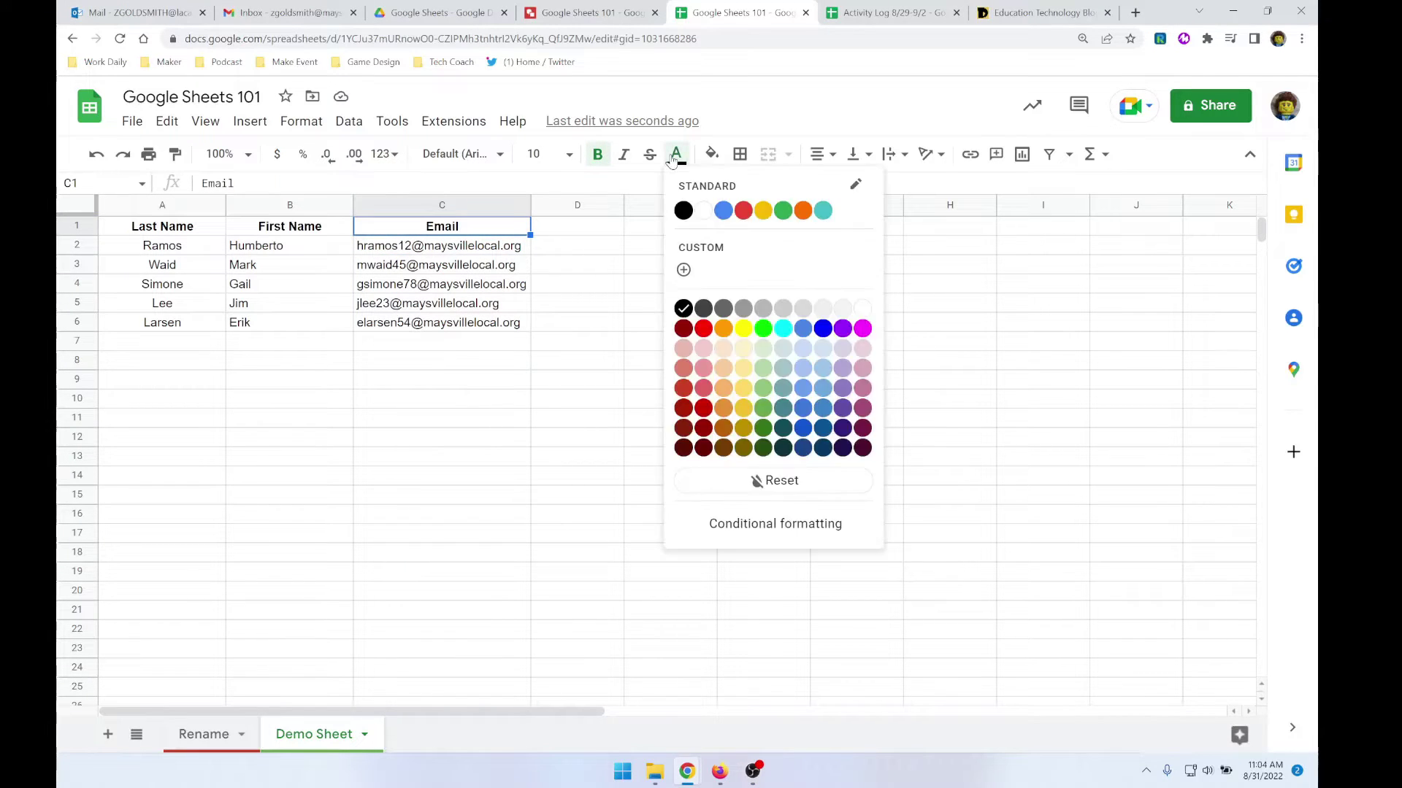
left_click(743, 211)
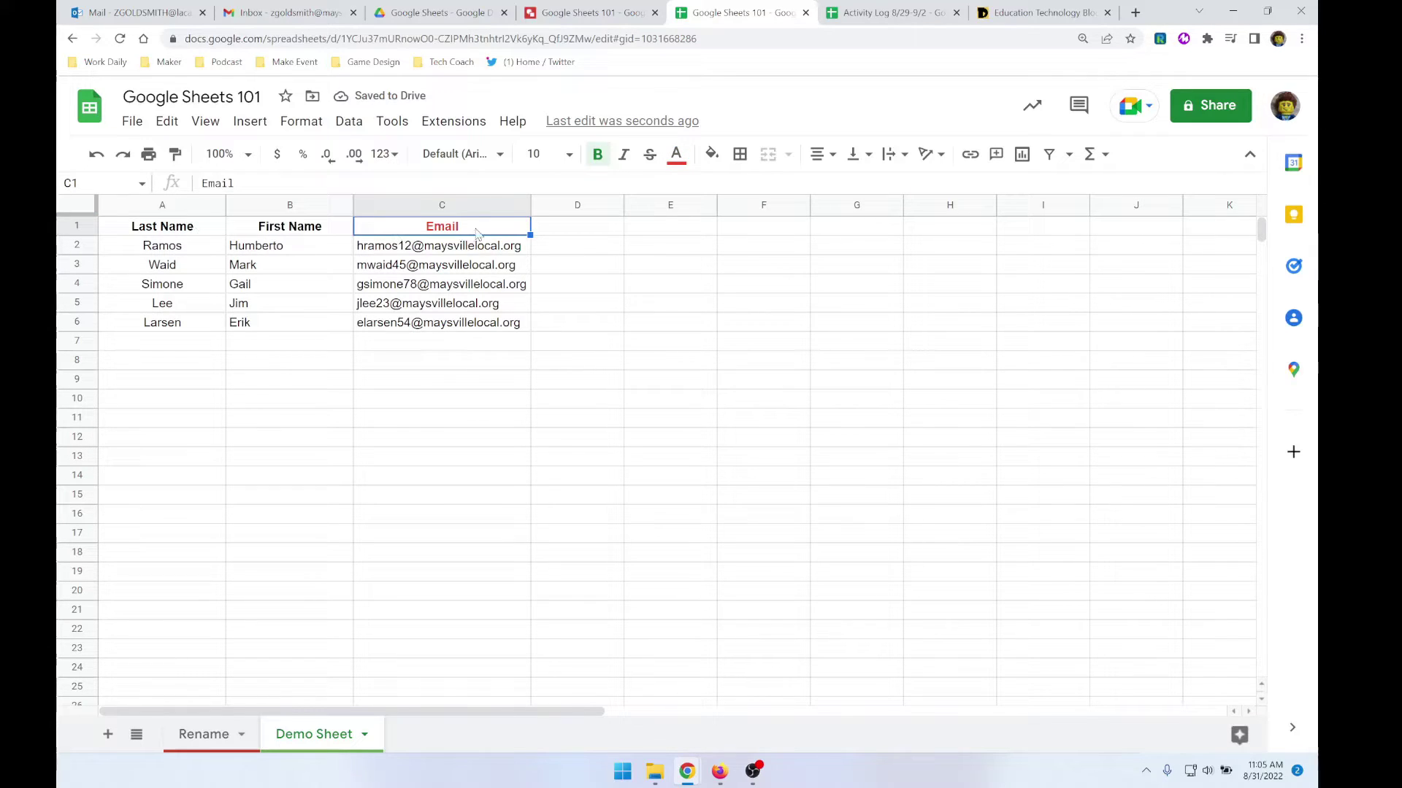
double_click(433, 230)
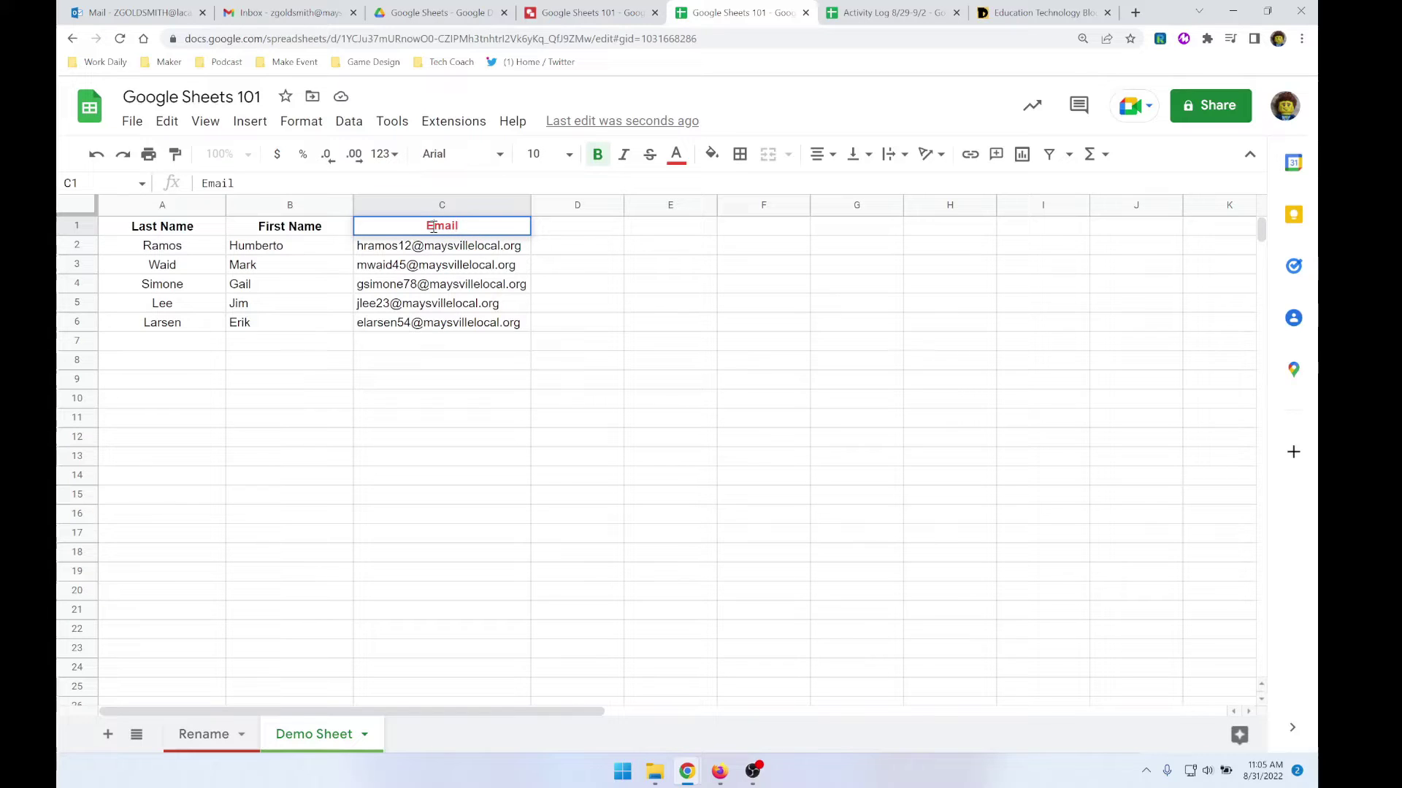
type("-")
left_click(321, 230)
- Fill the Last Name and First Name headers with blue
left_click_drag(173, 227, 262, 229)
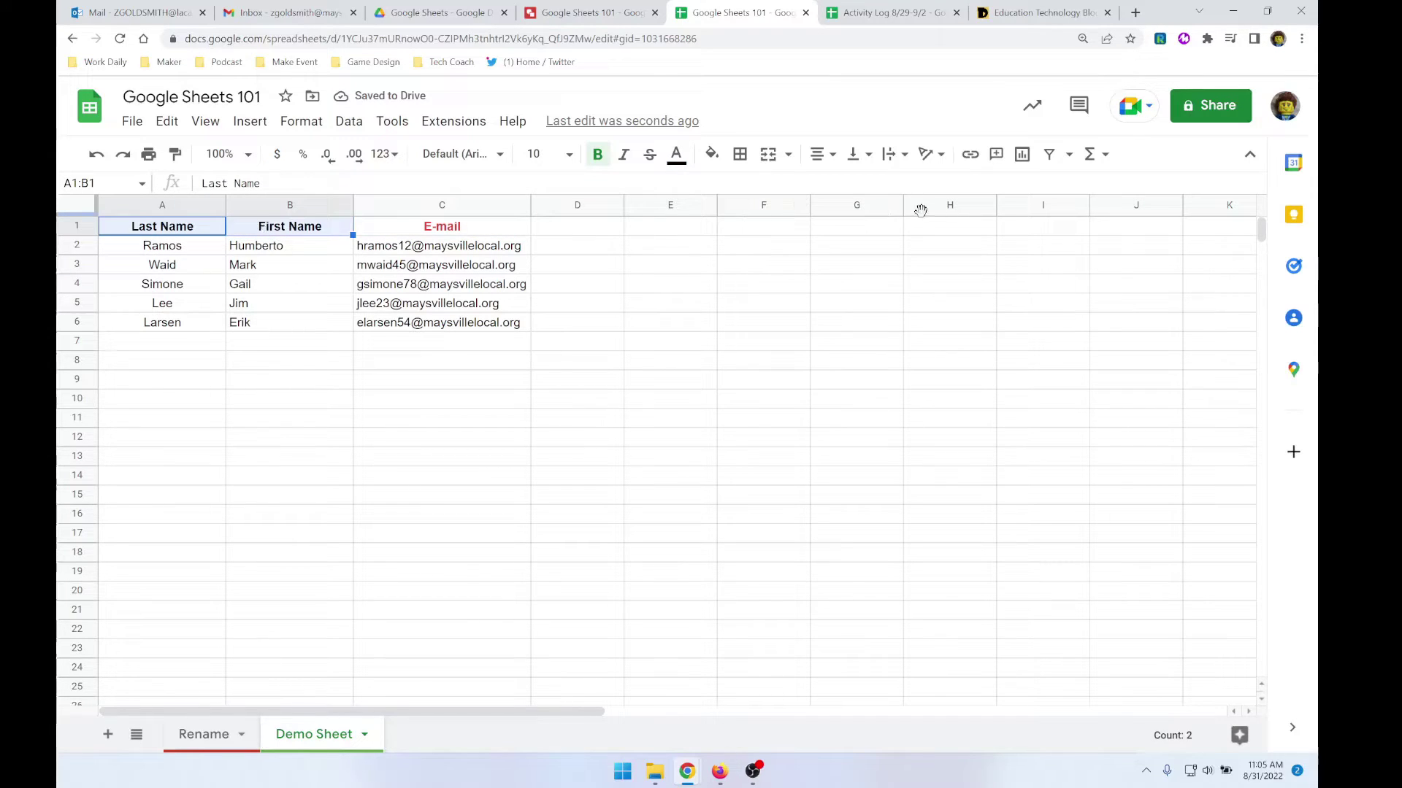
left_click(712, 157)
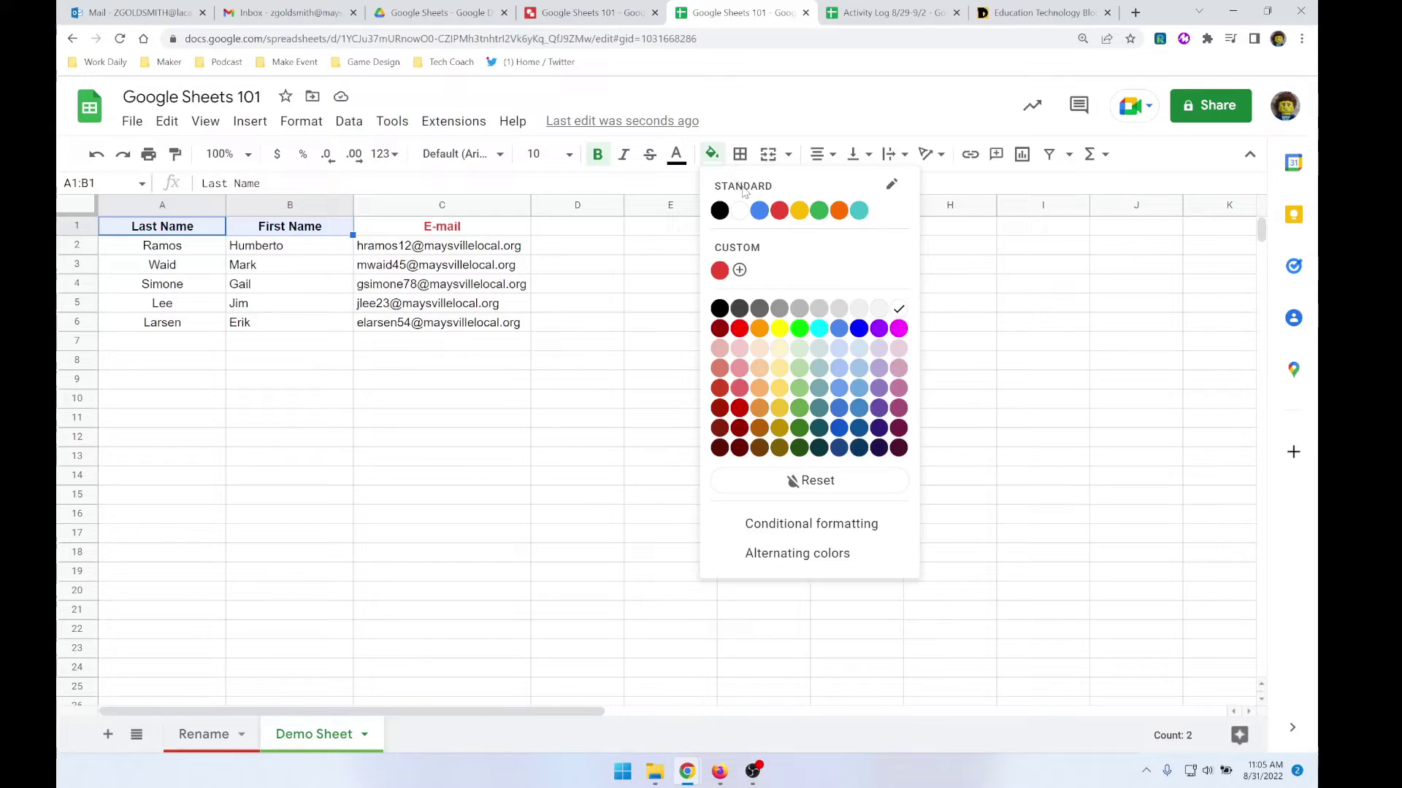
left_click(759, 211)
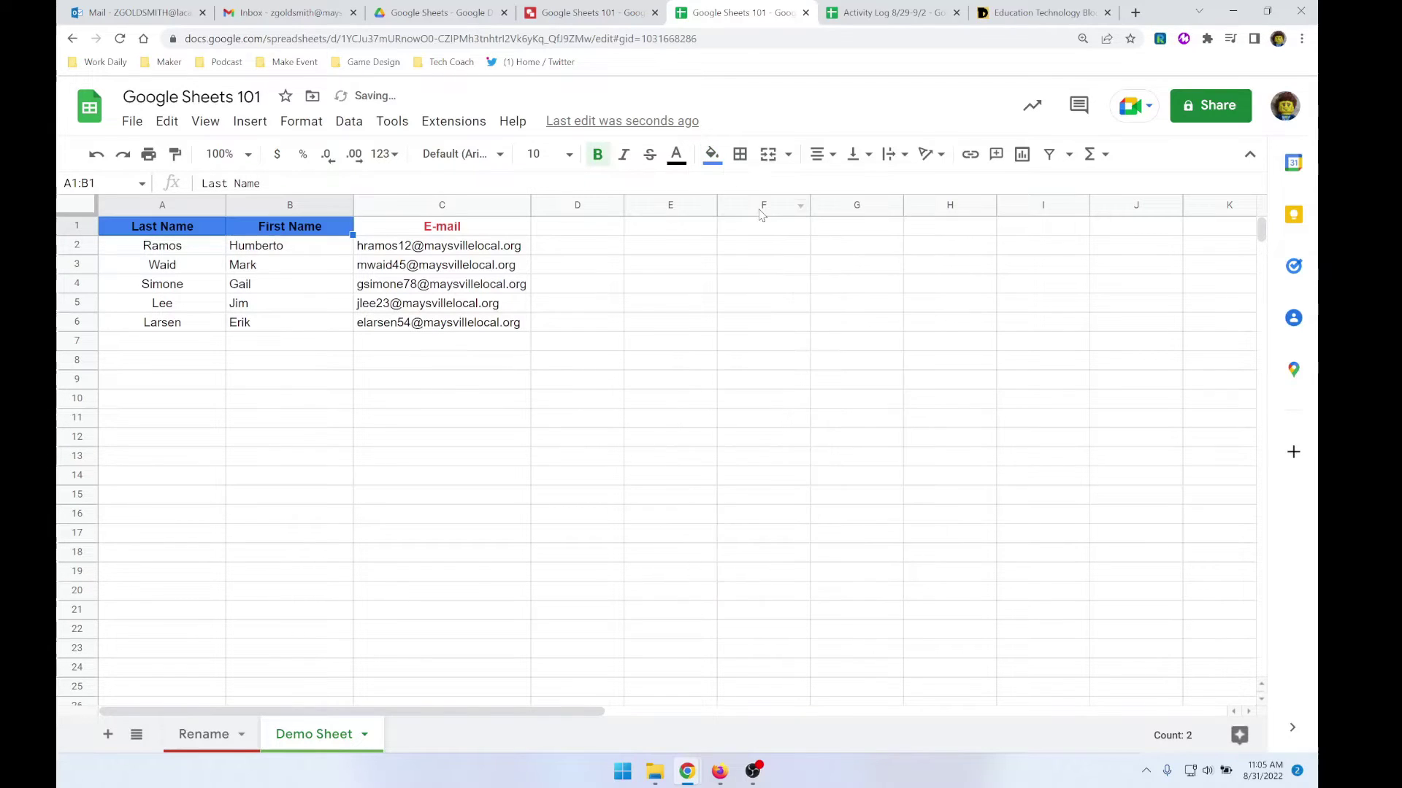
left_click(440, 349)
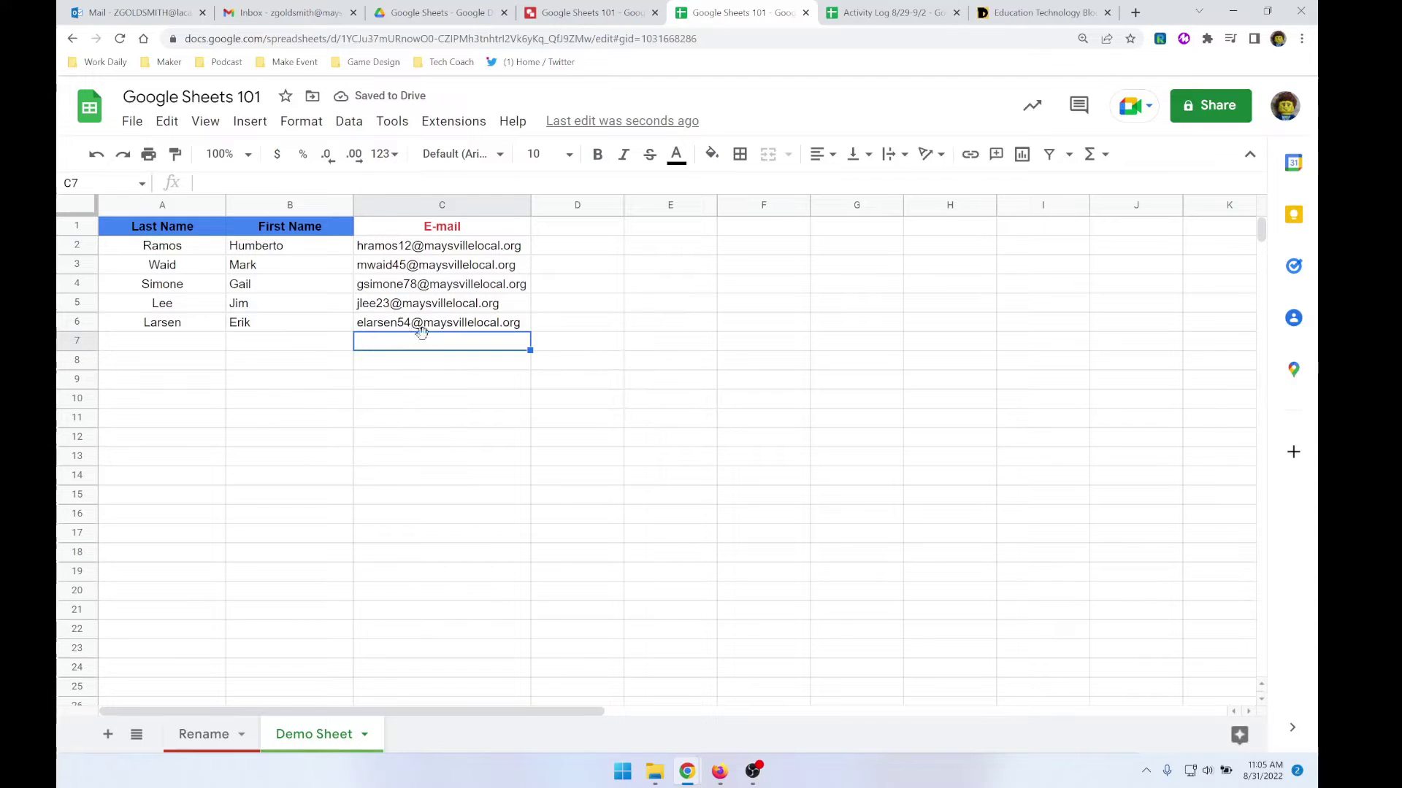
- Move First Name in front of Last Name, then insert and remove a column before E-mail
left_click(321, 207)
left_click_drag(316, 205, 154, 211)
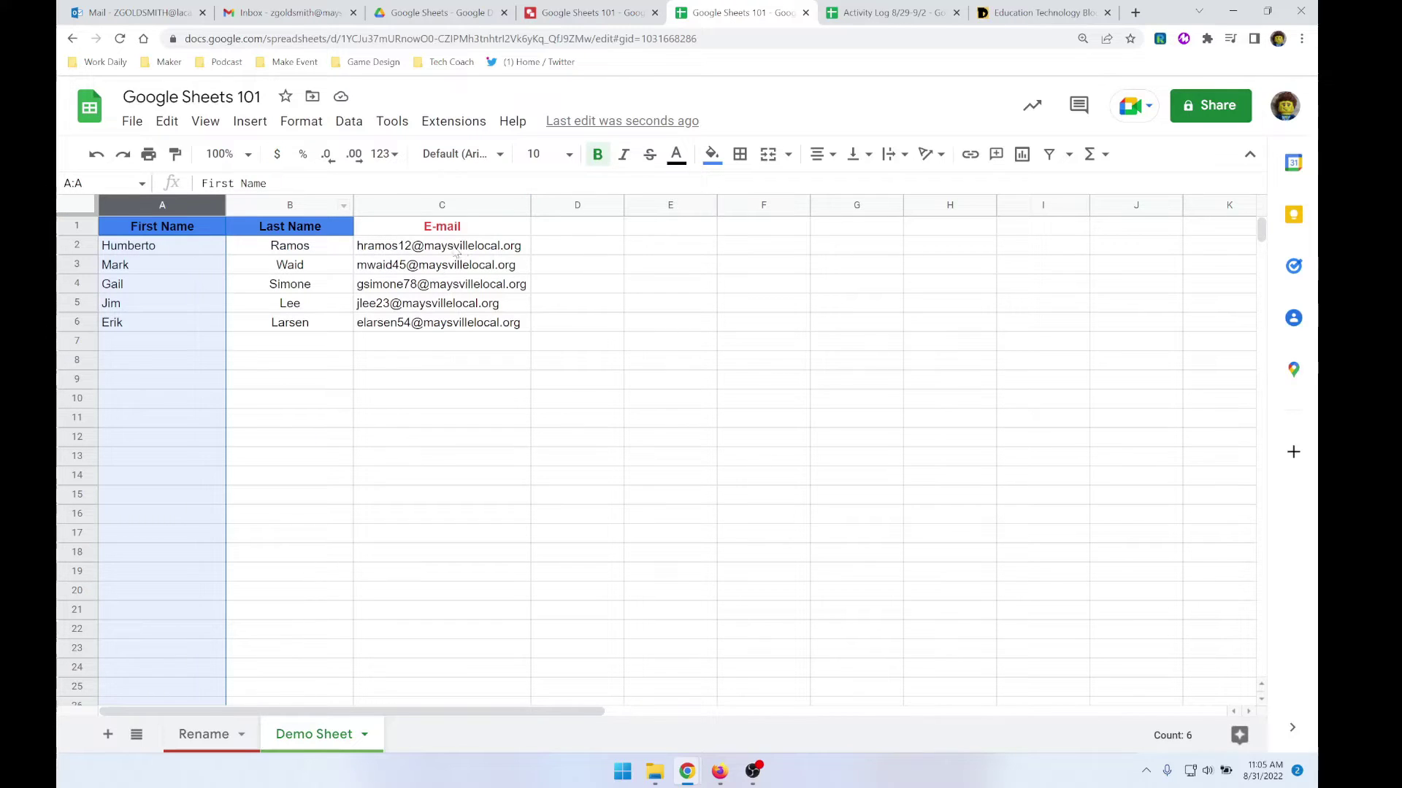
mouse_move(420, 248)
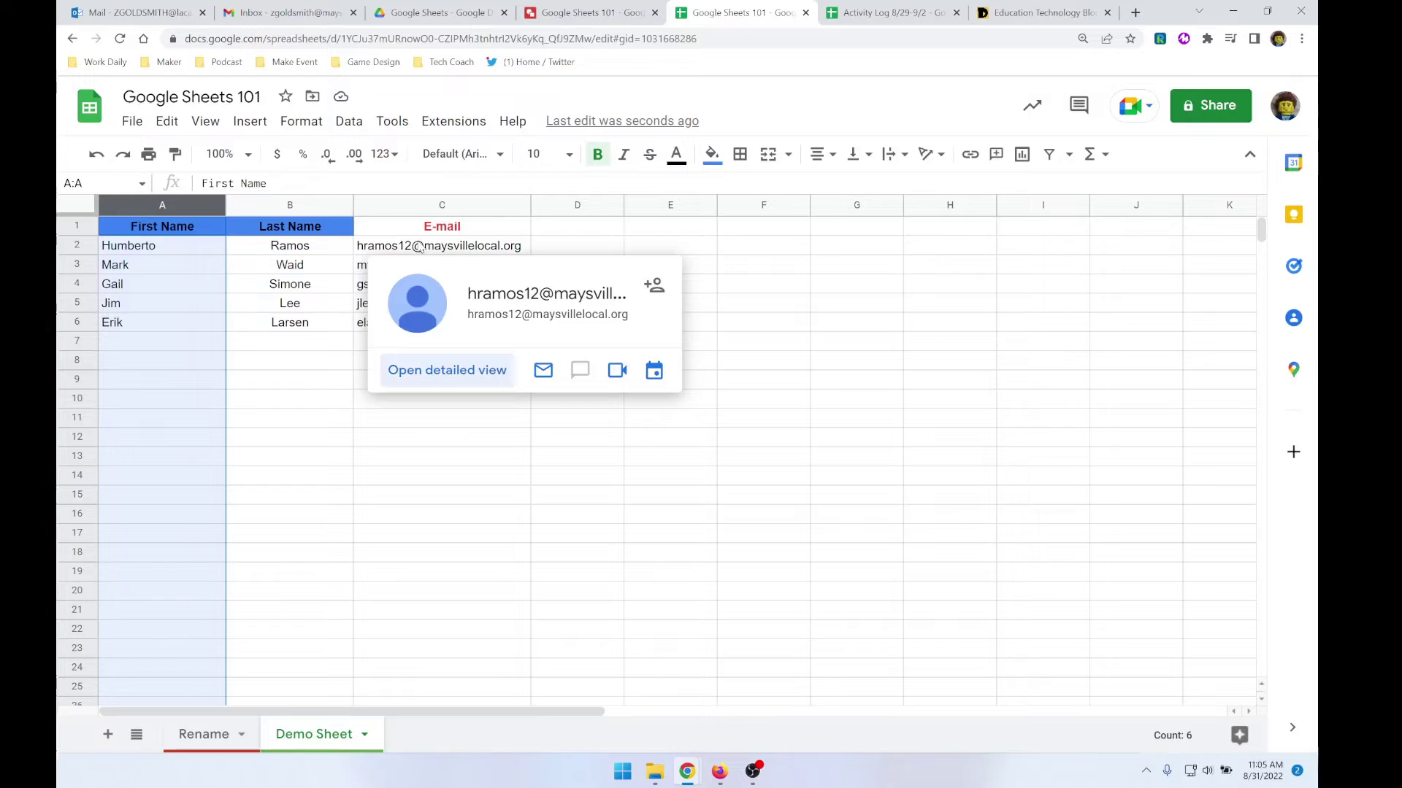
right_click(397, 208)
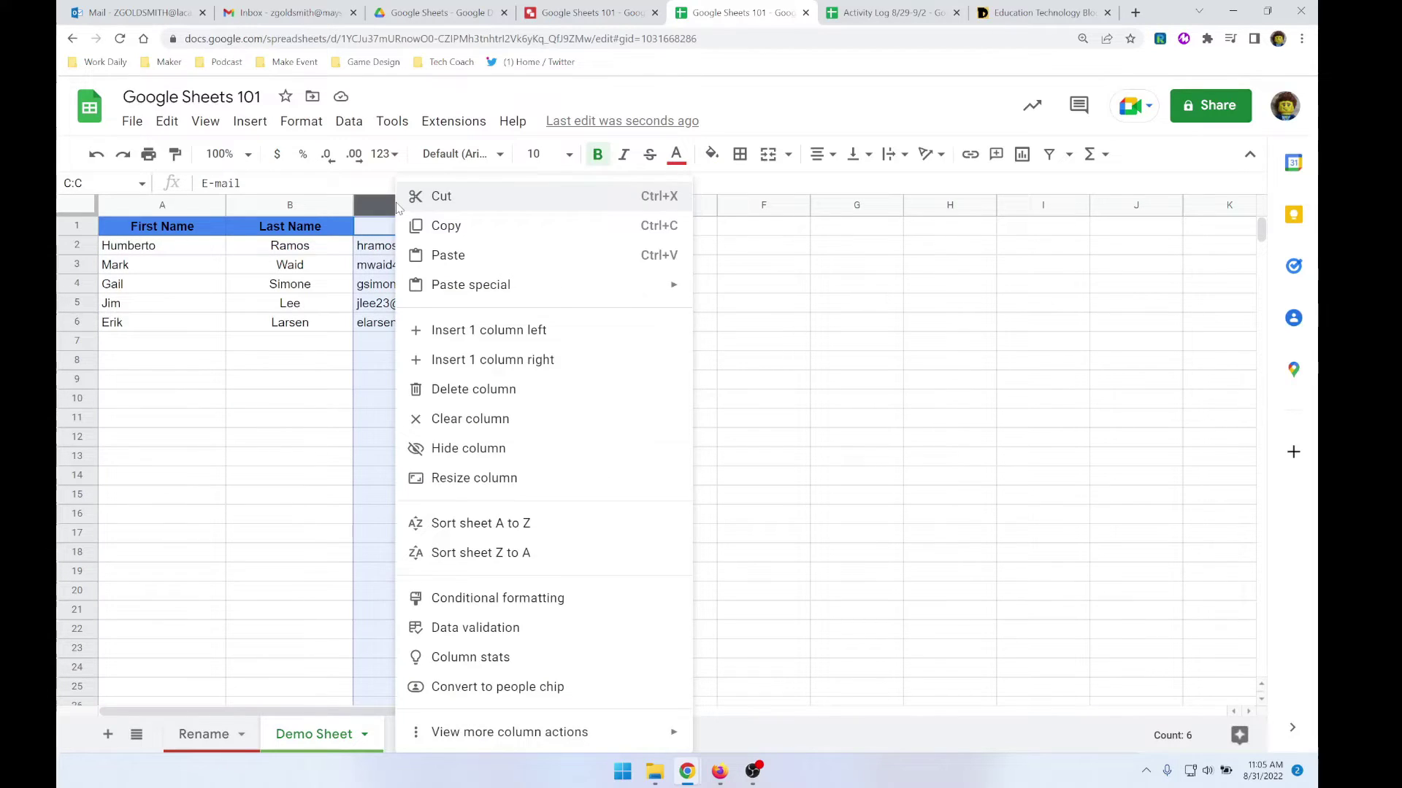
left_click(554, 333)
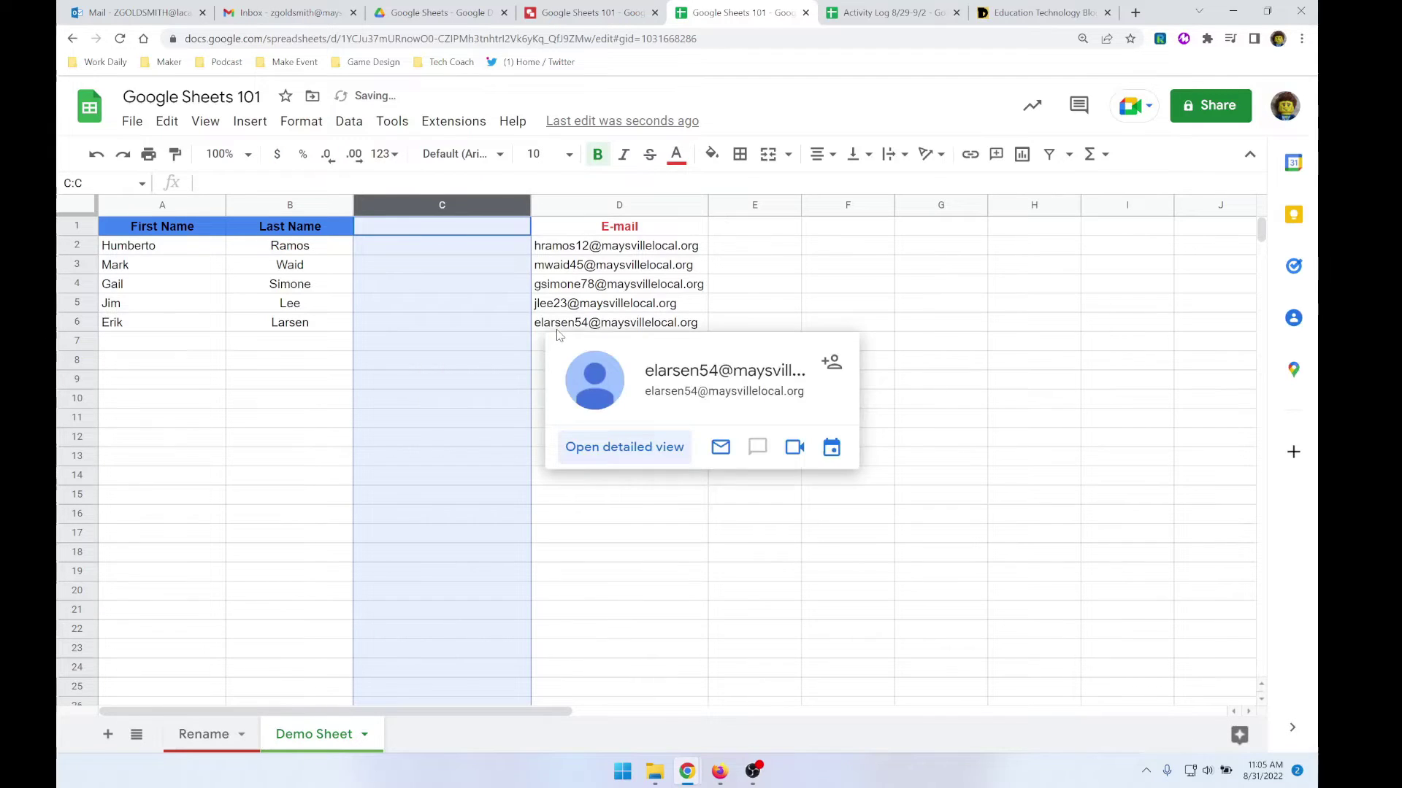
right_click(462, 207)
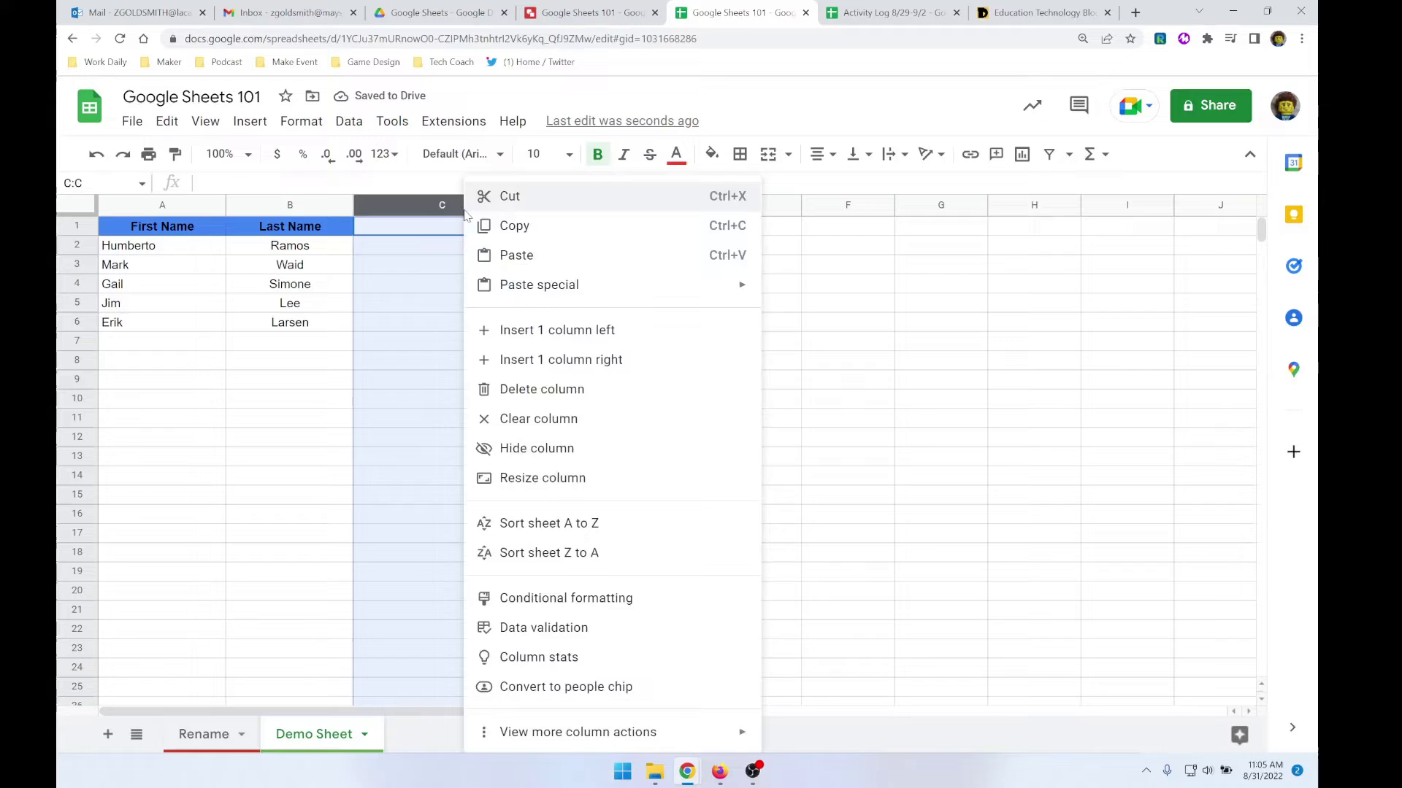
left_click(537, 391)
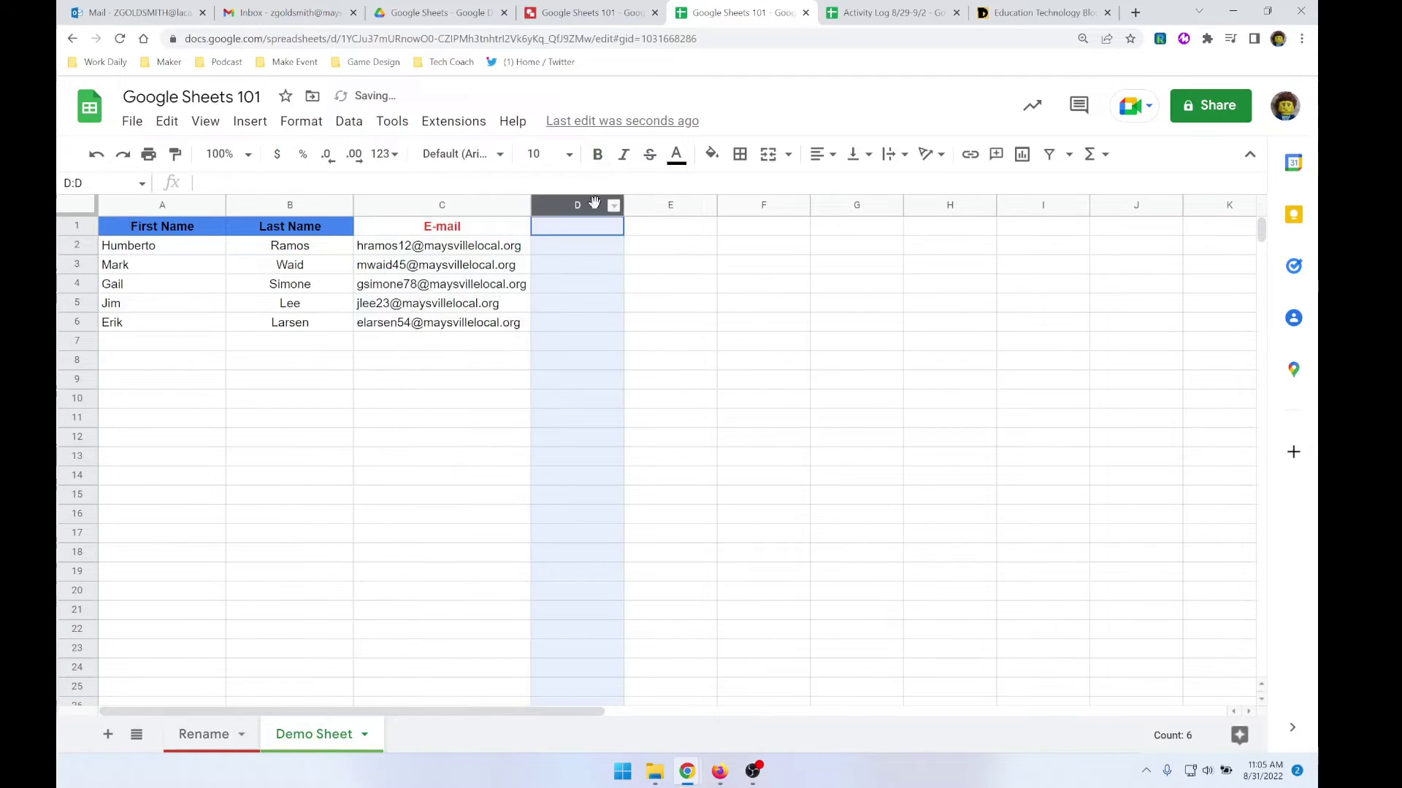
- Move the empty column D in front of the E-mail column
left_click(445, 208, "shift")
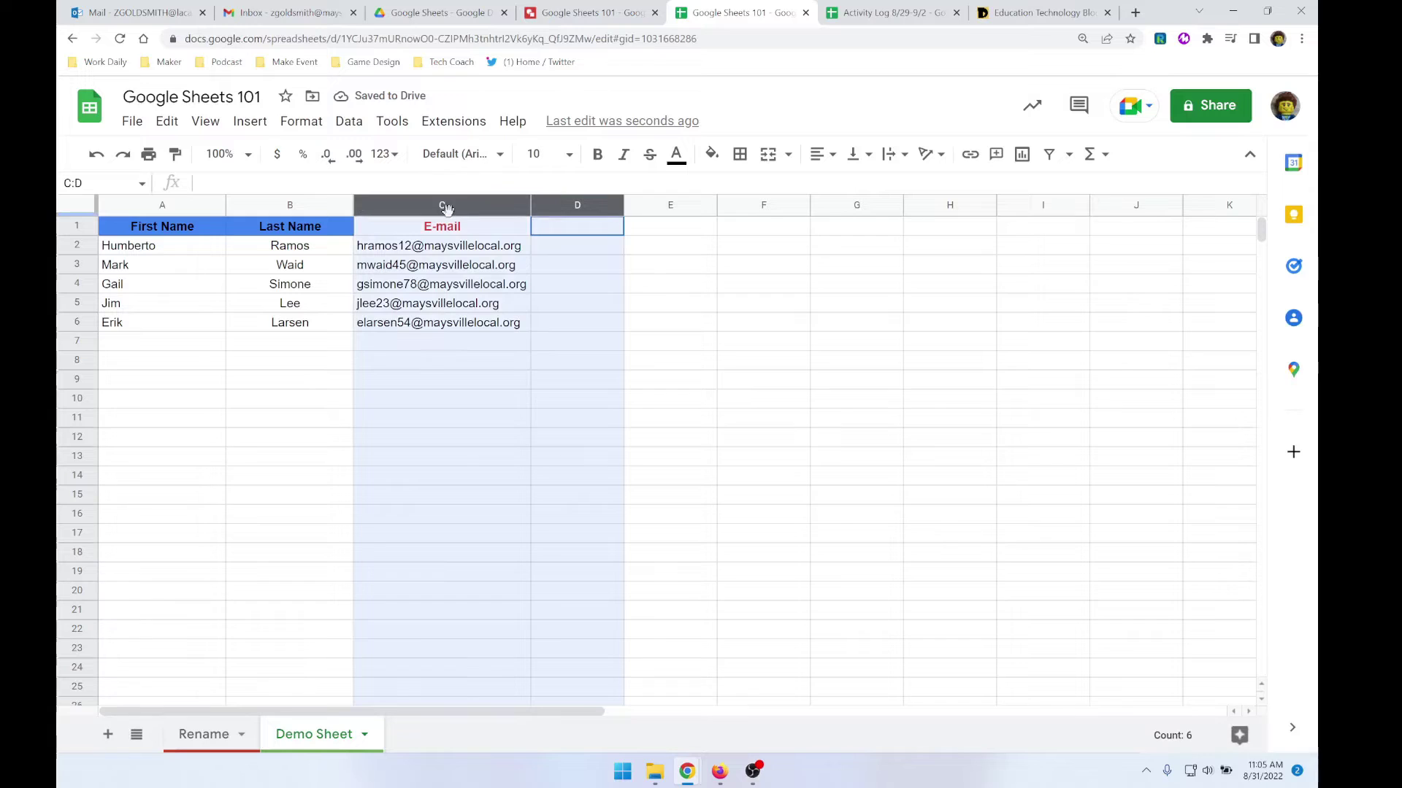
left_click(576, 206)
left_click_drag(579, 207, 415, 211)
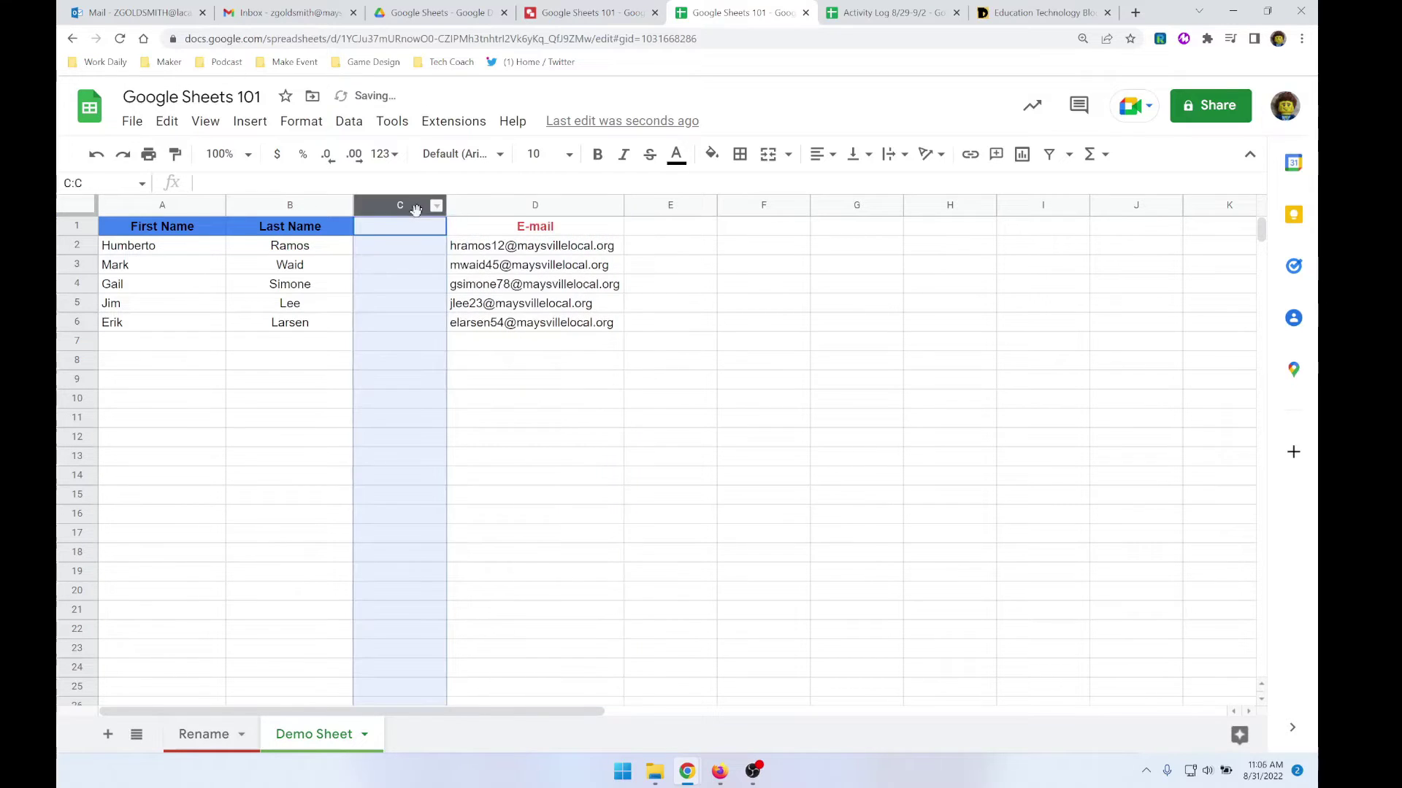
left_click(443, 404)
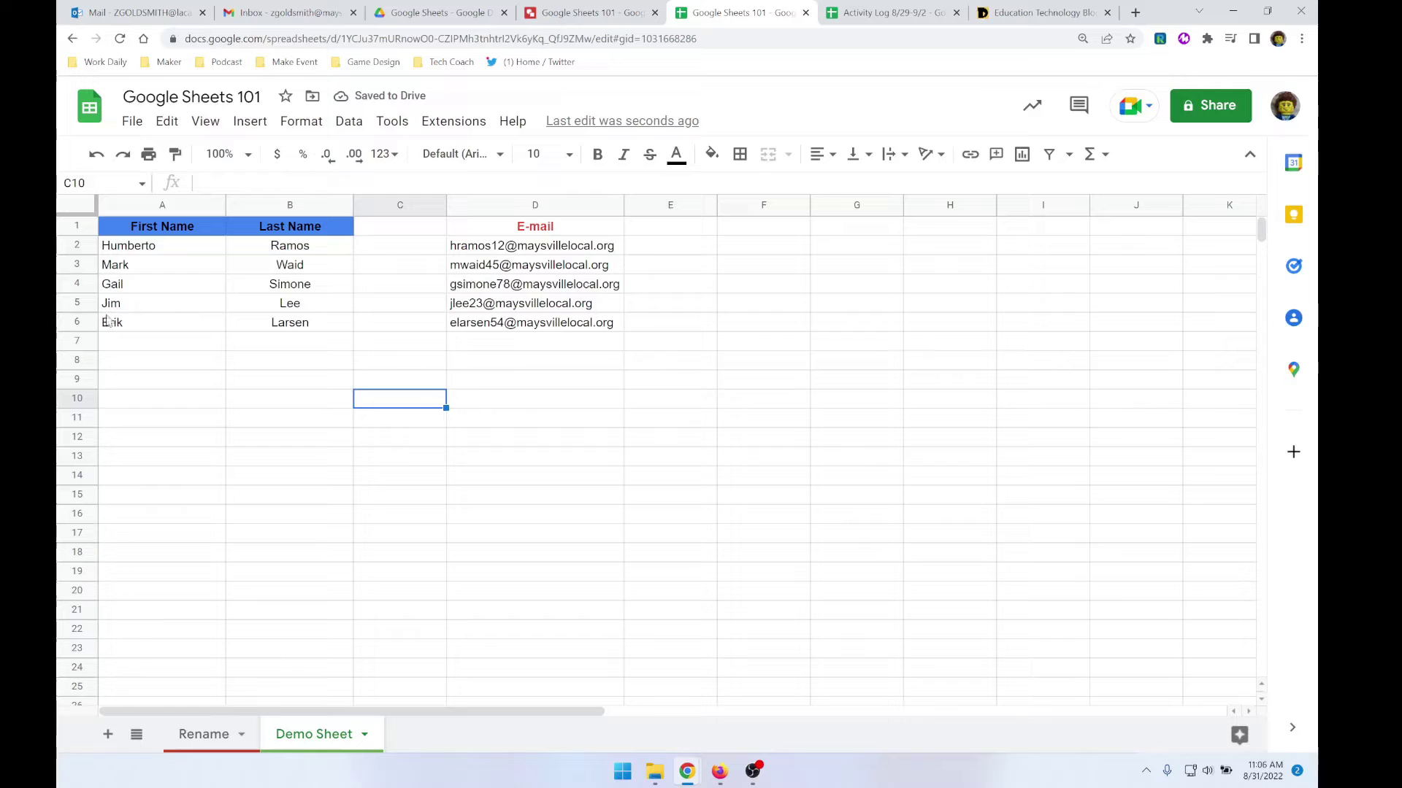
- Swap rows 5 and 6 and move Last Name back to column A
left_click(75, 300)
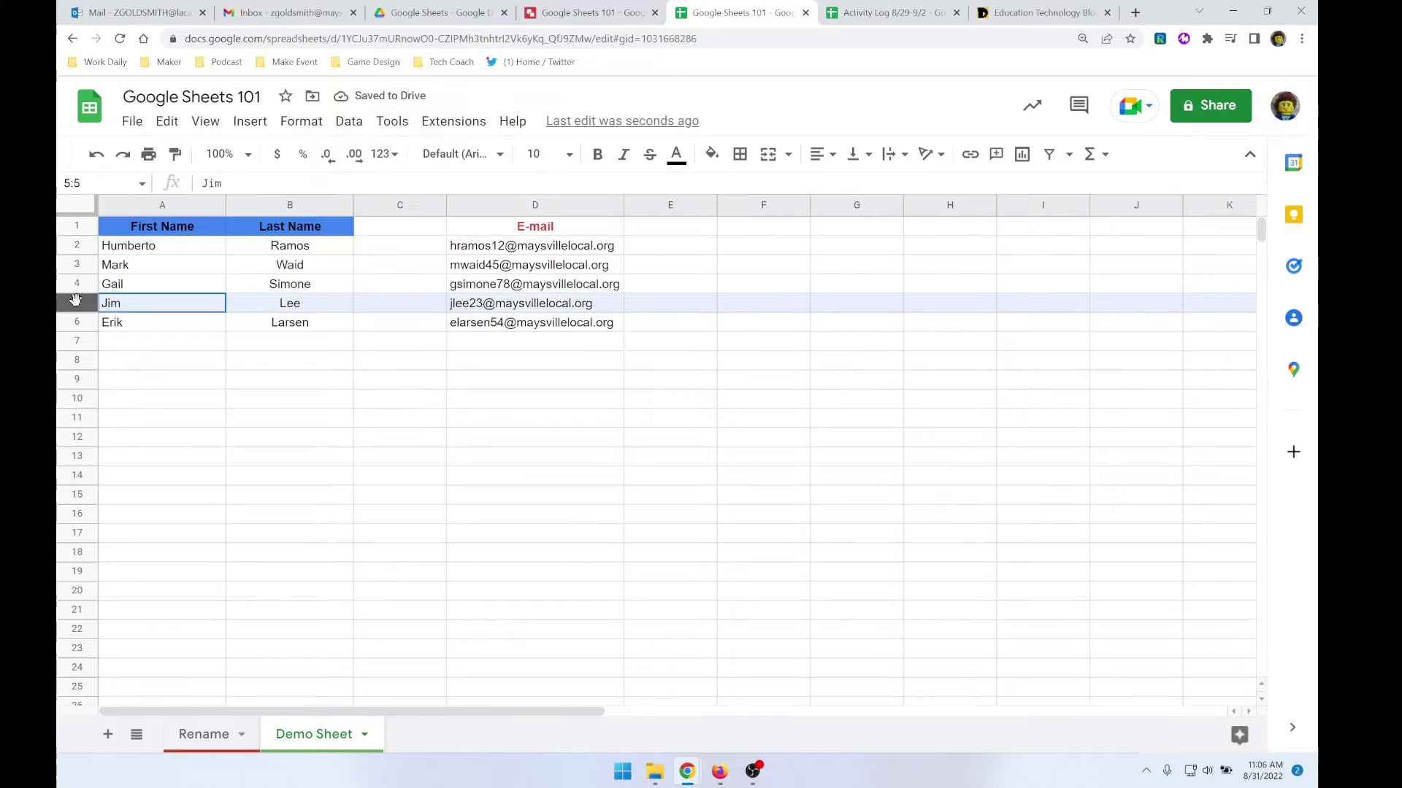
left_click_drag(78, 304, 82, 322)
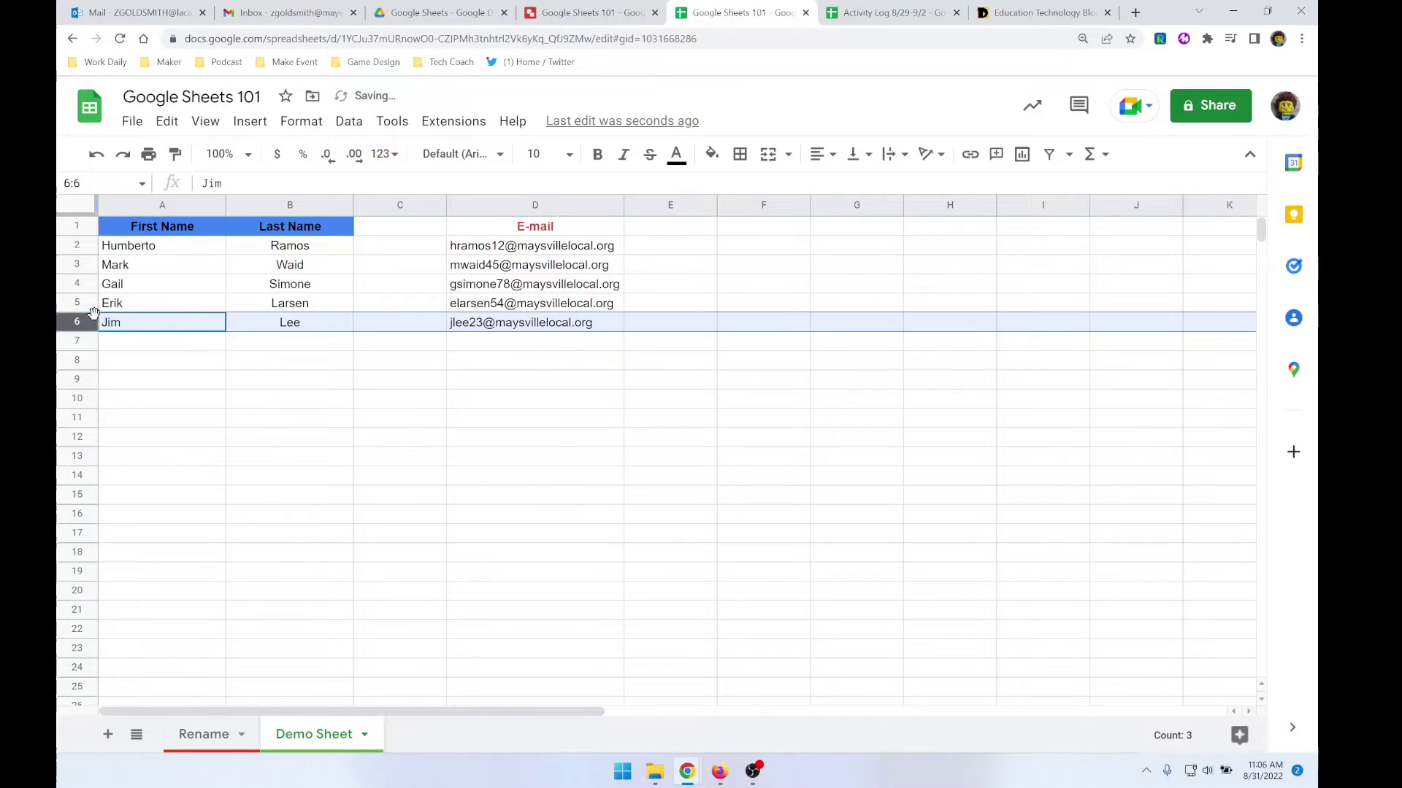
right_click(82, 303)
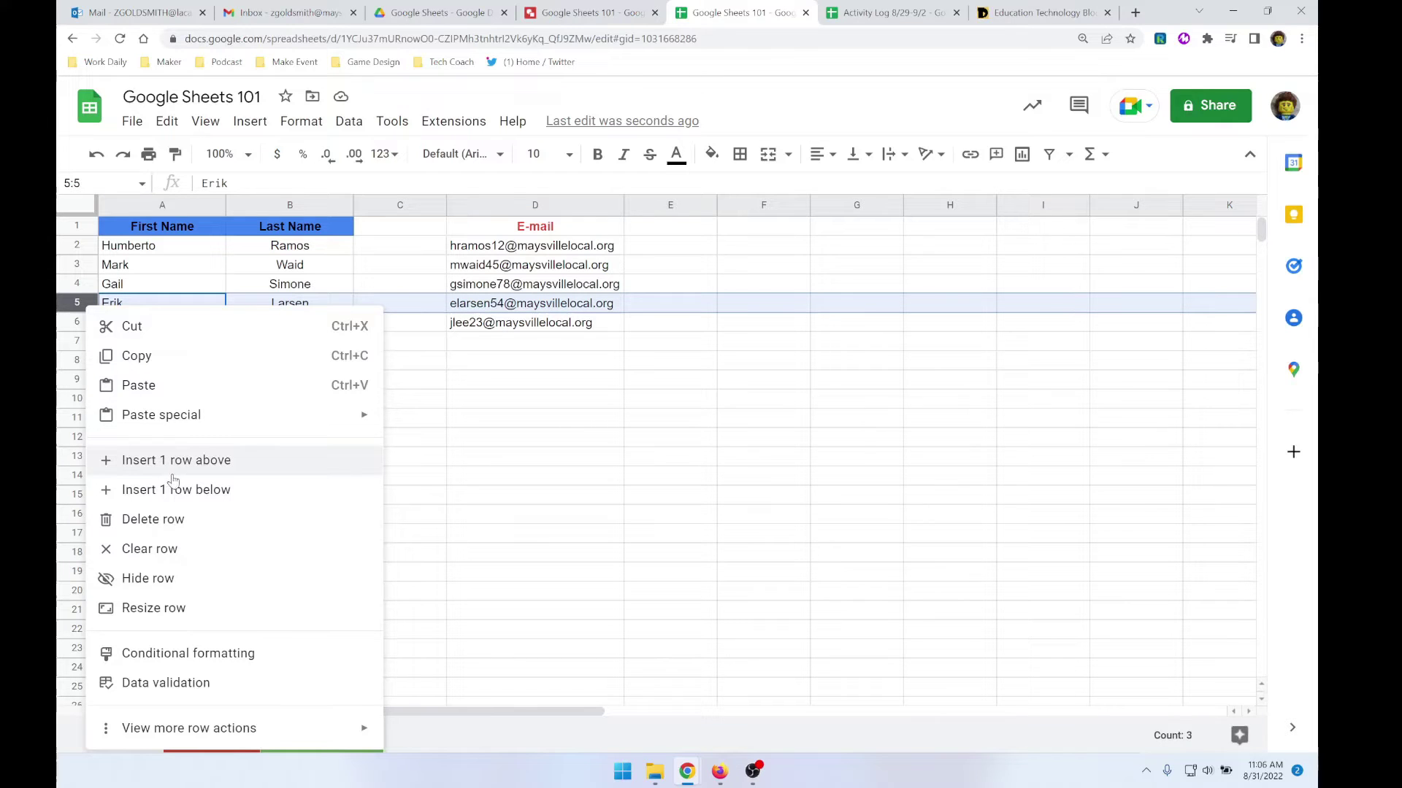
left_click(548, 461)
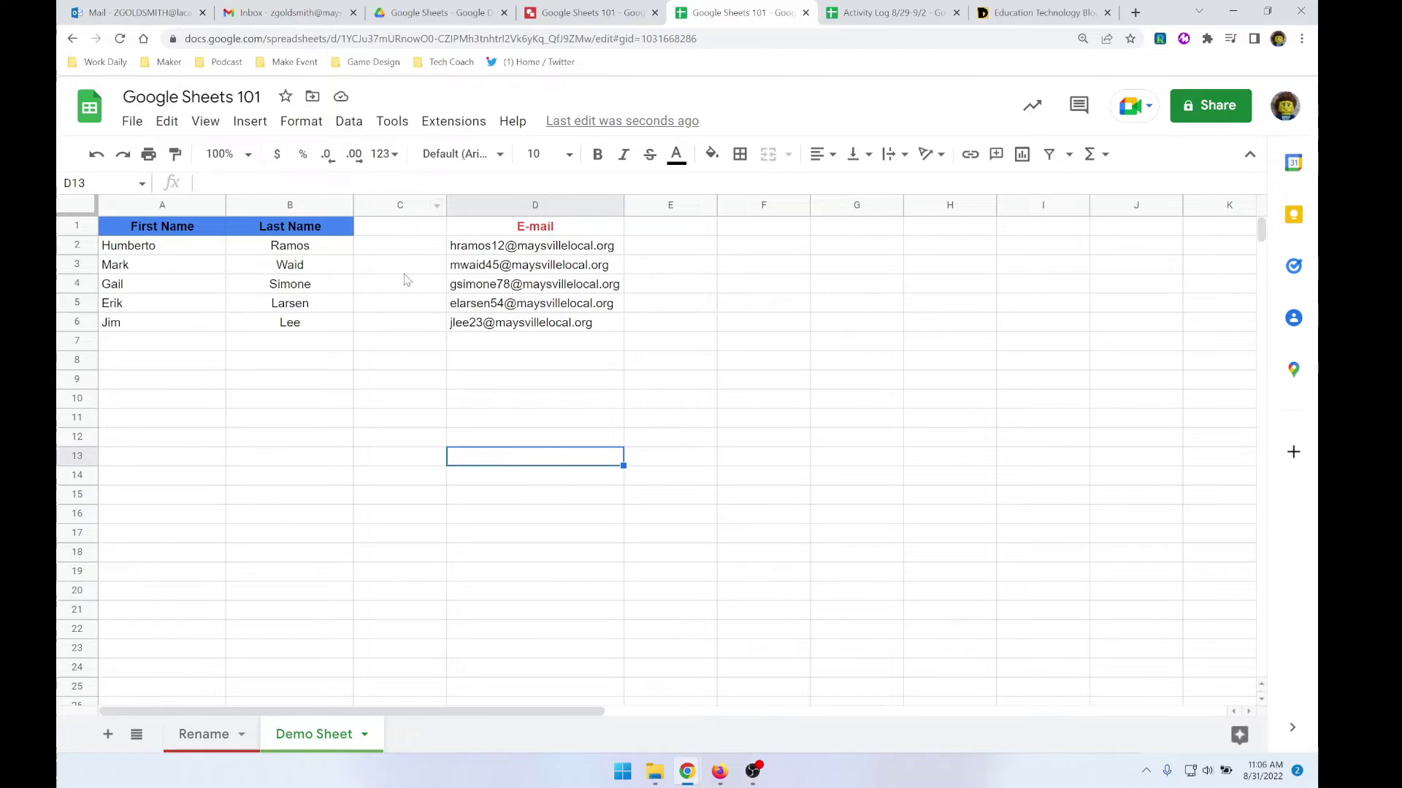
left_click(156, 206)
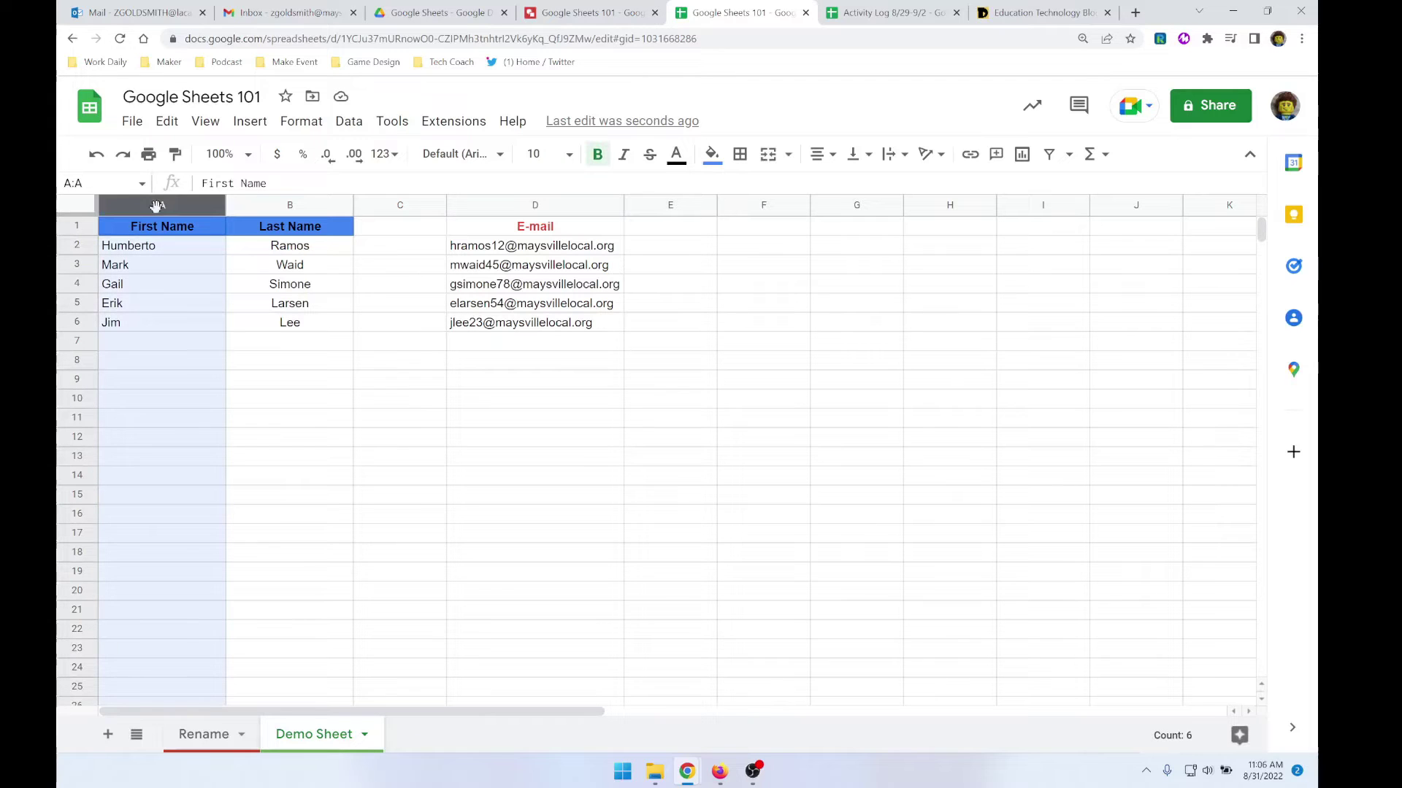
left_click_drag(196, 204, 324, 196)
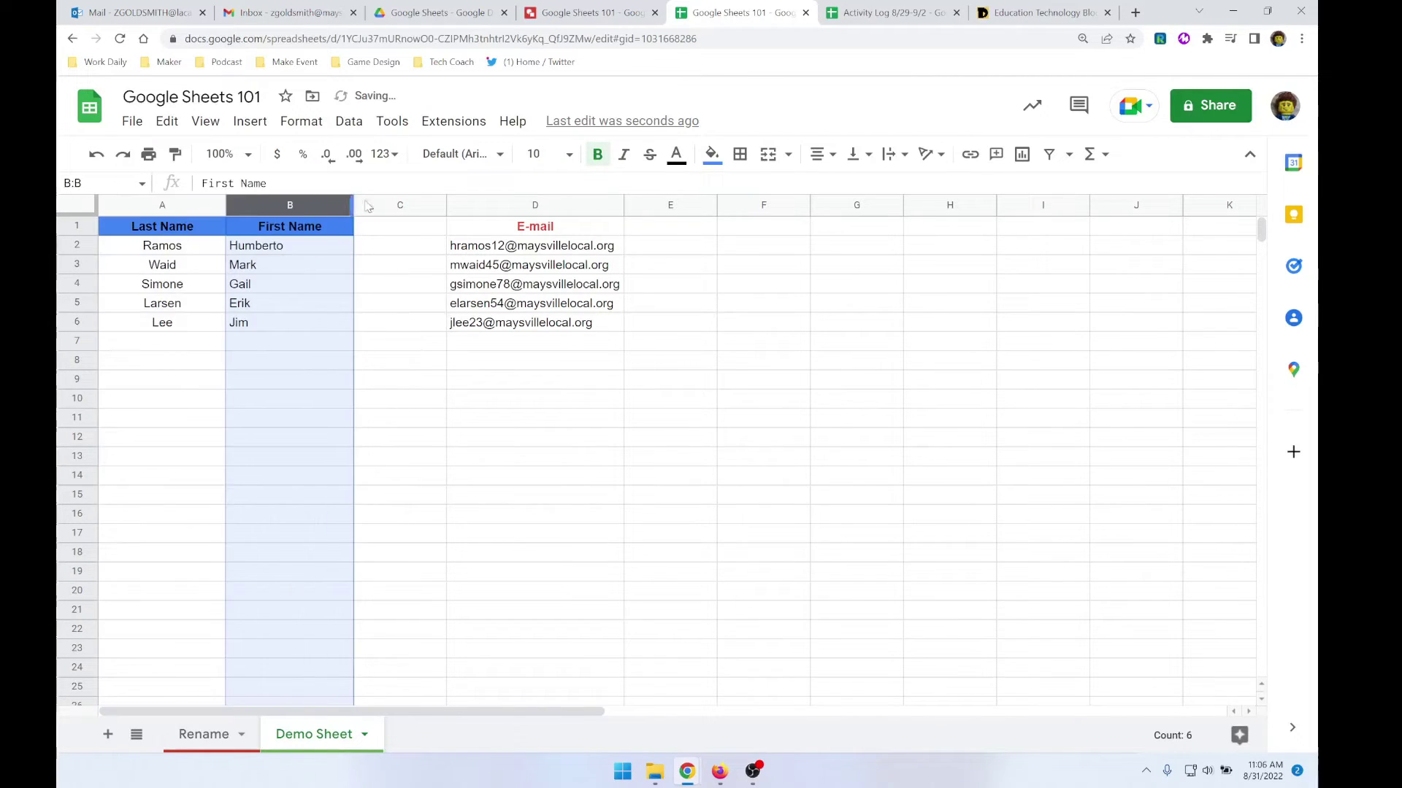
- Enter the header 'First Last' in cell C1
left_click(426, 234)
double_click(426, 232)
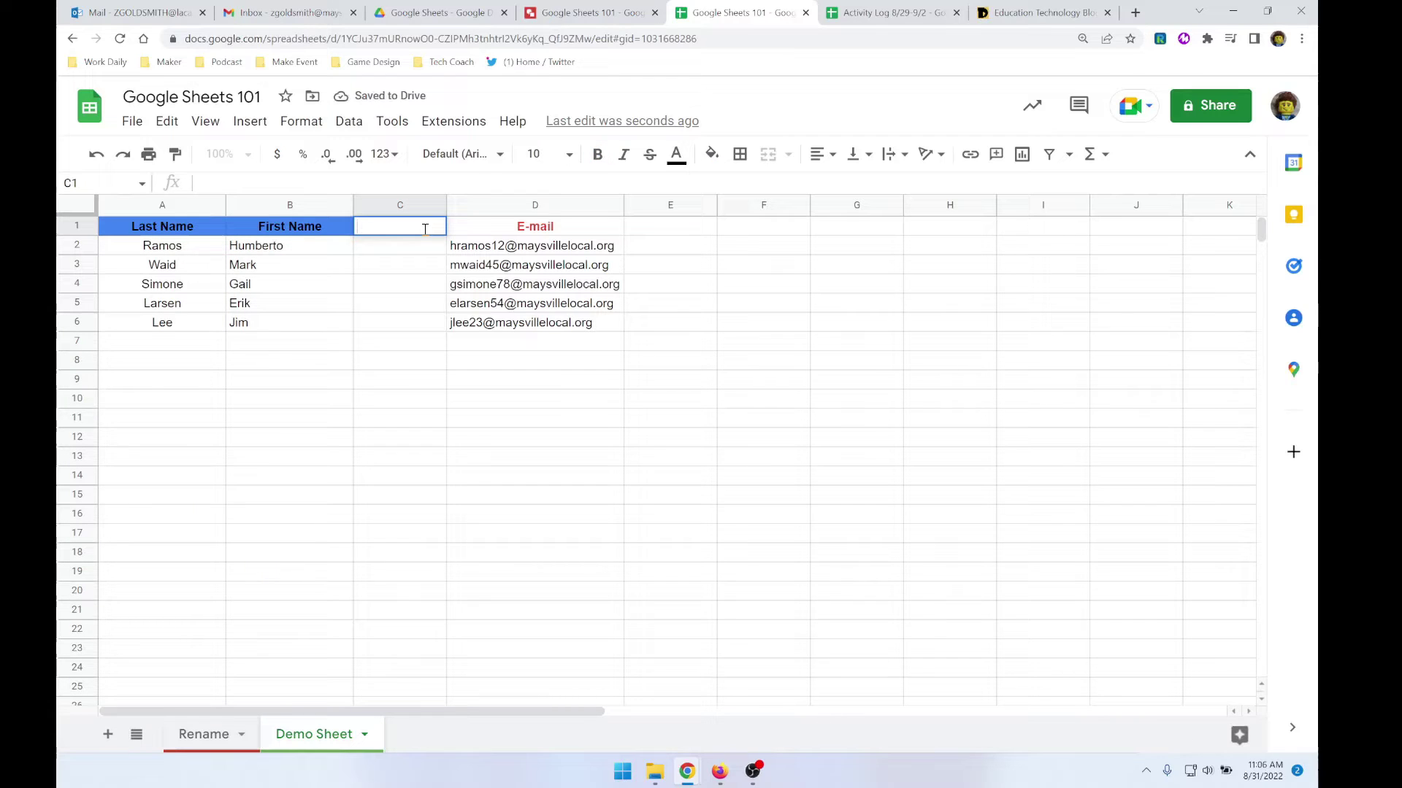
type("First Lat")
type("t")
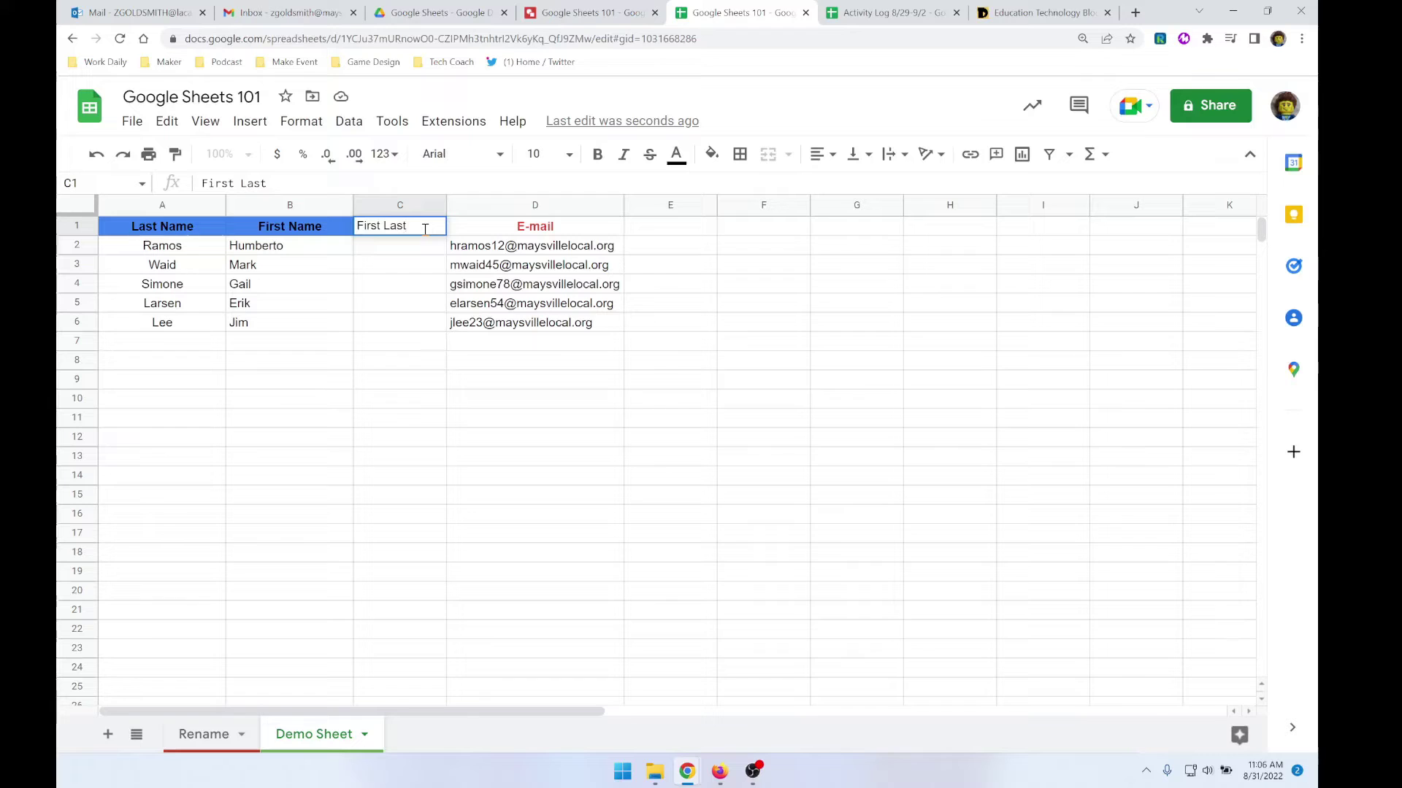
key("Return")
- Make the First Last header centred, bold and yellow-filled
left_click(426, 233)
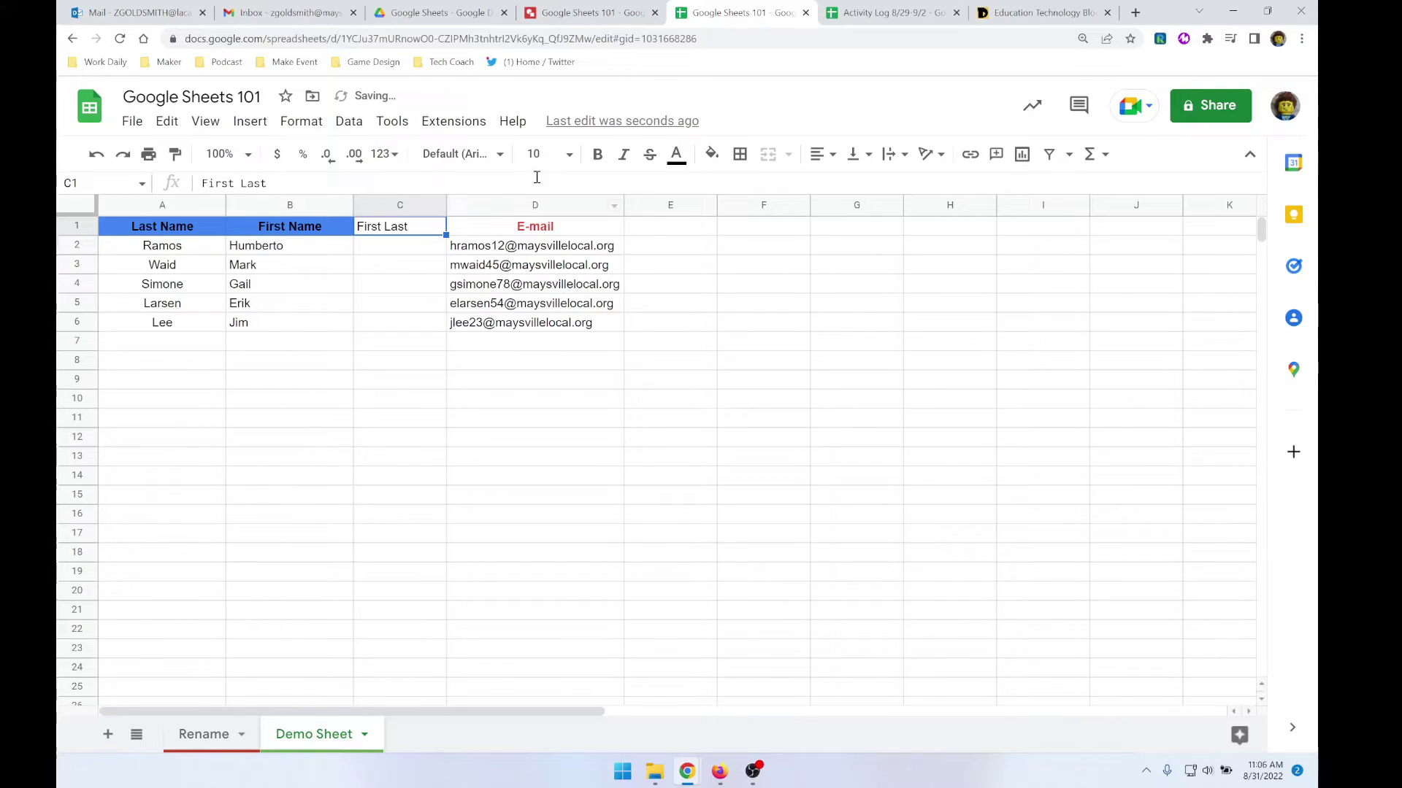
left_click(819, 154)
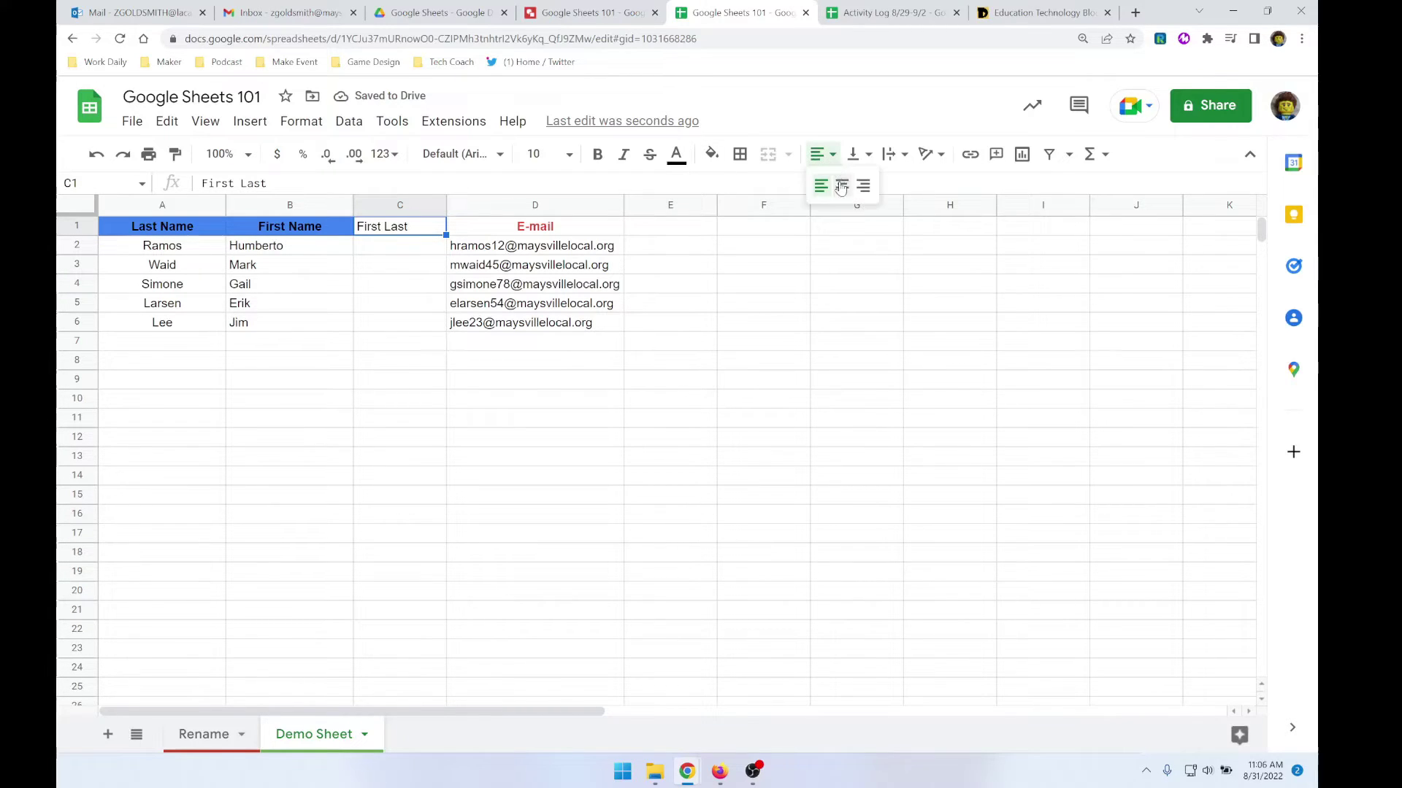
left_click(841, 187)
left_click(598, 155)
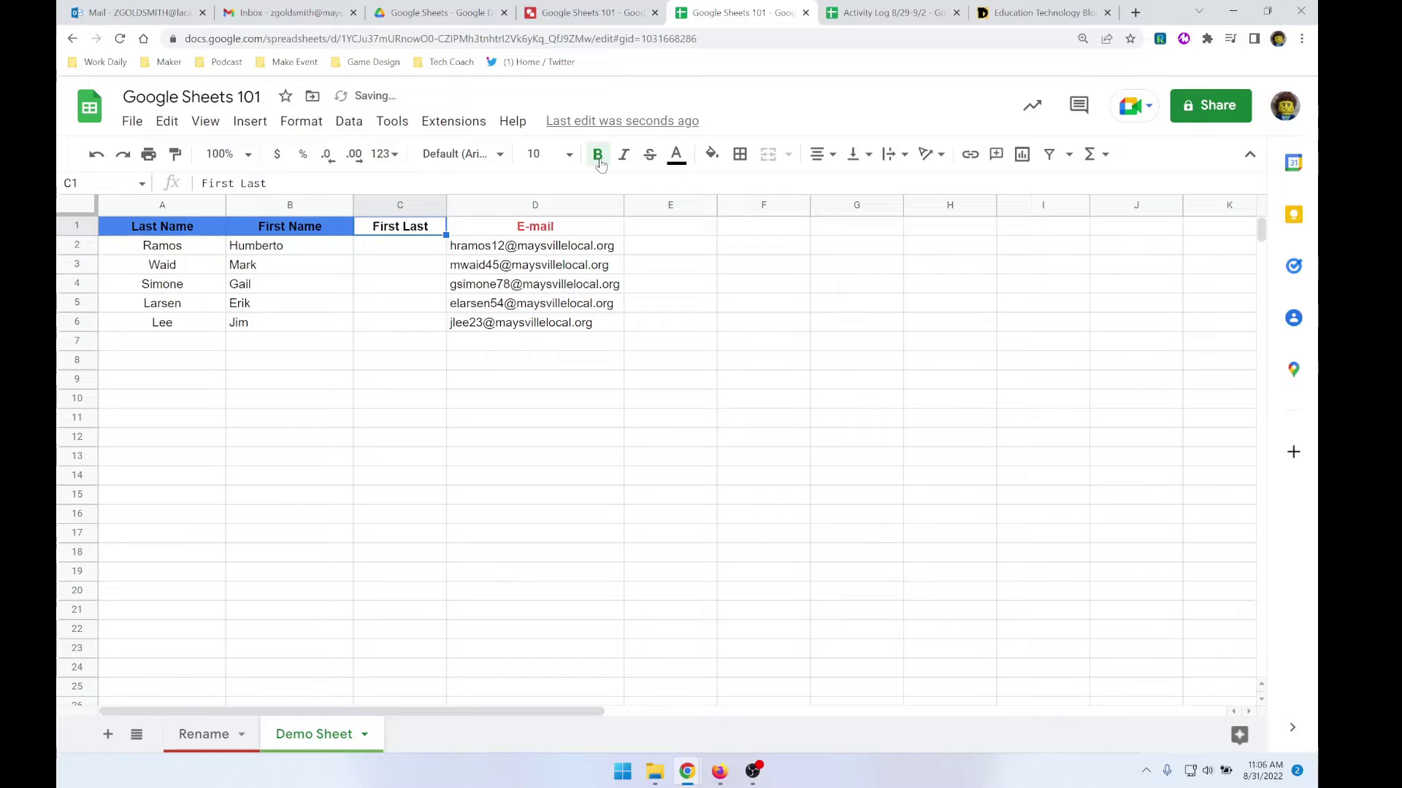
left_click(712, 155)
left_click(760, 211)
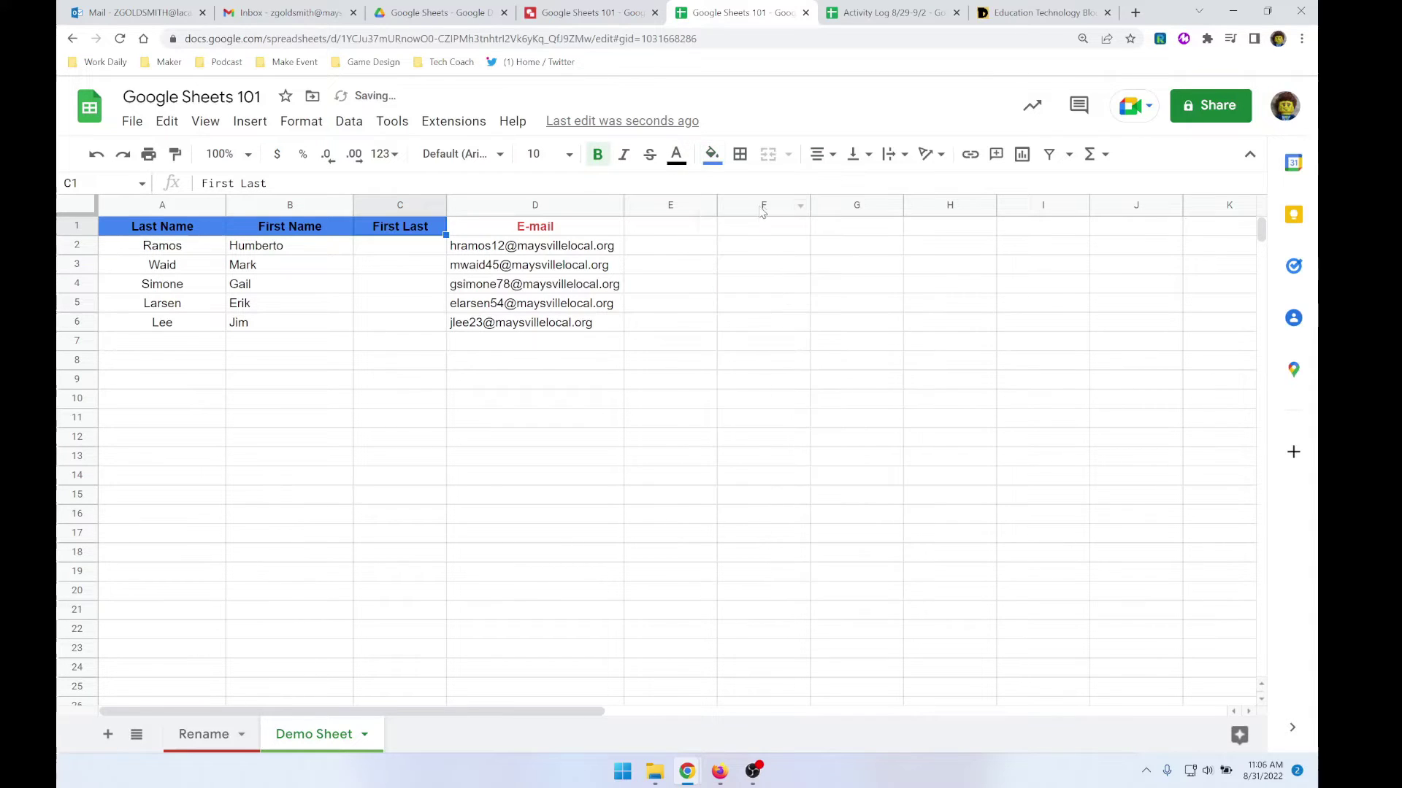
left_click(711, 155)
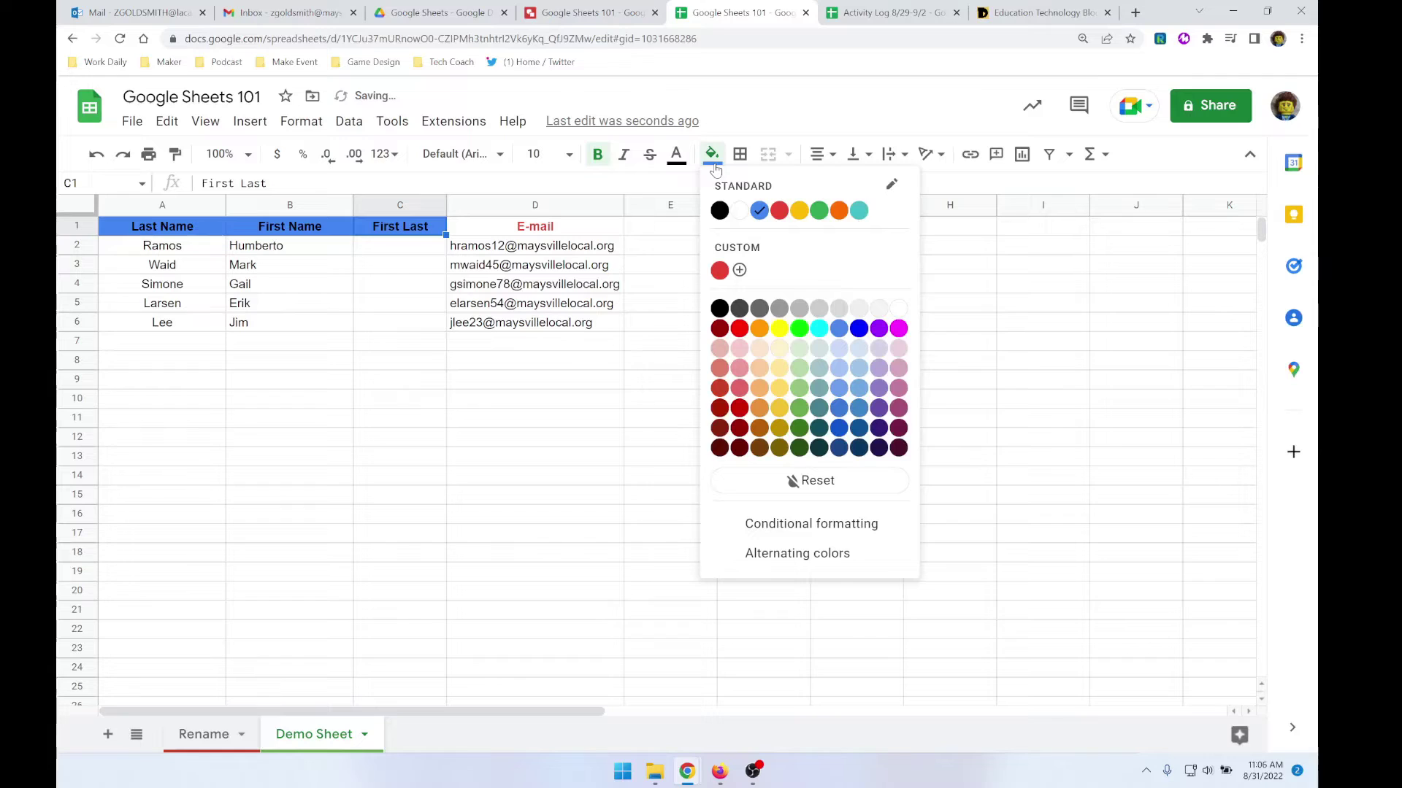
left_click(797, 212)
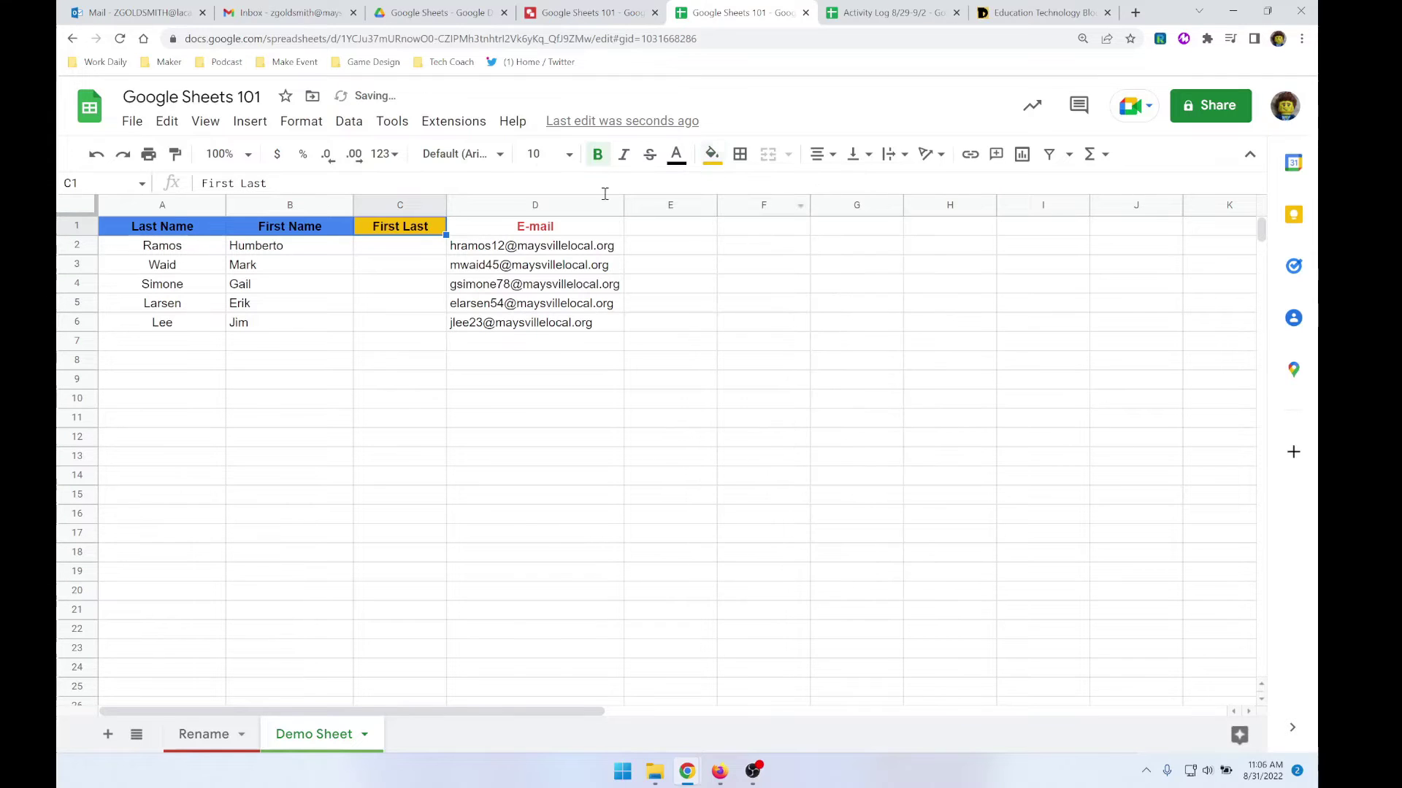
left_click(378, 265)
left_click(381, 252)
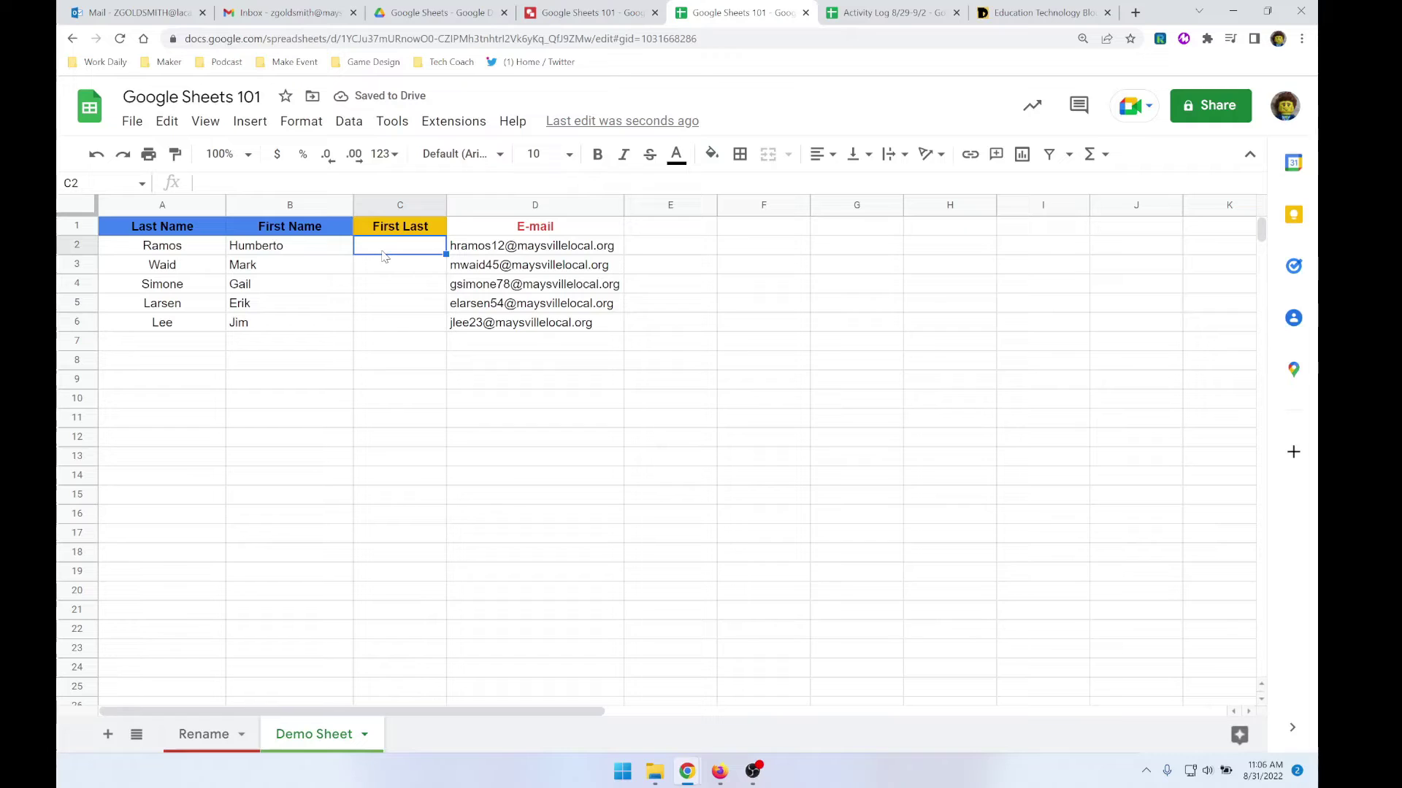
- Enter =B2&A2 in C2 and accept the suggested autofill to fill C3:C6
type("=")
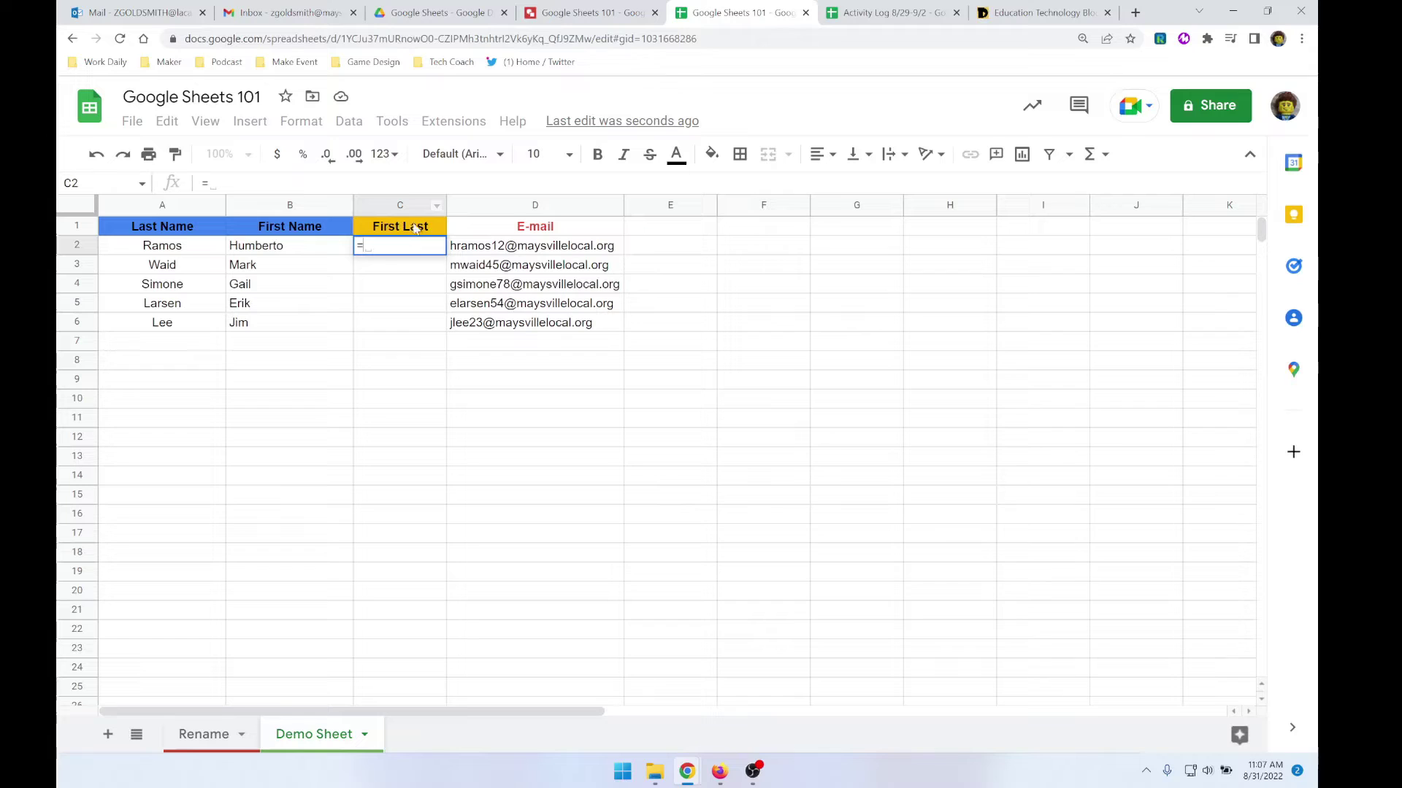
left_click(283, 249)
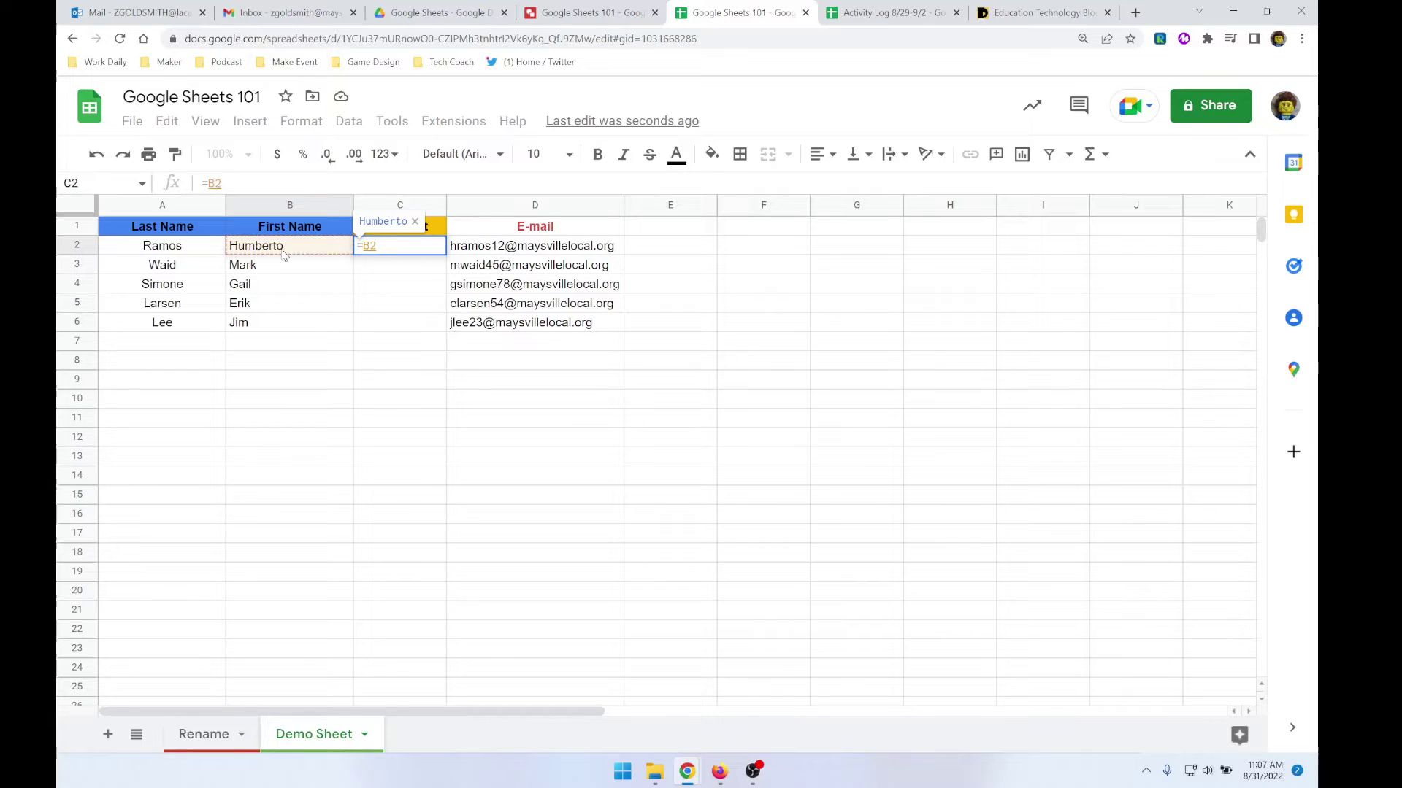
type("&")
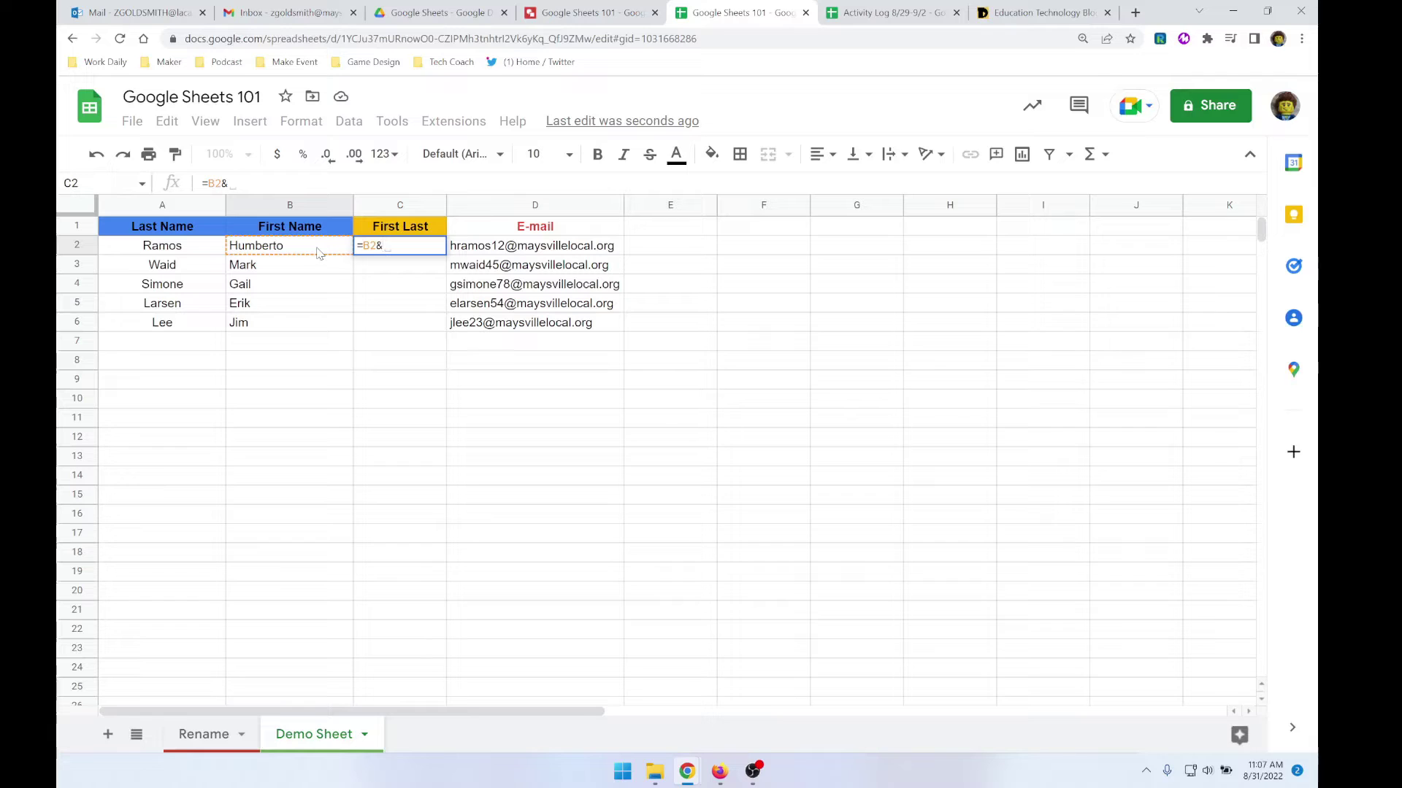
left_click(189, 252)
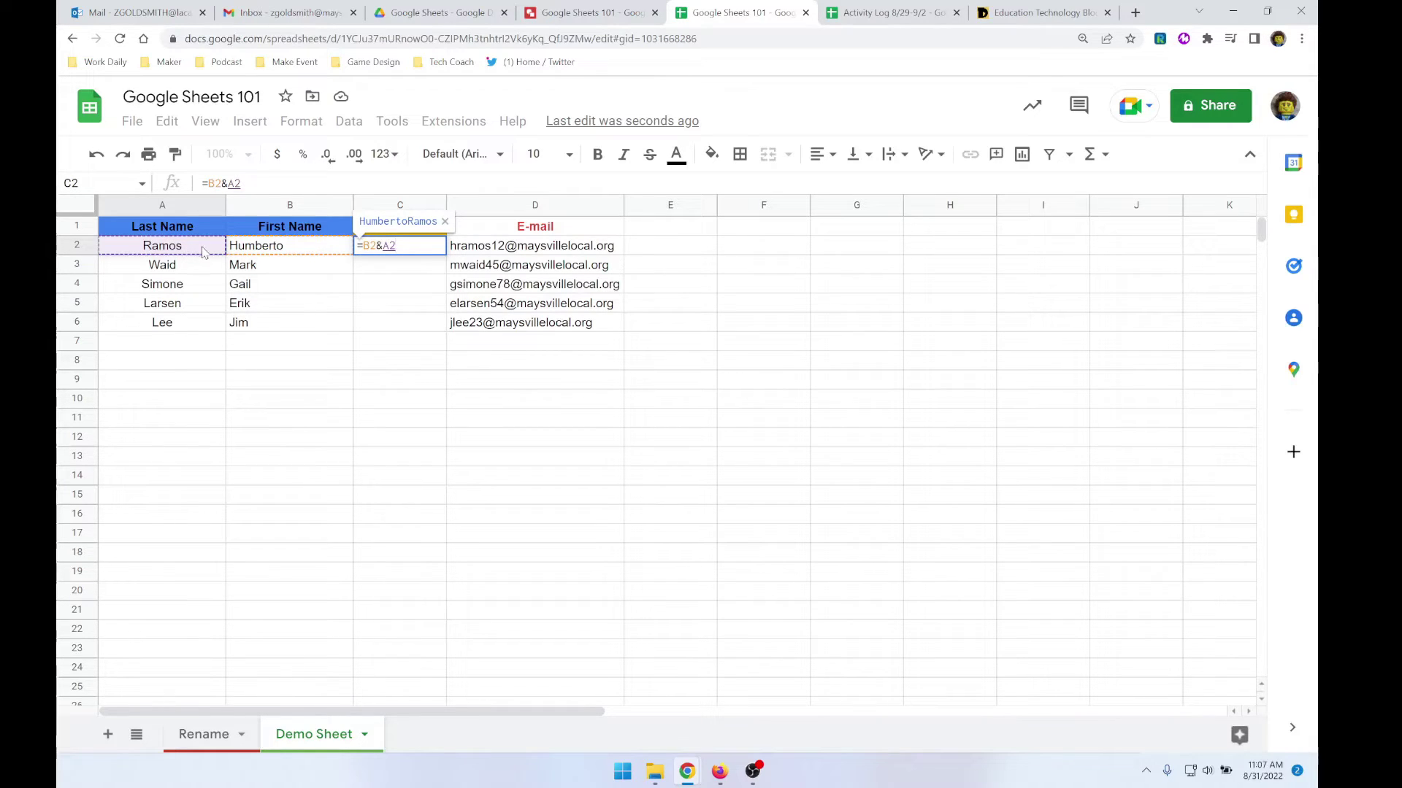
key("Return")
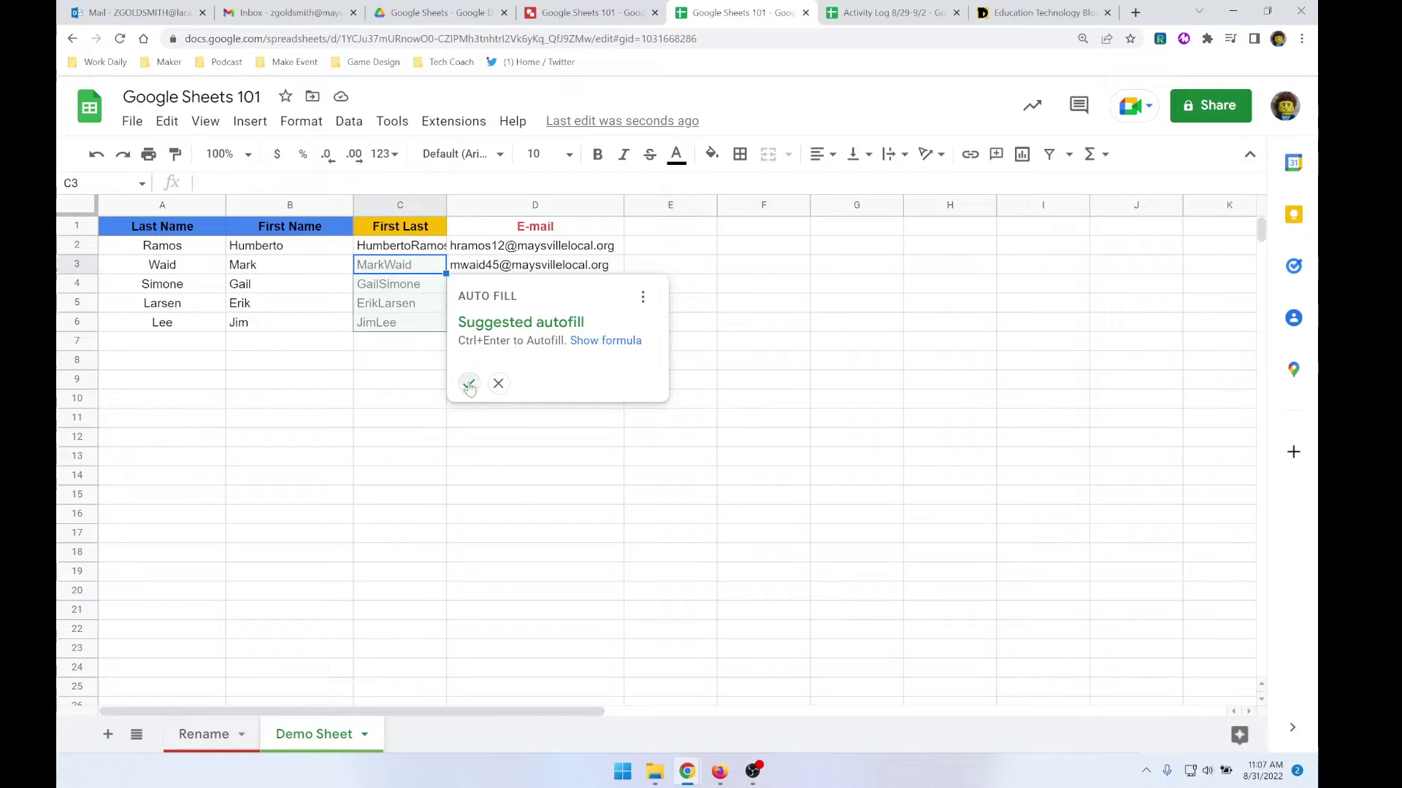
left_click(468, 383)
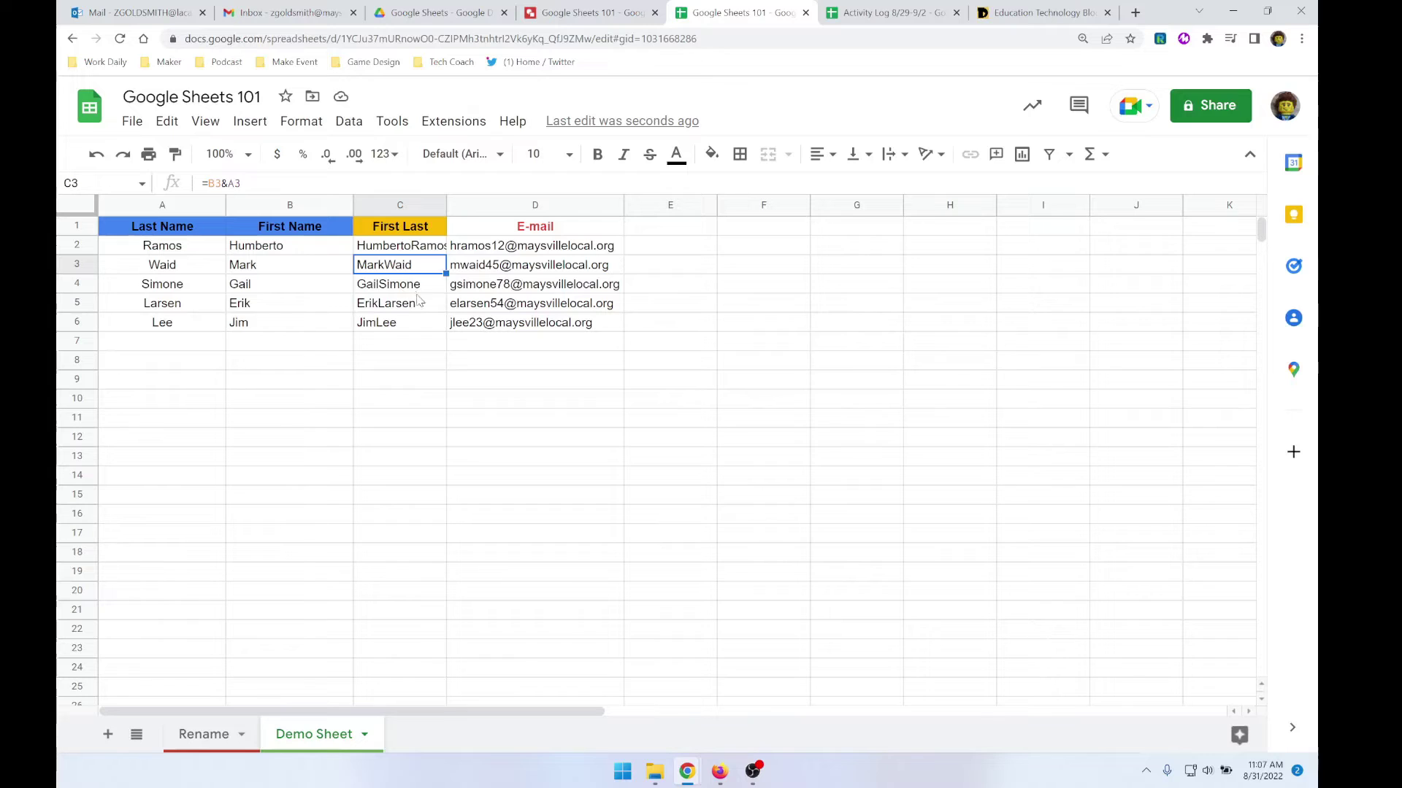
- Change the C2 formula to =B2&" "&A2 so a space separates the names
left_click(382, 244)
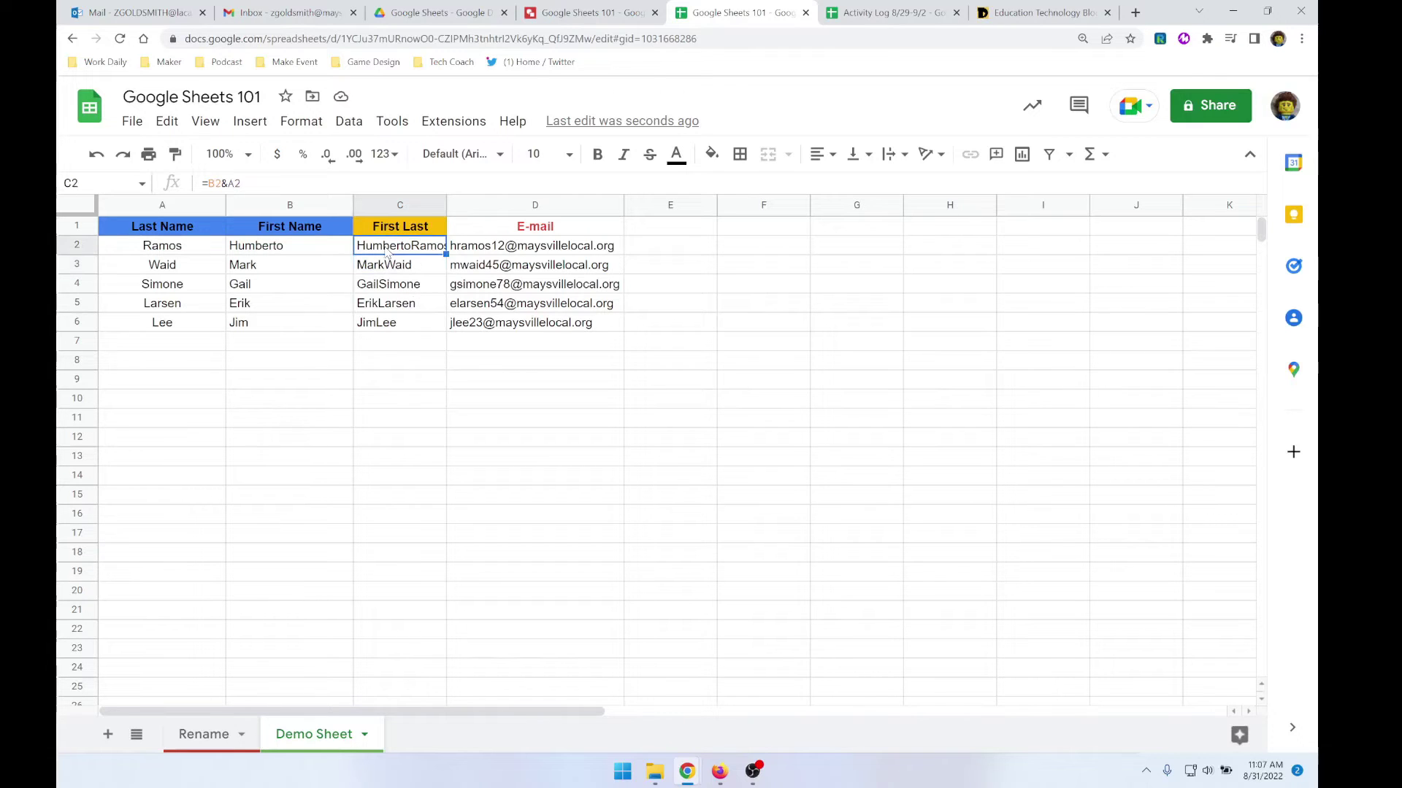
left_click(227, 184)
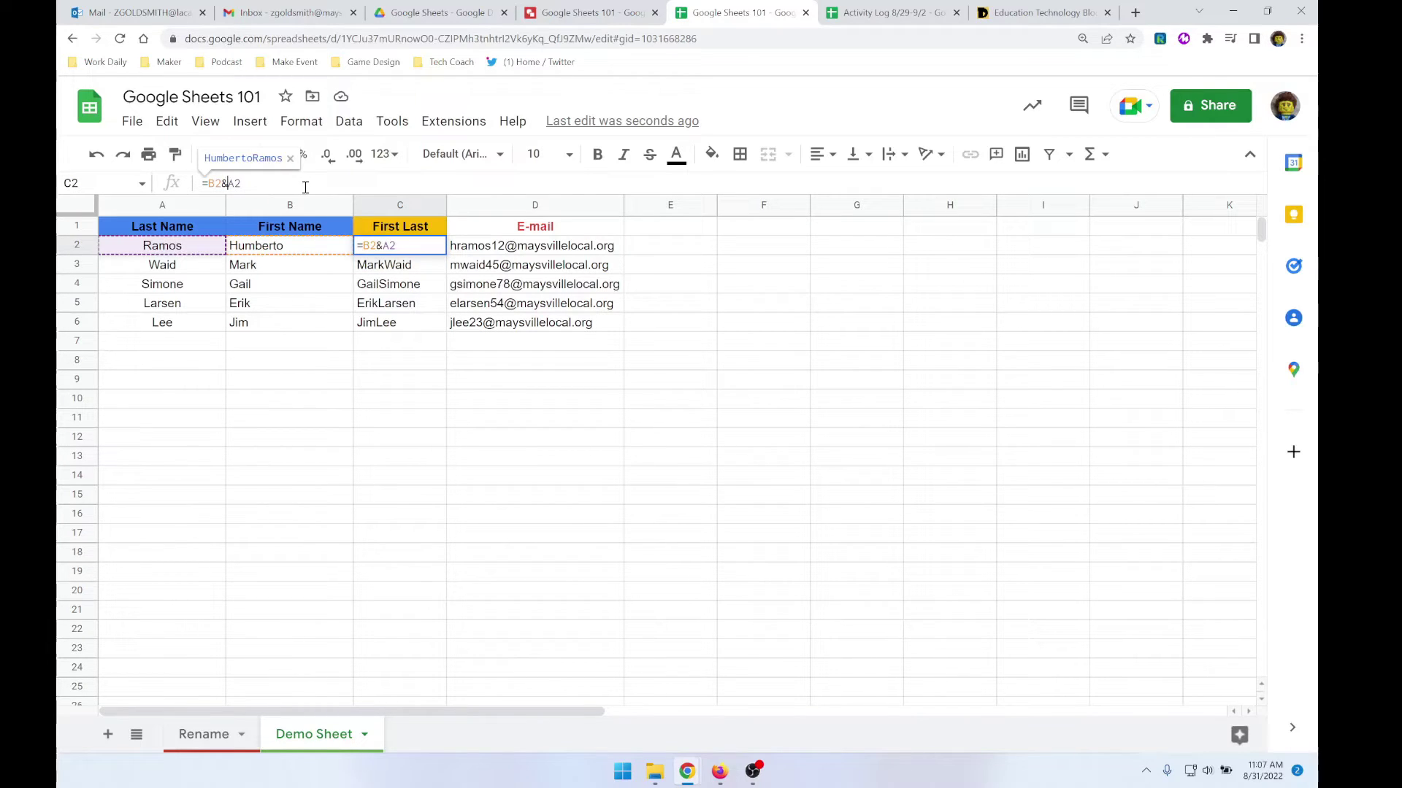
type("\" \"")
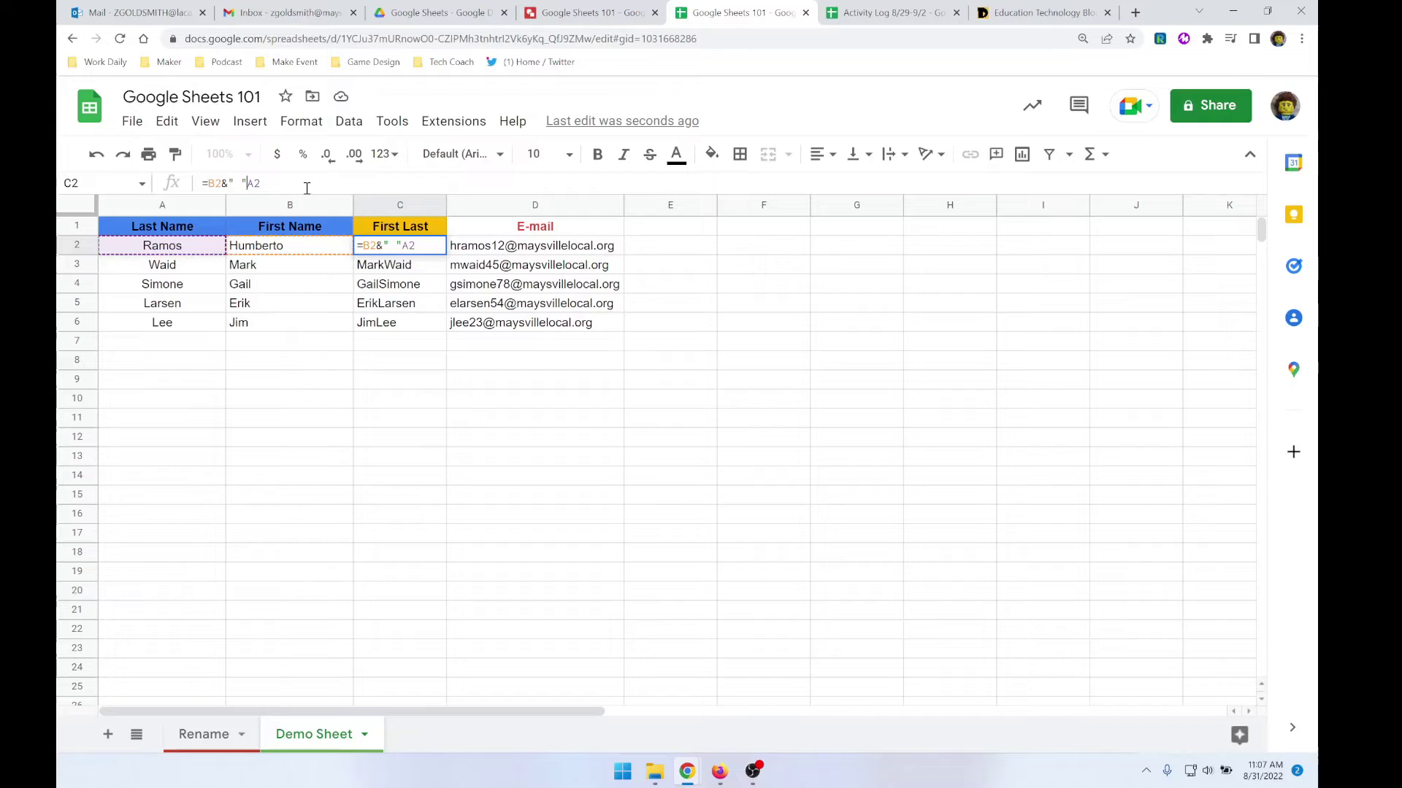
type("&")
key("Return")
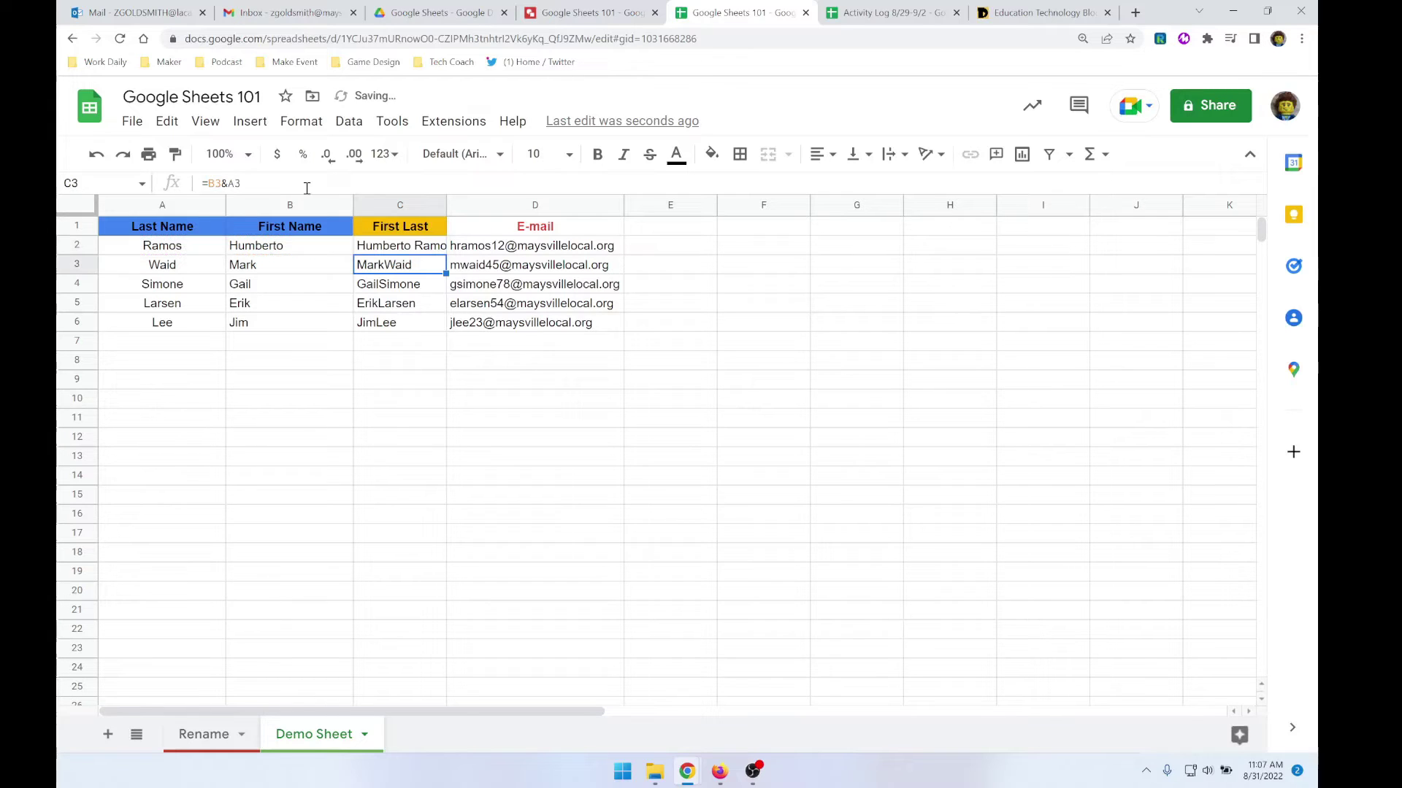
- Copy the spaced-name formula down to C6 and auto-fit column C's width
left_click(433, 251)
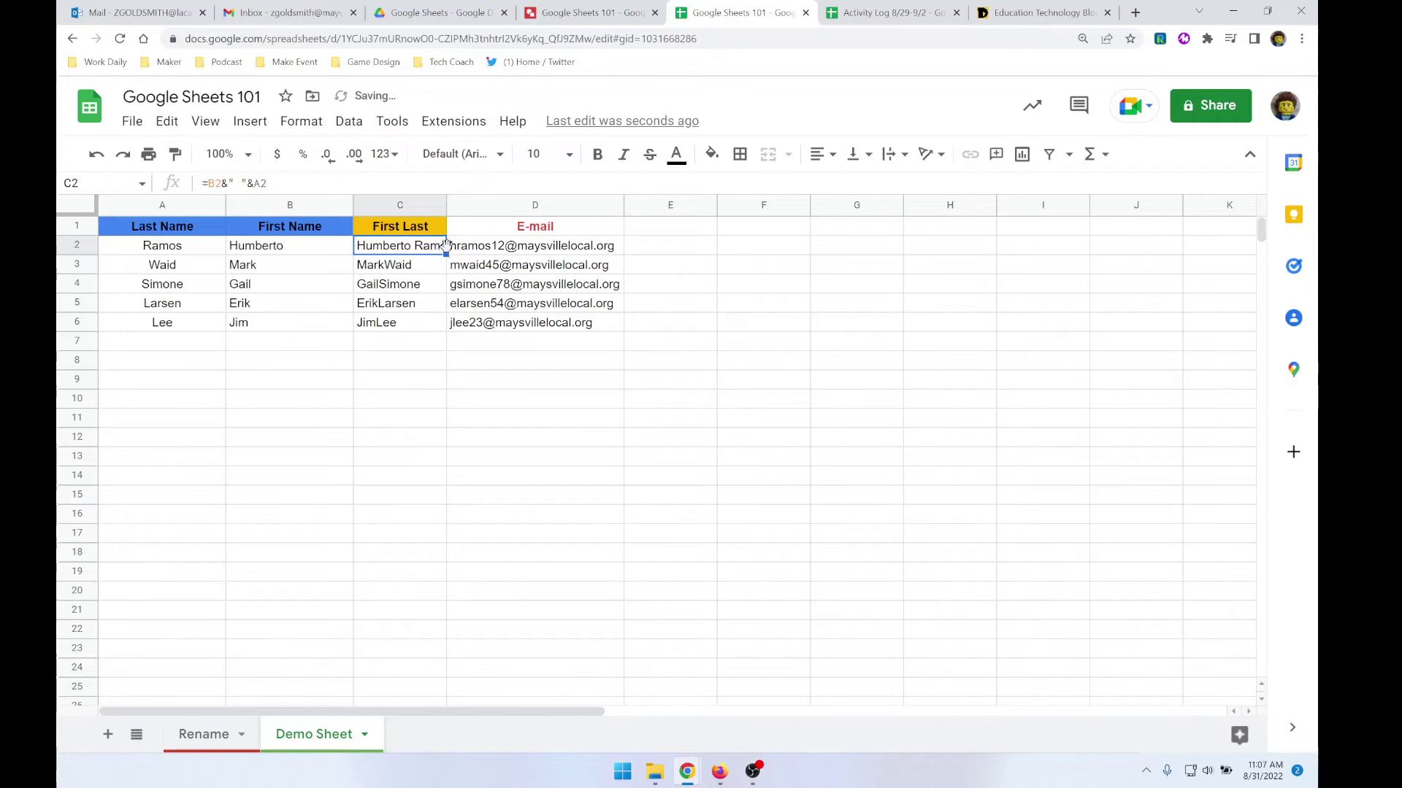
mouse_move(446, 255)
left_mouse_down()
mouse_move(445, 270)
mouse_move(445, 254)
left_mouse_up()
left_click_drag(446, 254, 444, 329)
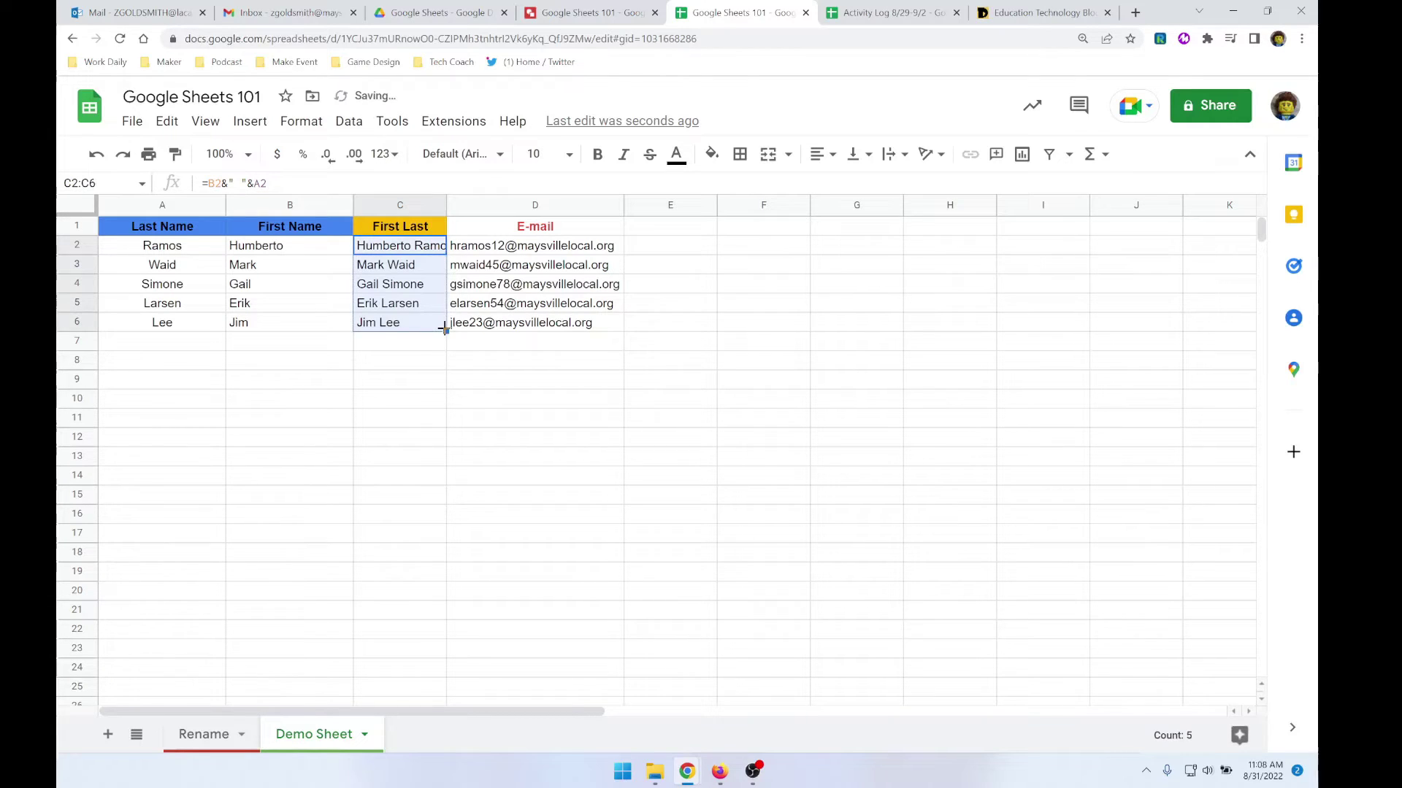
left_click(395, 254)
left_click(398, 267)
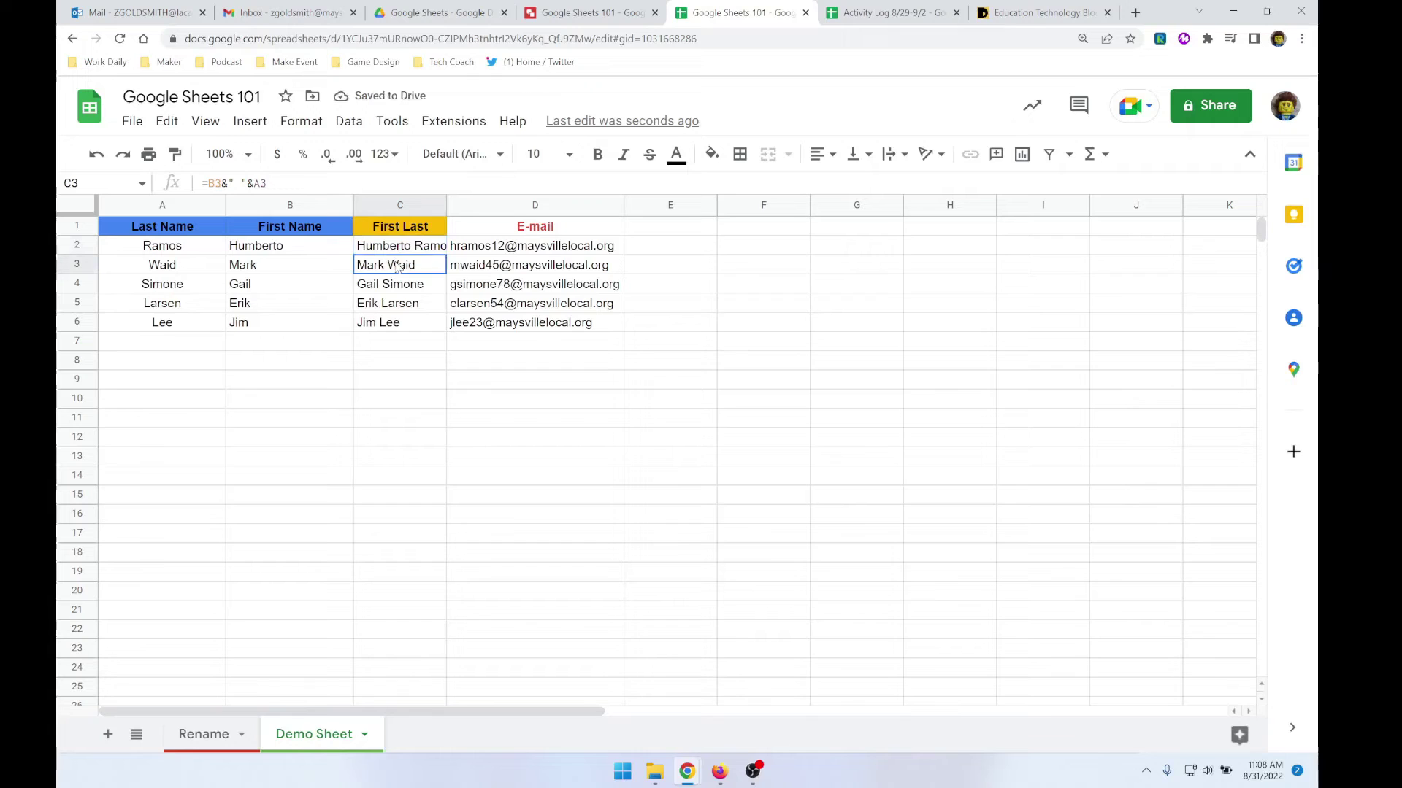
left_click(397, 286)
left_click(395, 306)
left_click(397, 324)
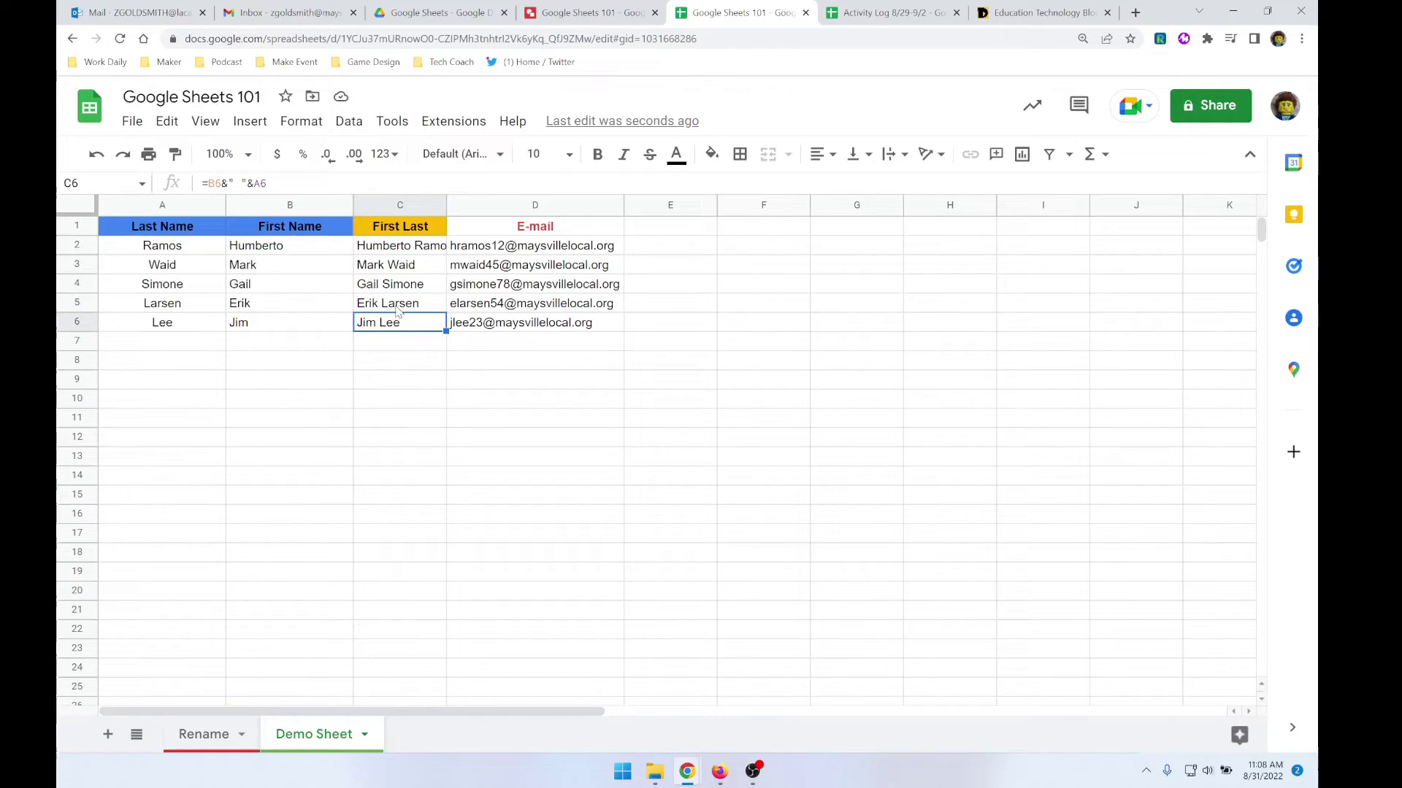
left_click(398, 310)
left_click(422, 273)
left_click(422, 252)
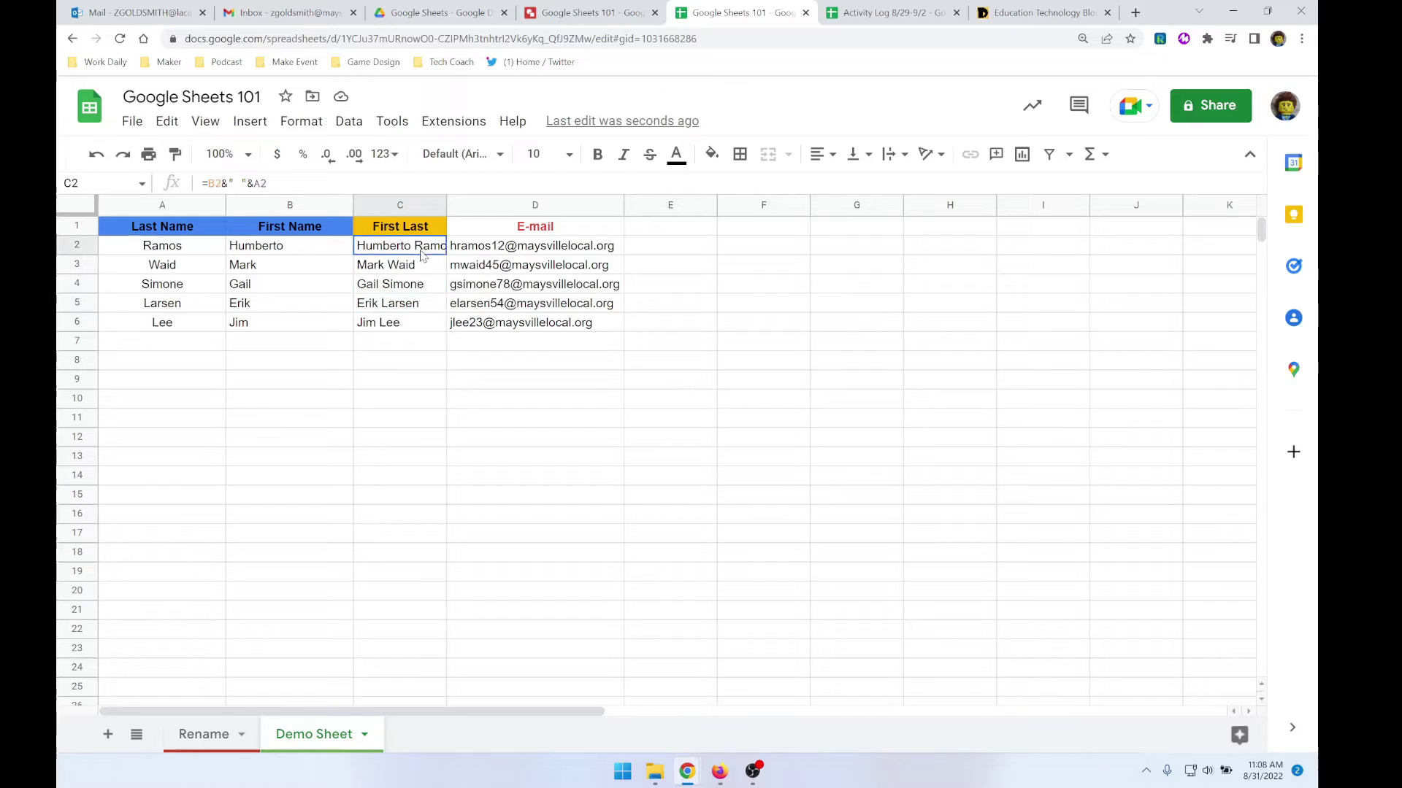
double_click(446, 206)
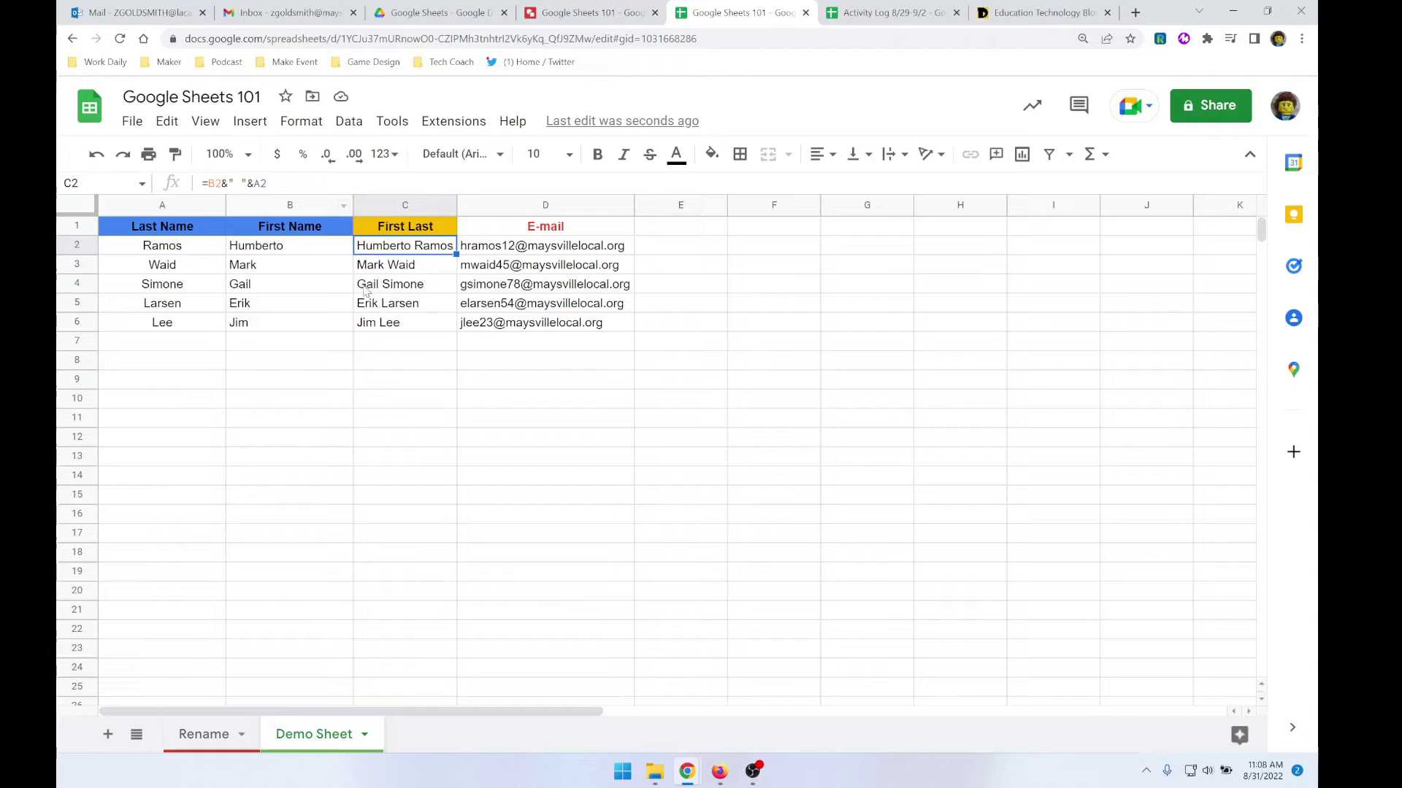
left_click(414, 387)
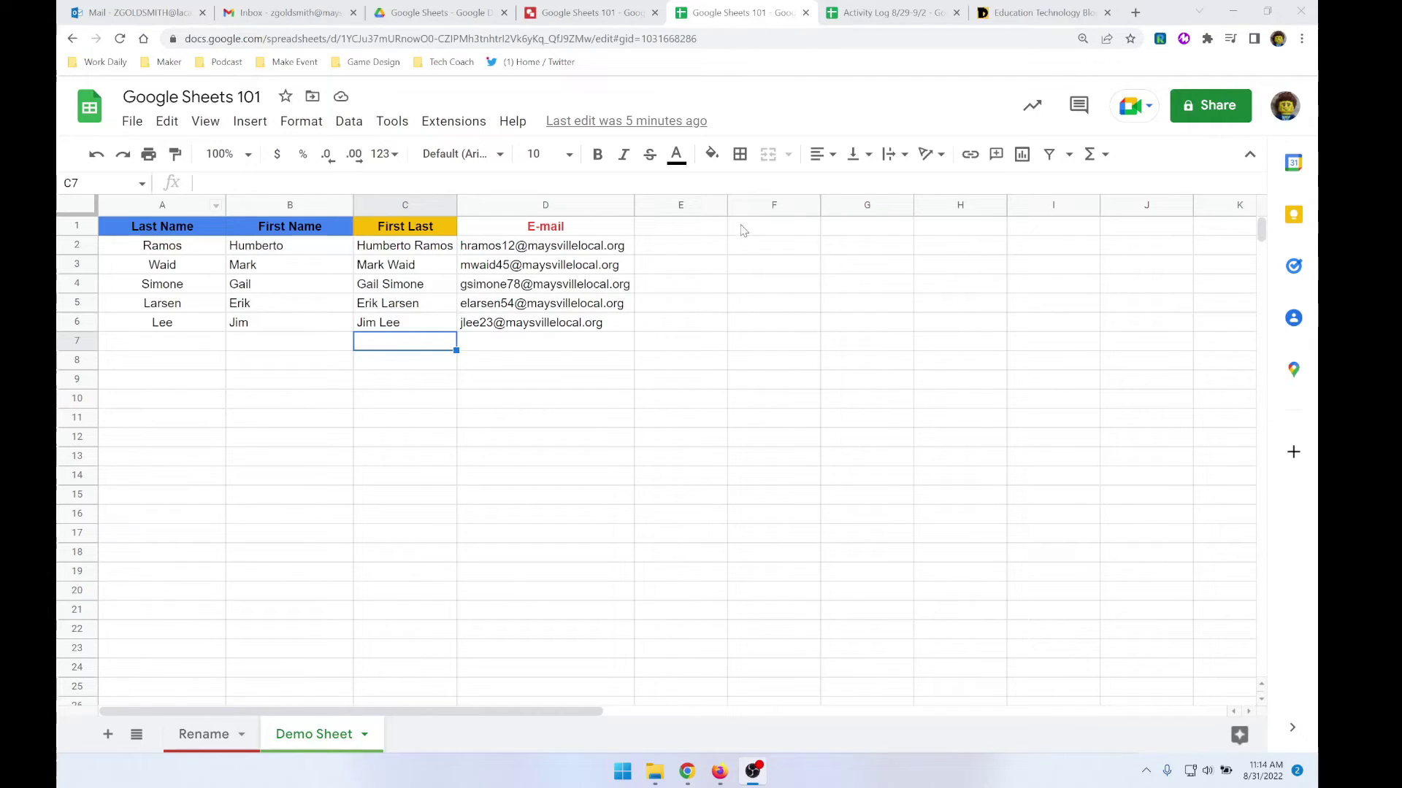
- Try a bottom border and another border style on cell A3
left_click_drag(182, 229, 523, 331)
left_click(277, 246)
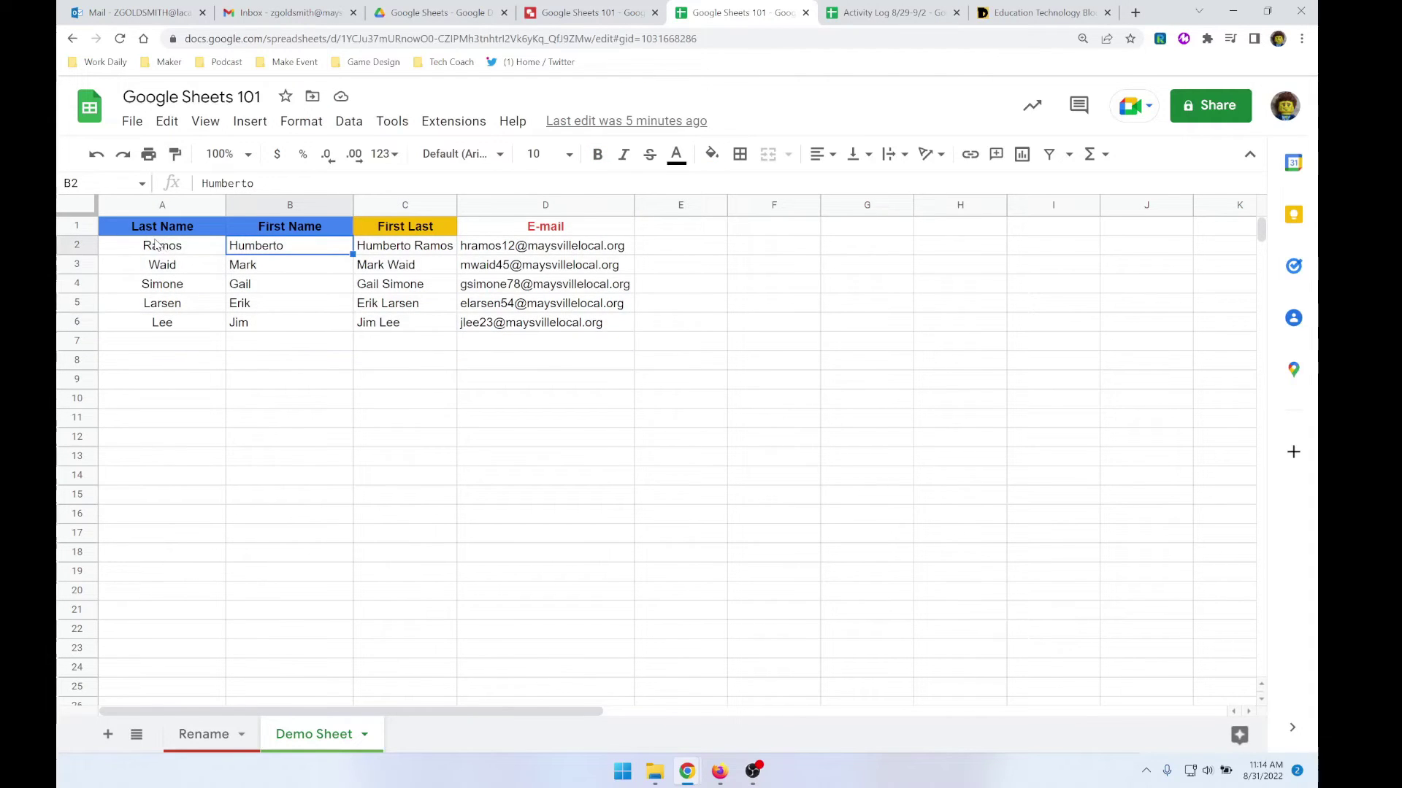
left_click(157, 268)
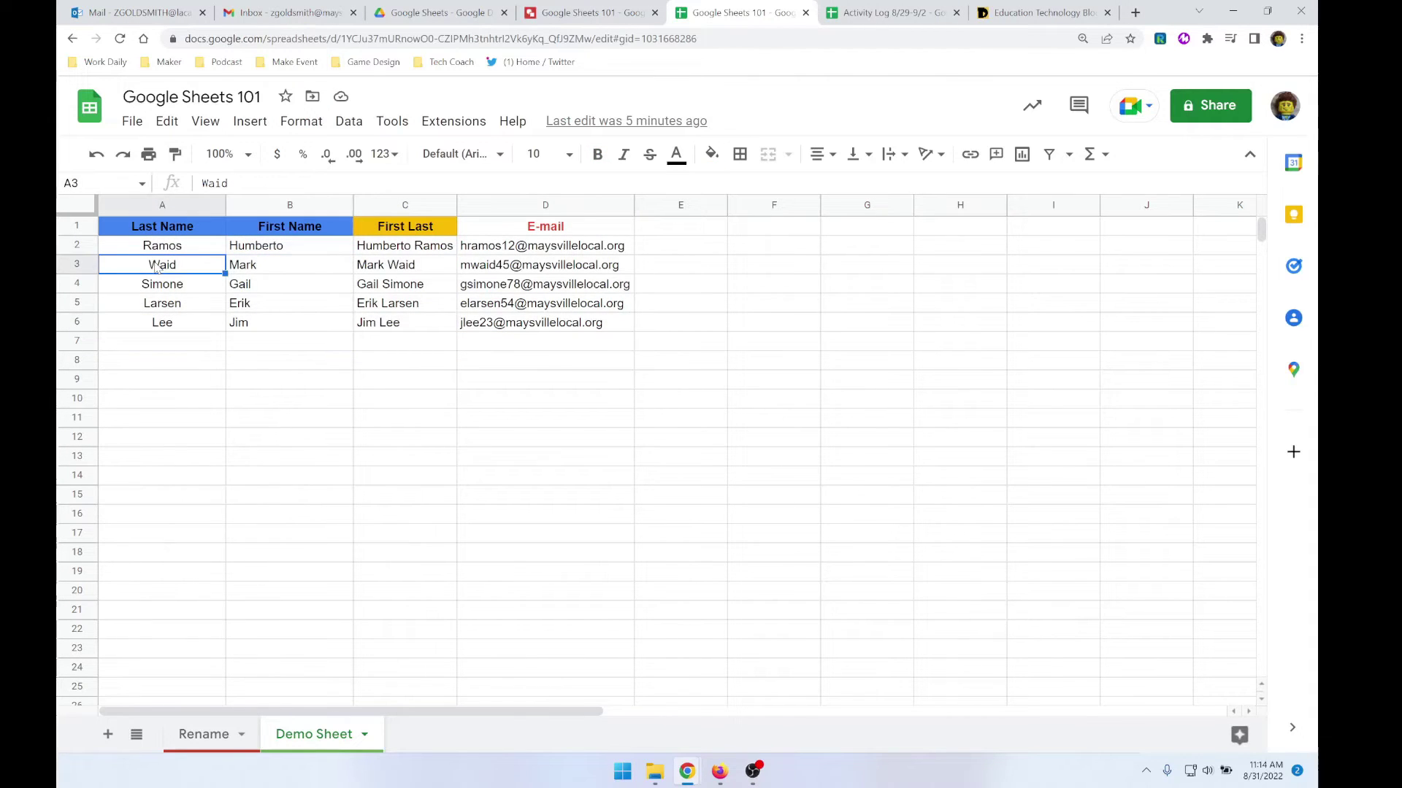
left_click(740, 154)
left_click(821, 216)
left_click(252, 296)
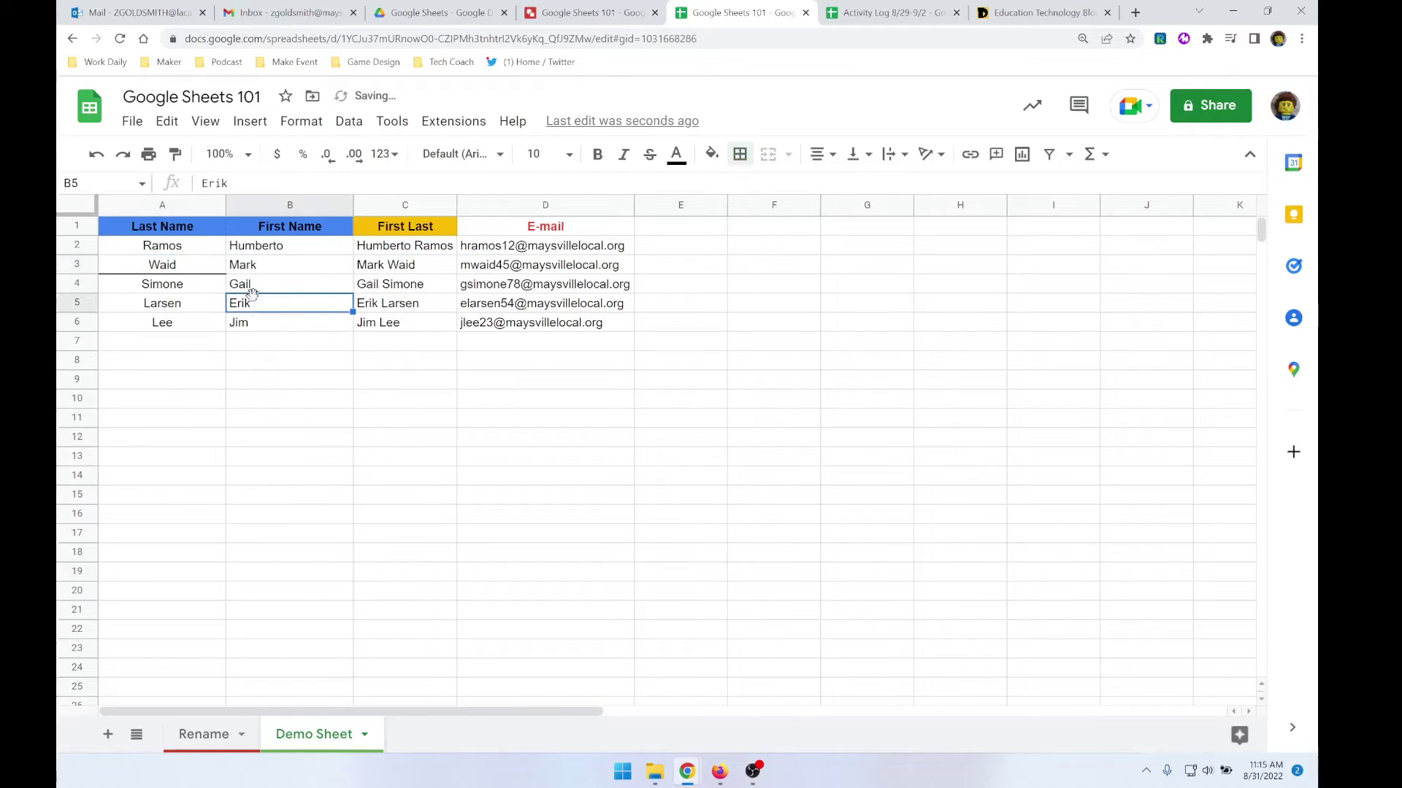
left_click(188, 269)
left_click(740, 154)
left_click(749, 187)
left_click(324, 310)
- Apply all borders to every cell of the name table A1:D6
left_click_drag(181, 230, 512, 328)
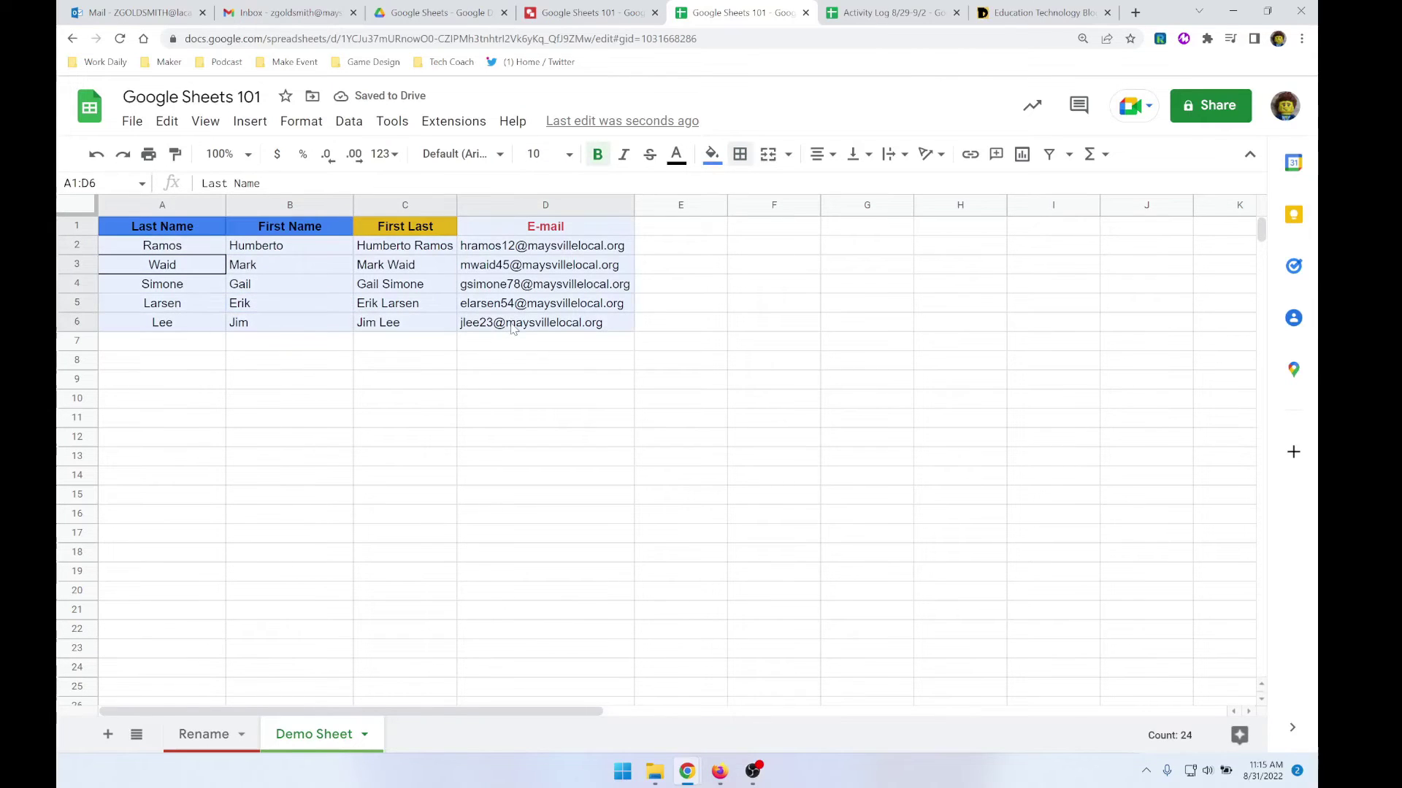
left_click(740, 154)
left_click(747, 190)
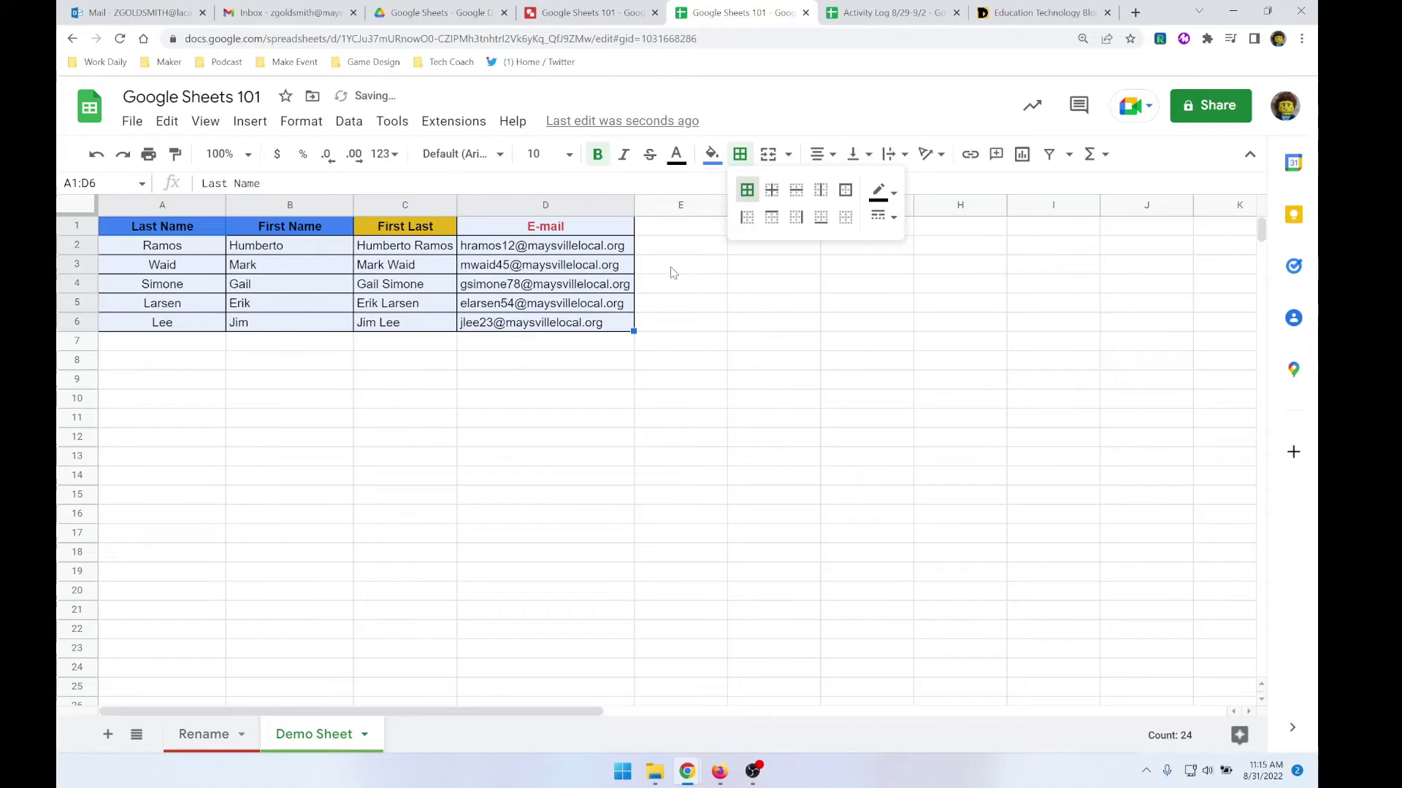
left_click(440, 329)
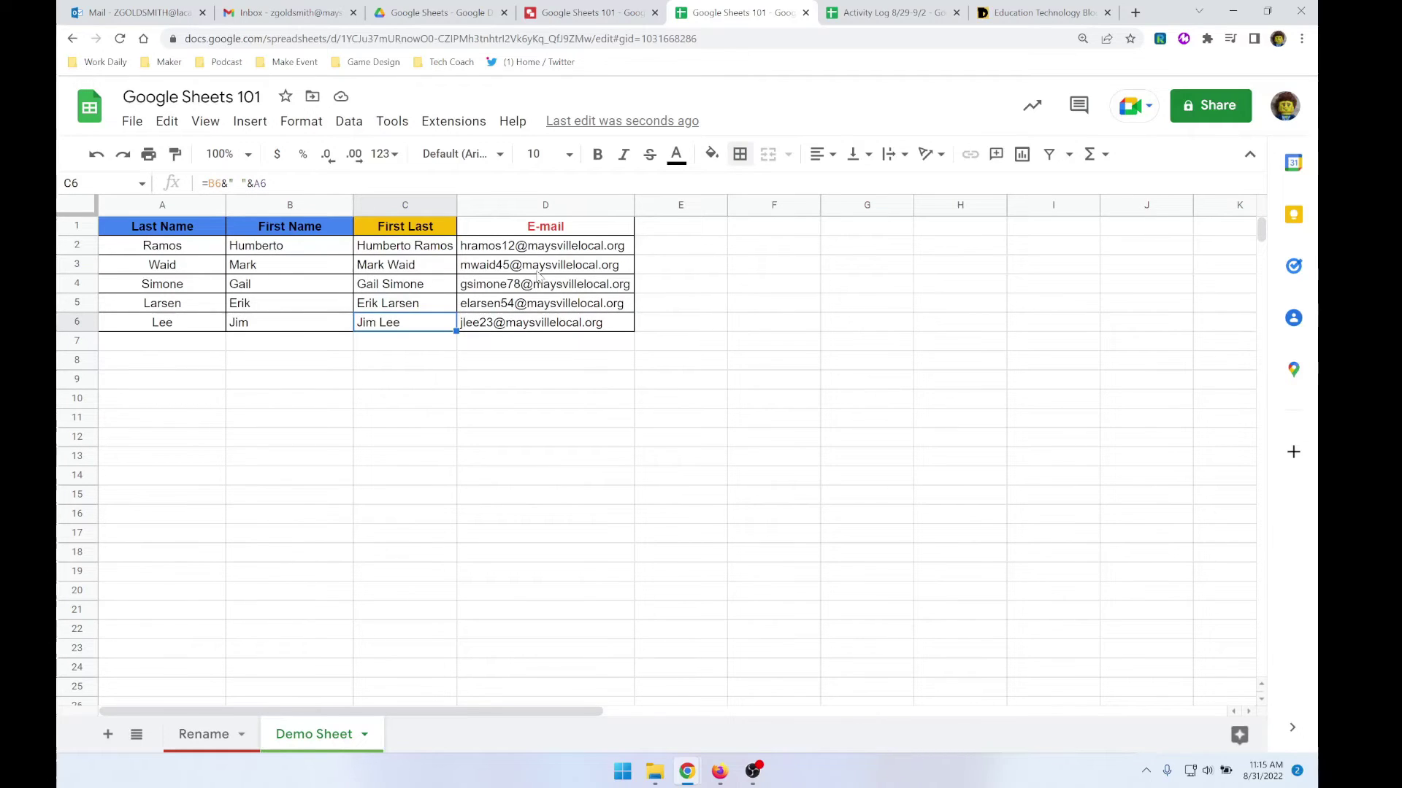
mouse_move(532, 274)
left_click(858, 235)
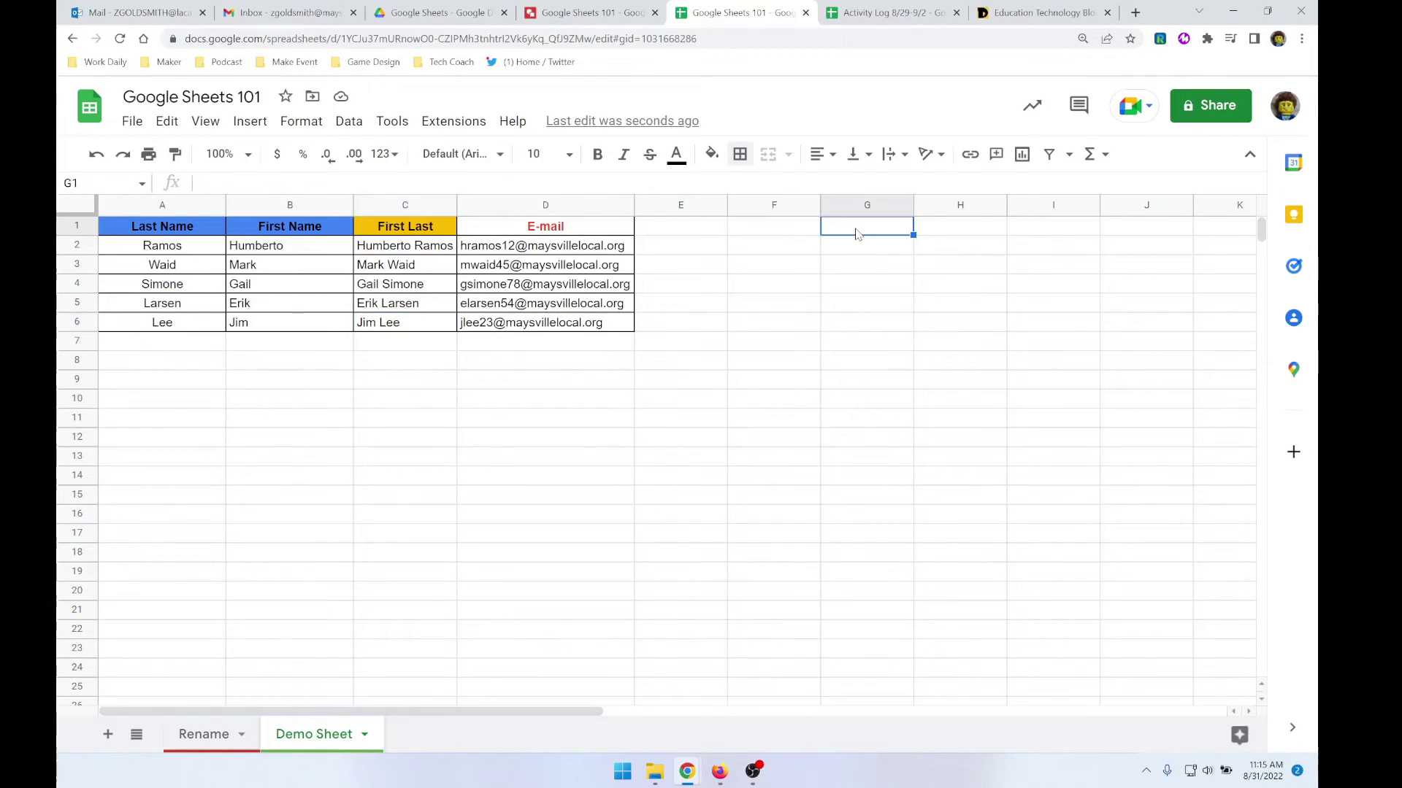
left_click(594, 228)
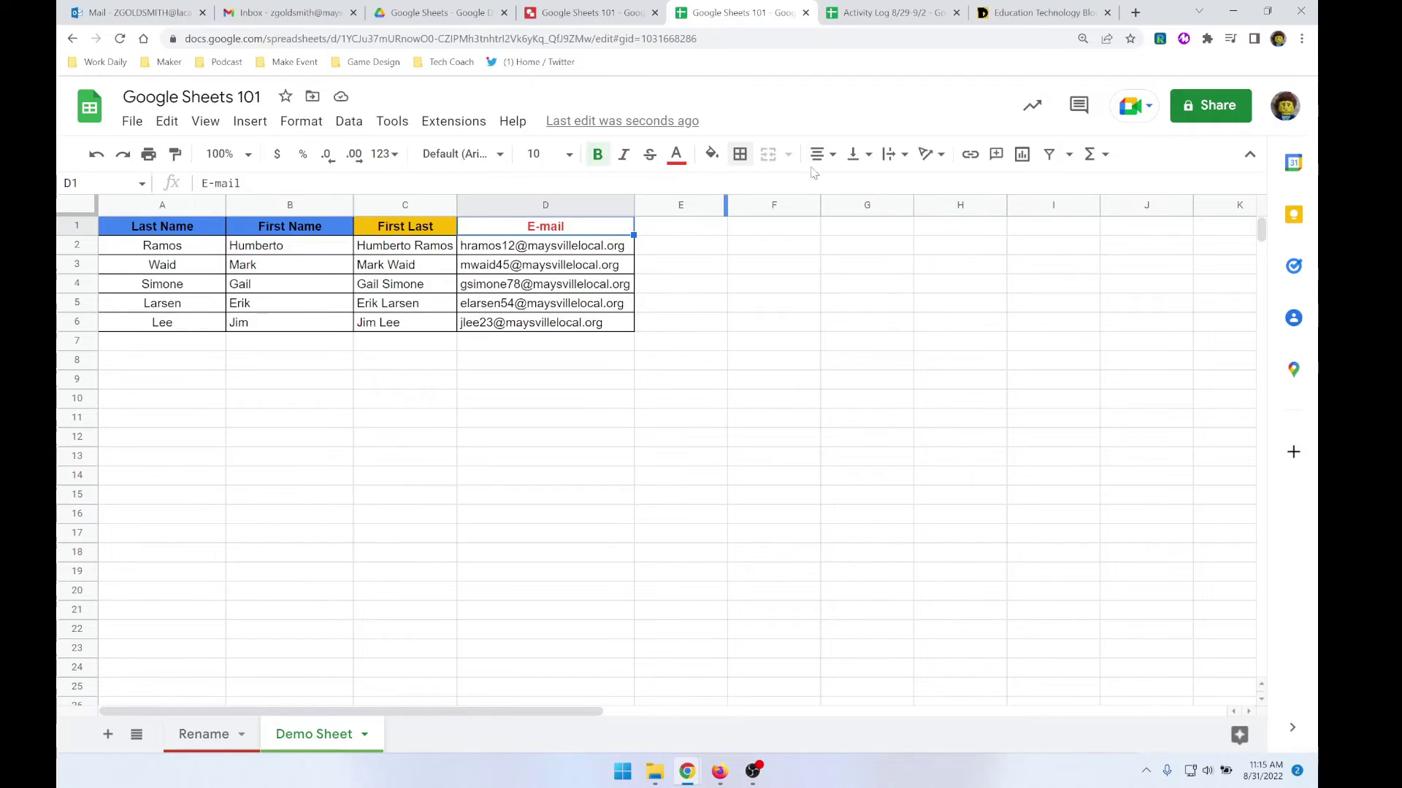
left_click(927, 155)
left_click(951, 186)
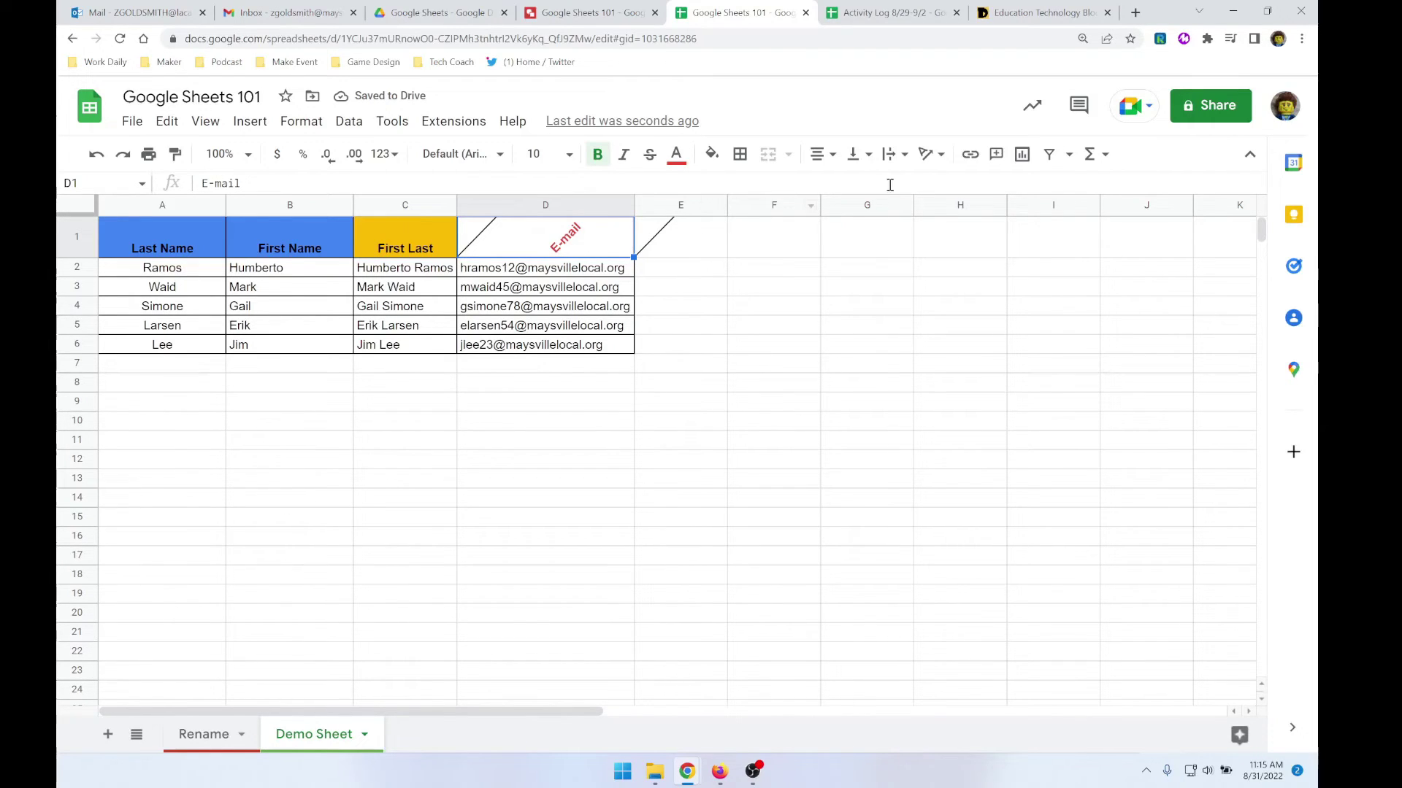
left_click(931, 154)
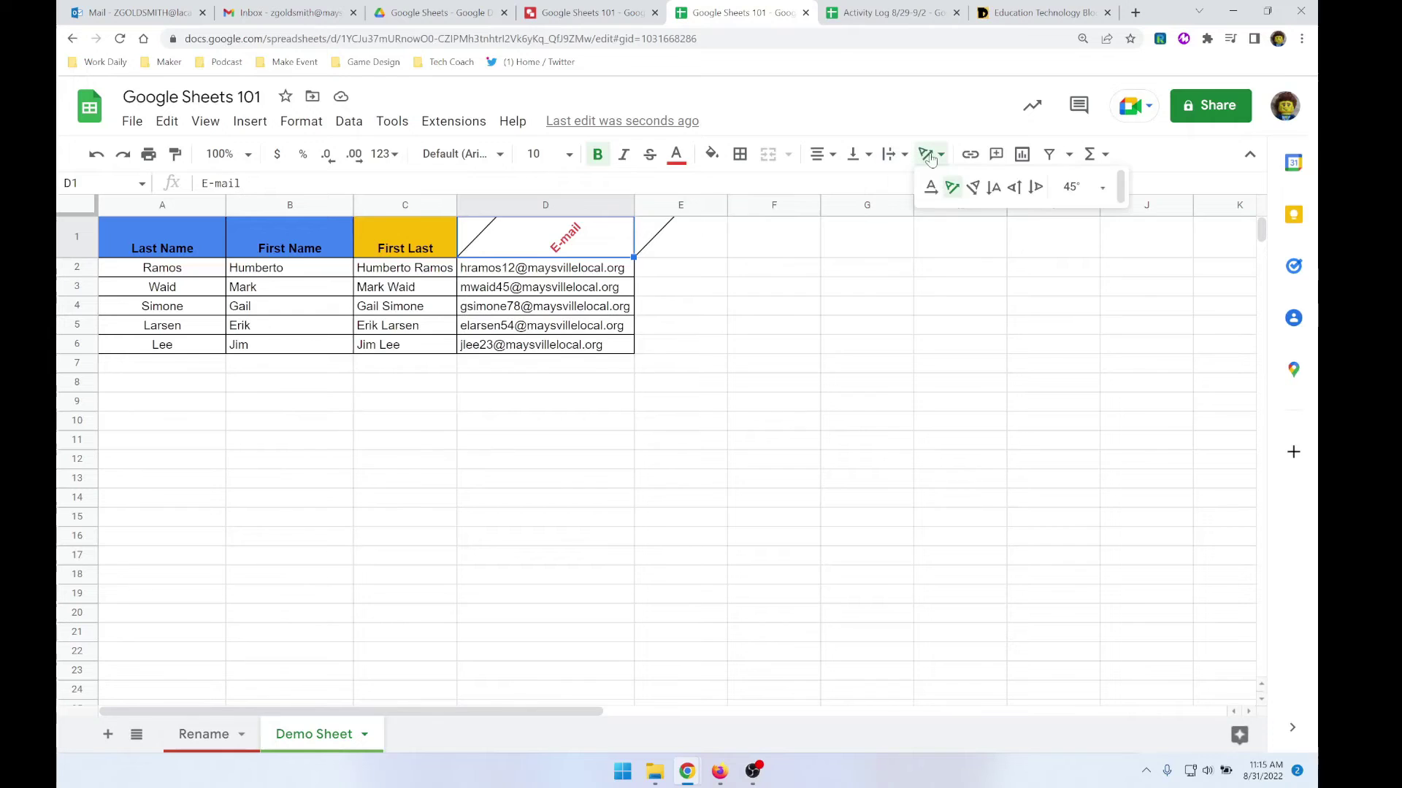
left_click(938, 186)
left_click(762, 292)
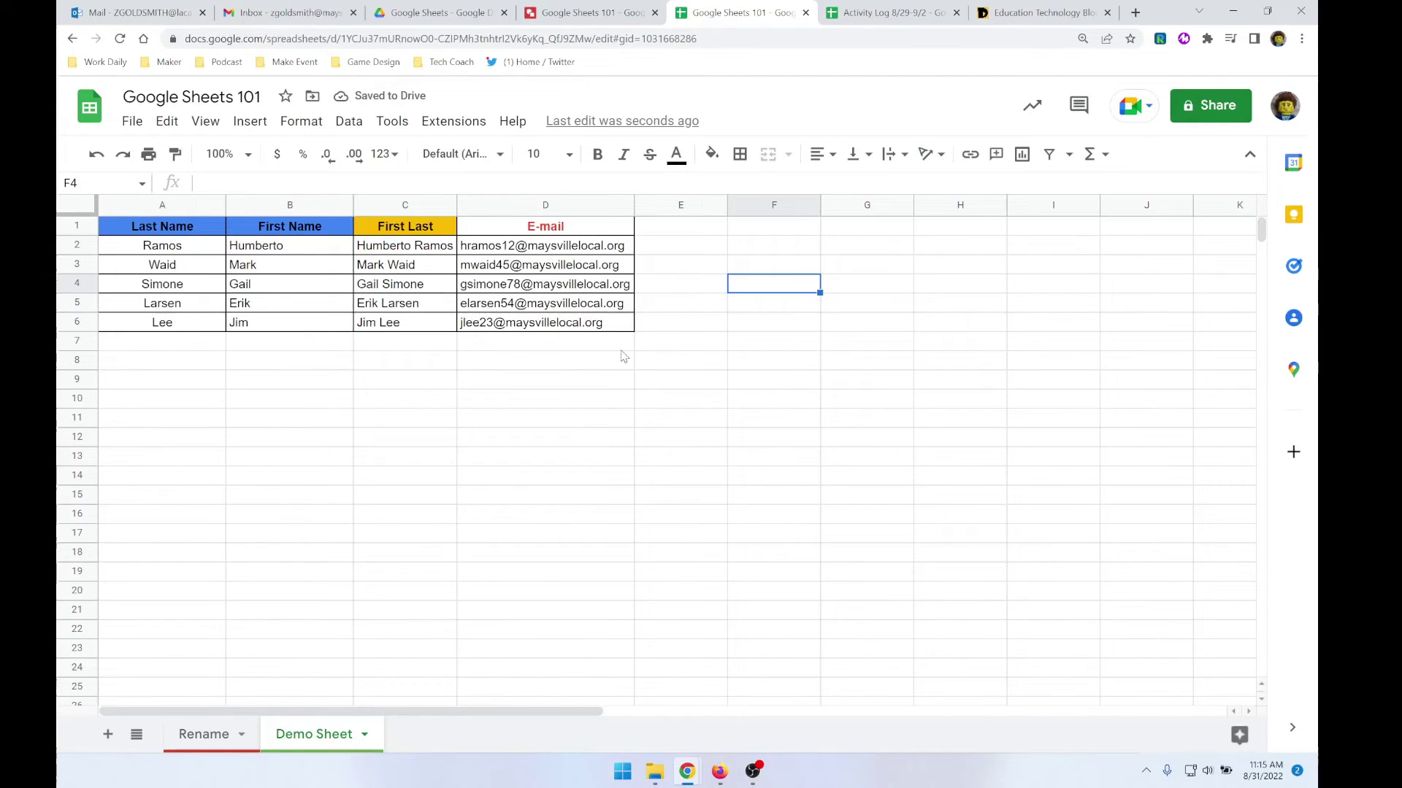
- Enter a long sample sentence about having a lot of text into cell D9
left_click(531, 379)
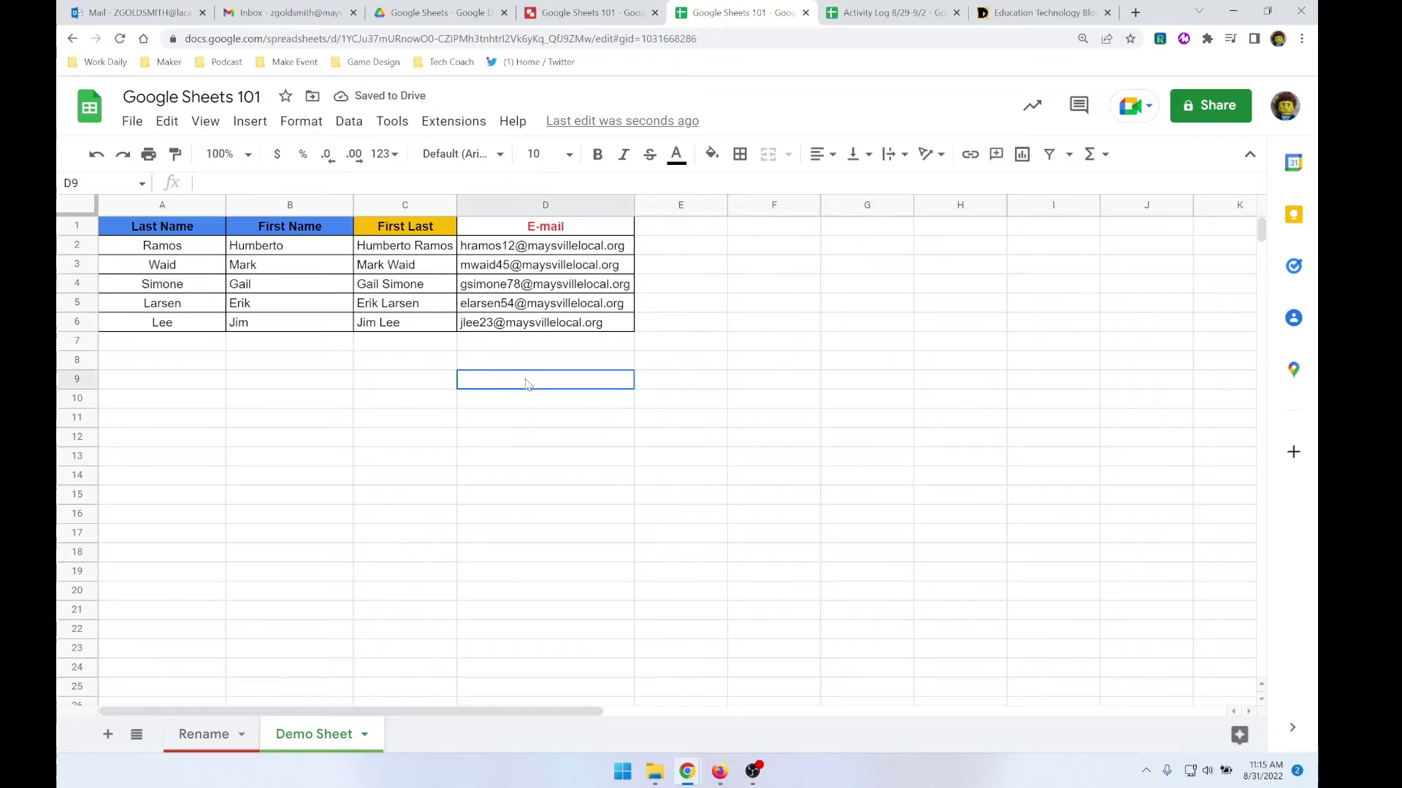
type("Lt")
type("ets say")
type(" that I have alot of ")
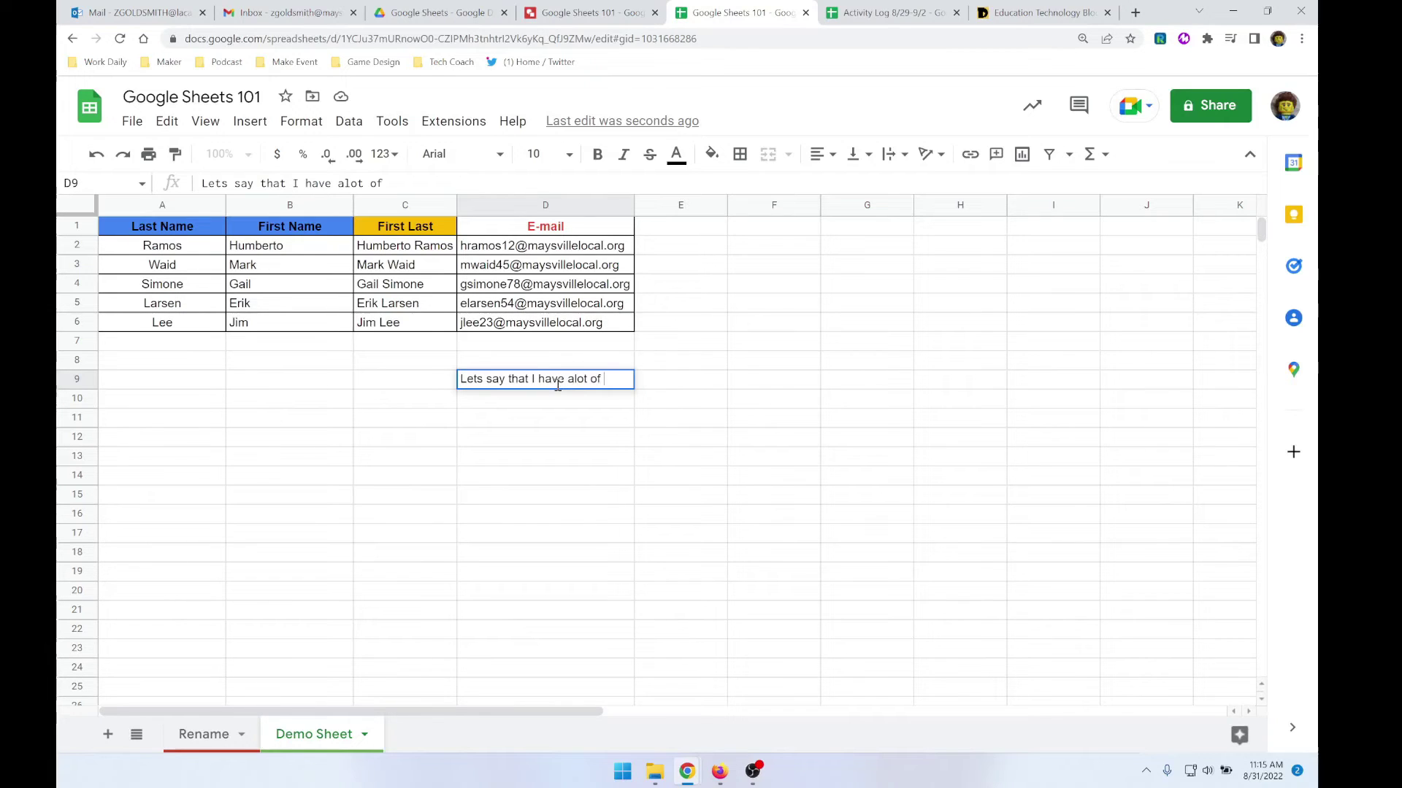
type("text in a cell that I want ")
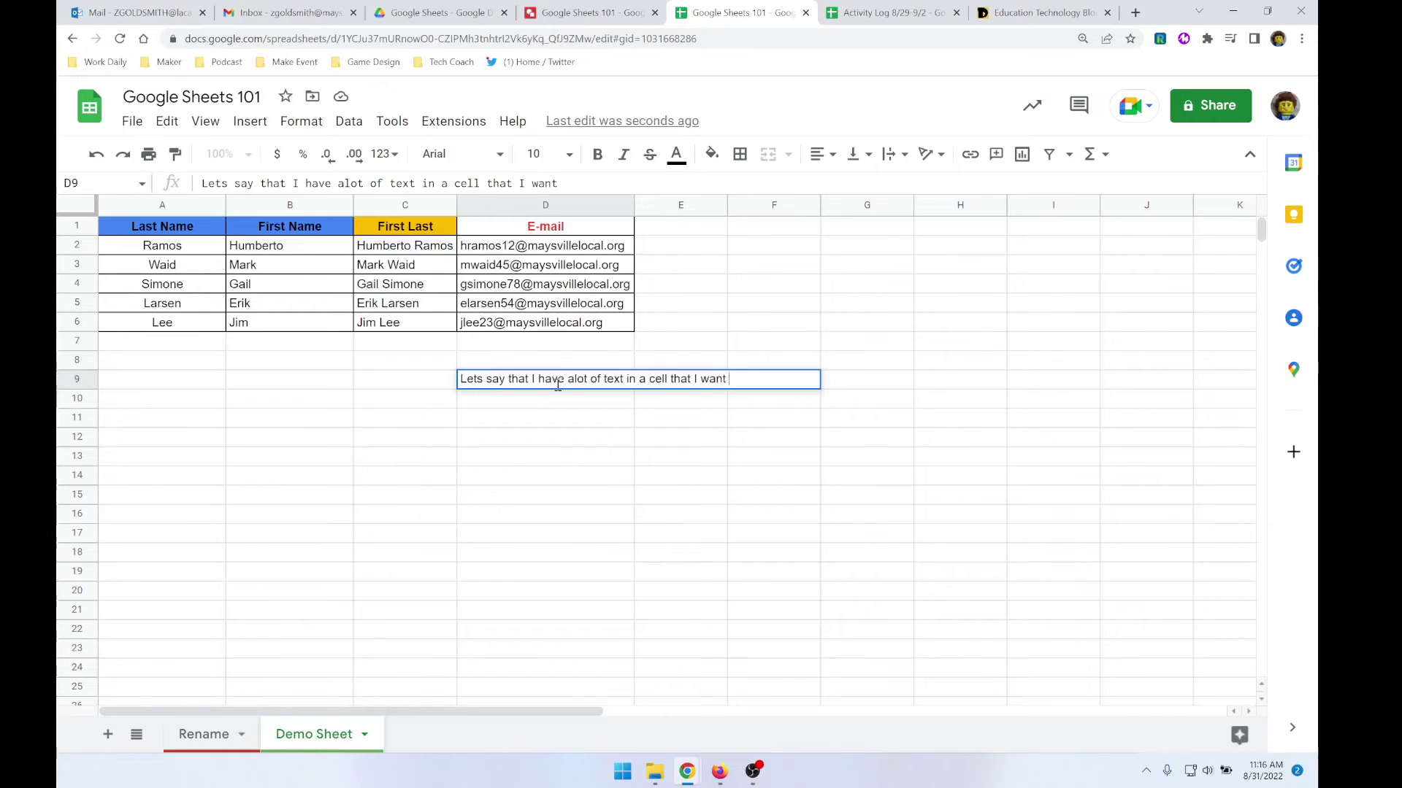
type("format")
key("Return")
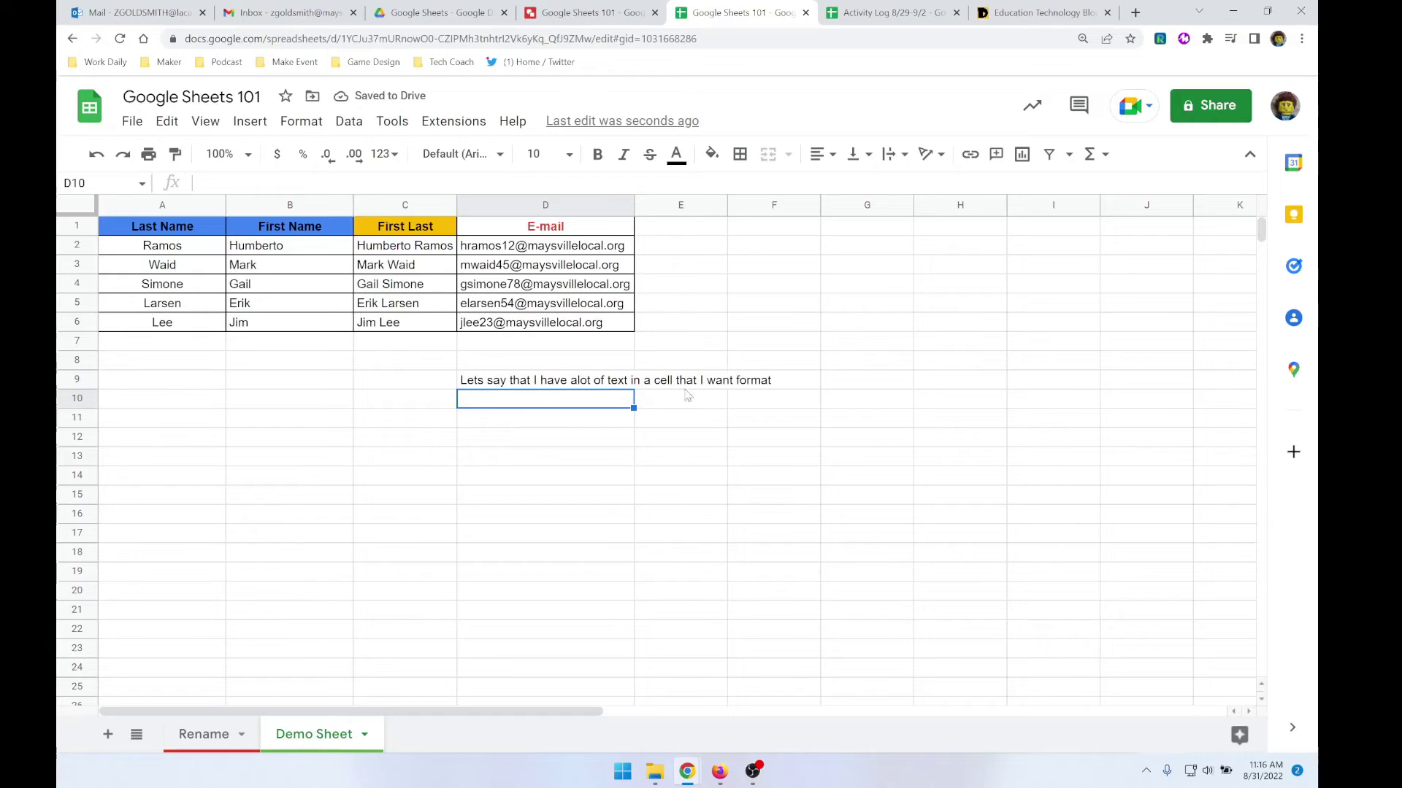
- Set column D's text wrapping to Wrap
left_click(600, 383)
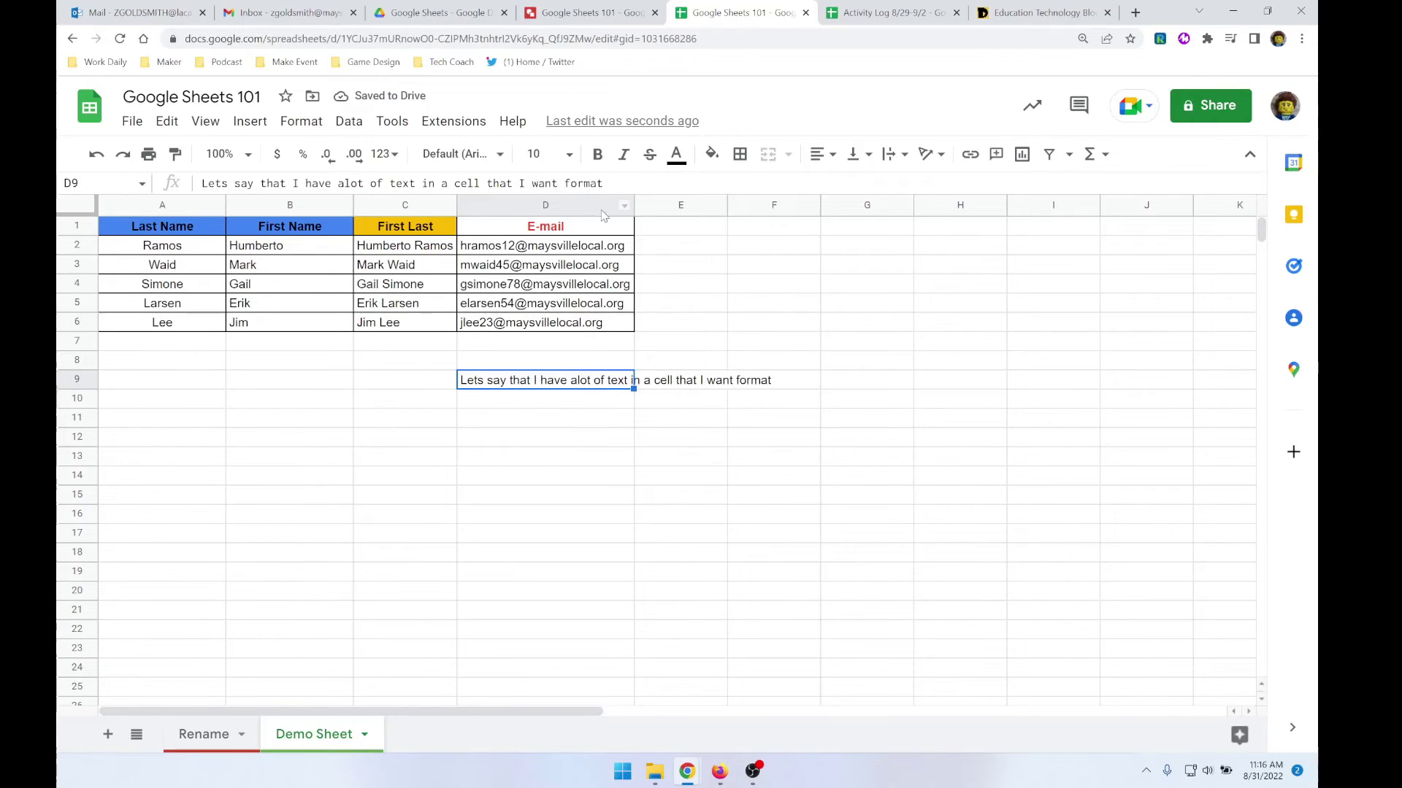
left_click(578, 203)
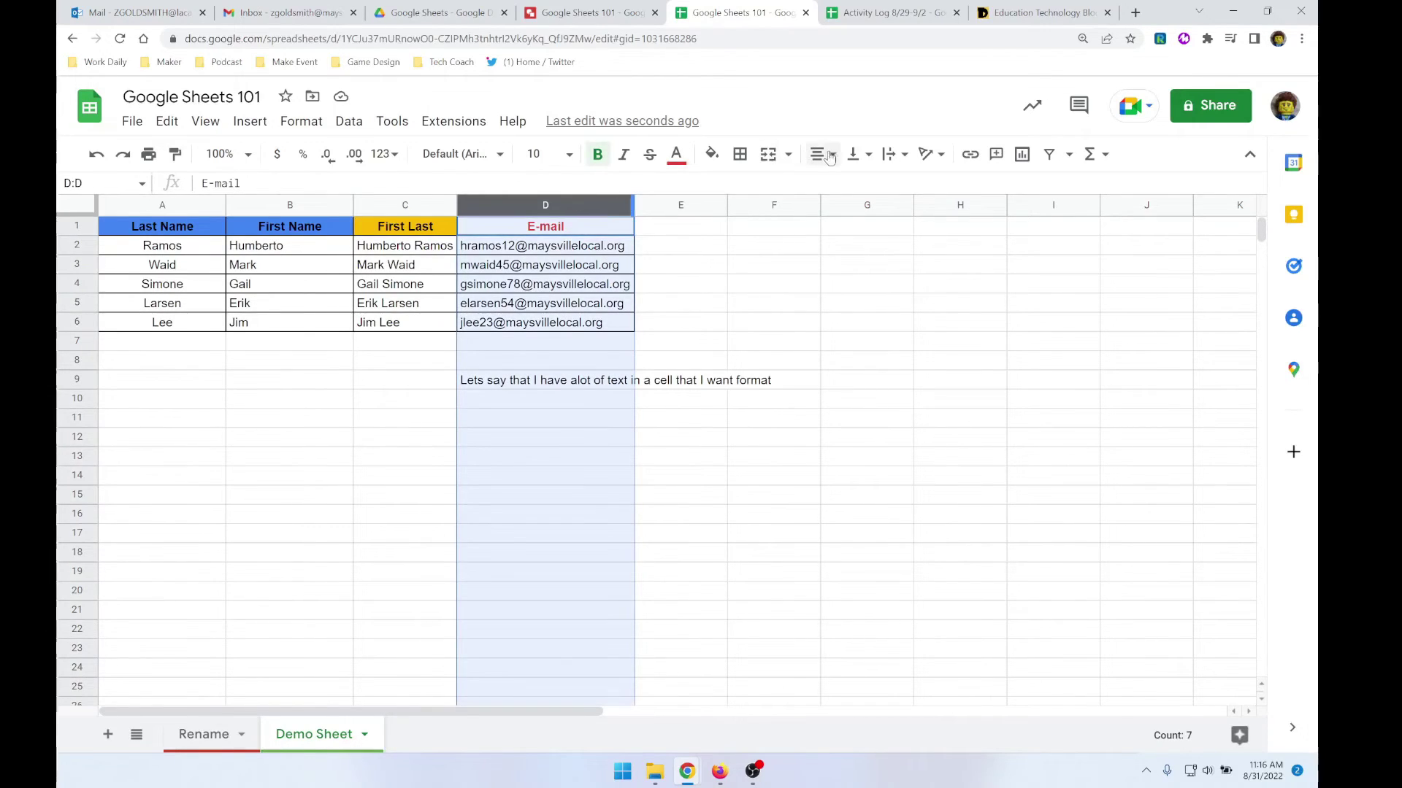
left_click(891, 155)
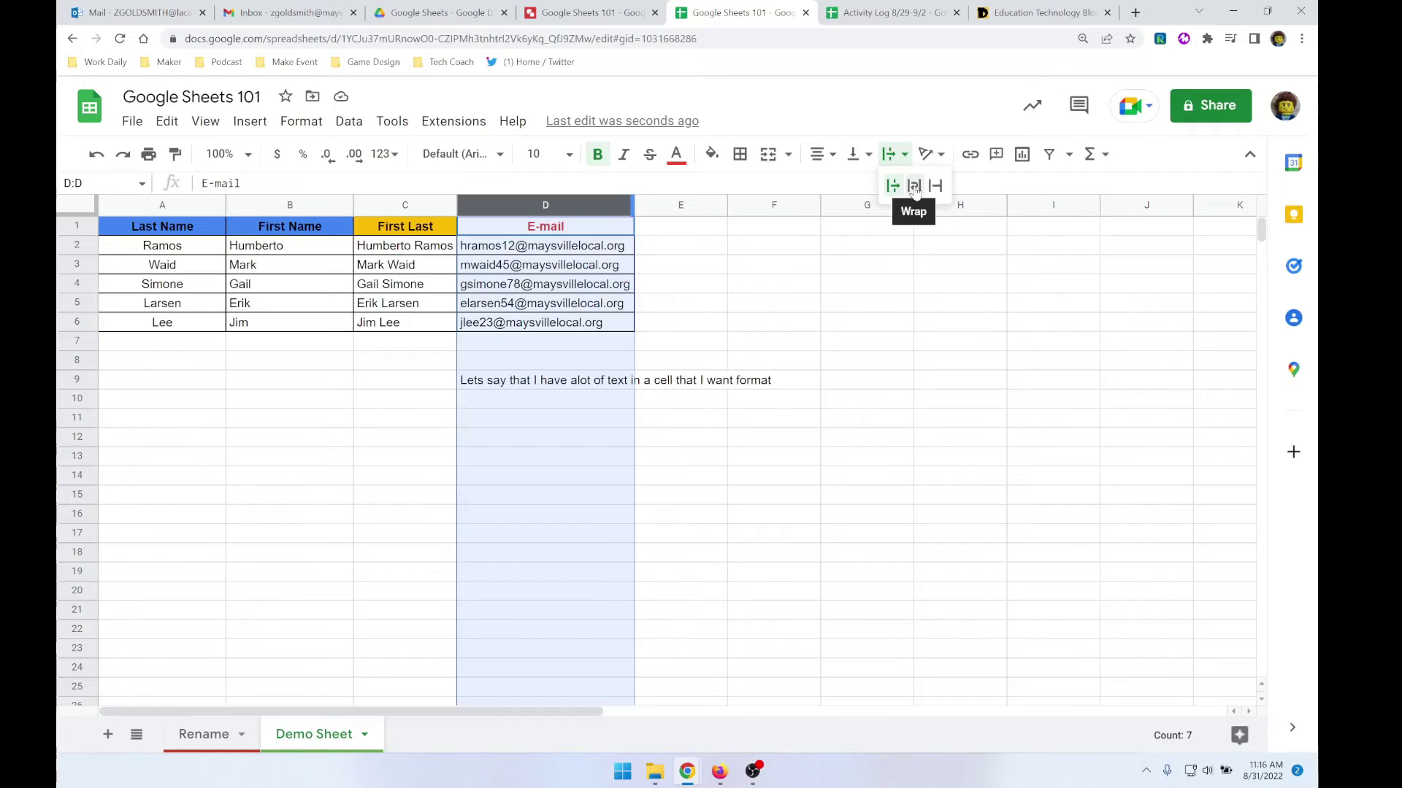
left_click(914, 186)
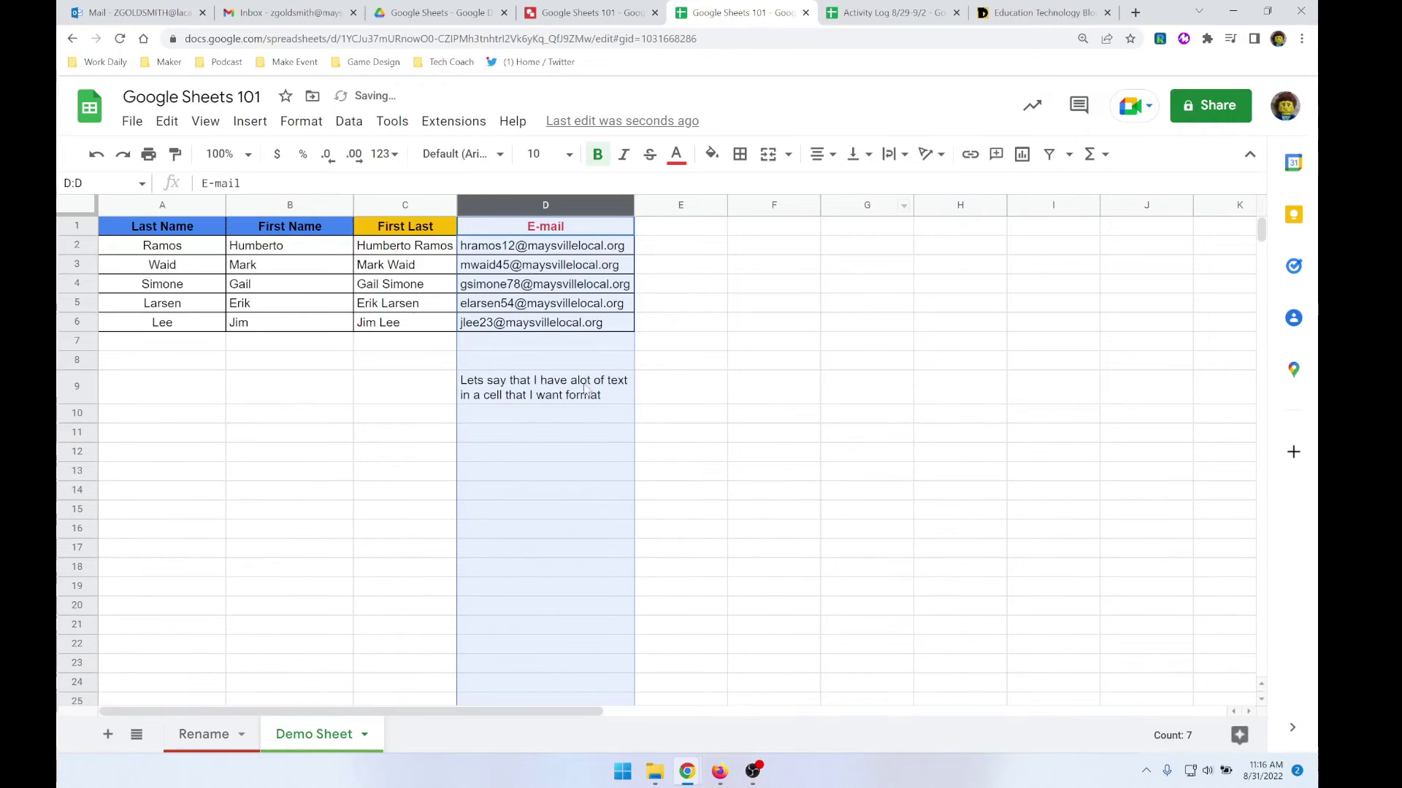
- Test undo and redo, then undo the wrapping and the D9 sentence, leaving D9 empty
left_click(582, 419)
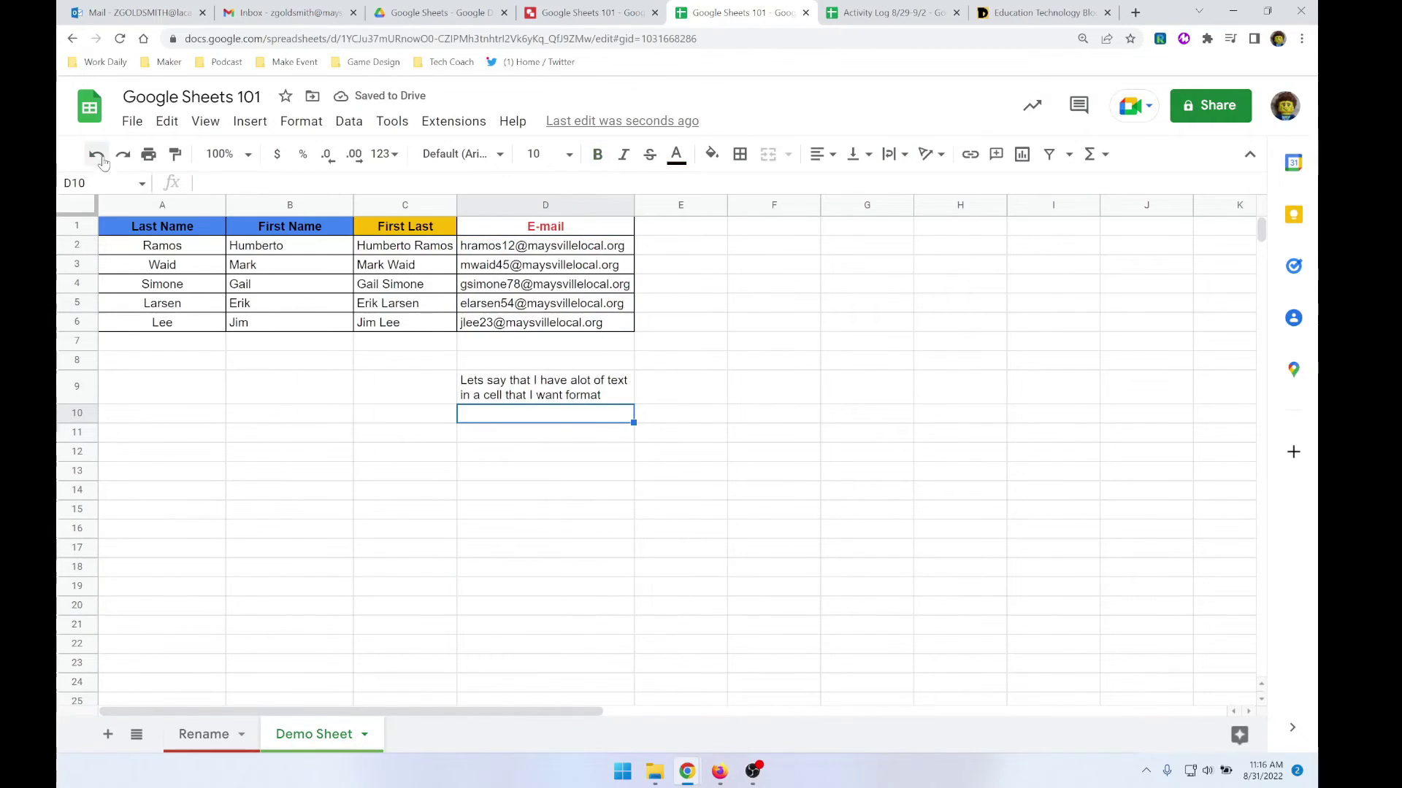
left_click(97, 154)
left_click(124, 155)
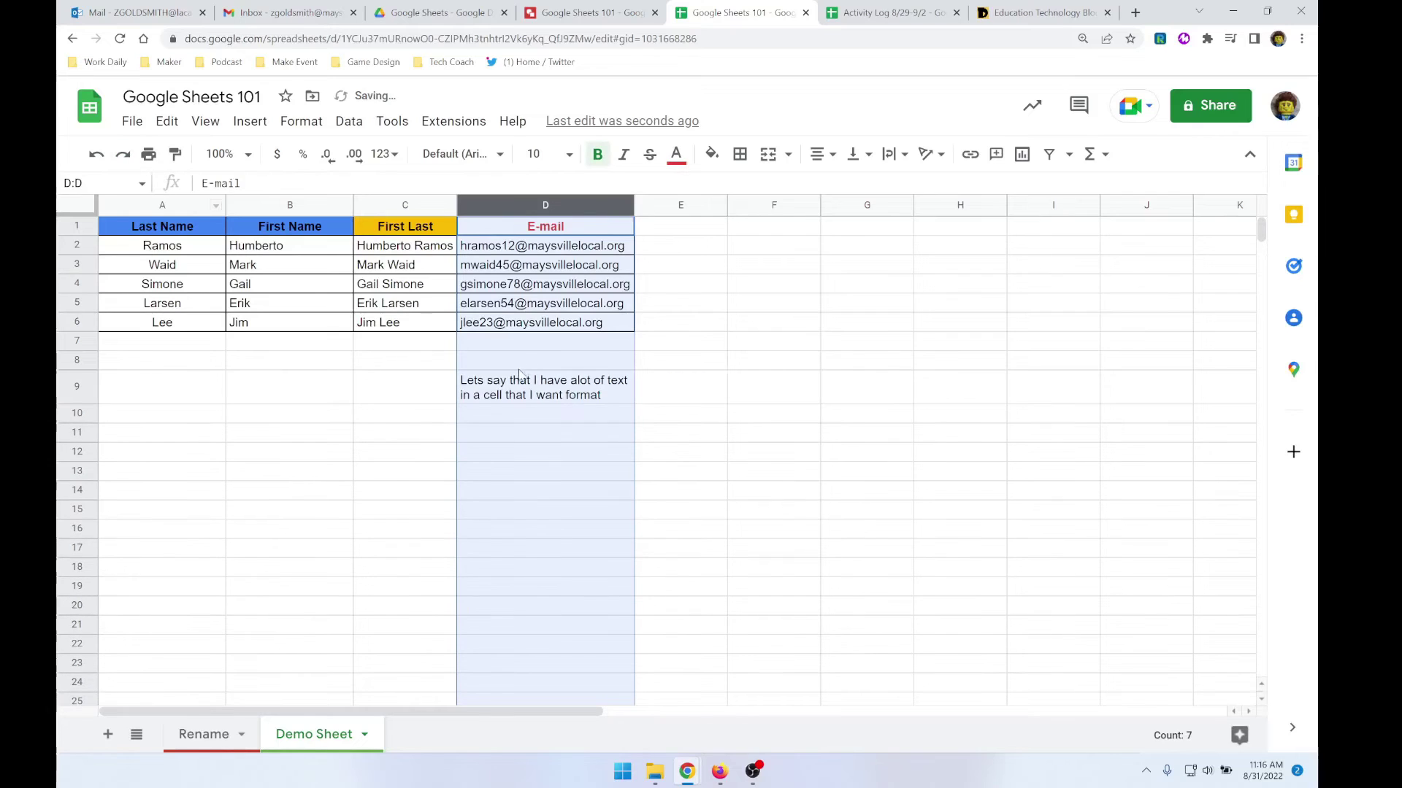
left_click(96, 154)
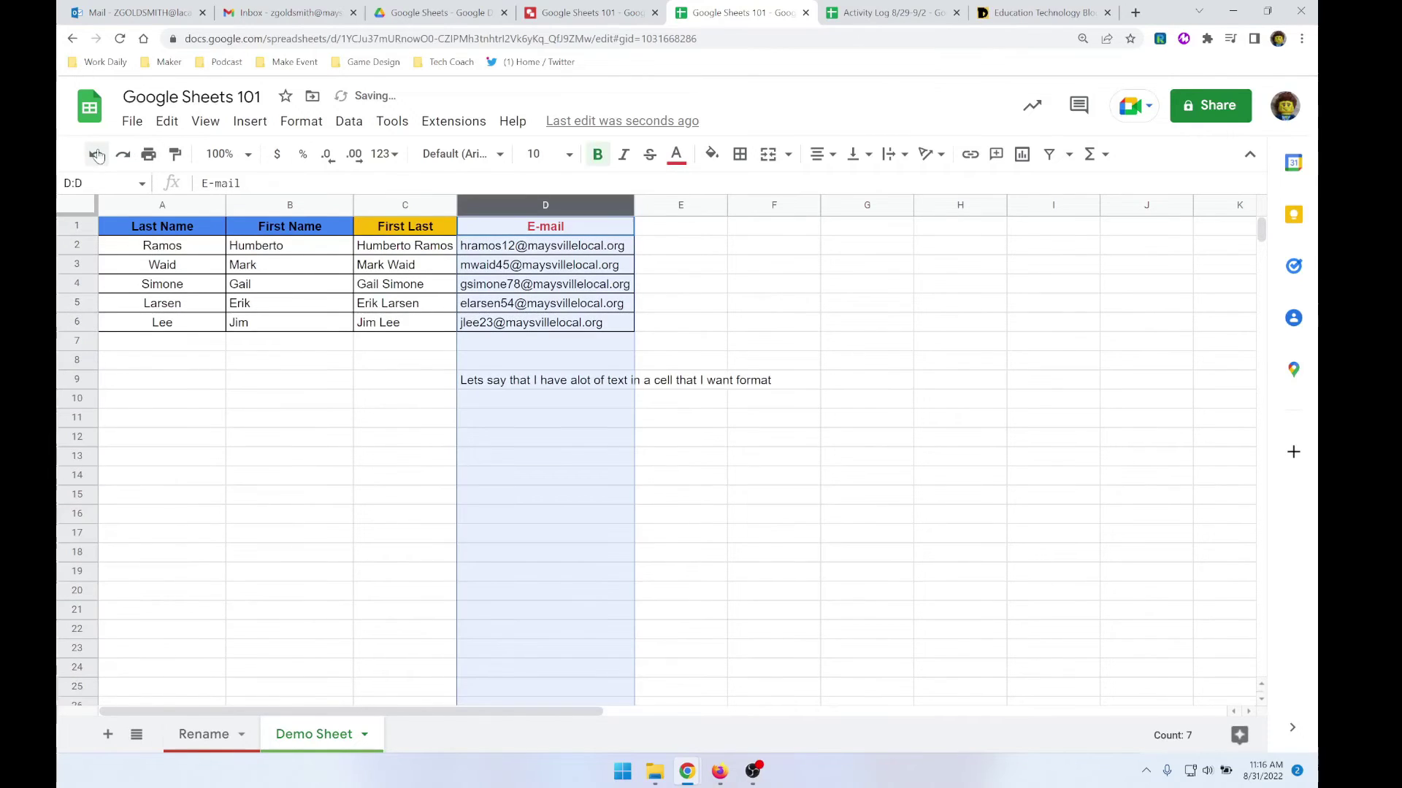
left_click(131, 164)
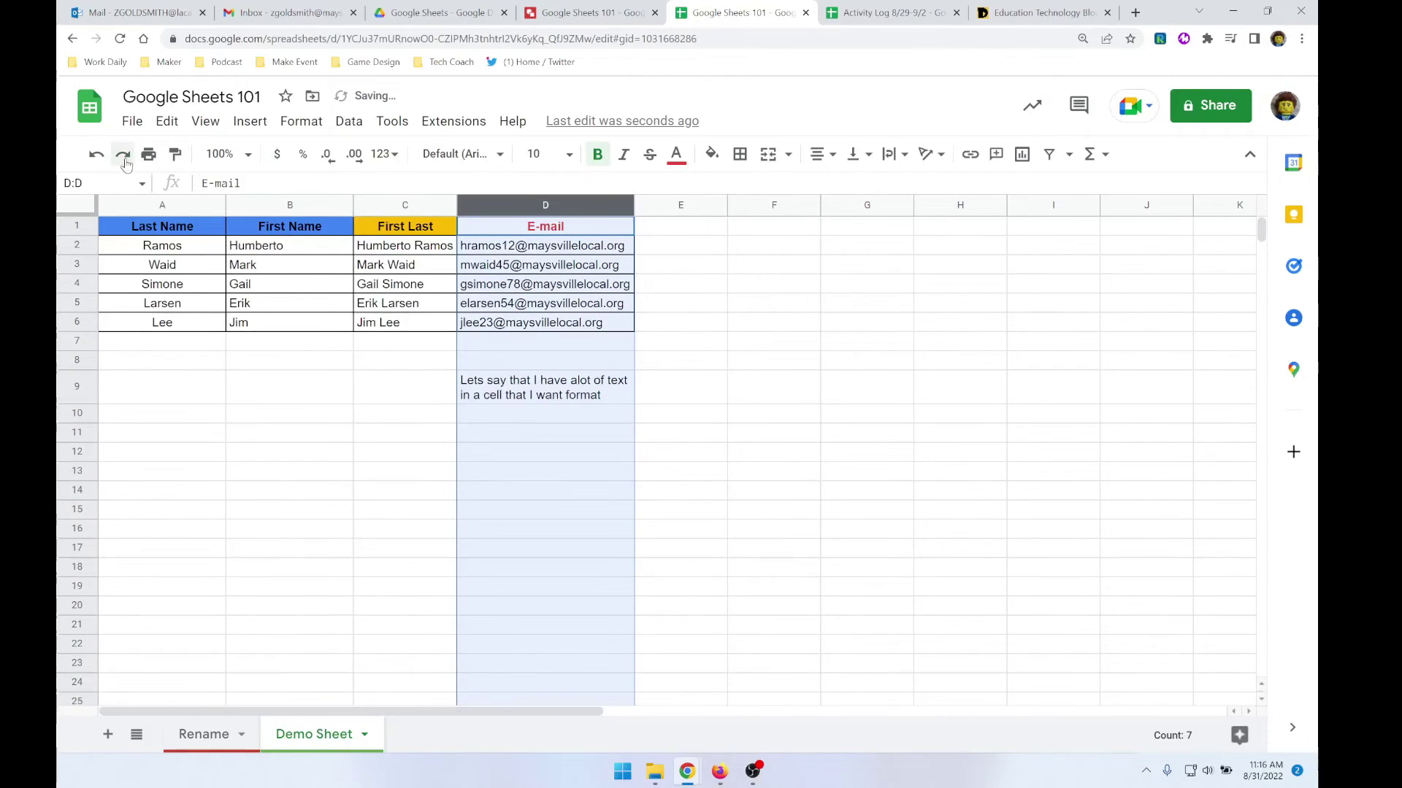
left_click(598, 395)
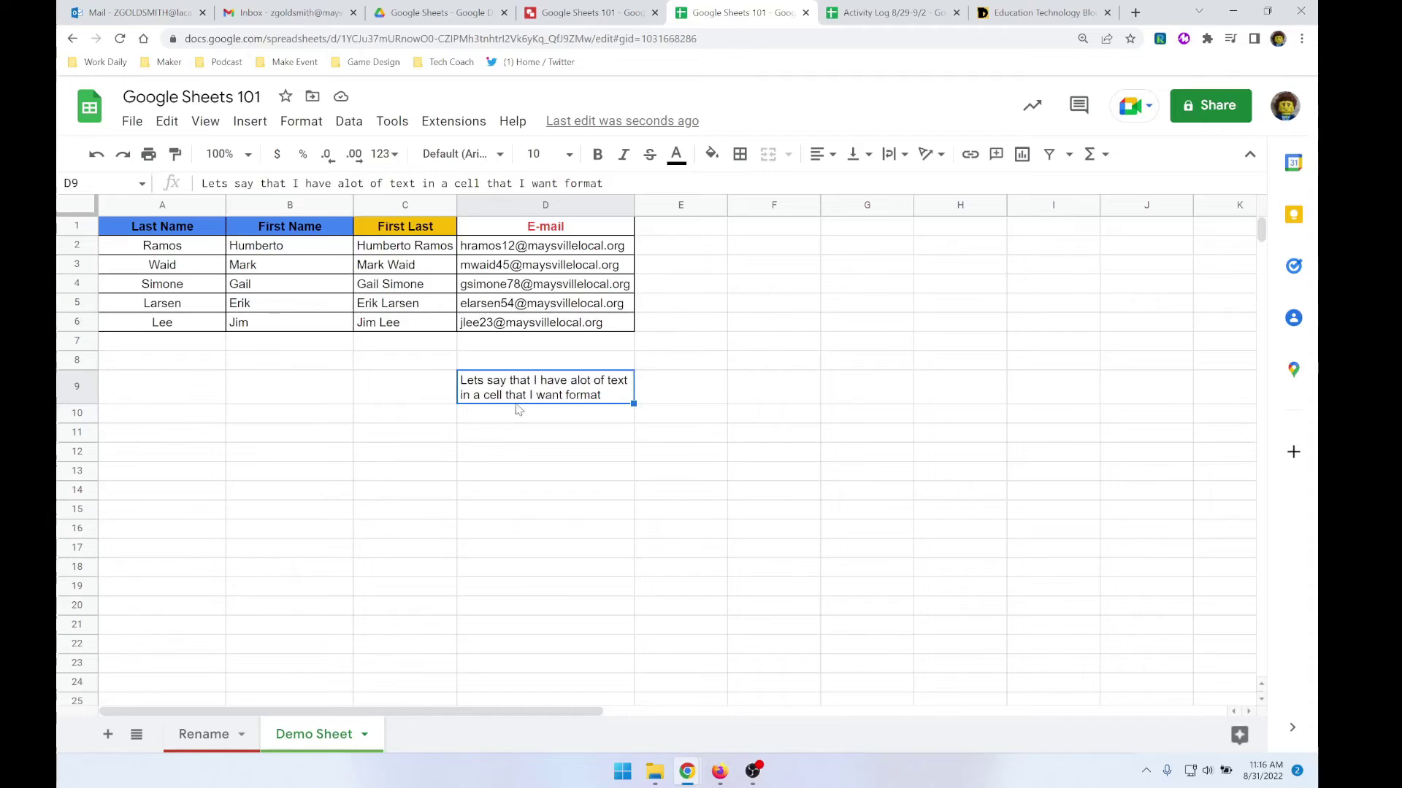
left_click(894, 161)
left_click(892, 160)
left_click(95, 159)
left_click(95, 159)
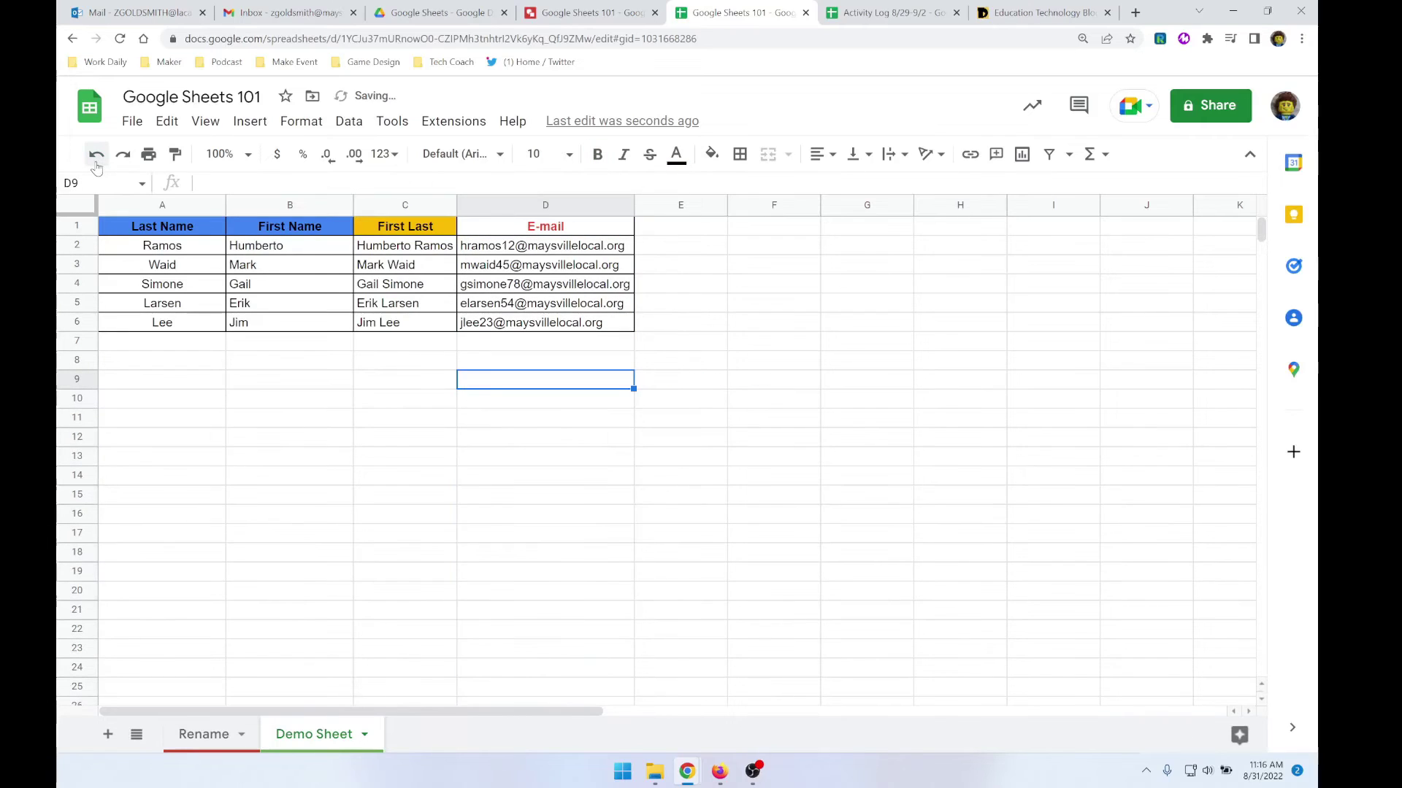
left_click(534, 348)
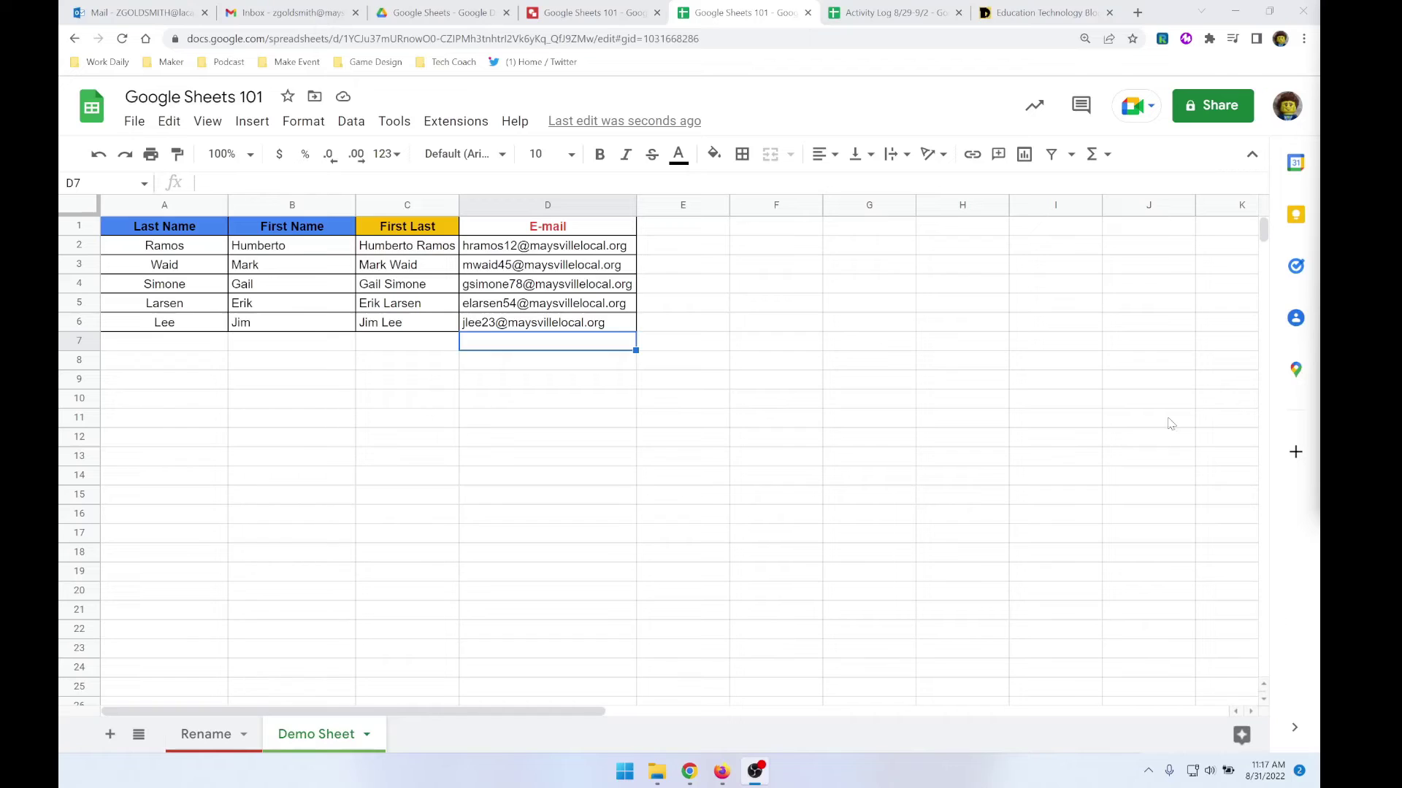
- Enter 'Fund raising' in F1 with values 85, 25 and 67 in F2:F4
left_click(789, 228)
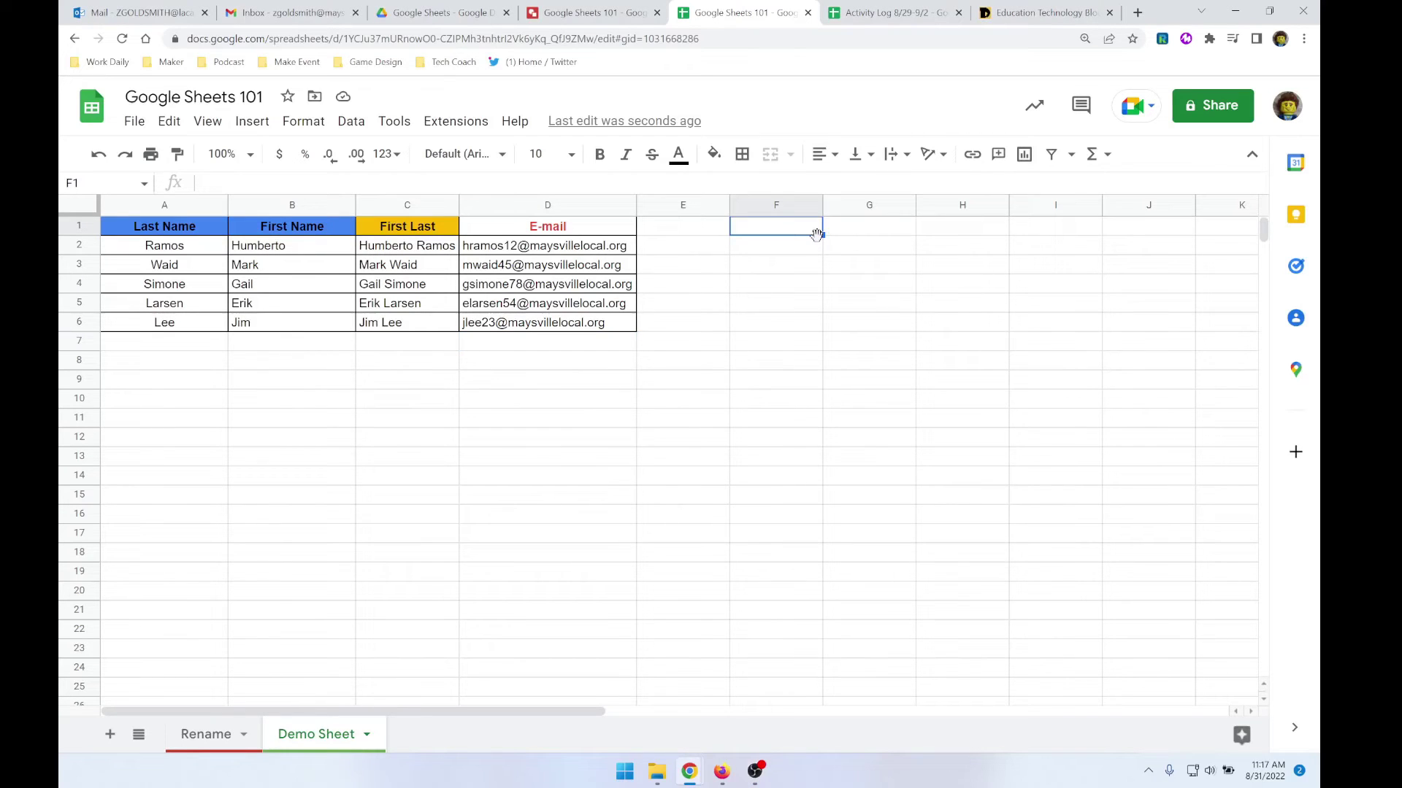
type("Fund raising")
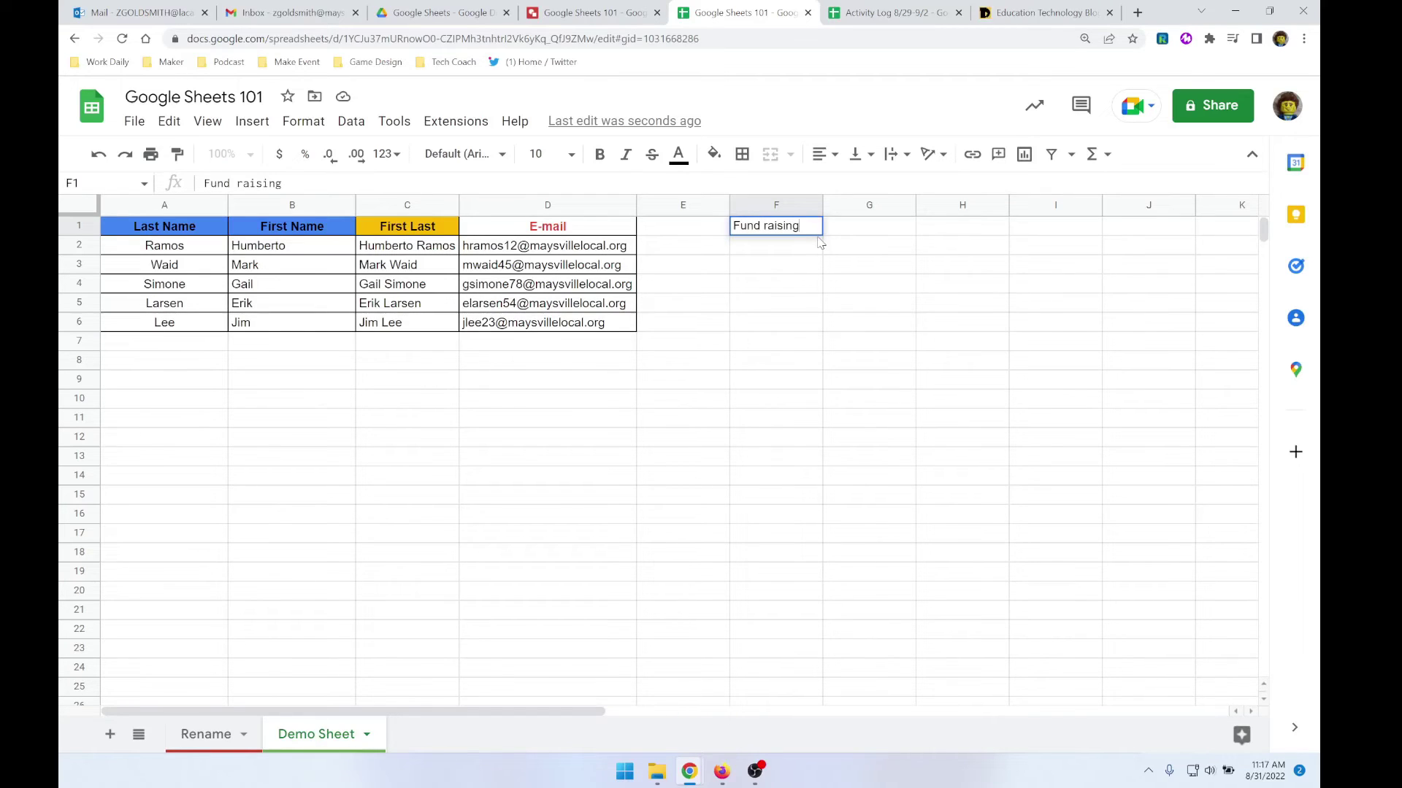
key("Return")
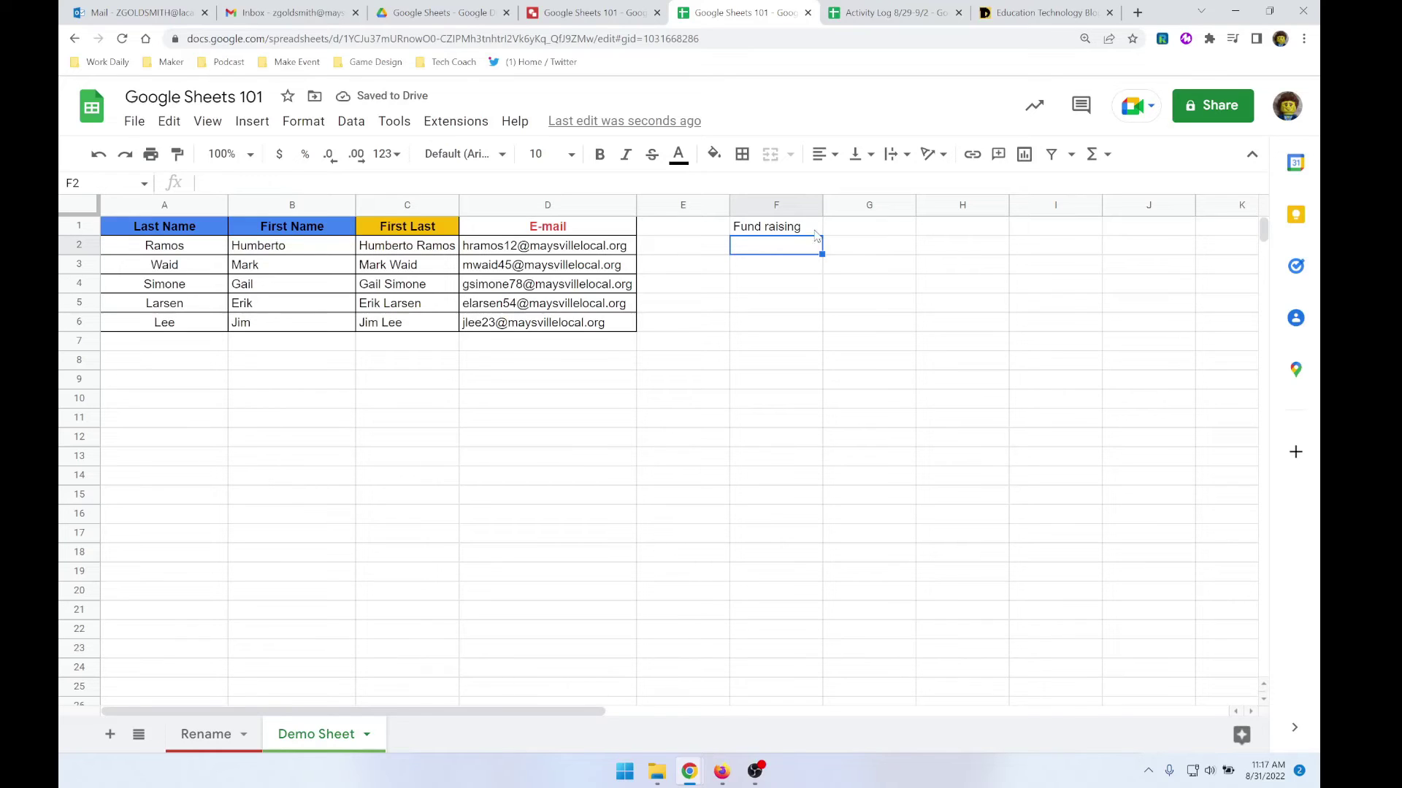
type("85")
key("Return")
type("25")
key("Return")
type("67")
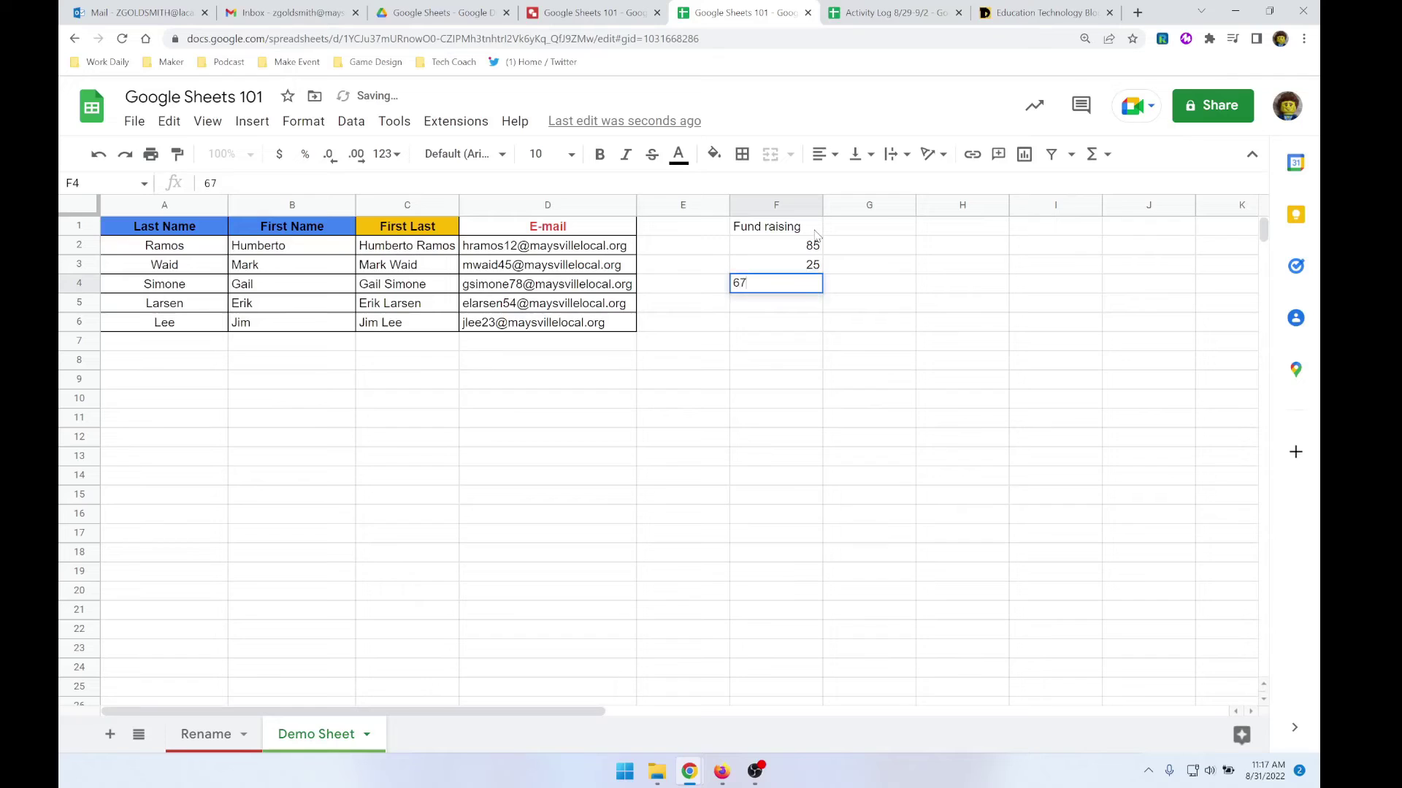
key("Return")
key("Right")
key("Up")
key("Up")
key("Up")
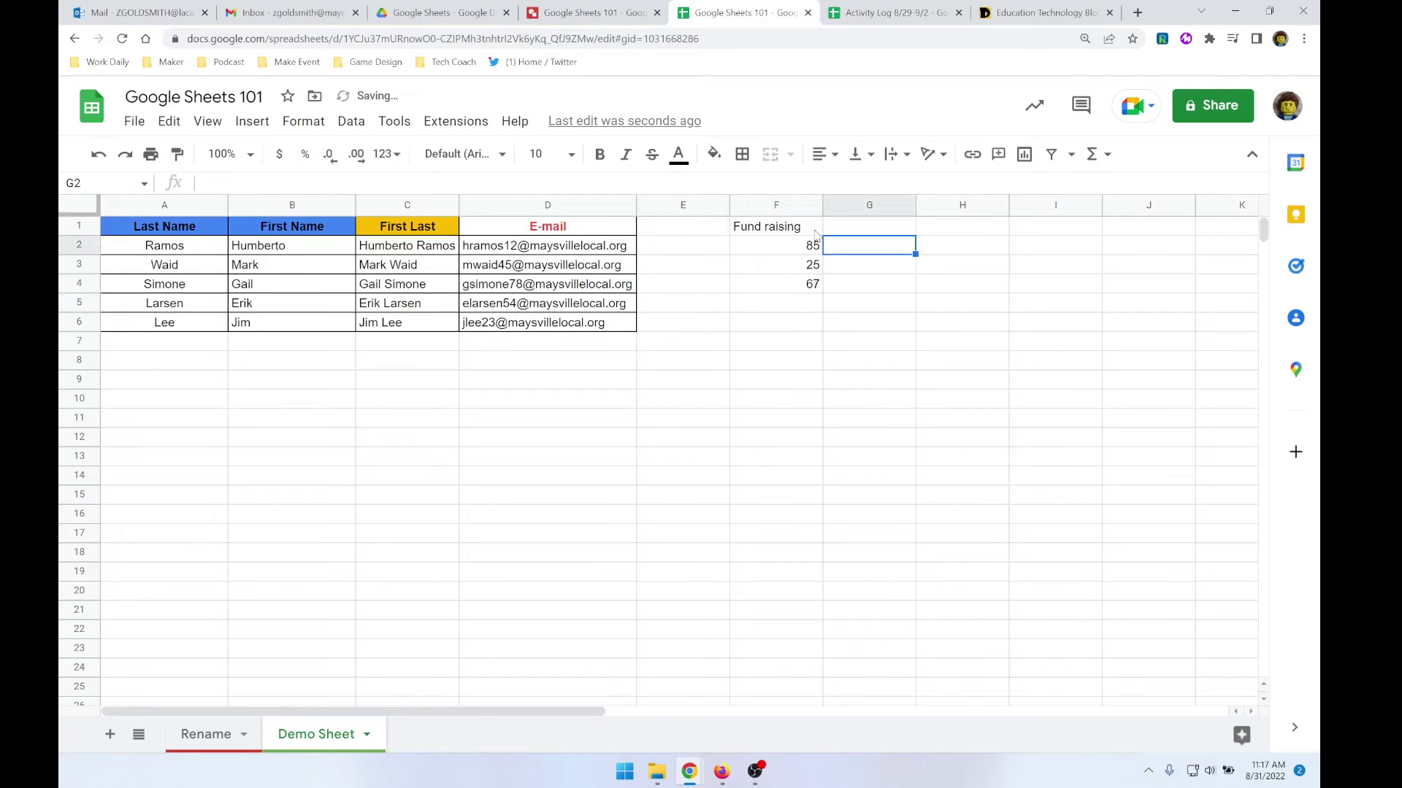
- Enter 78, 34, 90 in column G and 89, 67, 12 in column H, then start the G1 header
type("78")
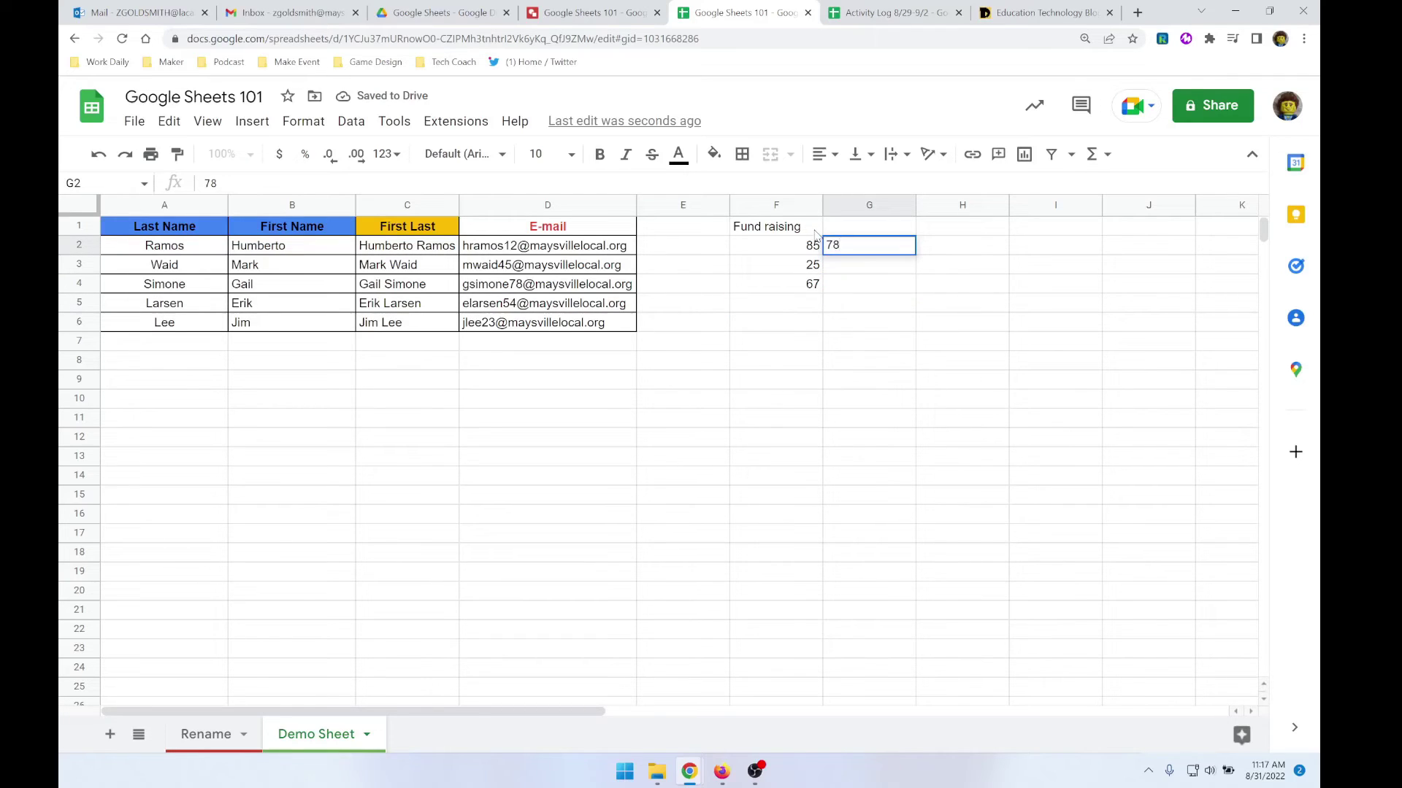
key("Return")
type("34")
key("Return")
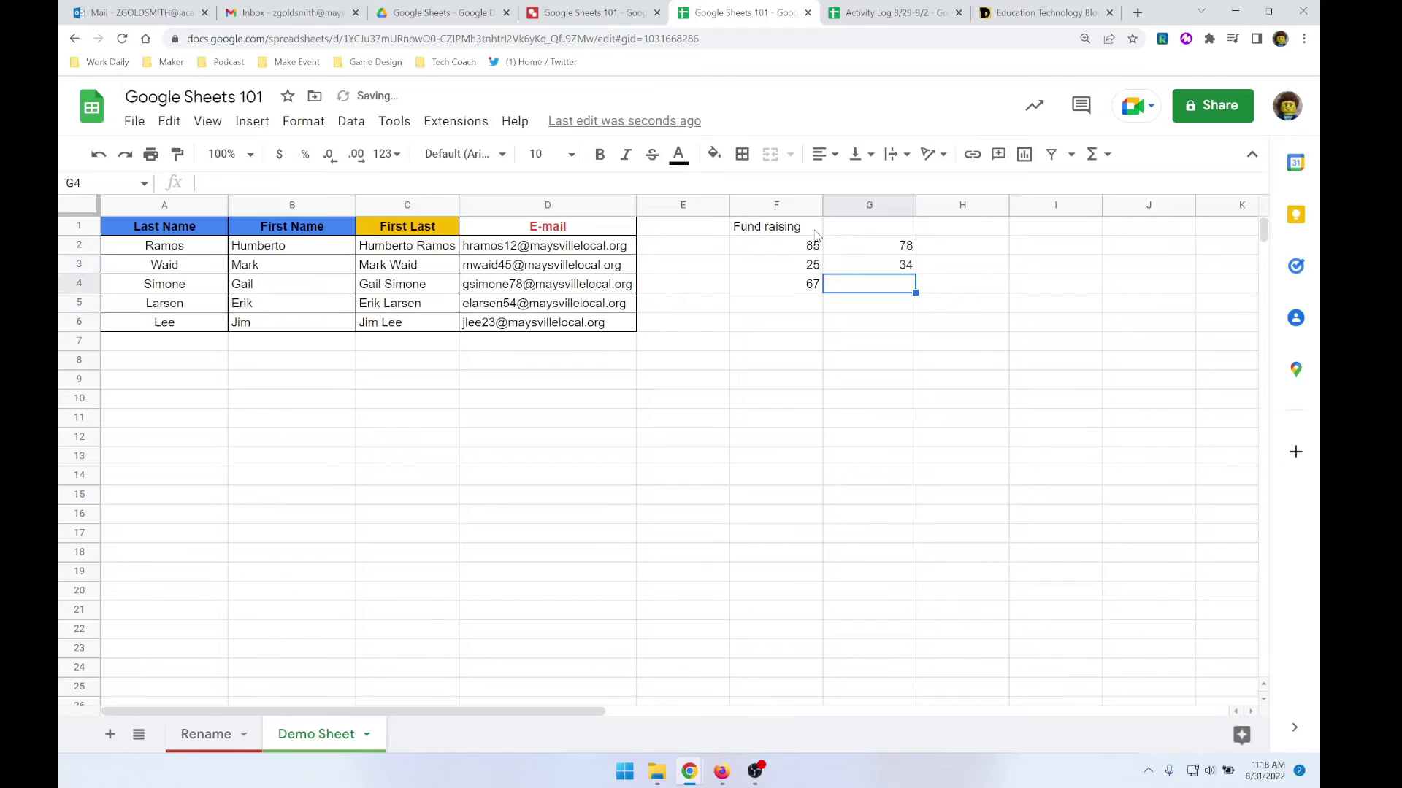
type("9")
key("Tab")
key("Up")
key("Up")
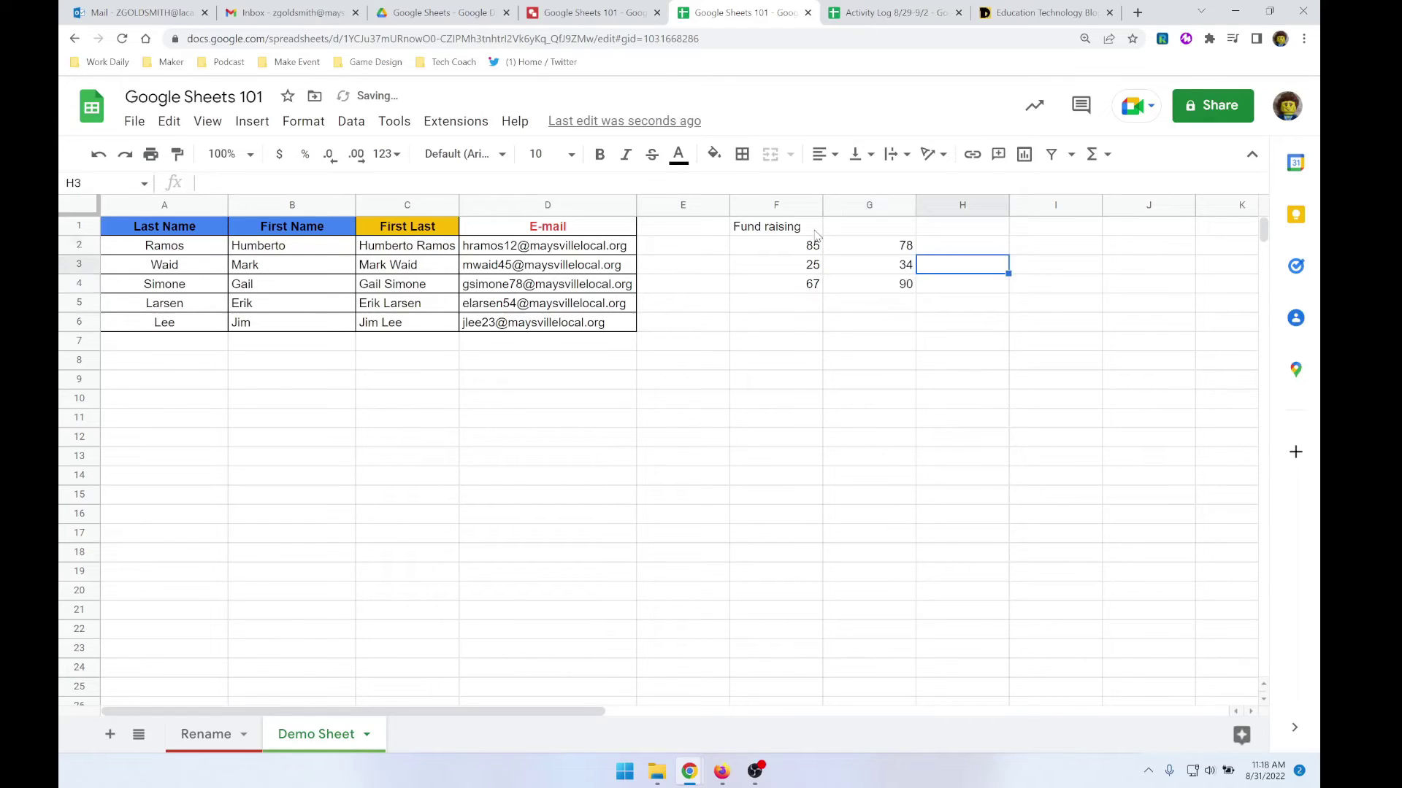
type("89")
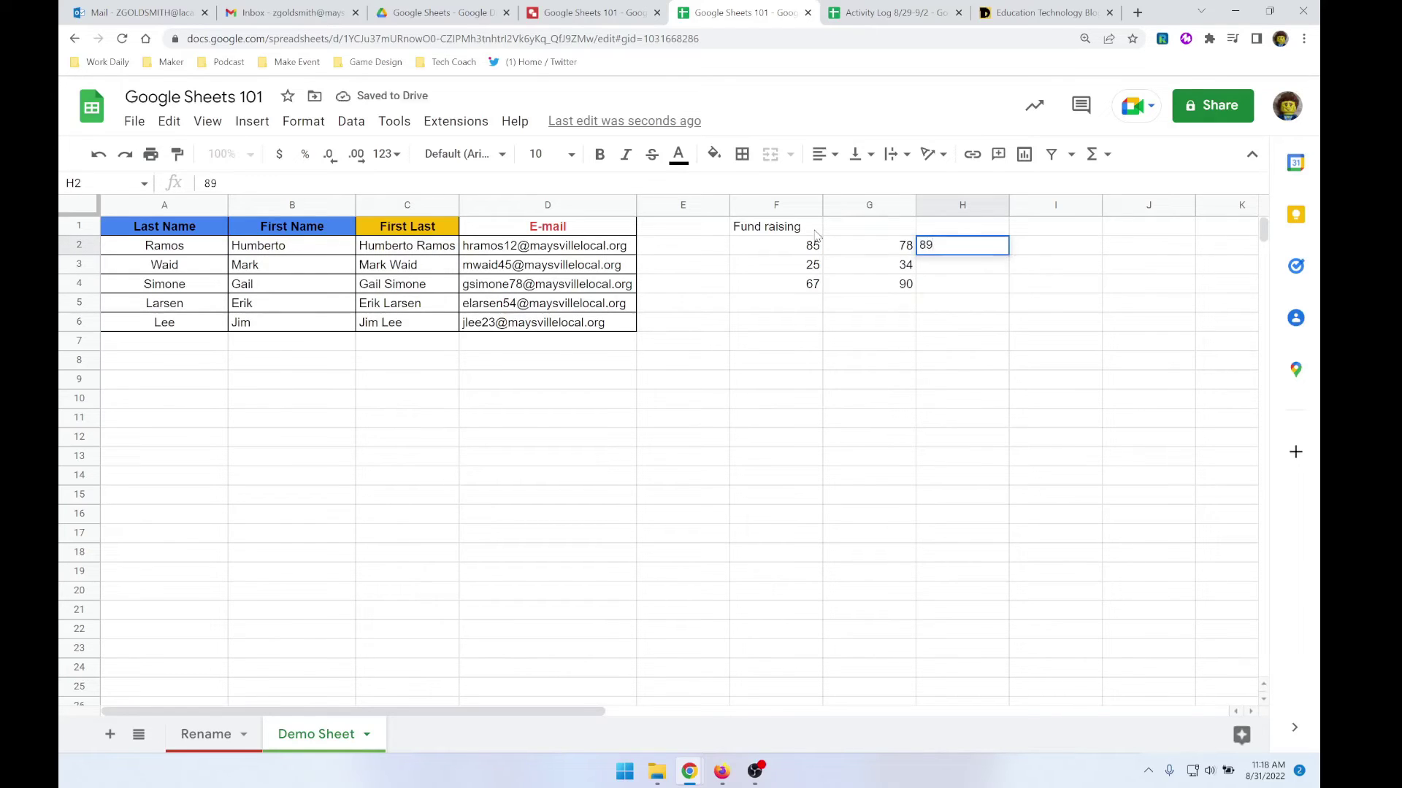
key("Return")
type("67")
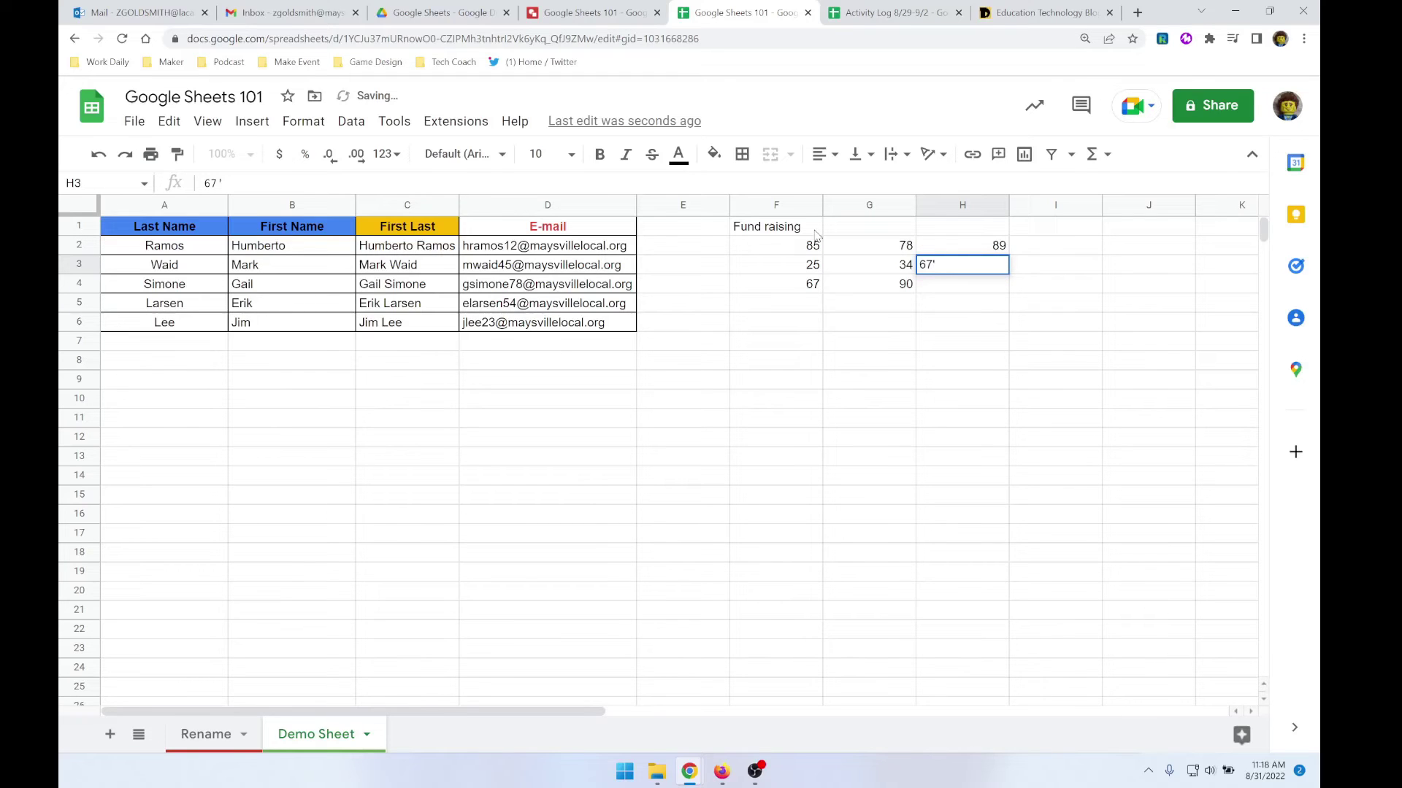
left_click(938, 283)
type("12")
left_click(853, 226)
type("F")
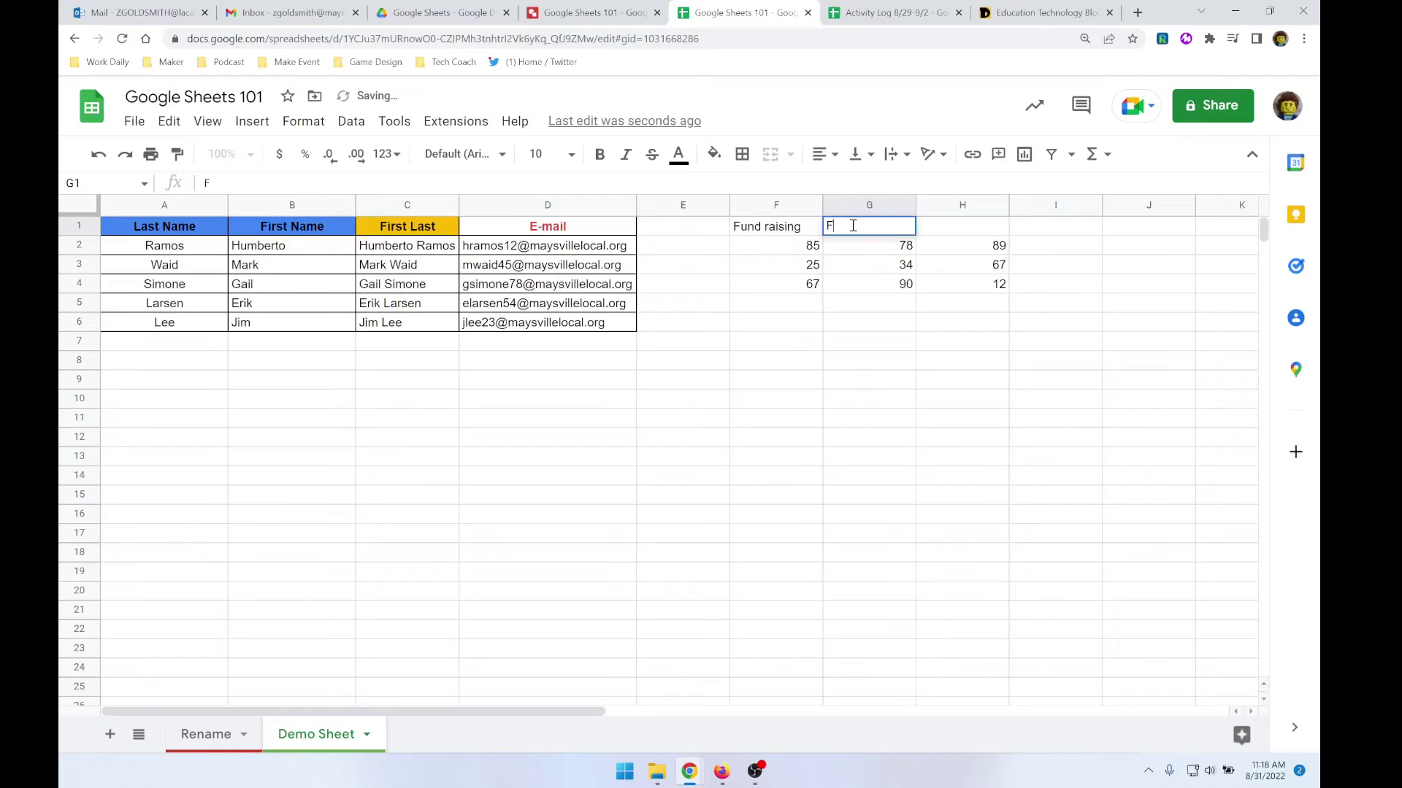
type("und raising")
- Label F1:H1 'Fund Raising', 'Fund Raising 2' and 'Fund Raising 3' with a capital R
key("Tab")
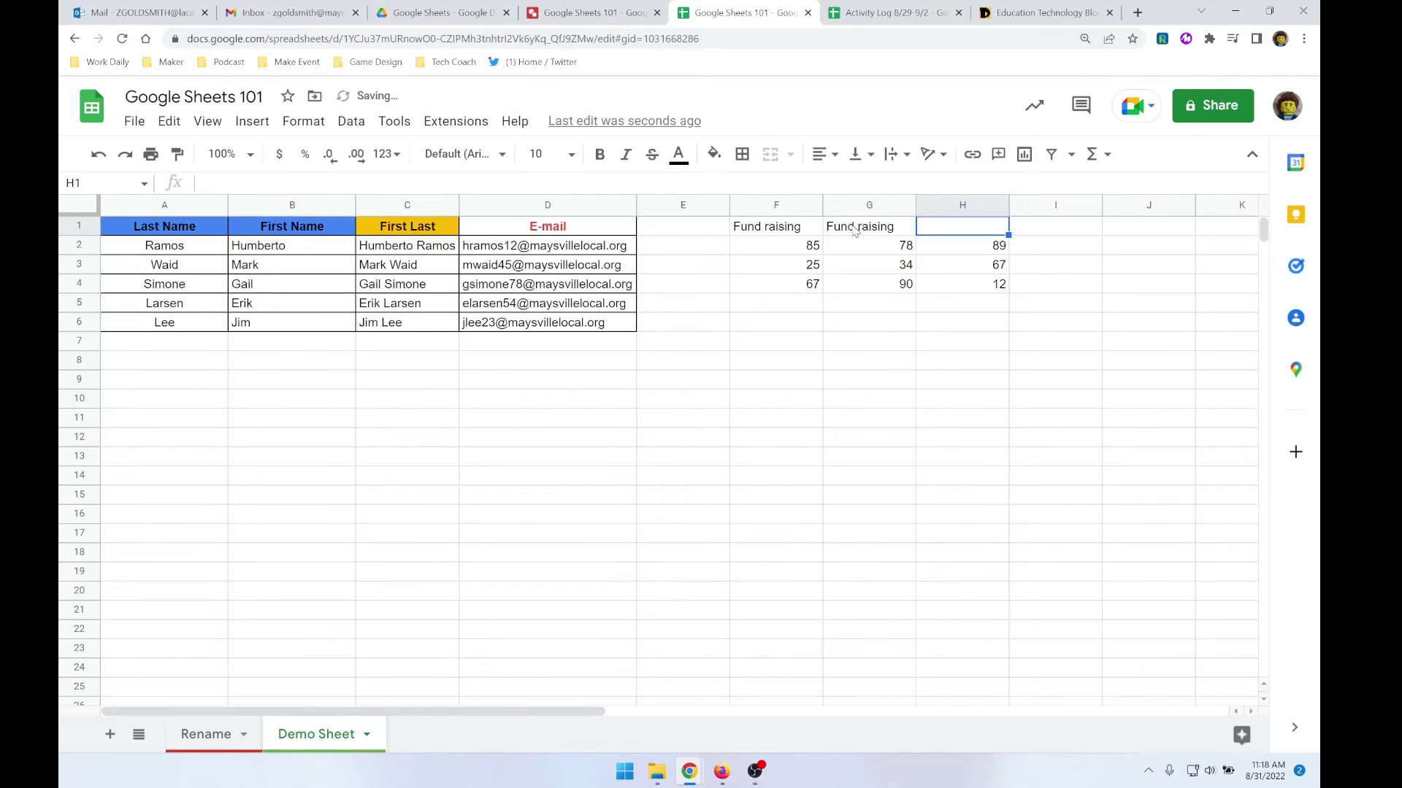
double_click(903, 224)
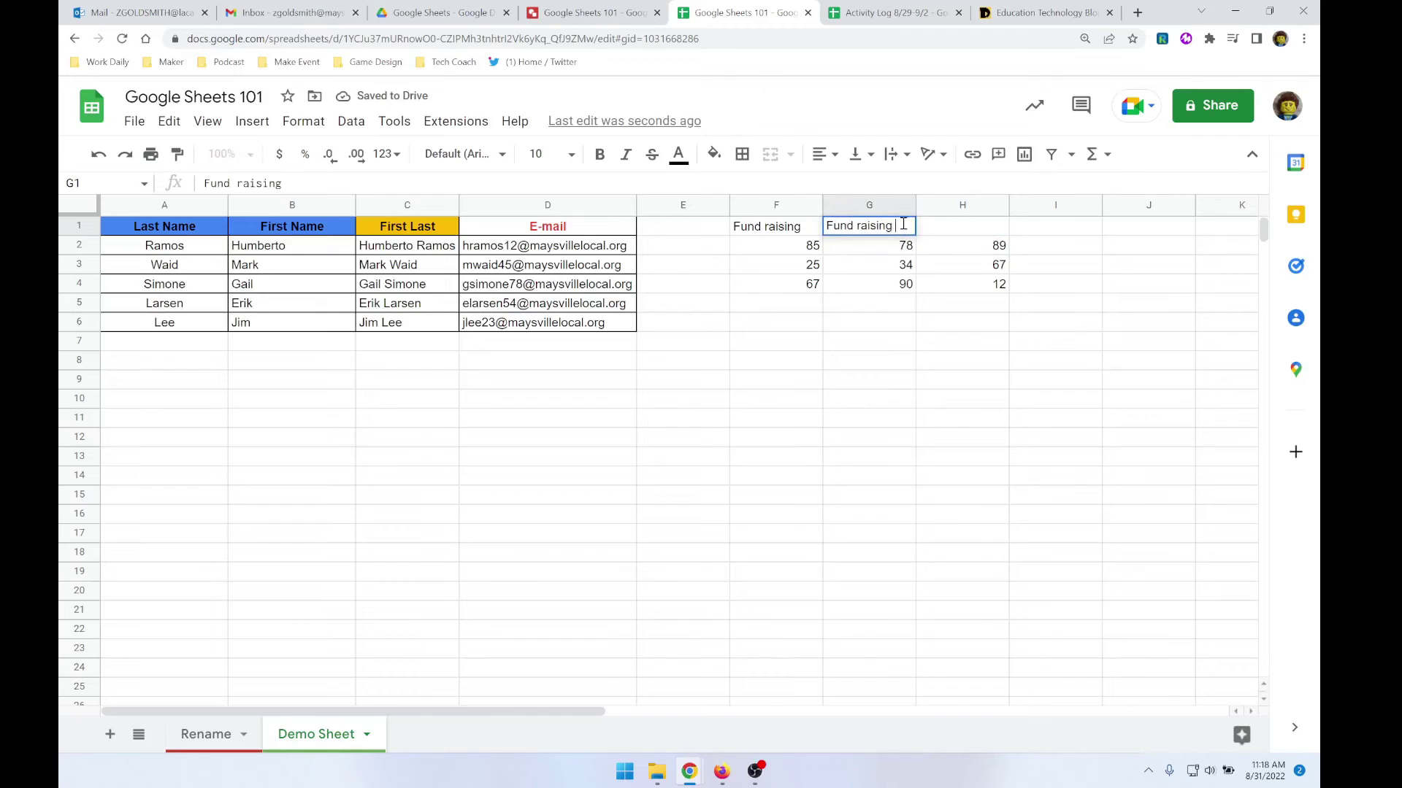
key("Tab")
type("Fund Raising 3")
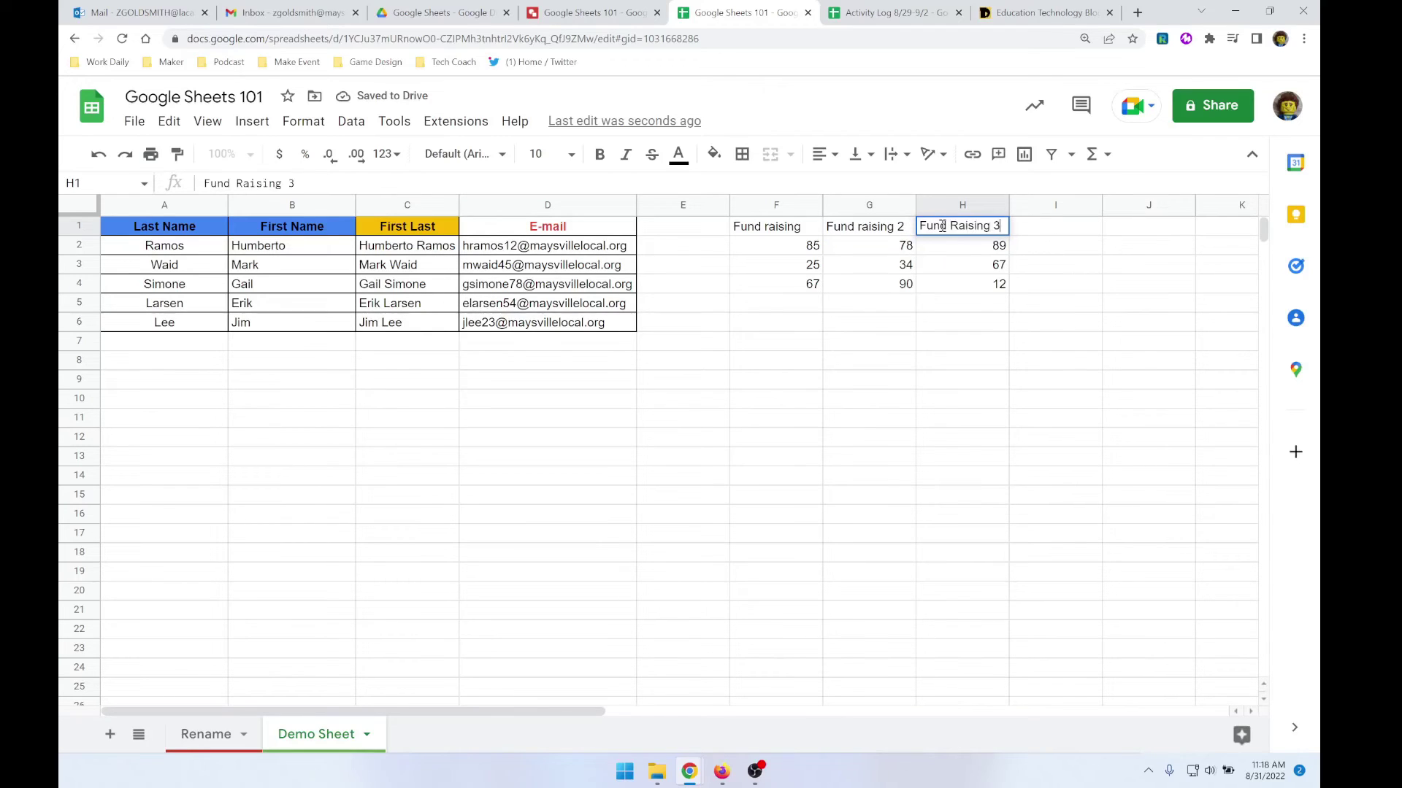
left_click(871, 227)
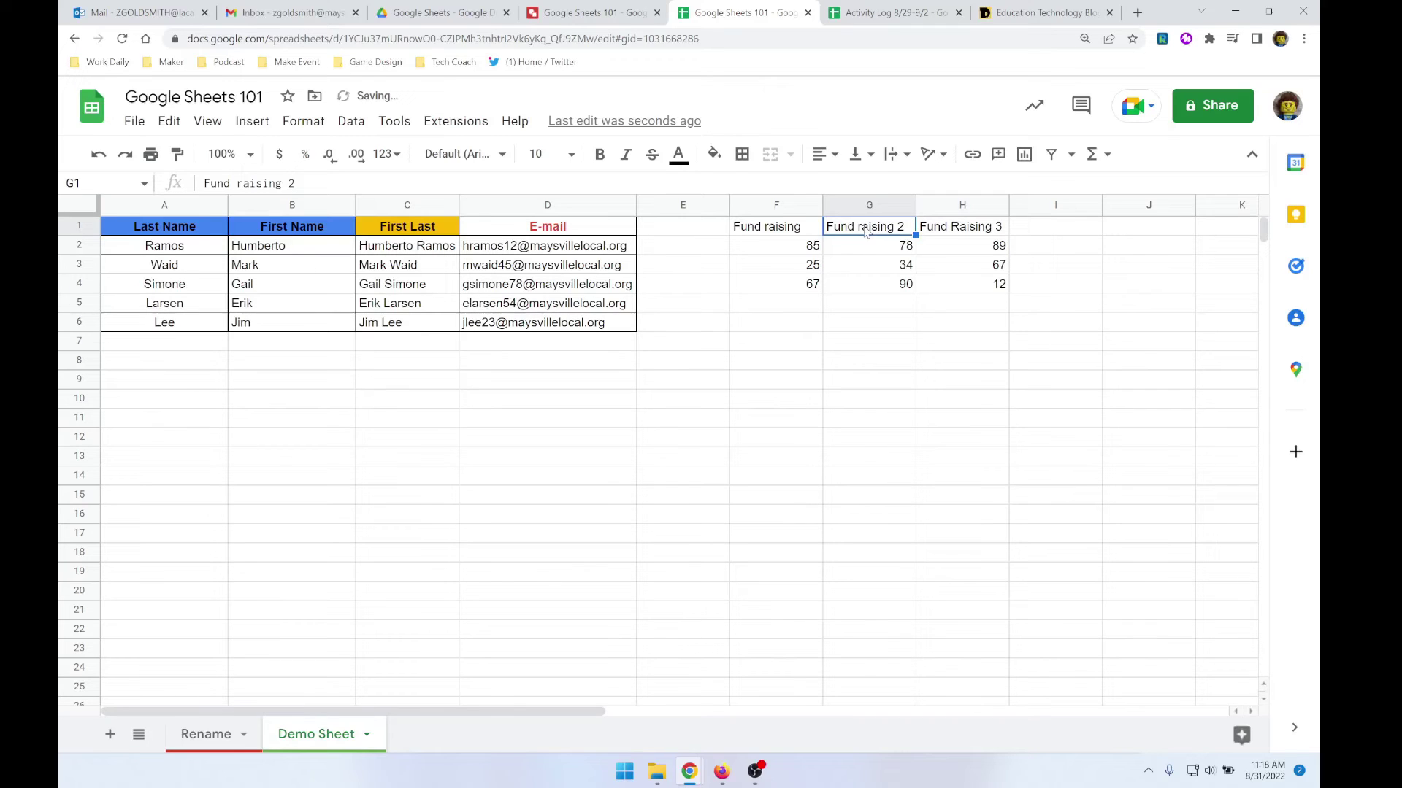
double_click(864, 226)
key("BackSpace")
type("R")
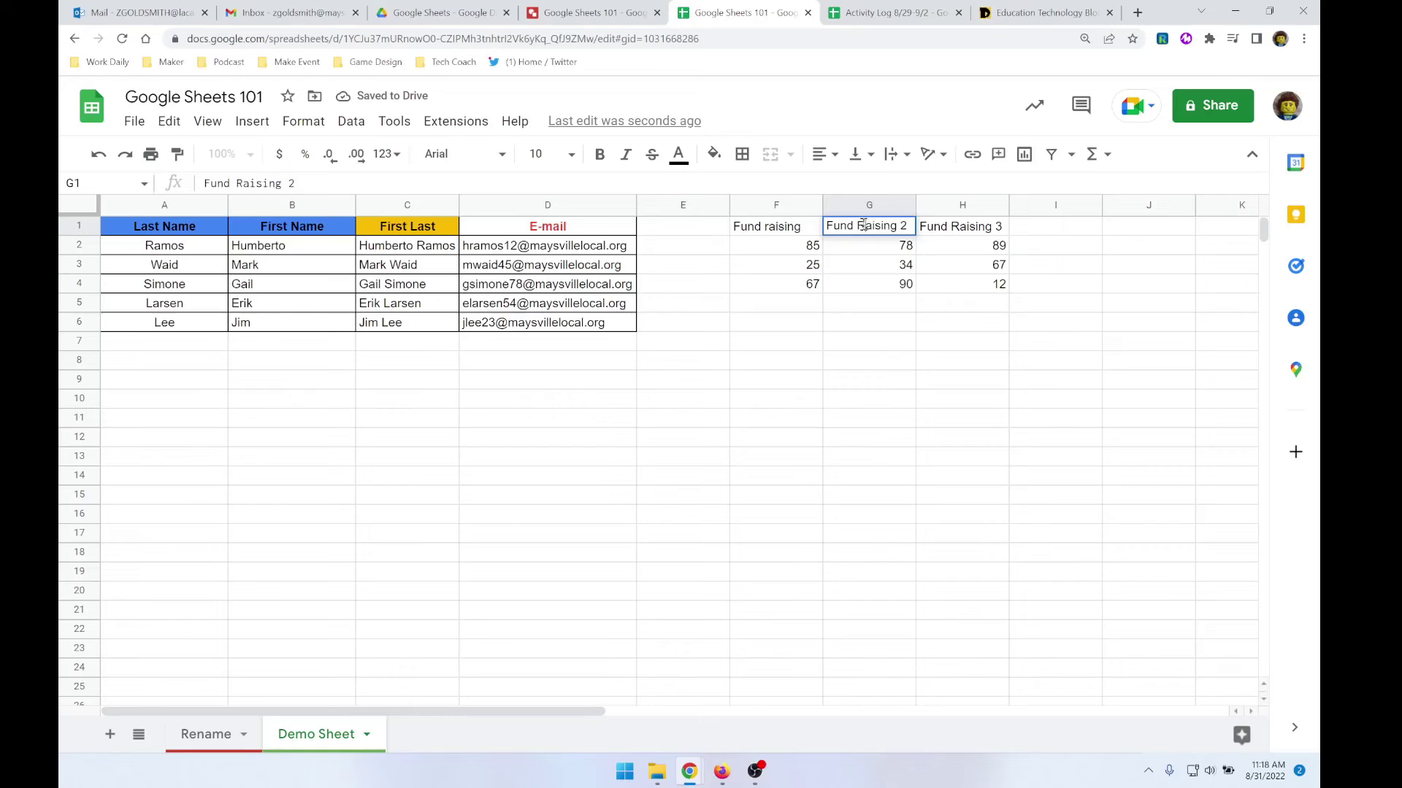
double_click(743, 226)
left_click(768, 225)
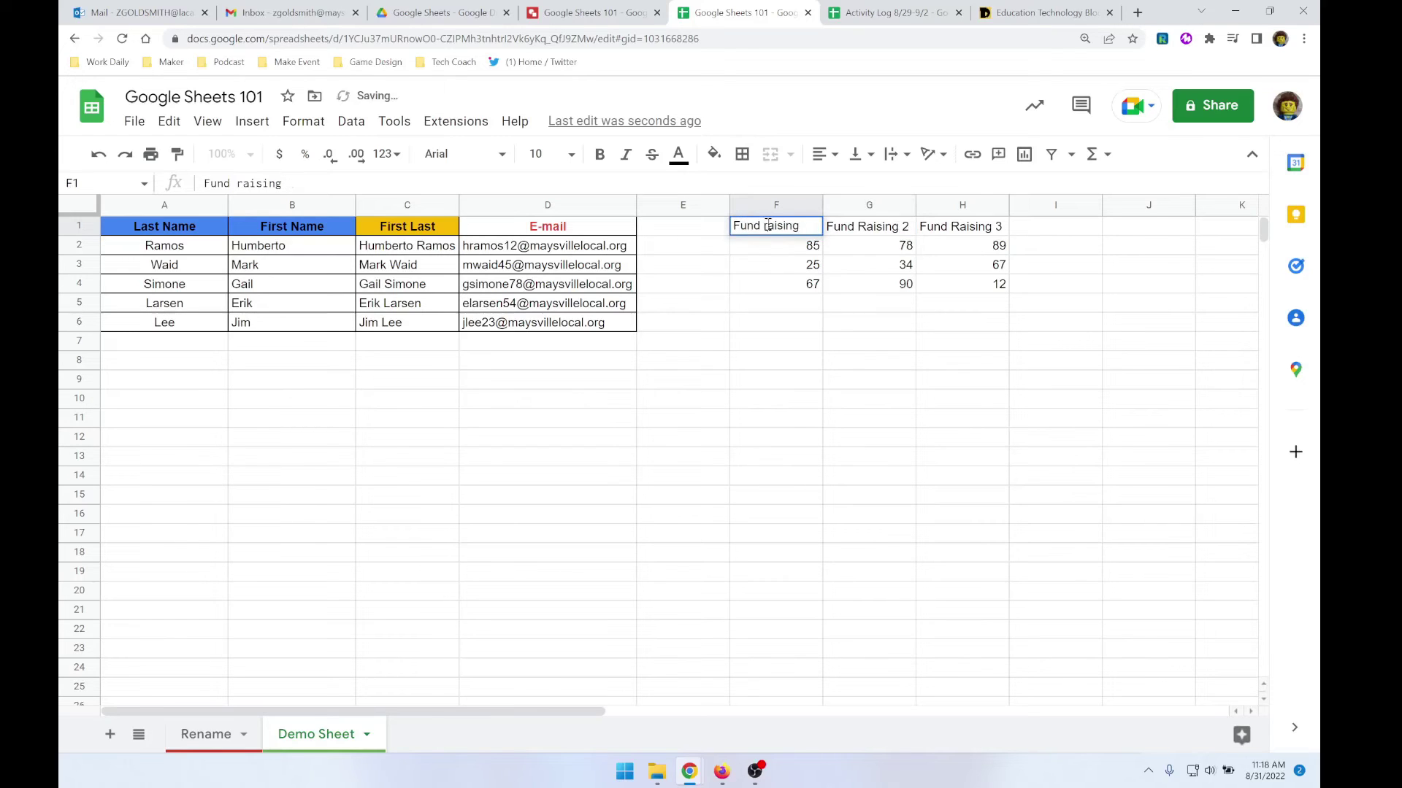
key("BackSpace")
type("R")
left_click(838, 251)
- Rotate the three F1:H1 headers to Tilt up
left_click_drag(785, 226, 981, 229)
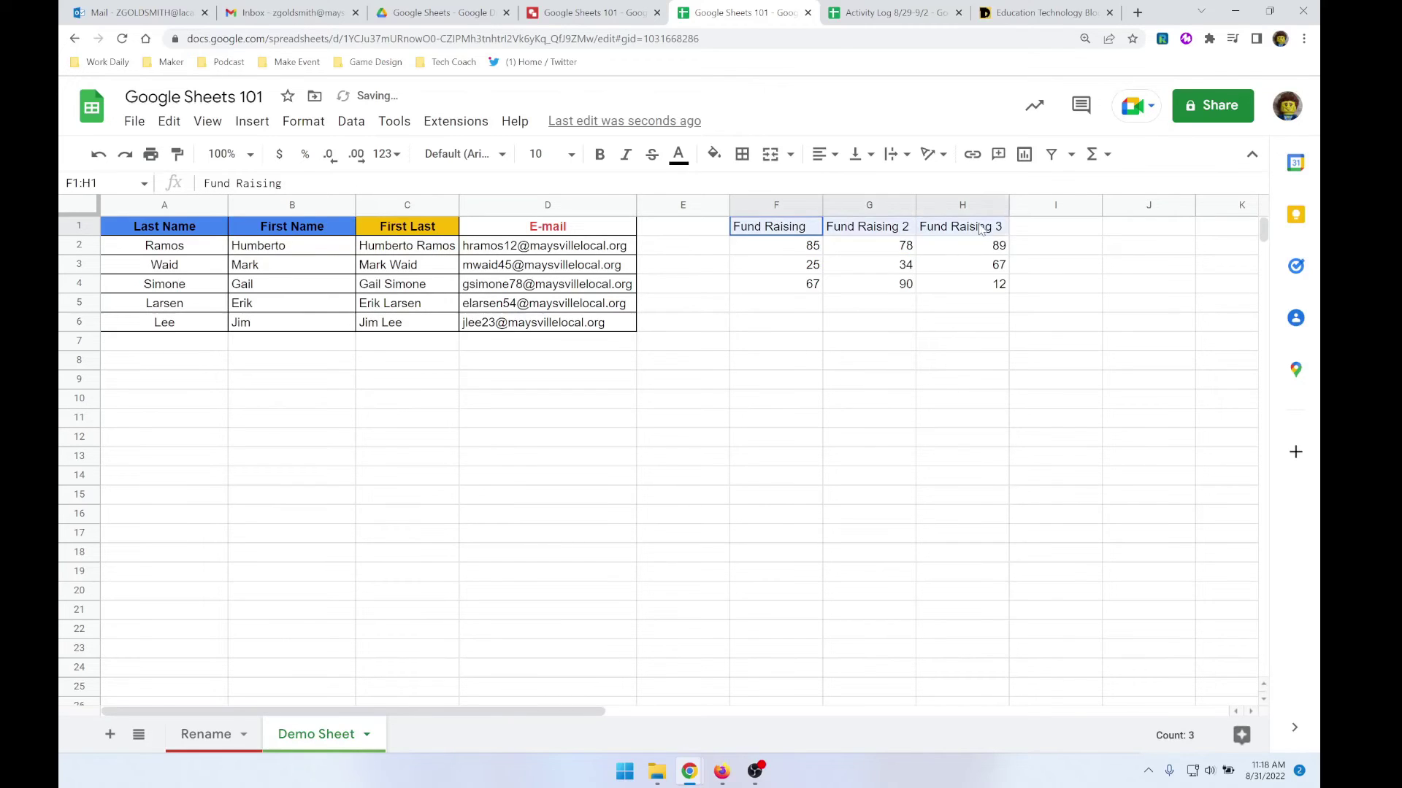
left_click(932, 154)
left_click(952, 187)
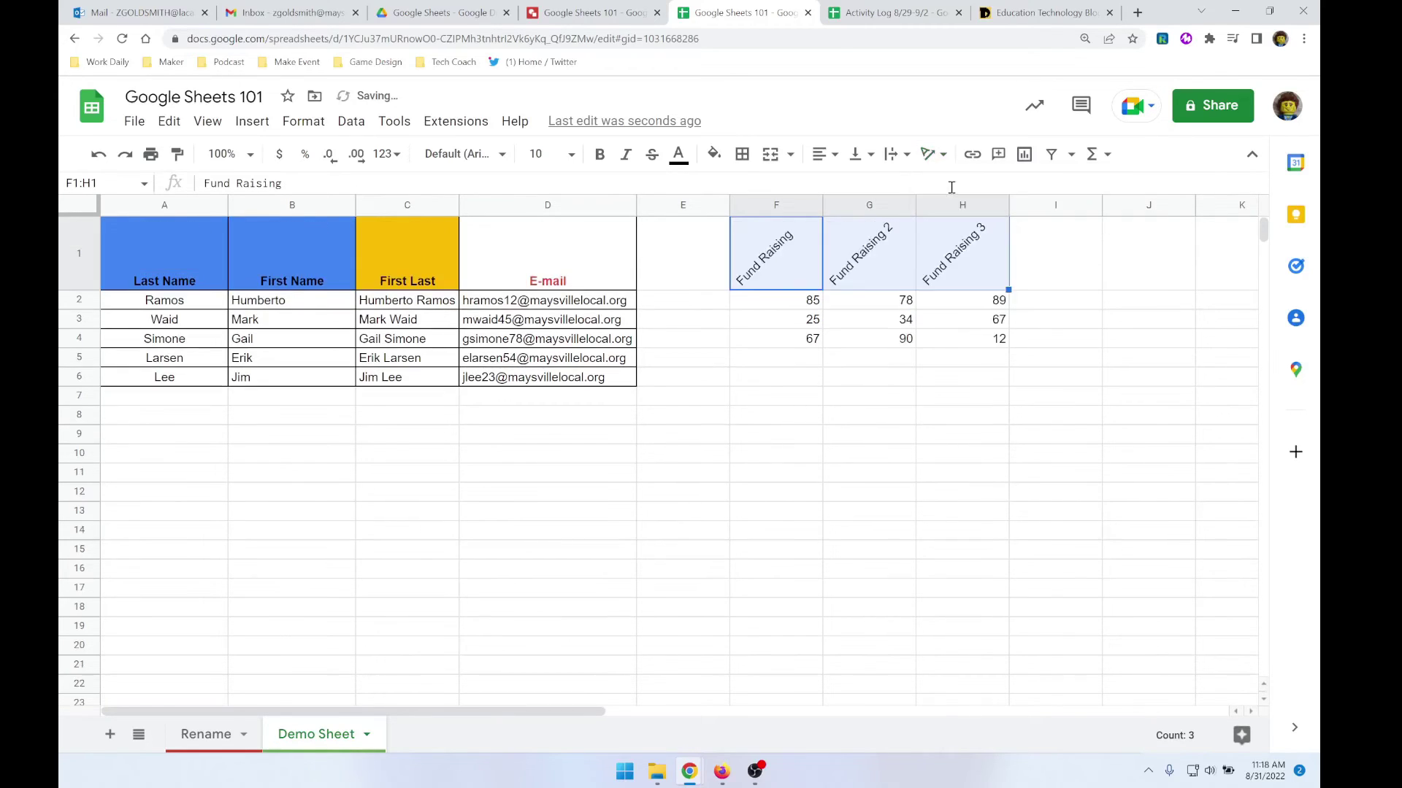
left_click(834, 344)
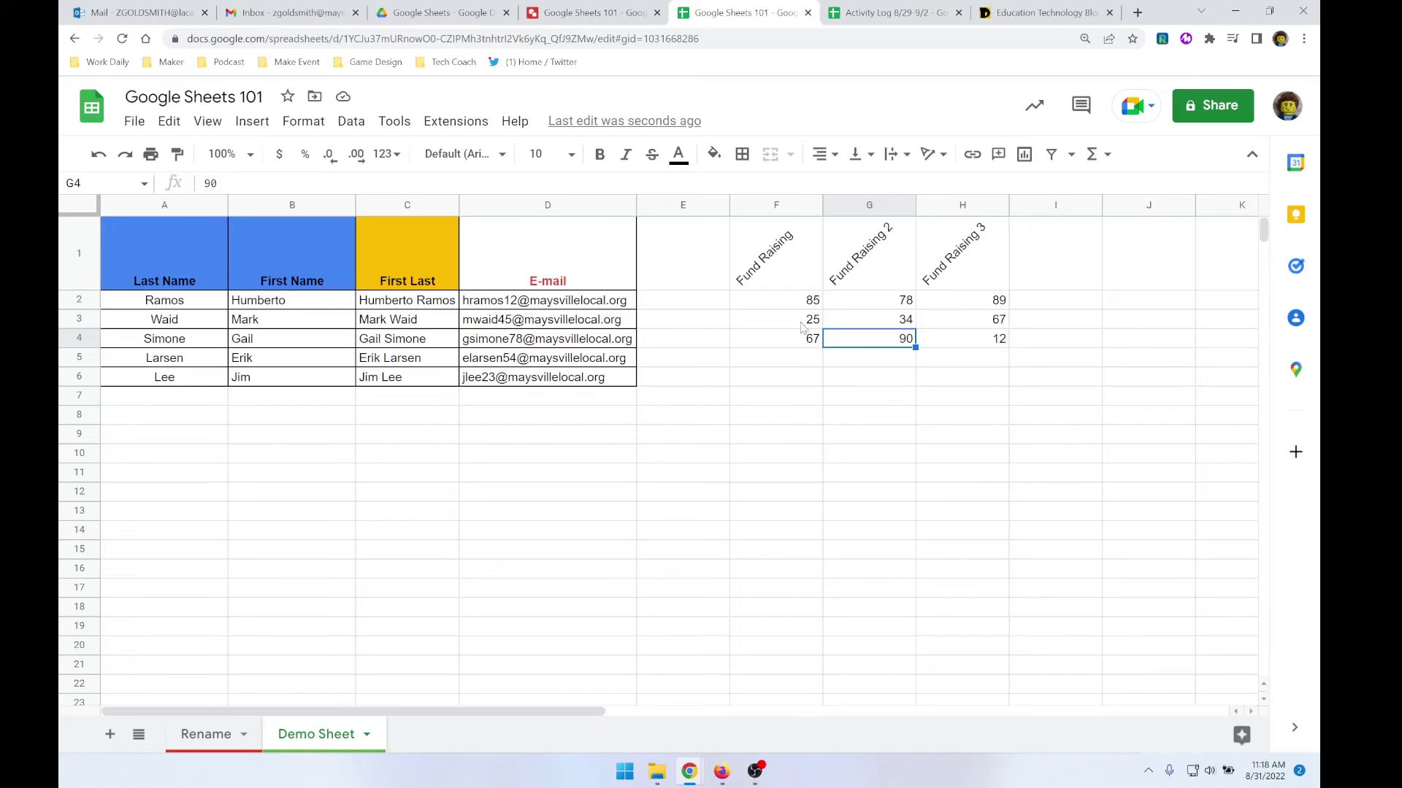
left_click(782, 352)
- Total the first Fund Raising column in F5 with =F2+F3+F4
type("=")
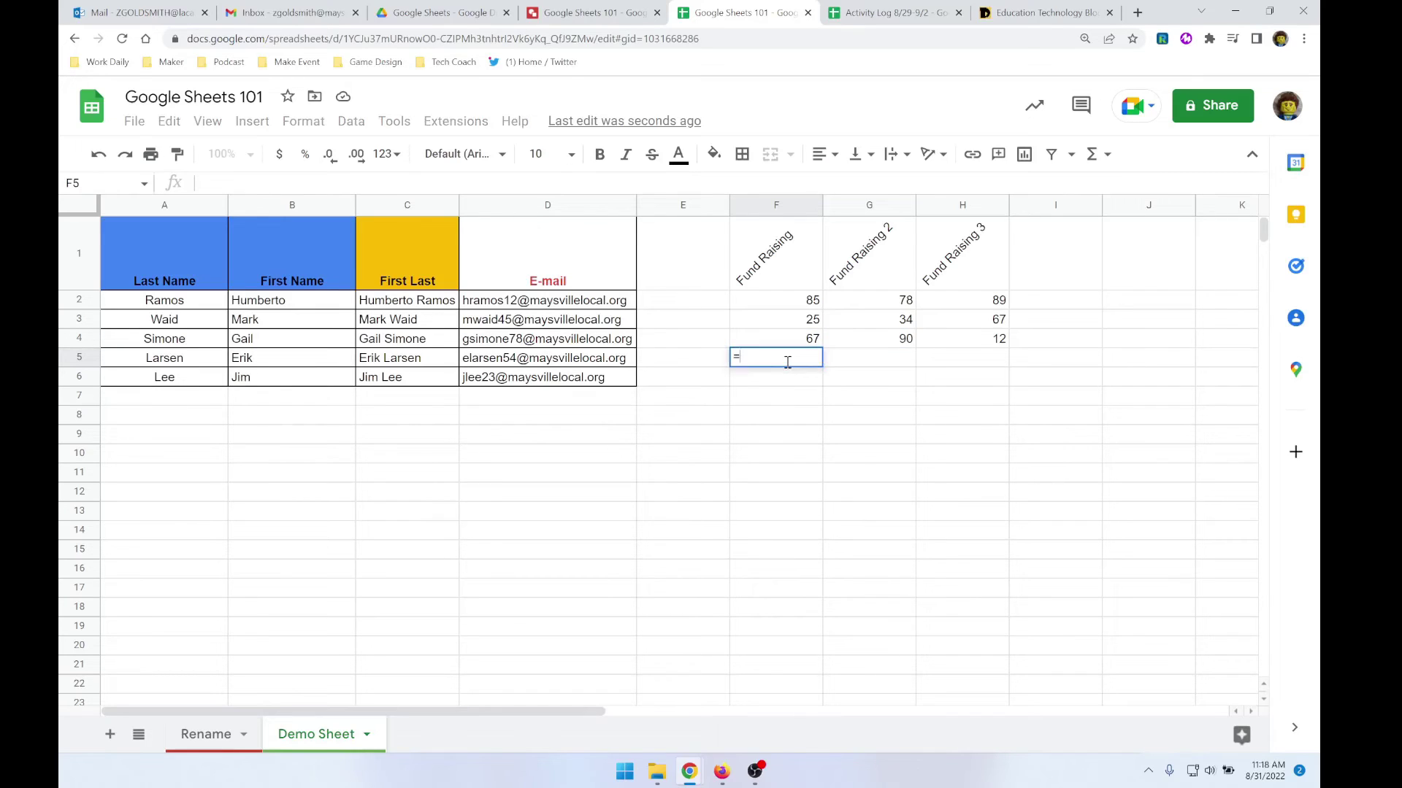
left_click(796, 305)
type("+")
left_click(744, 321)
type("+")
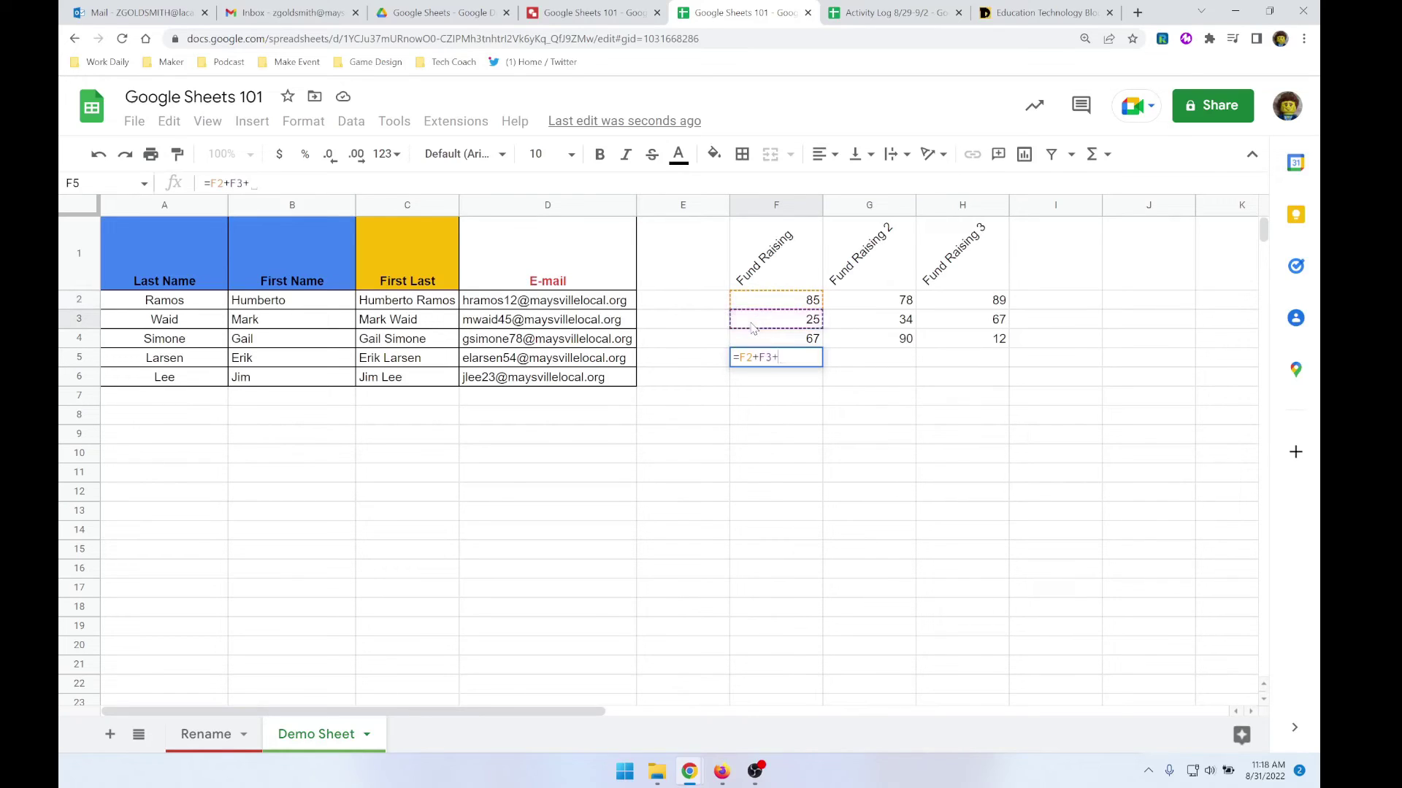
left_click(765, 341)
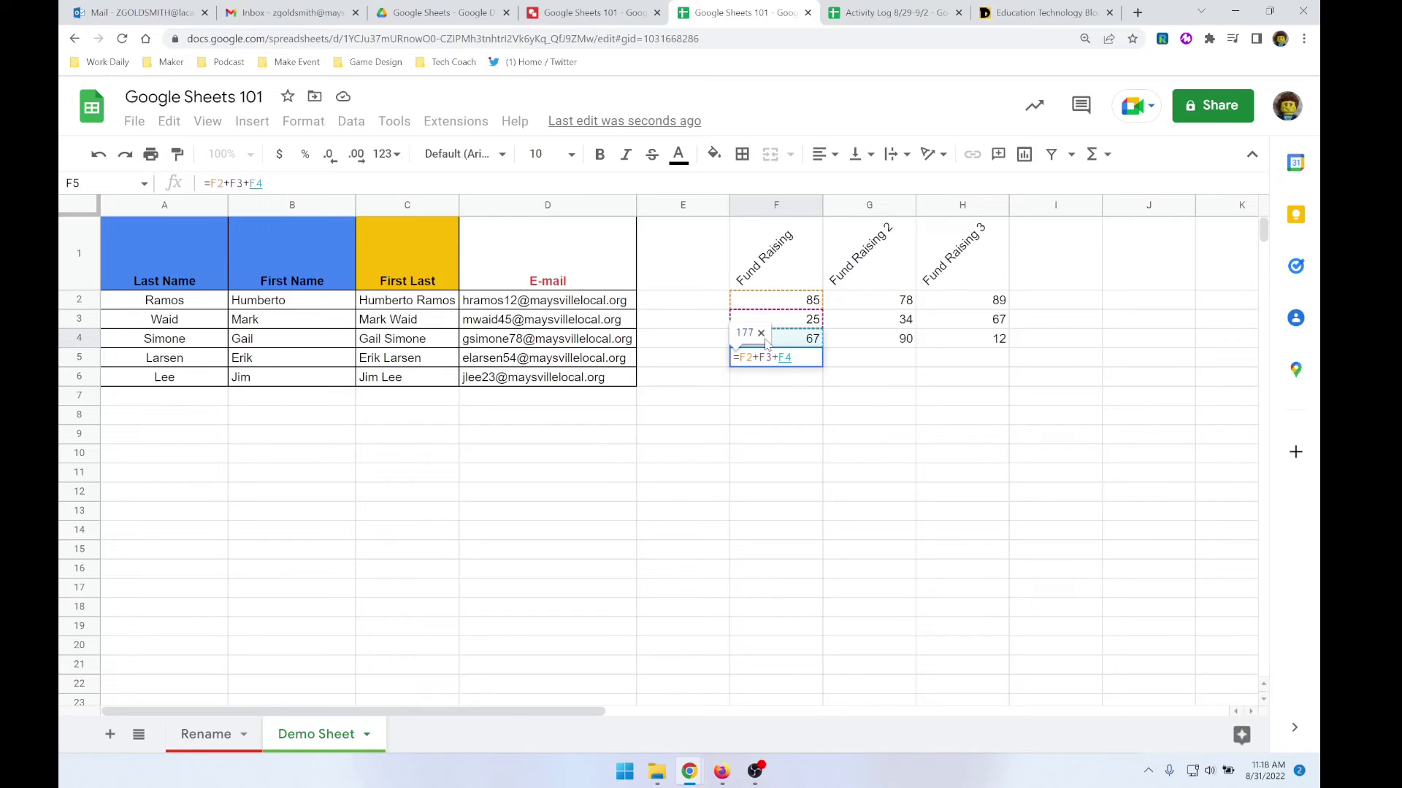
key("Return")
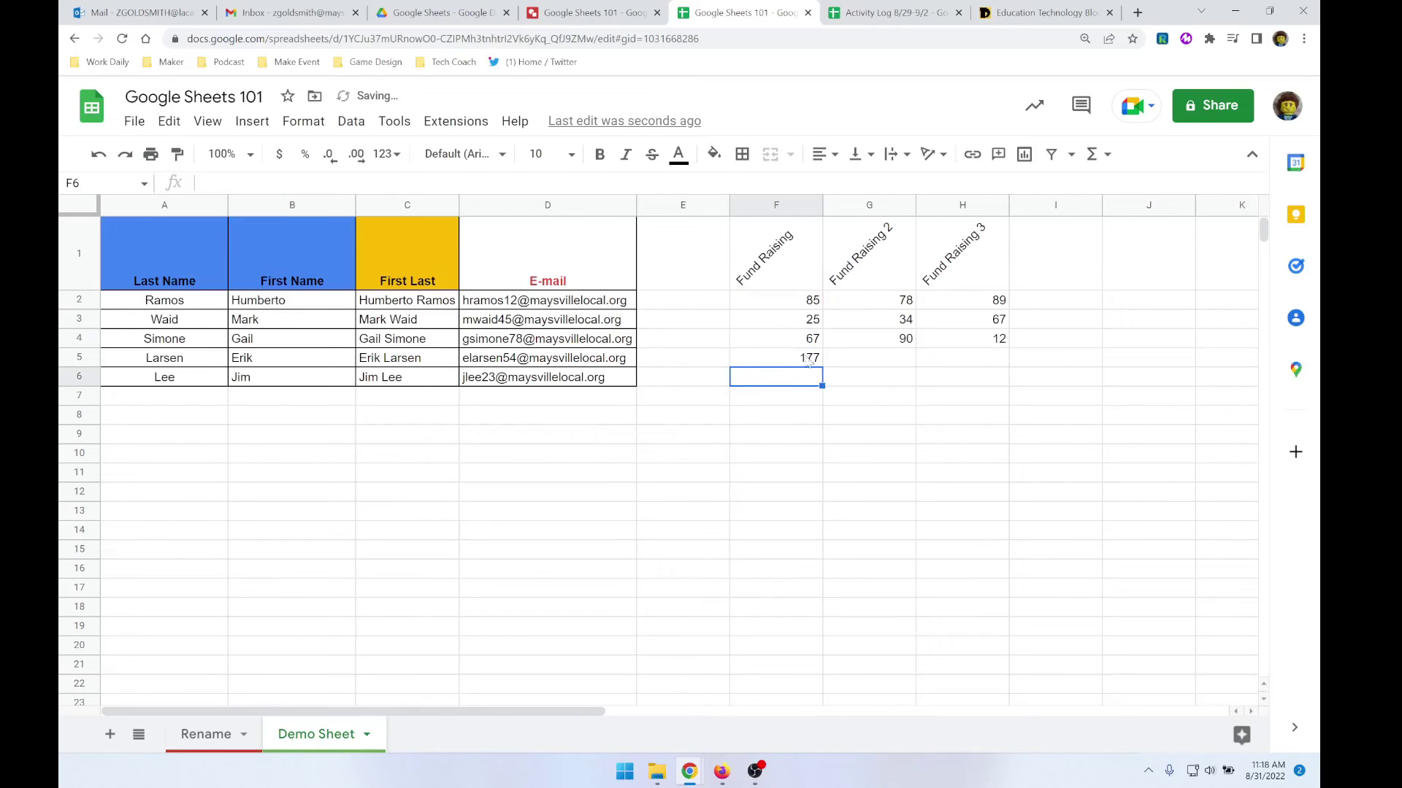
- Replace the F5 formula with =SUM(F2:F4) from the autocomplete suggestion
left_click(798, 363)
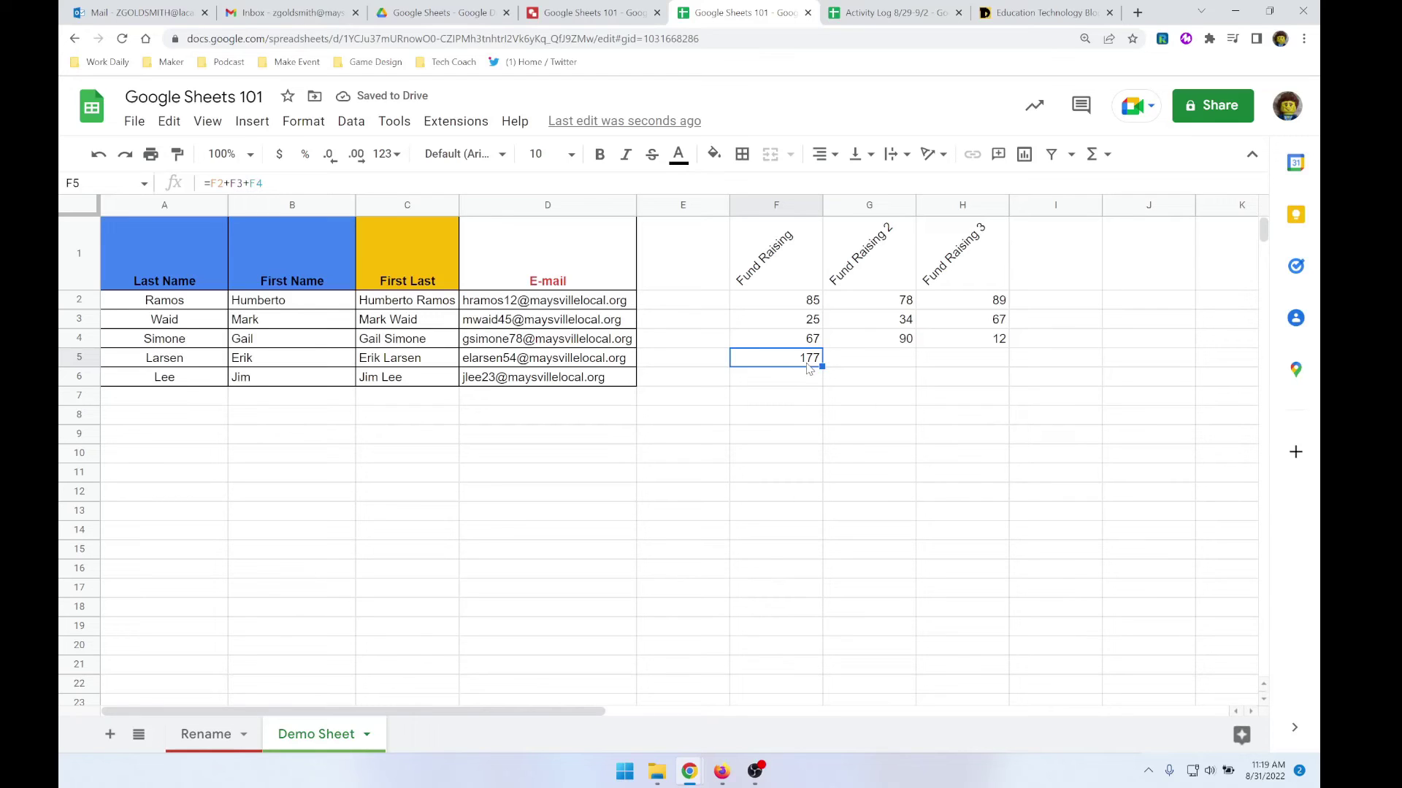
type("=")
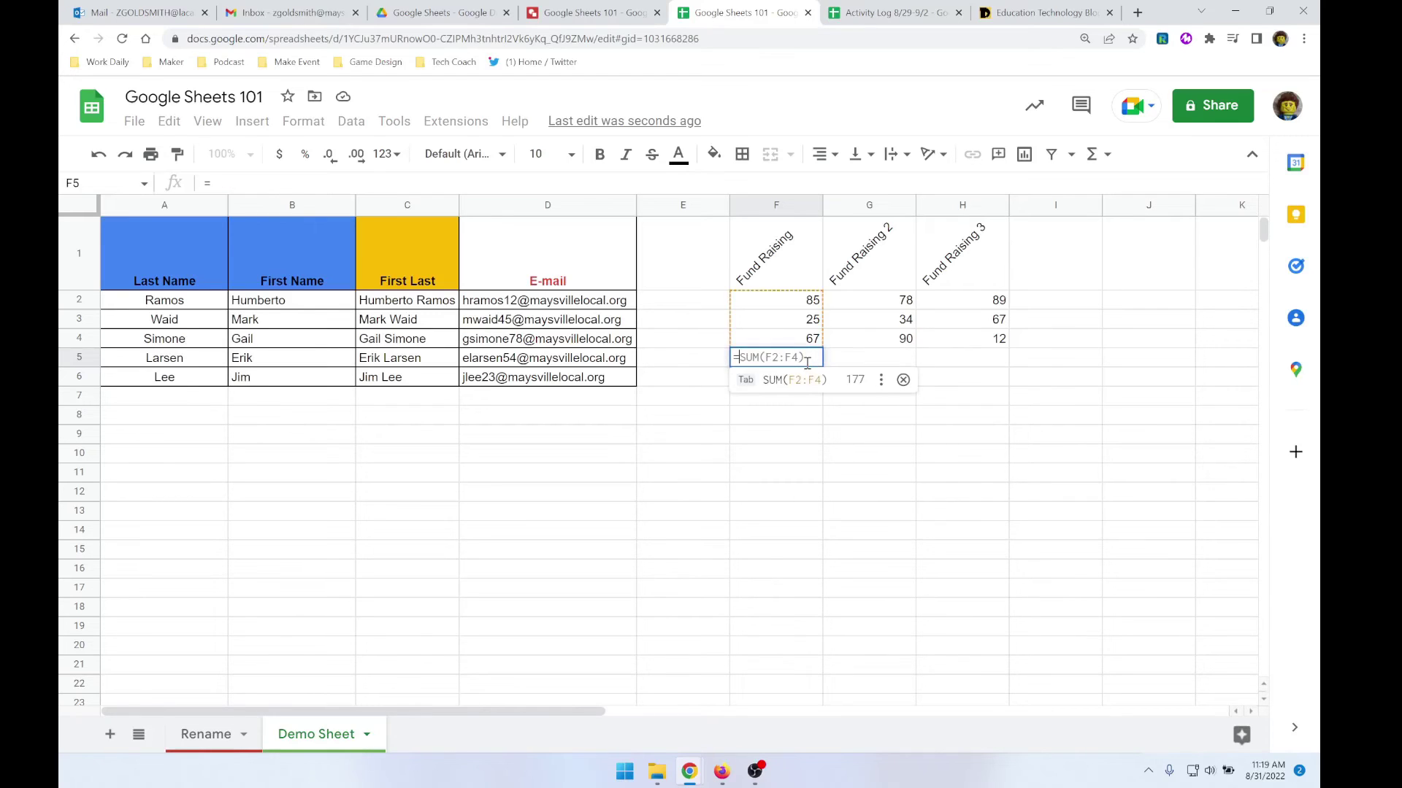
type("s")
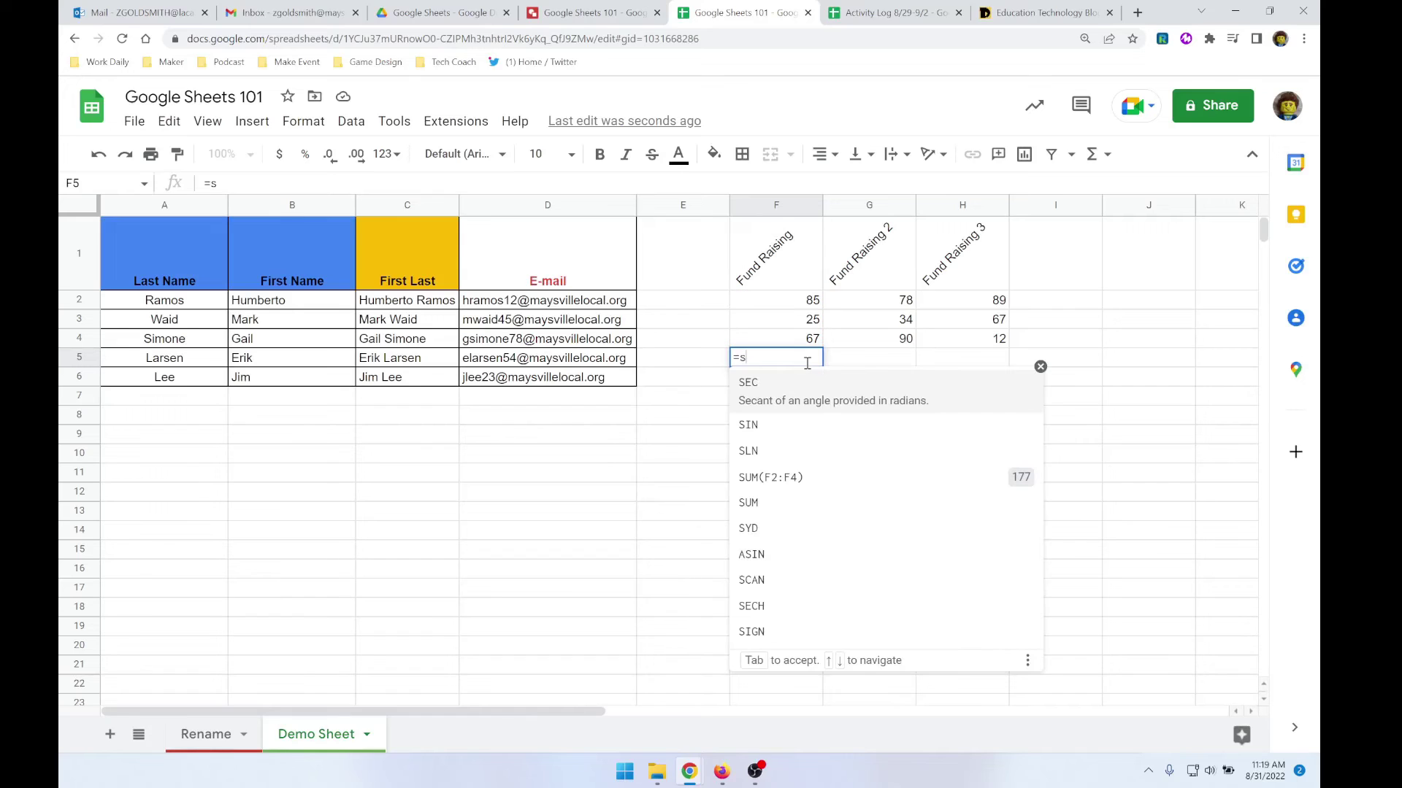
key("BackSpace")
type("sum")
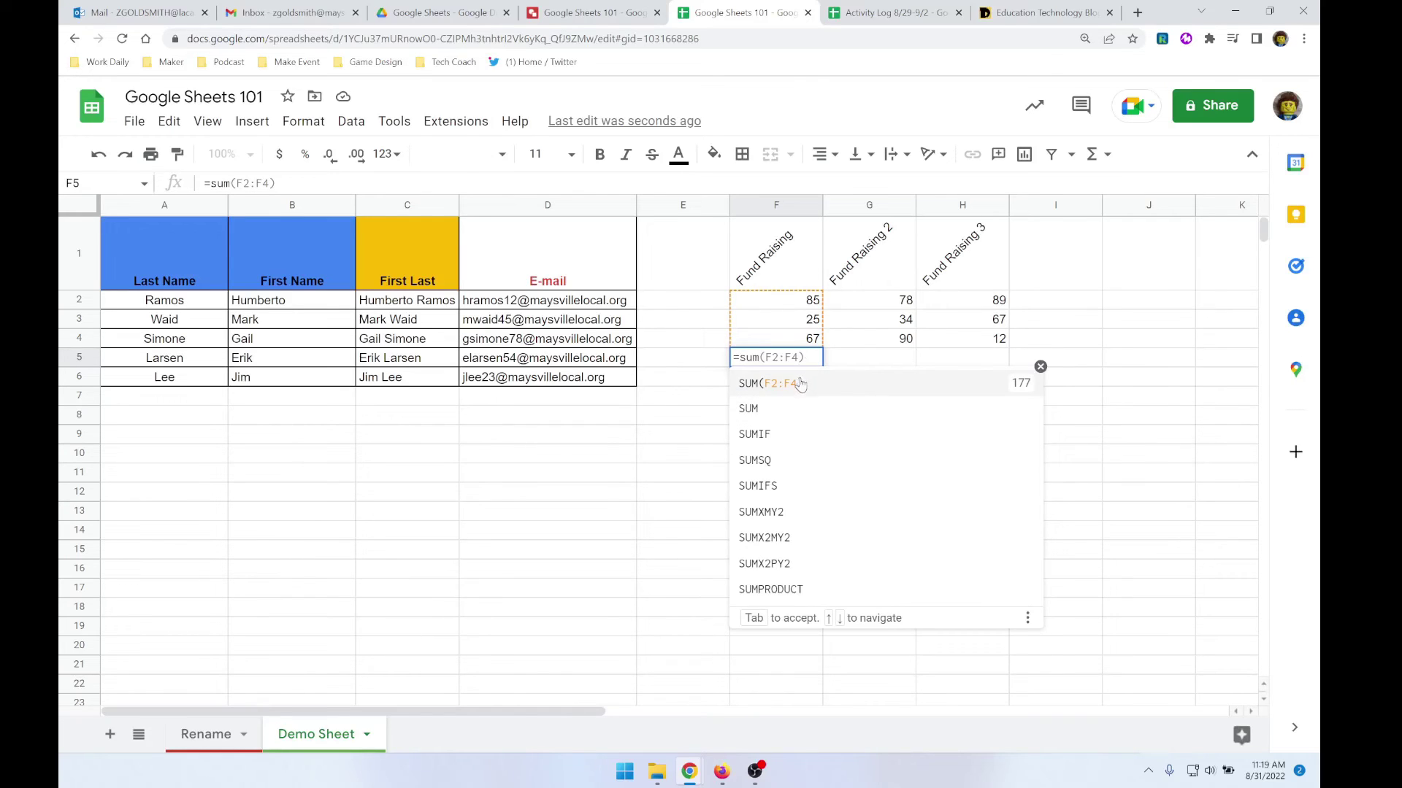
left_click(798, 386)
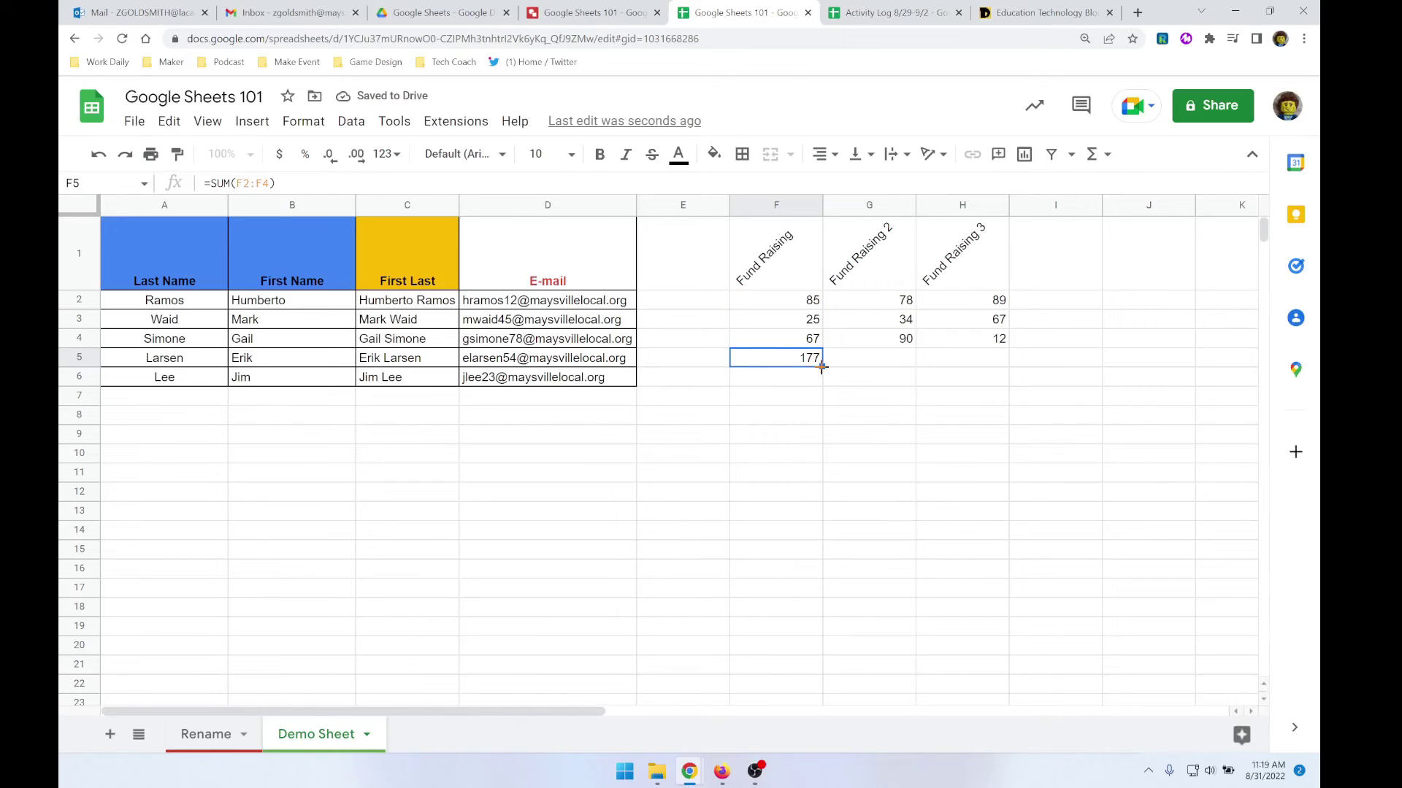
- Fill the totals across G5:H5 (202, 168) and add =AVERAGE(F2:H2) row averages down column I
left_click_drag(877, 367, 965, 366)
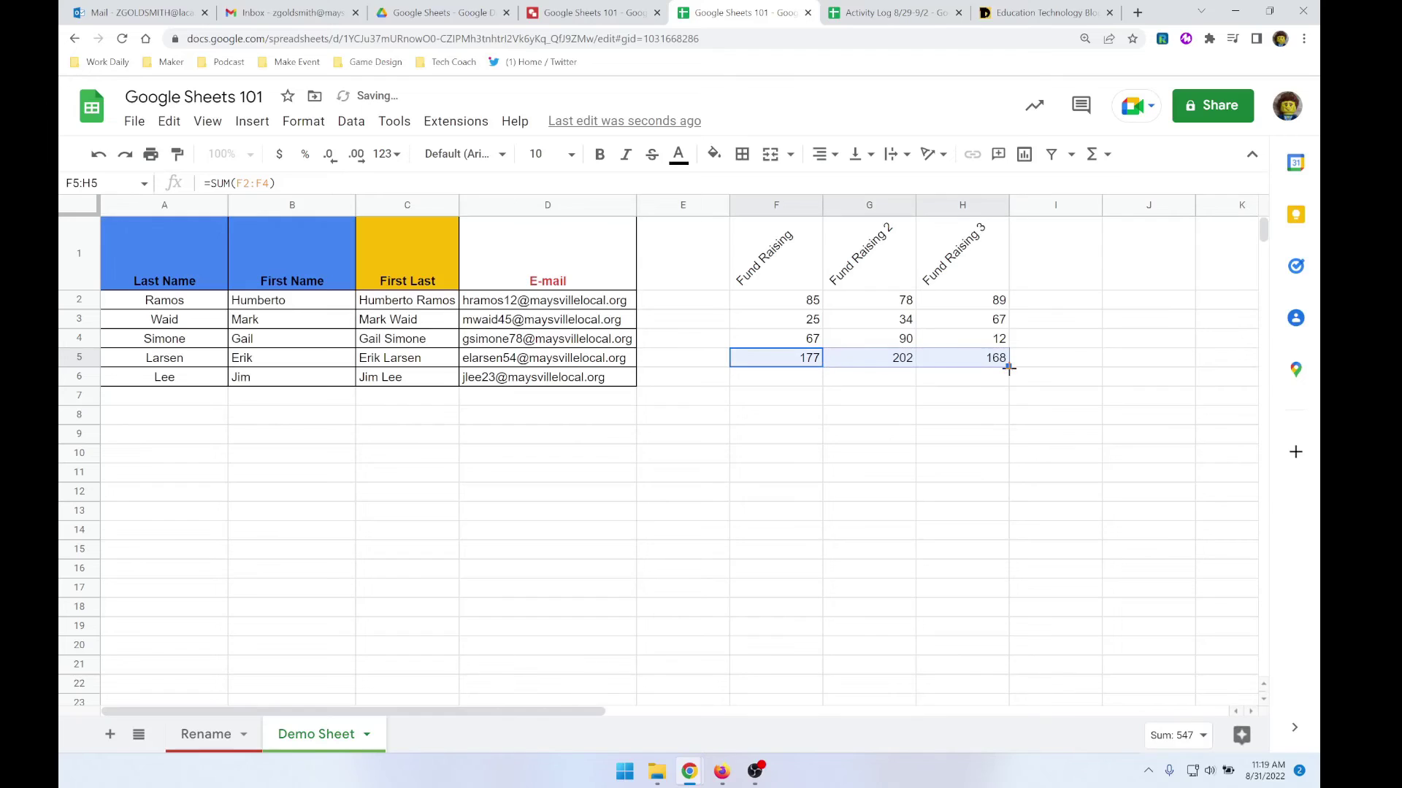
left_click(1064, 305)
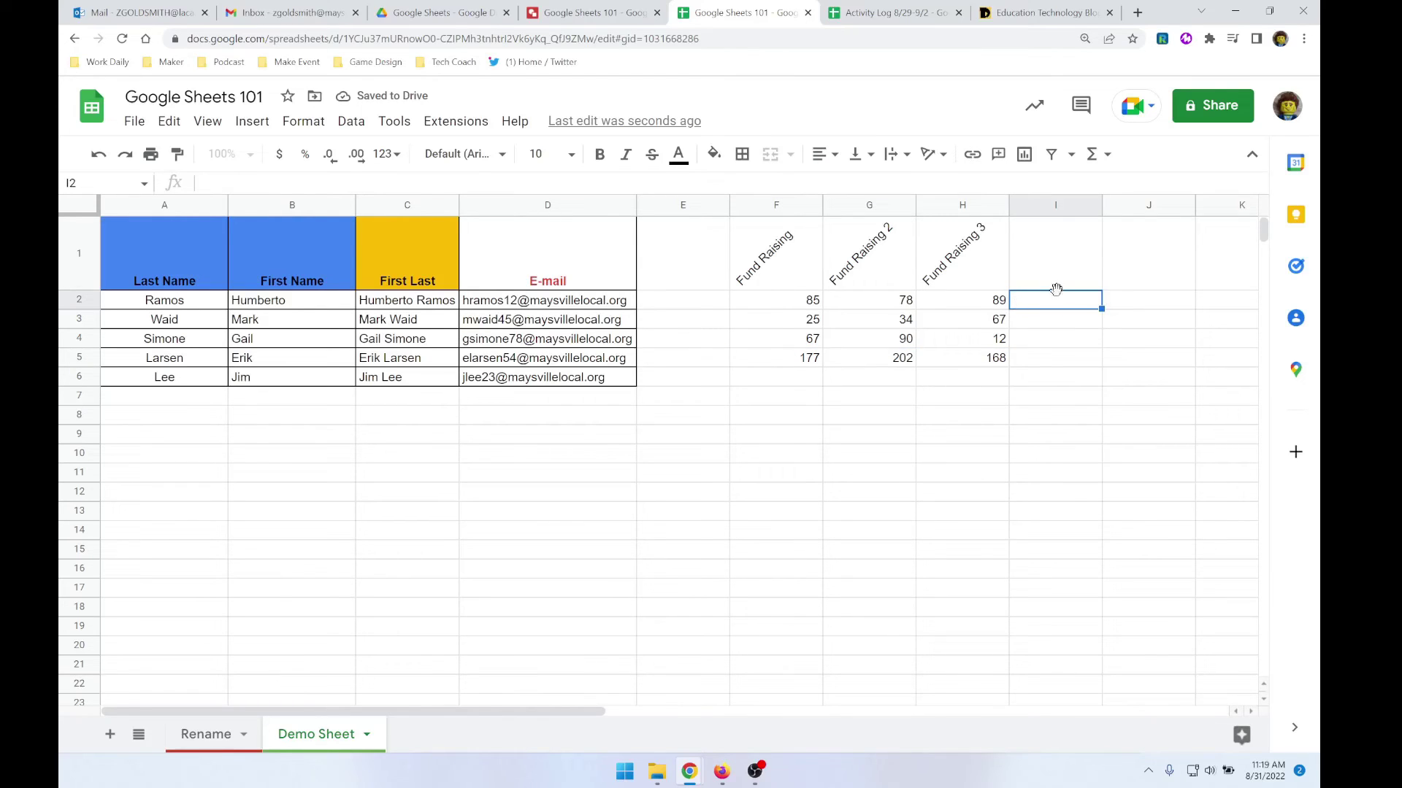
type("=av")
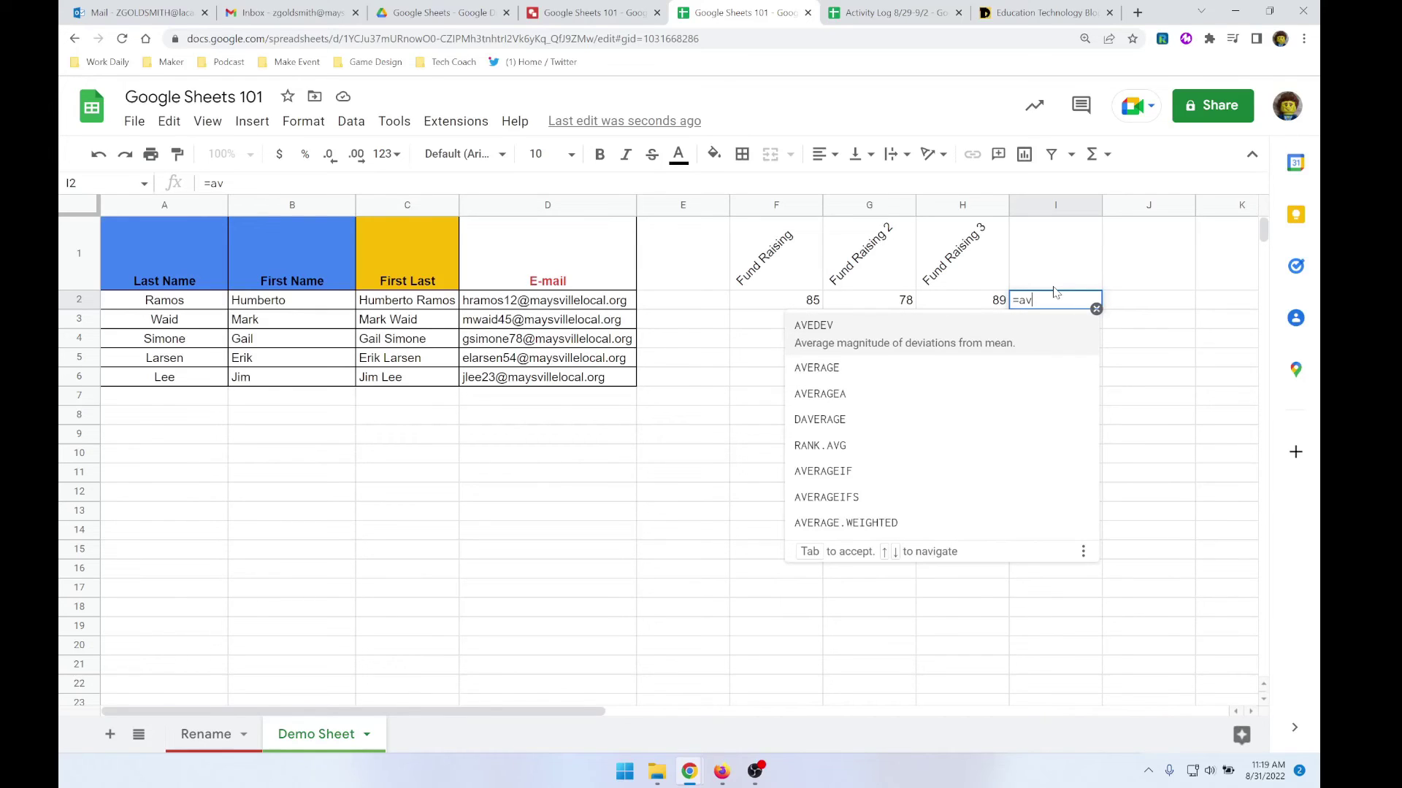
left_click(897, 373)
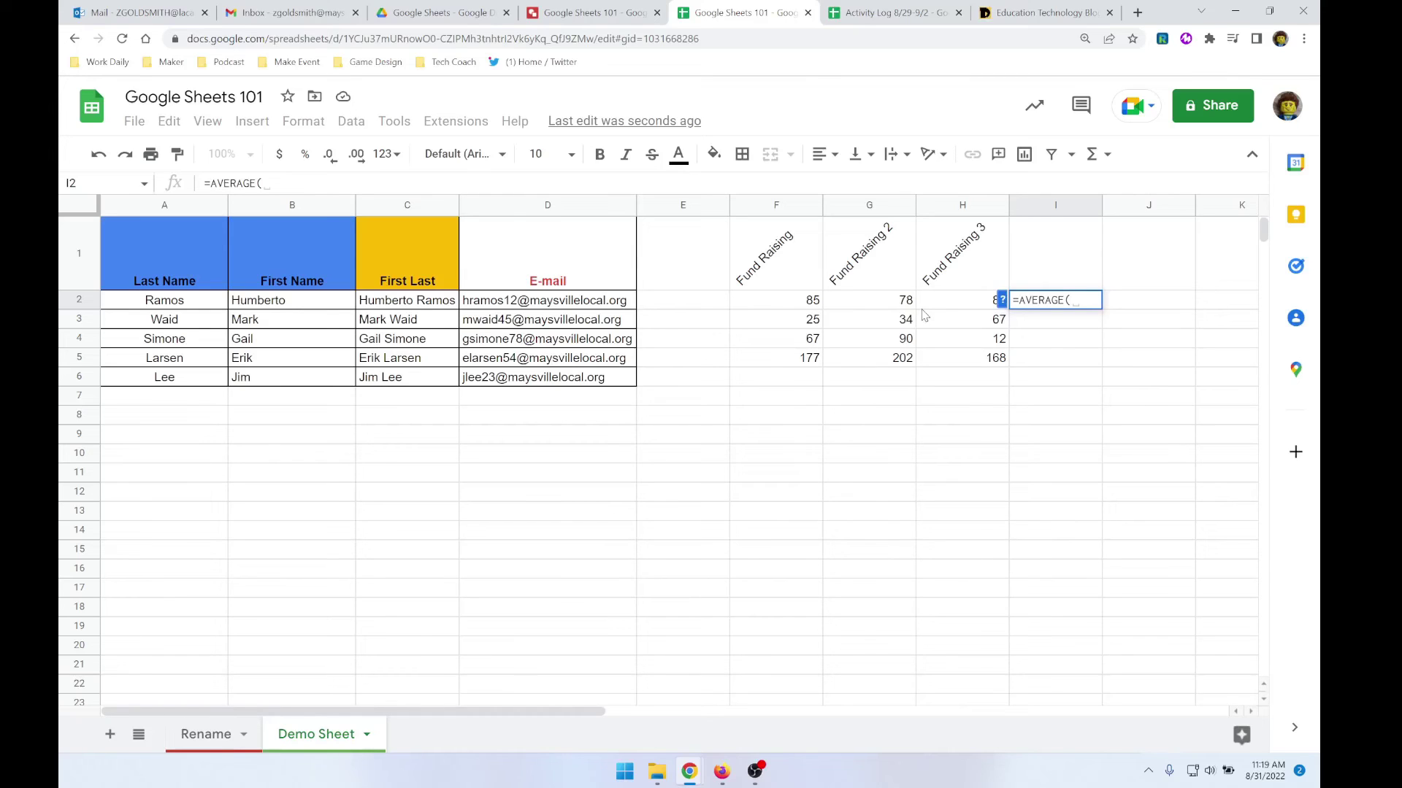
left_click_drag(765, 303, 976, 306)
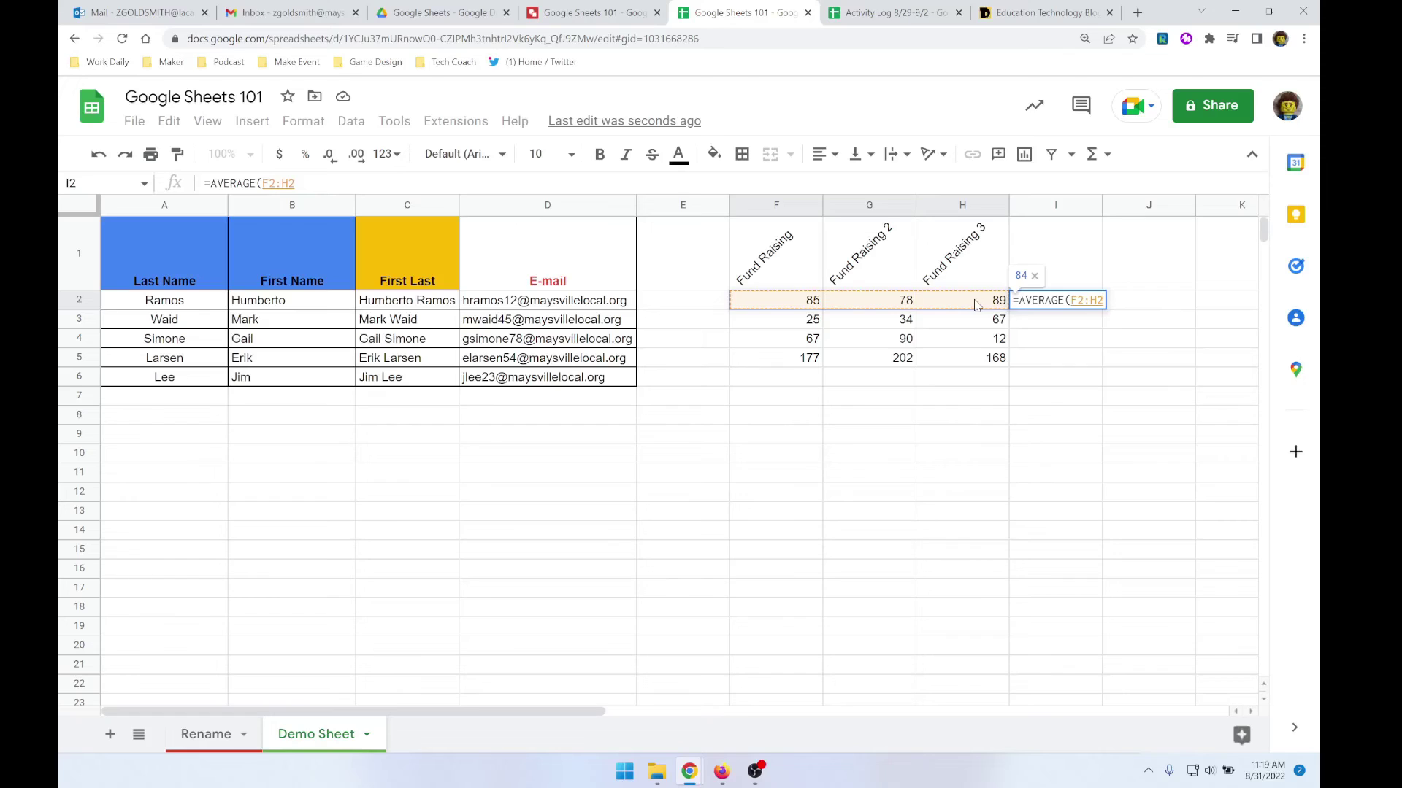
key("Return")
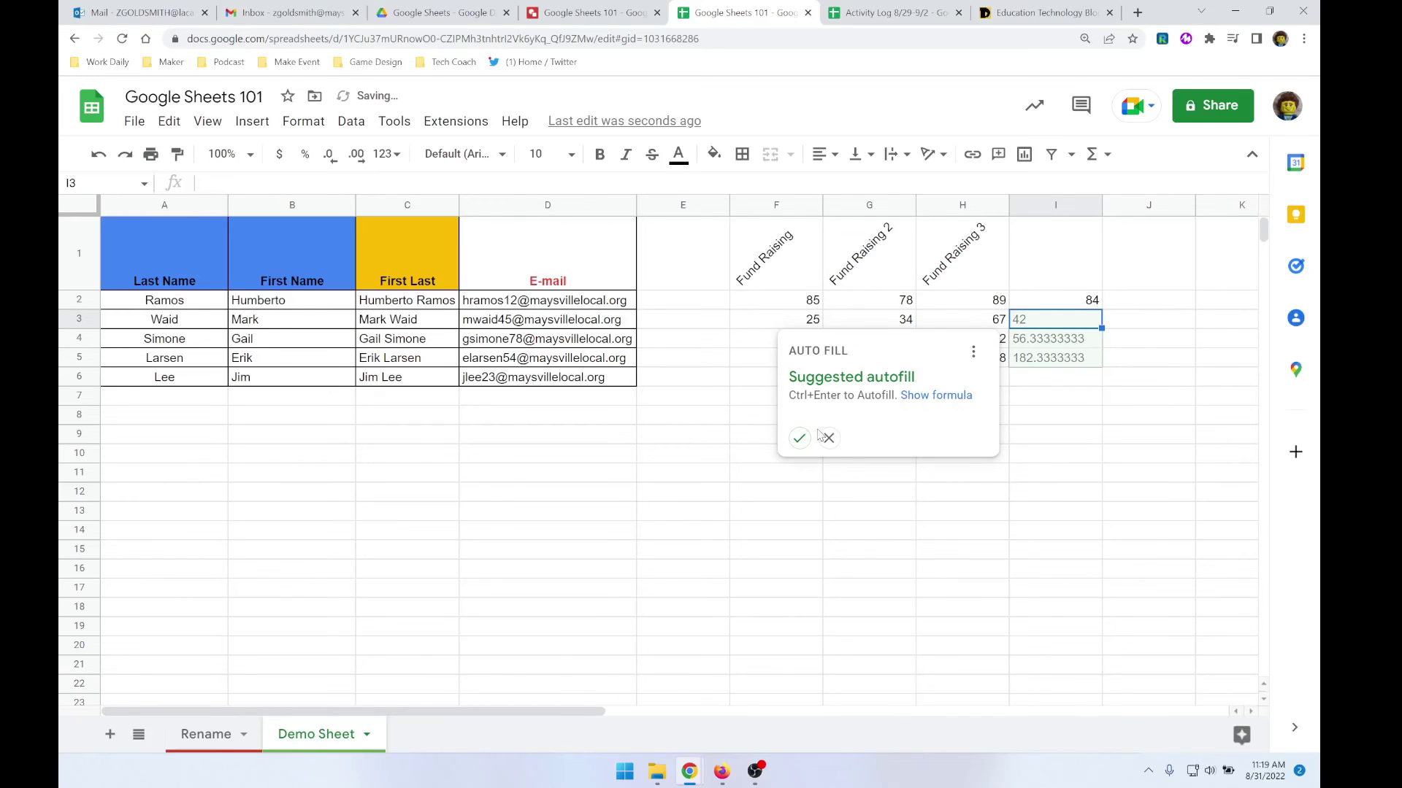
left_click(799, 438)
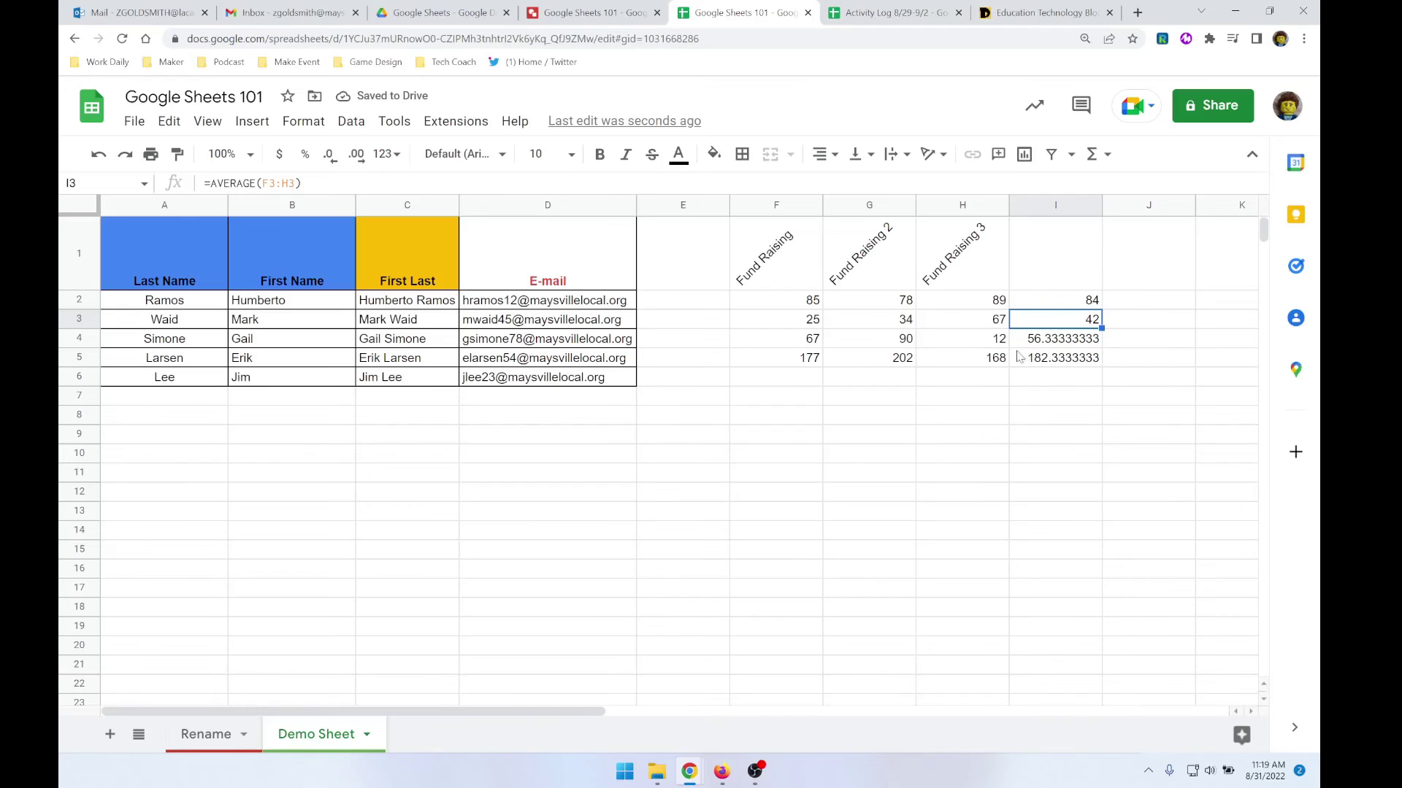
- Add a bottom border under F4:H4 and a right border along H2:H4
left_click_drag(792, 345, 972, 344)
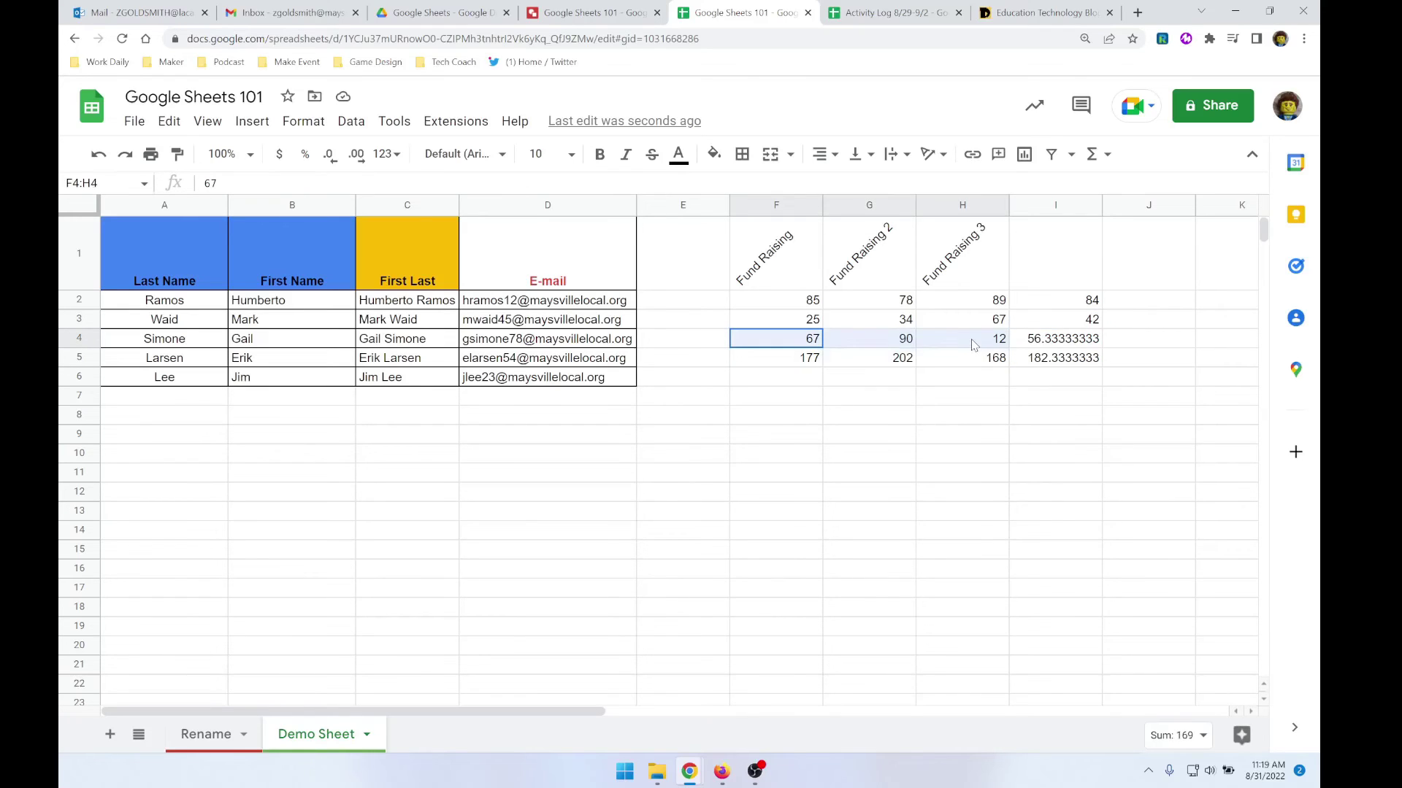
left_click(741, 154)
left_click(823, 216)
left_click(897, 420)
left_click_drag(978, 295, 999, 343)
left_click(742, 154)
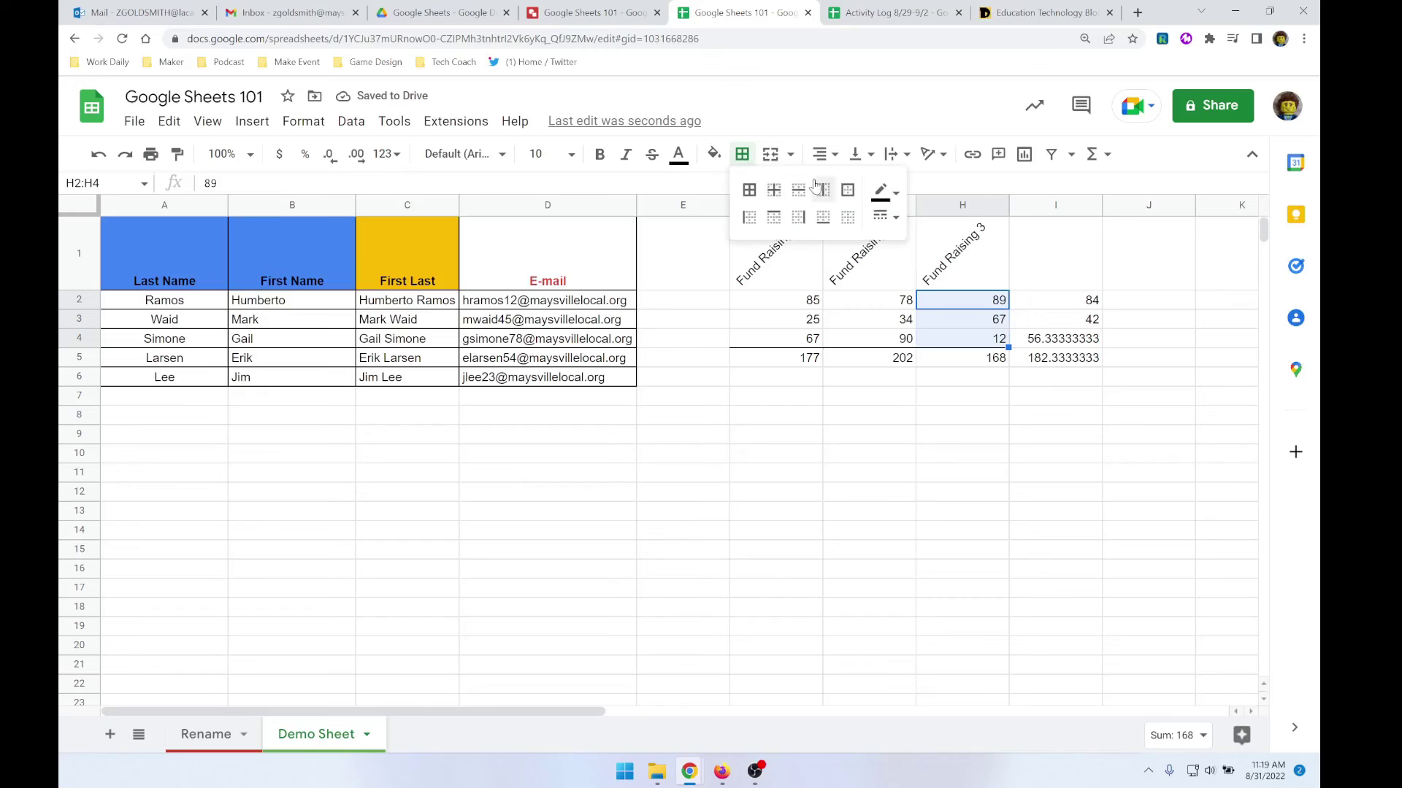
left_click(799, 216)
left_click(873, 435)
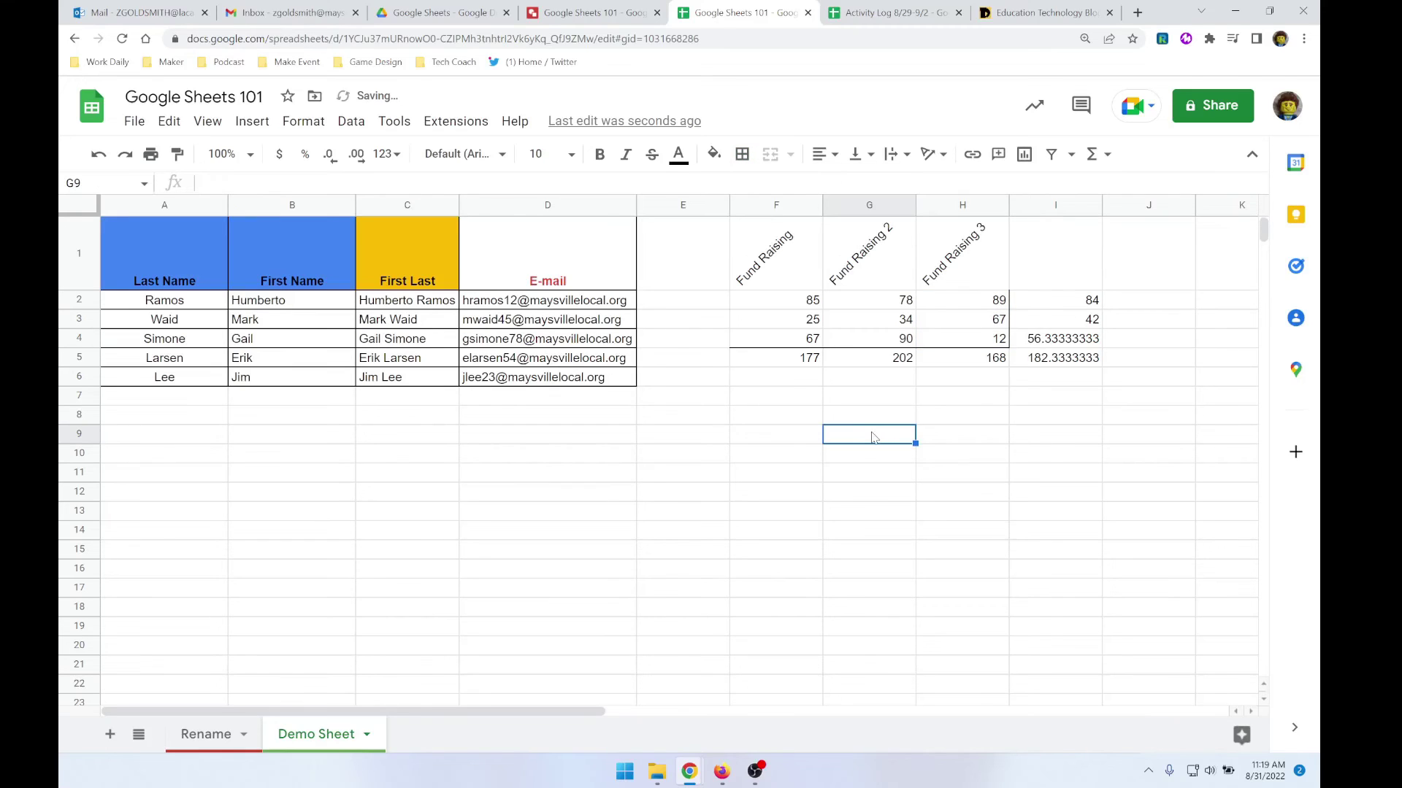
- Delete the average in cell I5
left_click(1041, 365)
key("Delete")
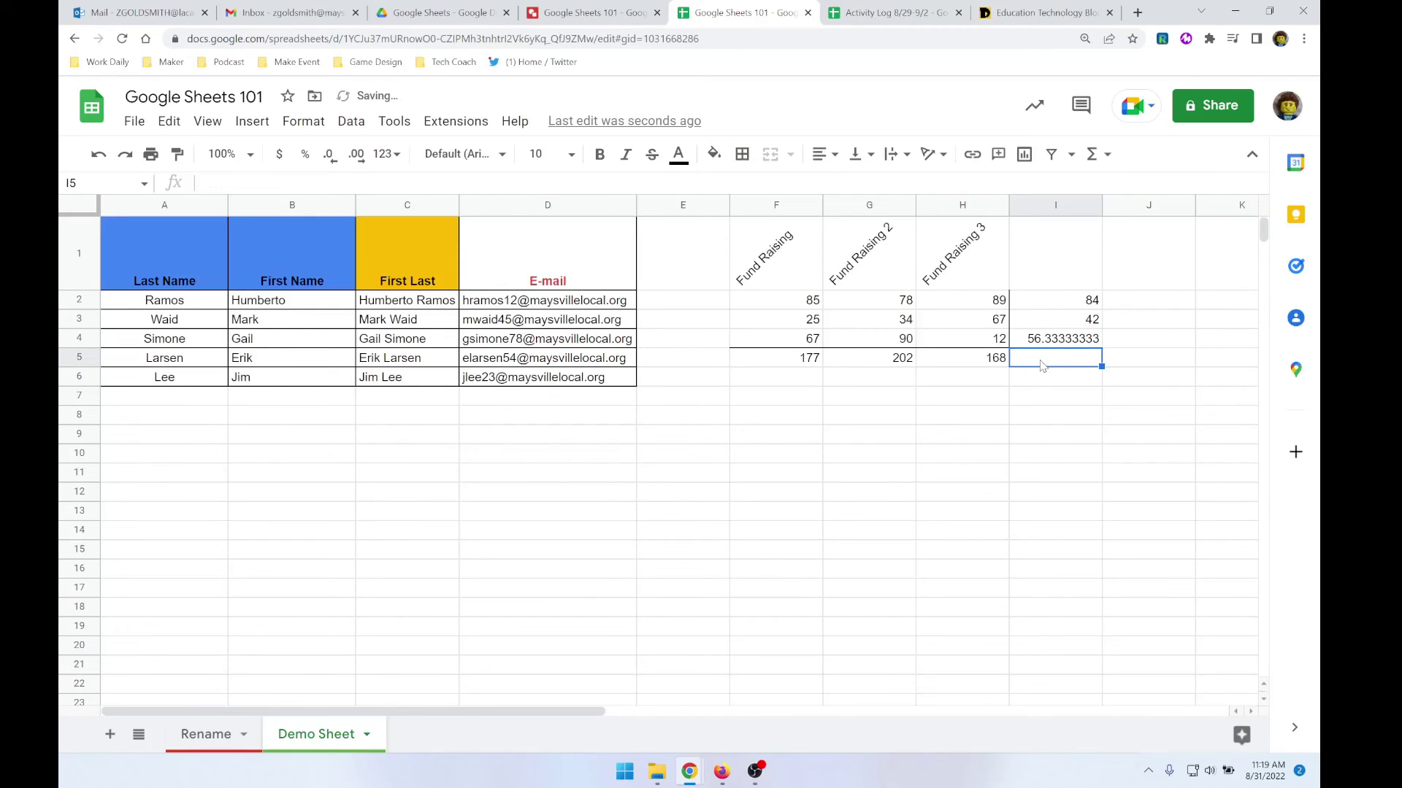
left_click(896, 456)
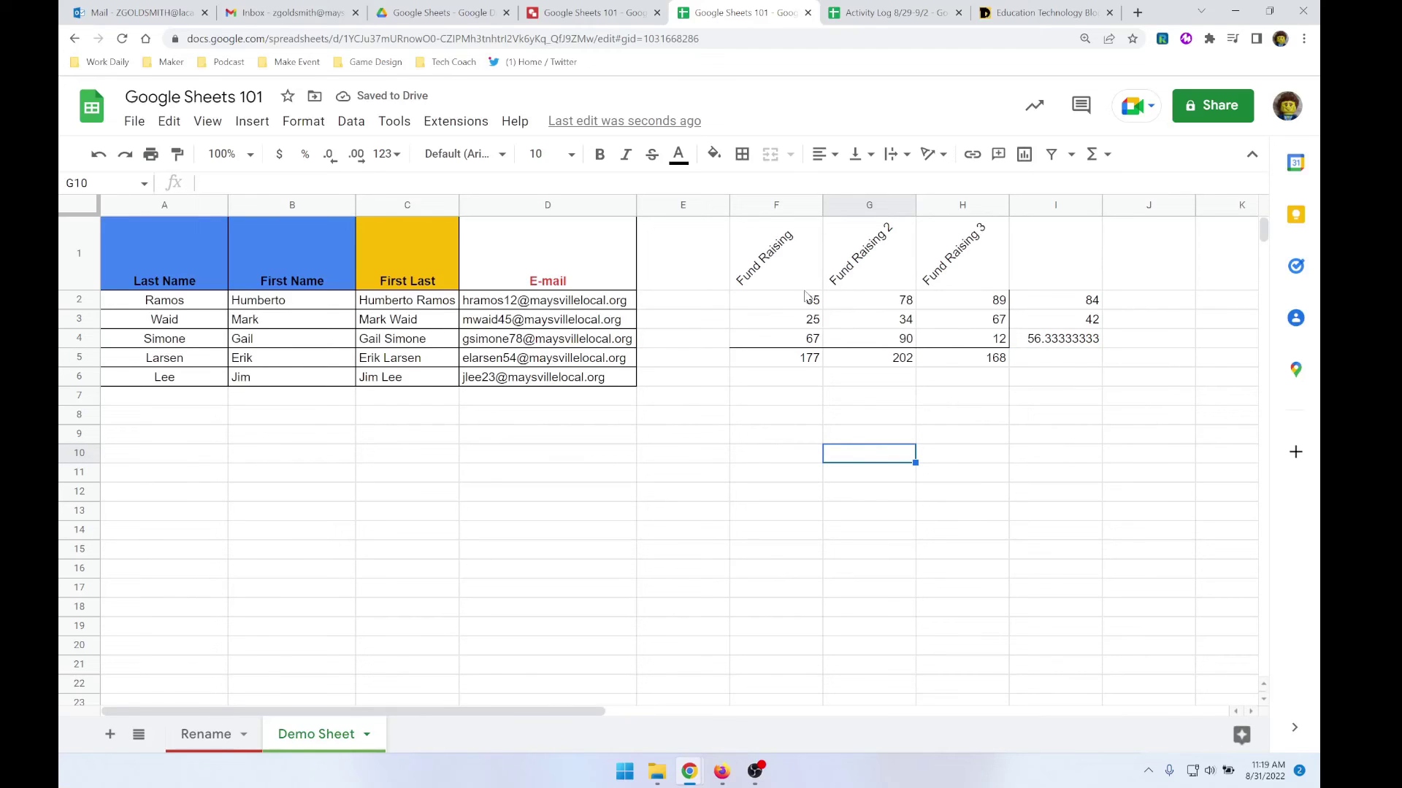
- Format the F2:H4 Fund Raising amounts as currency, e.g. $85.00
left_click(1048, 252)
left_click(783, 308)
left_click_drag(782, 308, 938, 343)
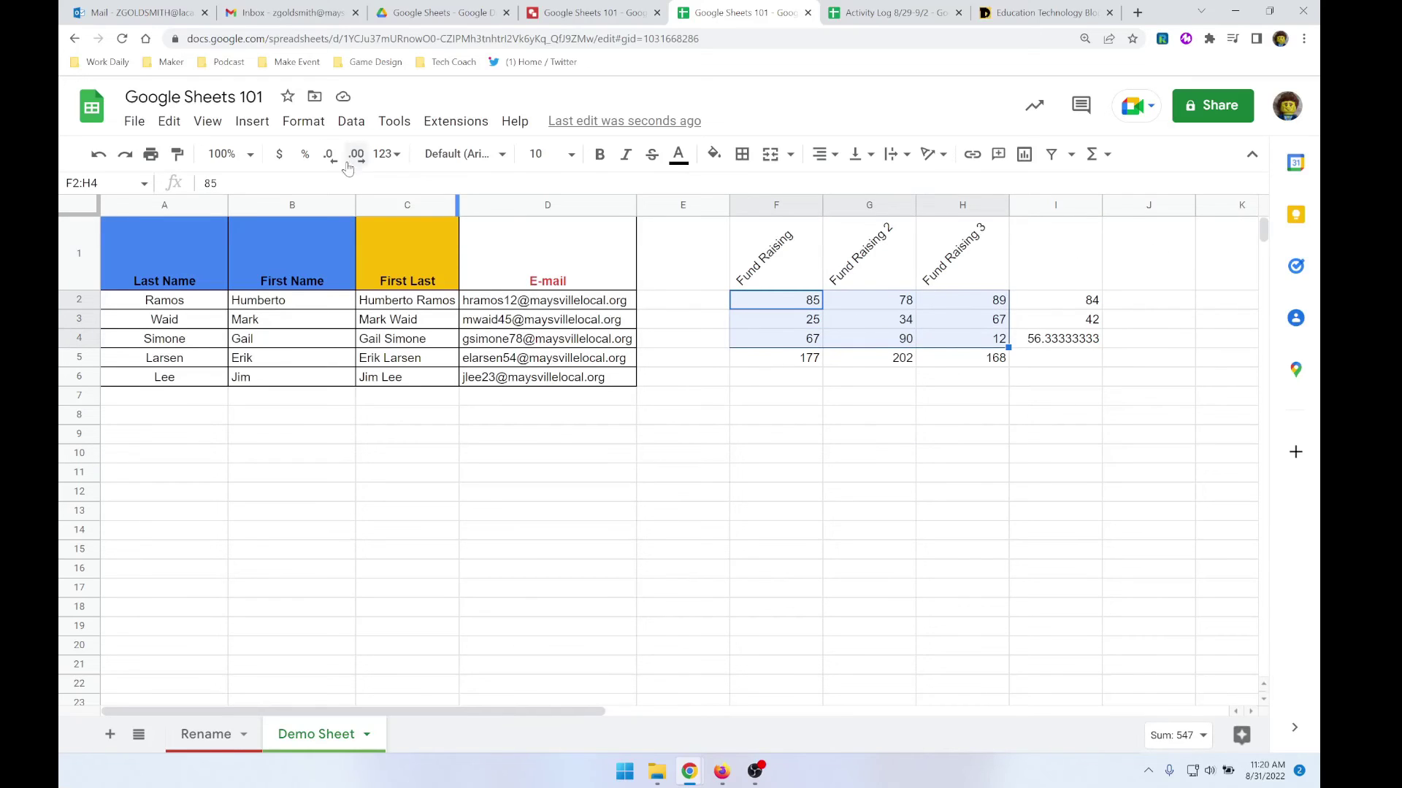
left_click(282, 156)
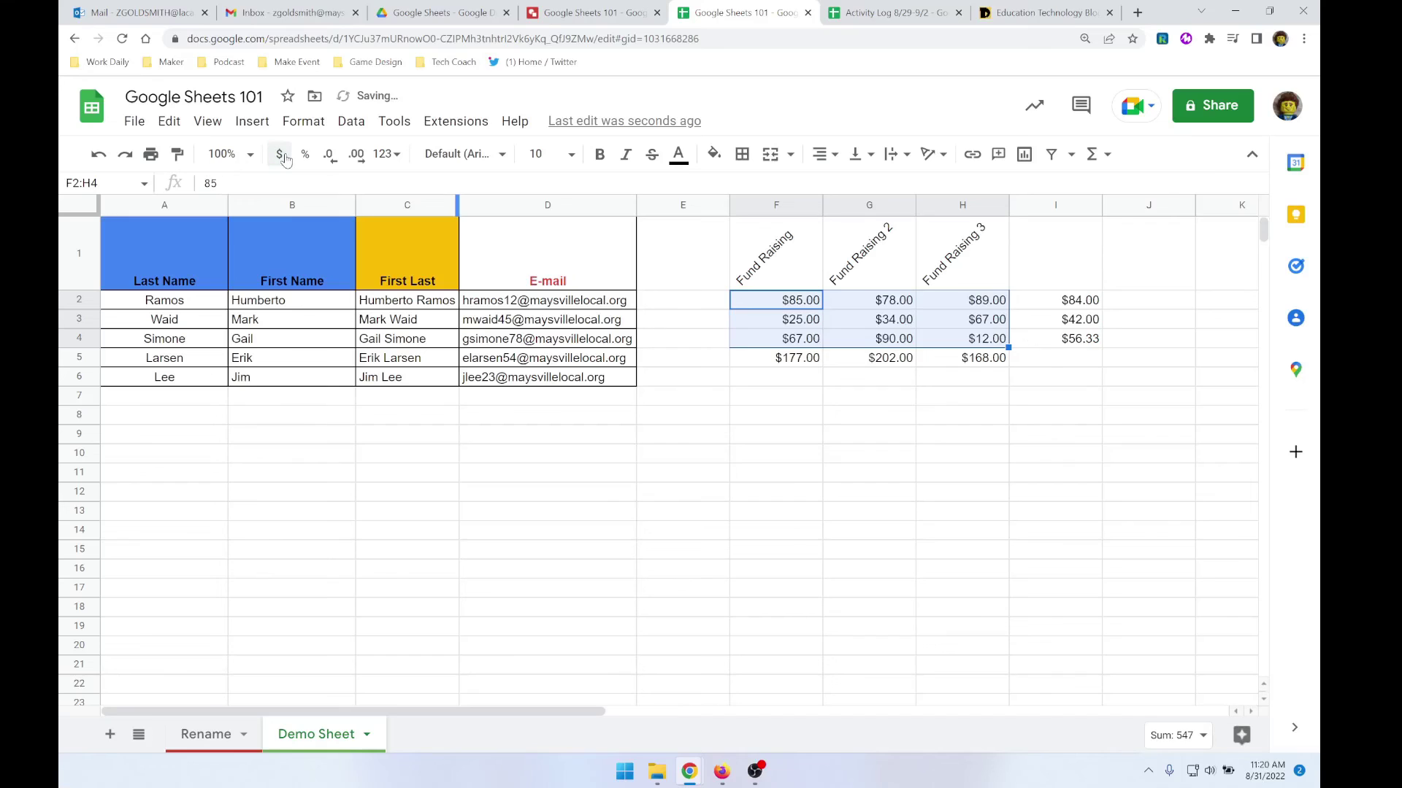
left_click(836, 381)
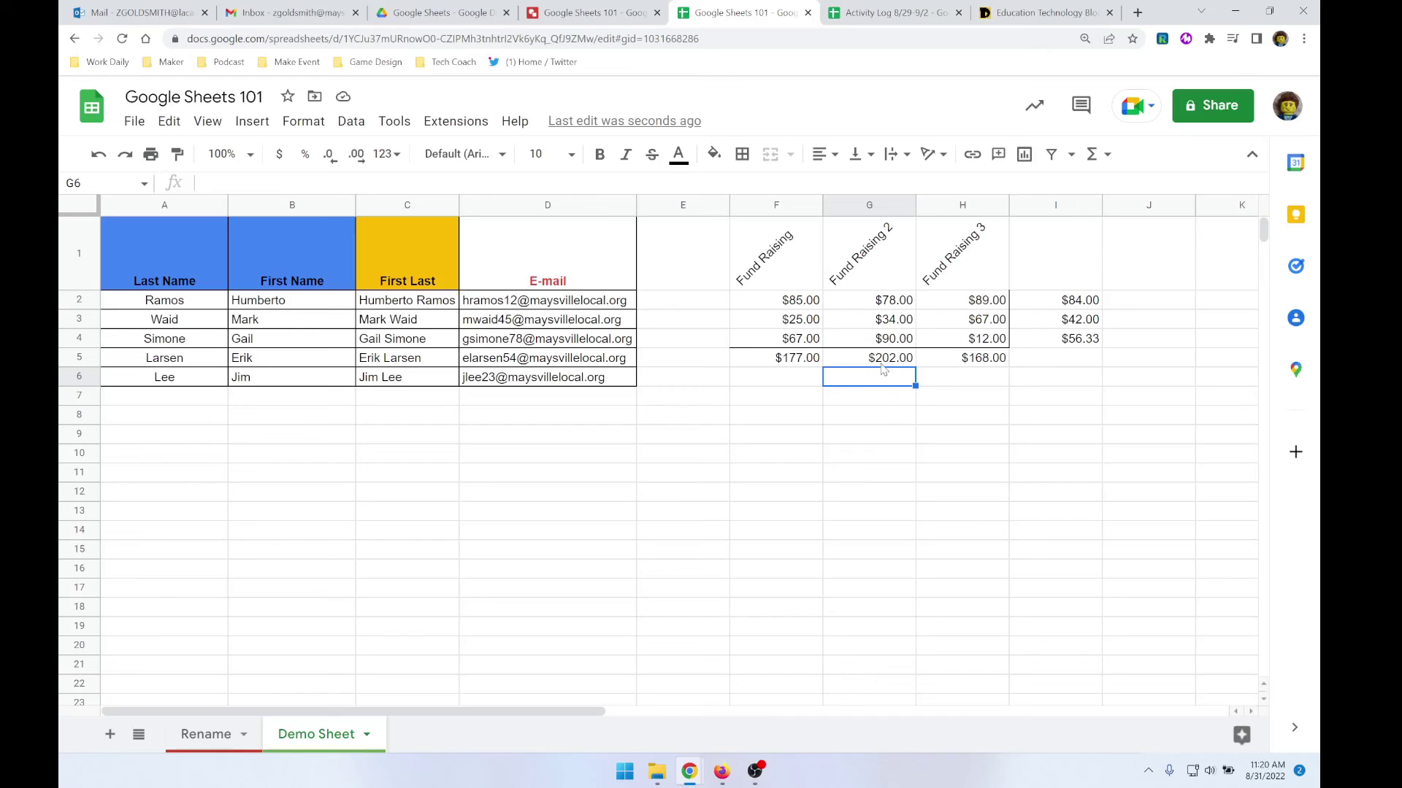
- Delete the Fund Raising headers and values in F1:I6
left_click_drag(716, 392, 1059, 336)
left_click(862, 414)
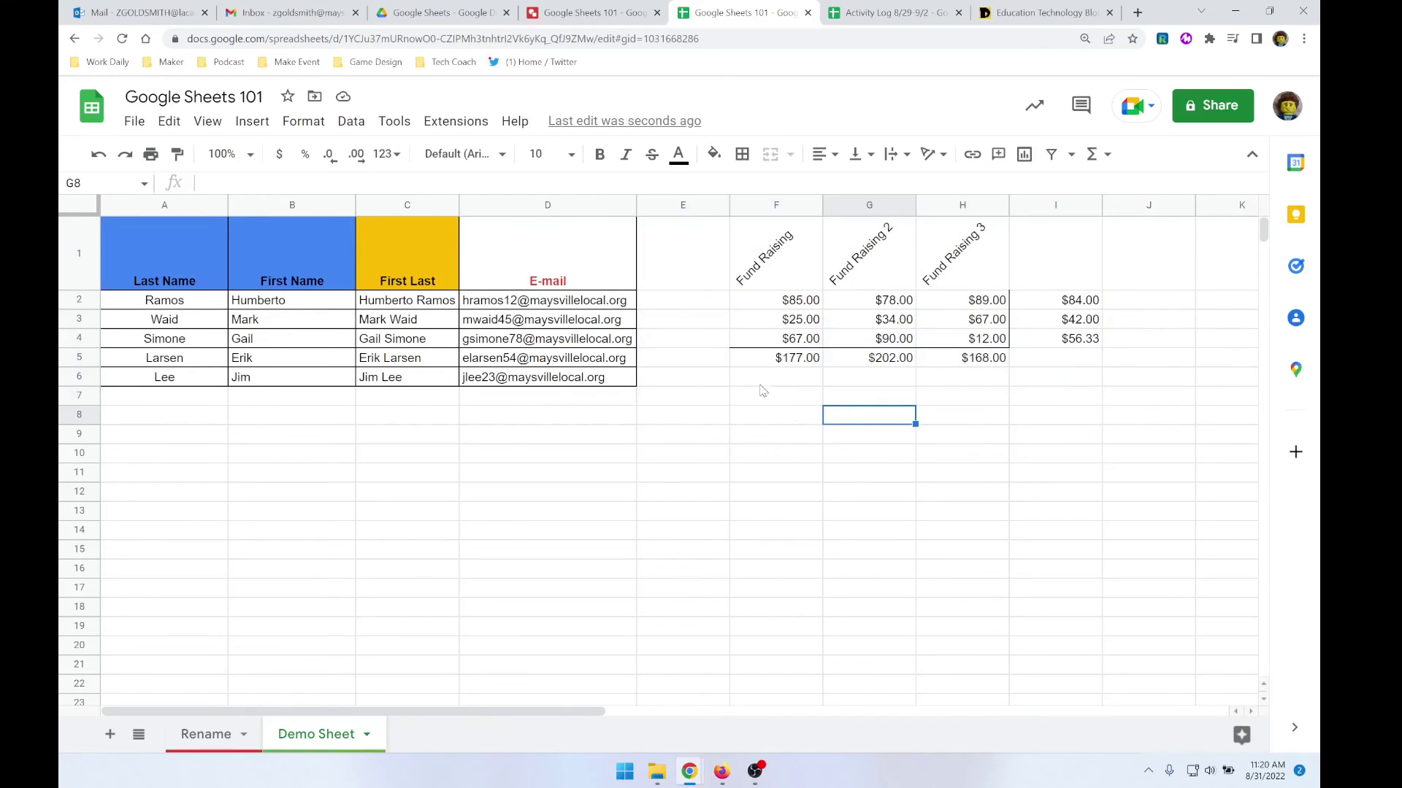
left_click_drag(761, 387, 1058, 250)
key("Delete")
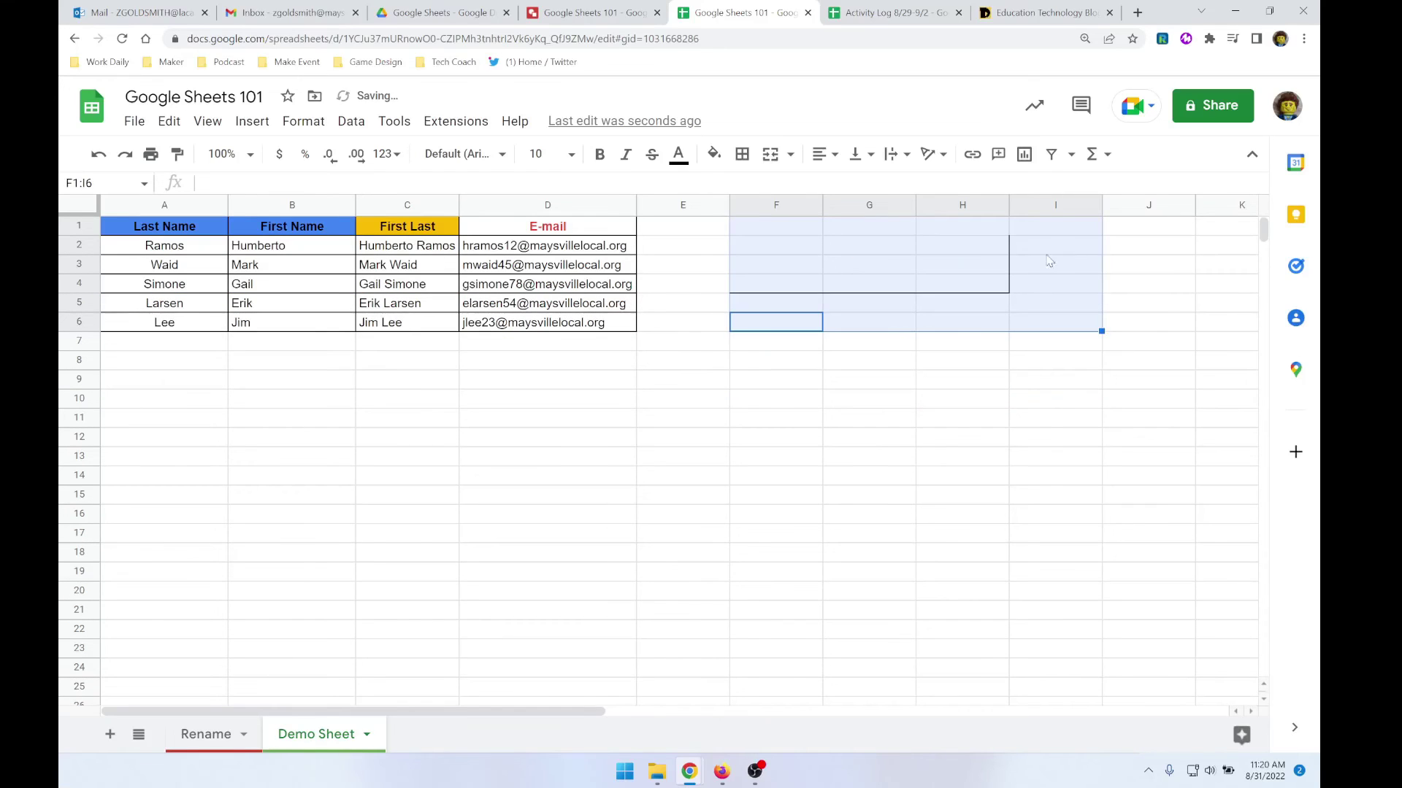
left_click(979, 322)
- Clear the leftover borders from F4:H4 and check H1:H4 for stray borders
left_click_drag(774, 286, 973, 286)
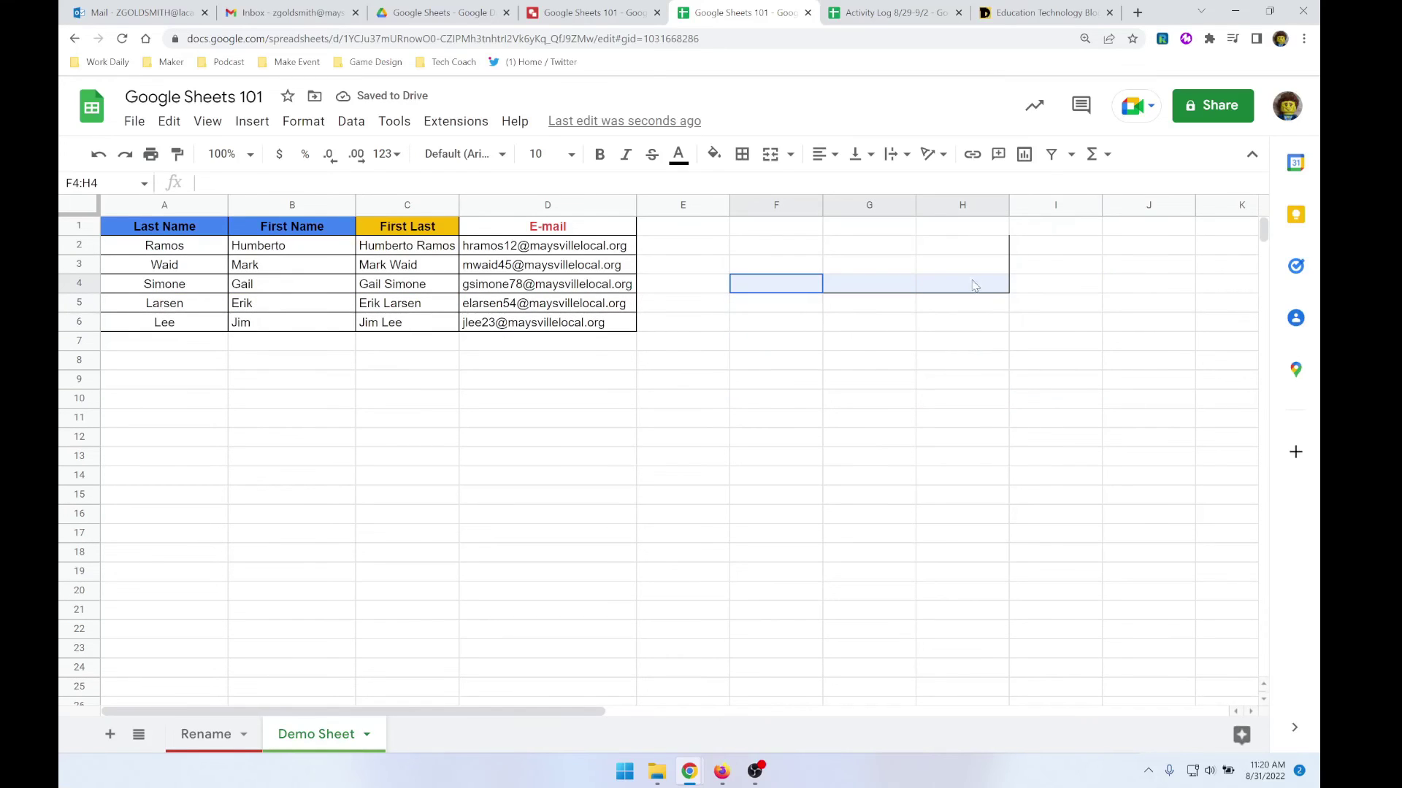
left_click(742, 154)
left_click(847, 217)
left_click_drag(987, 284, 975, 240)
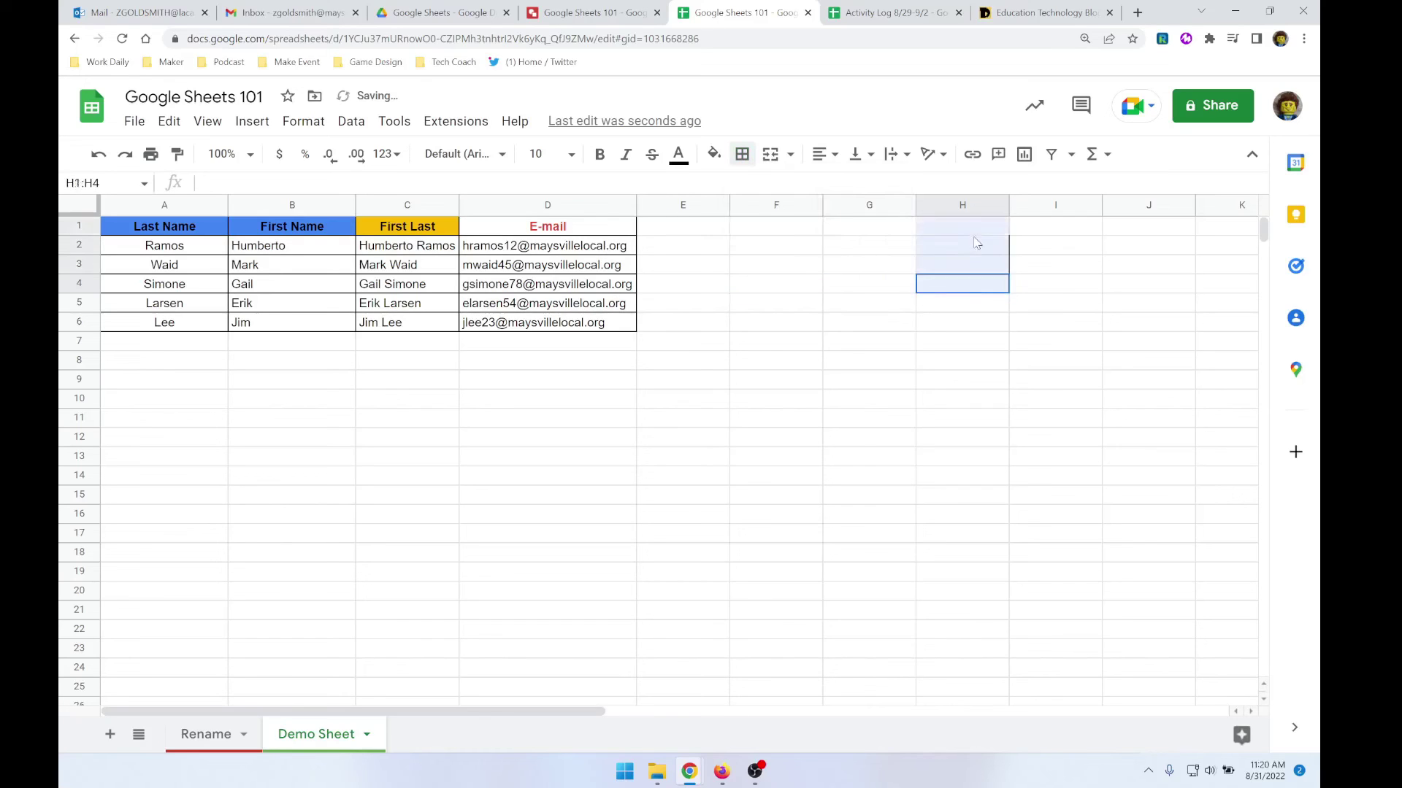
left_click(742, 154)
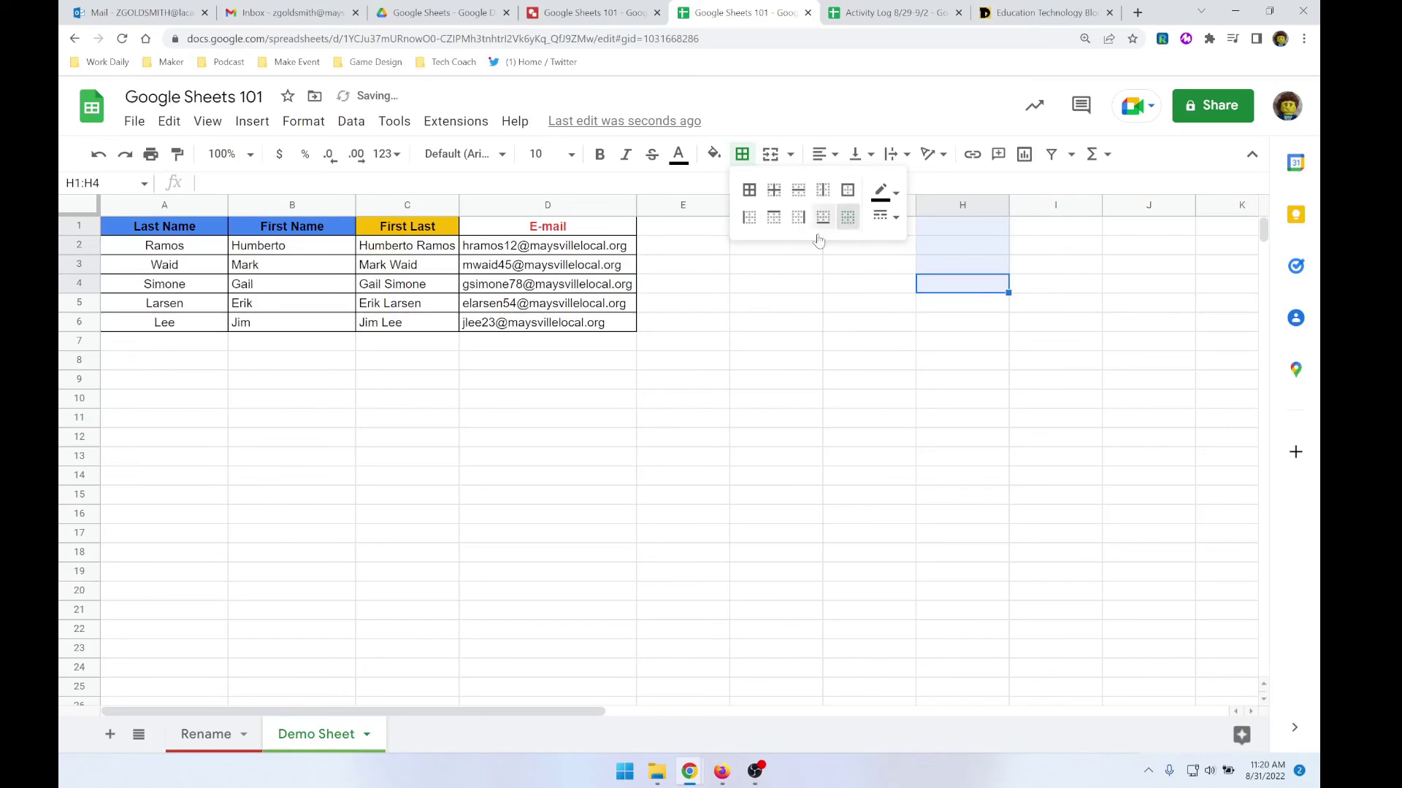
left_click(467, 399)
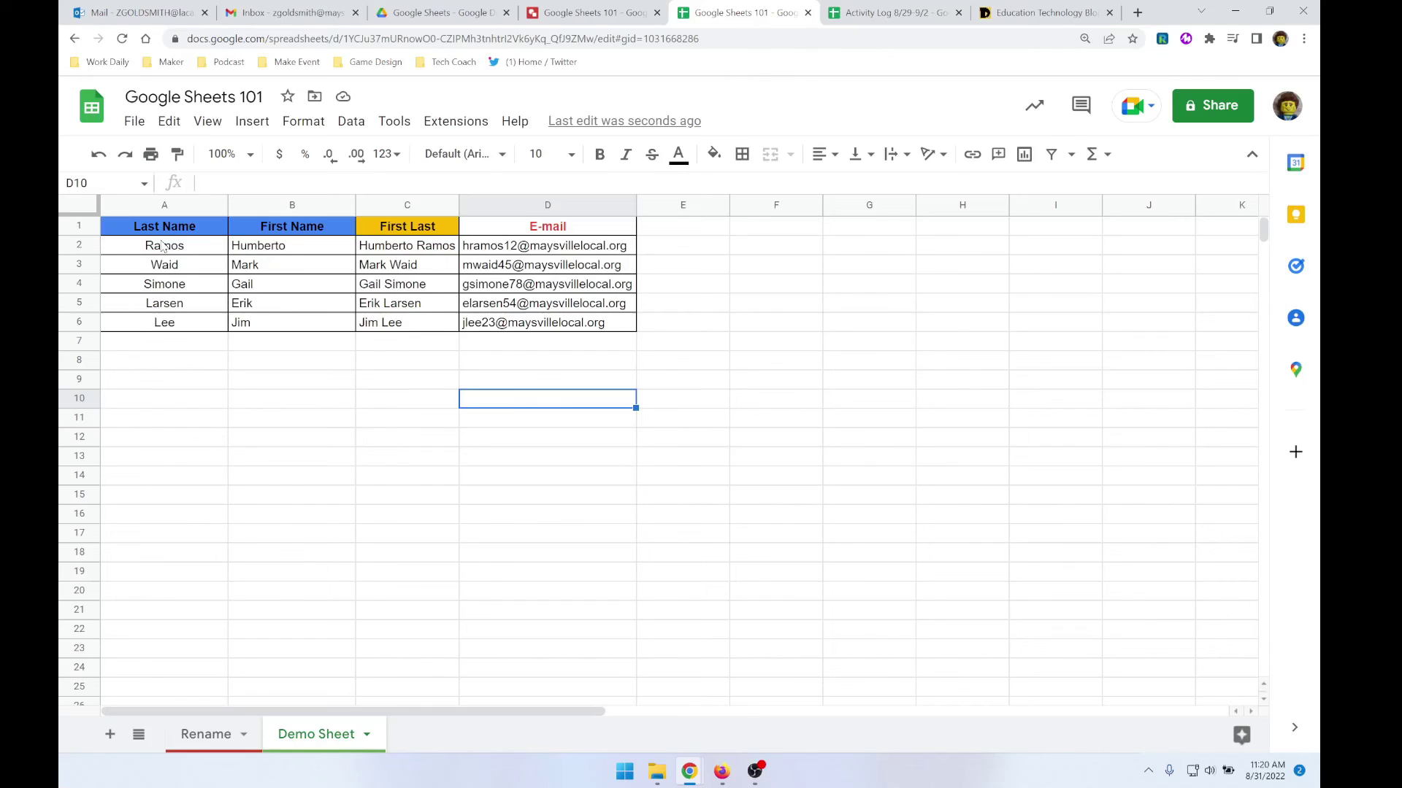
left_click_drag(158, 251, 473, 328)
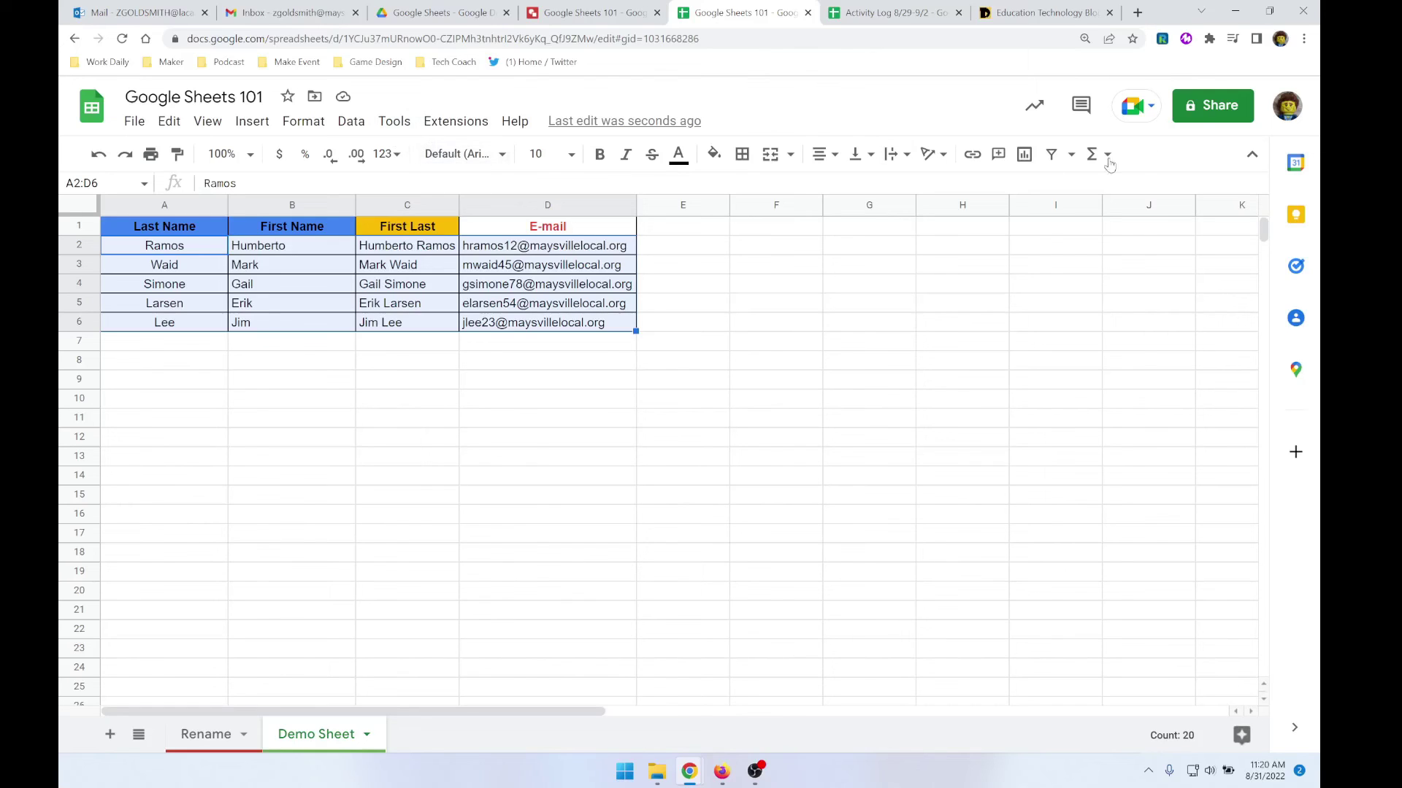
left_click(1070, 156)
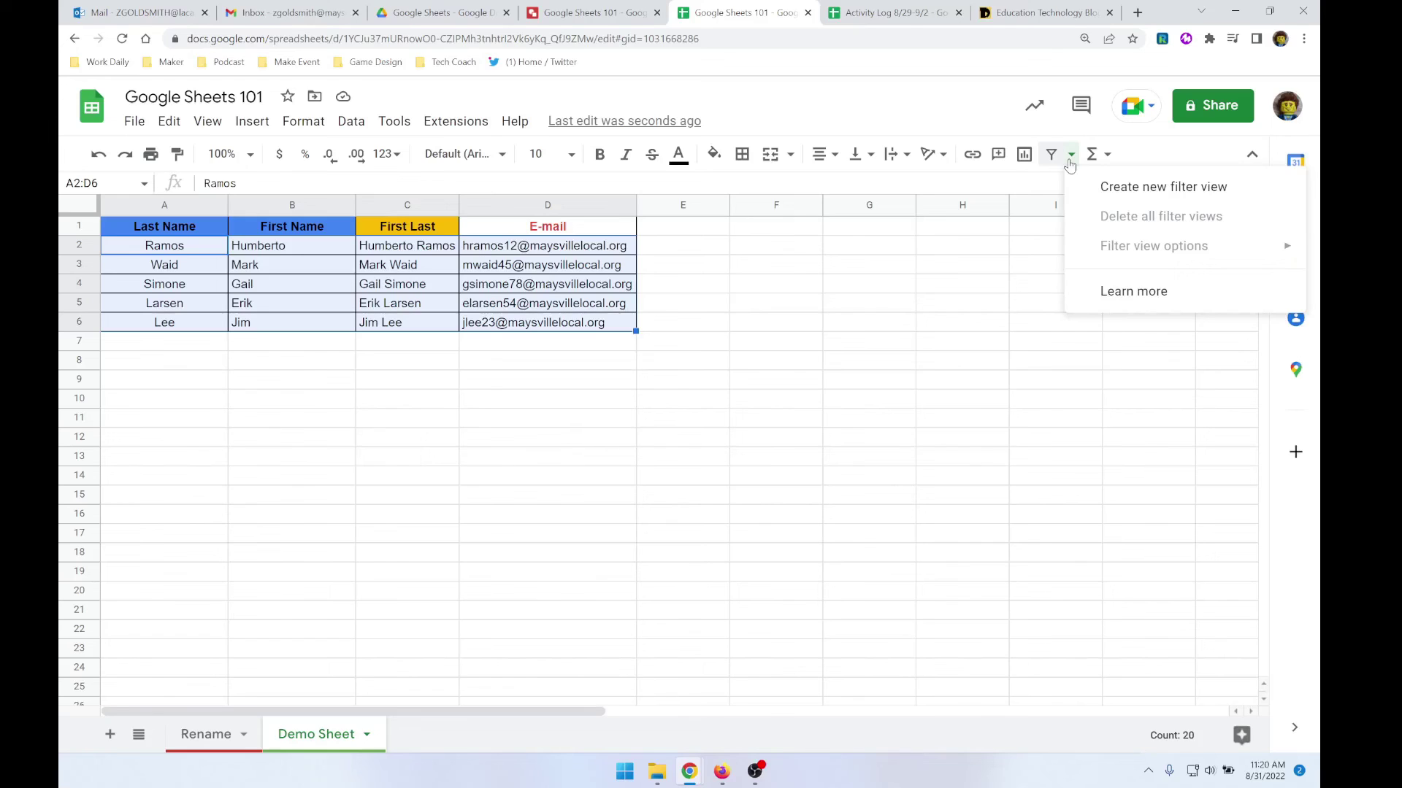
left_click(350, 122)
mouse_move(305, 123)
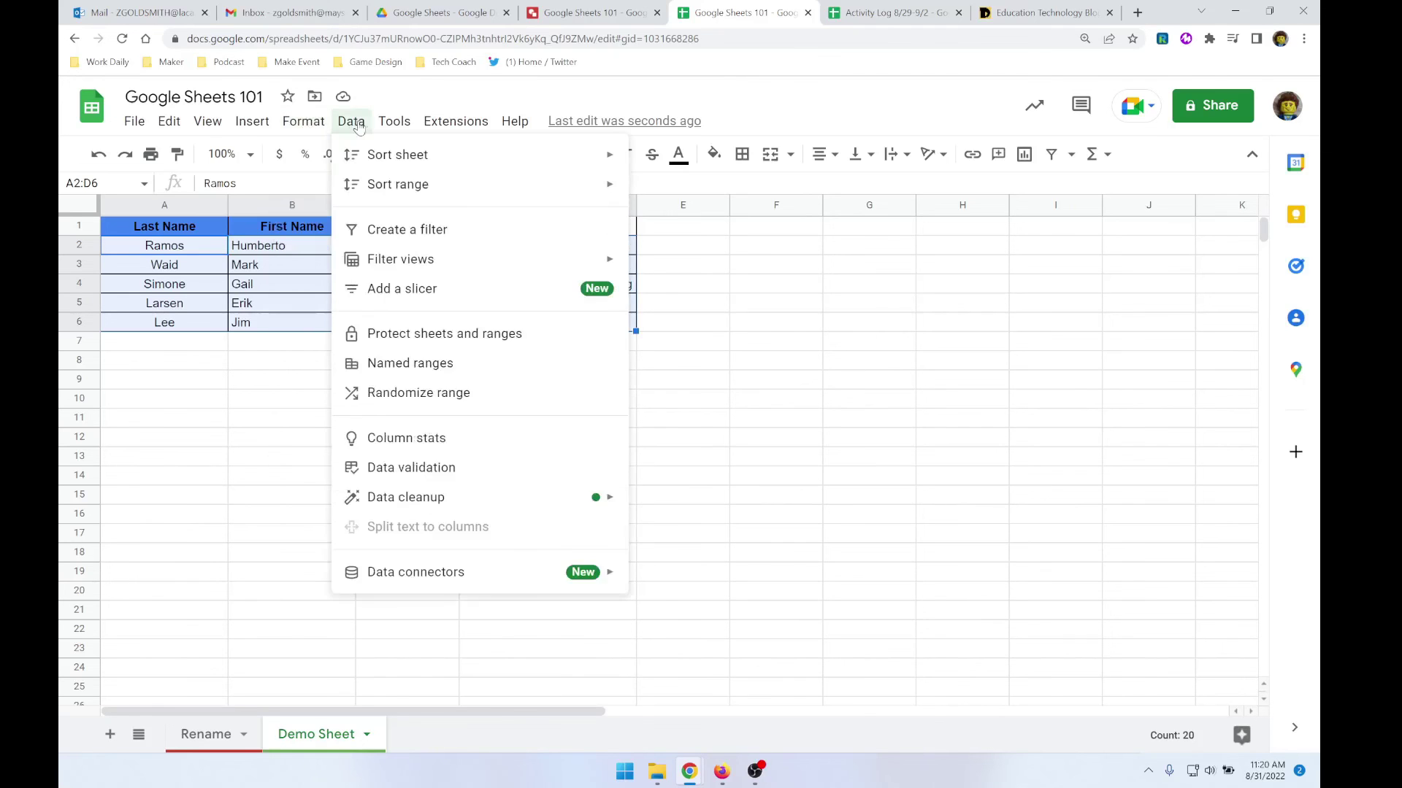
mouse_move(157, 126)
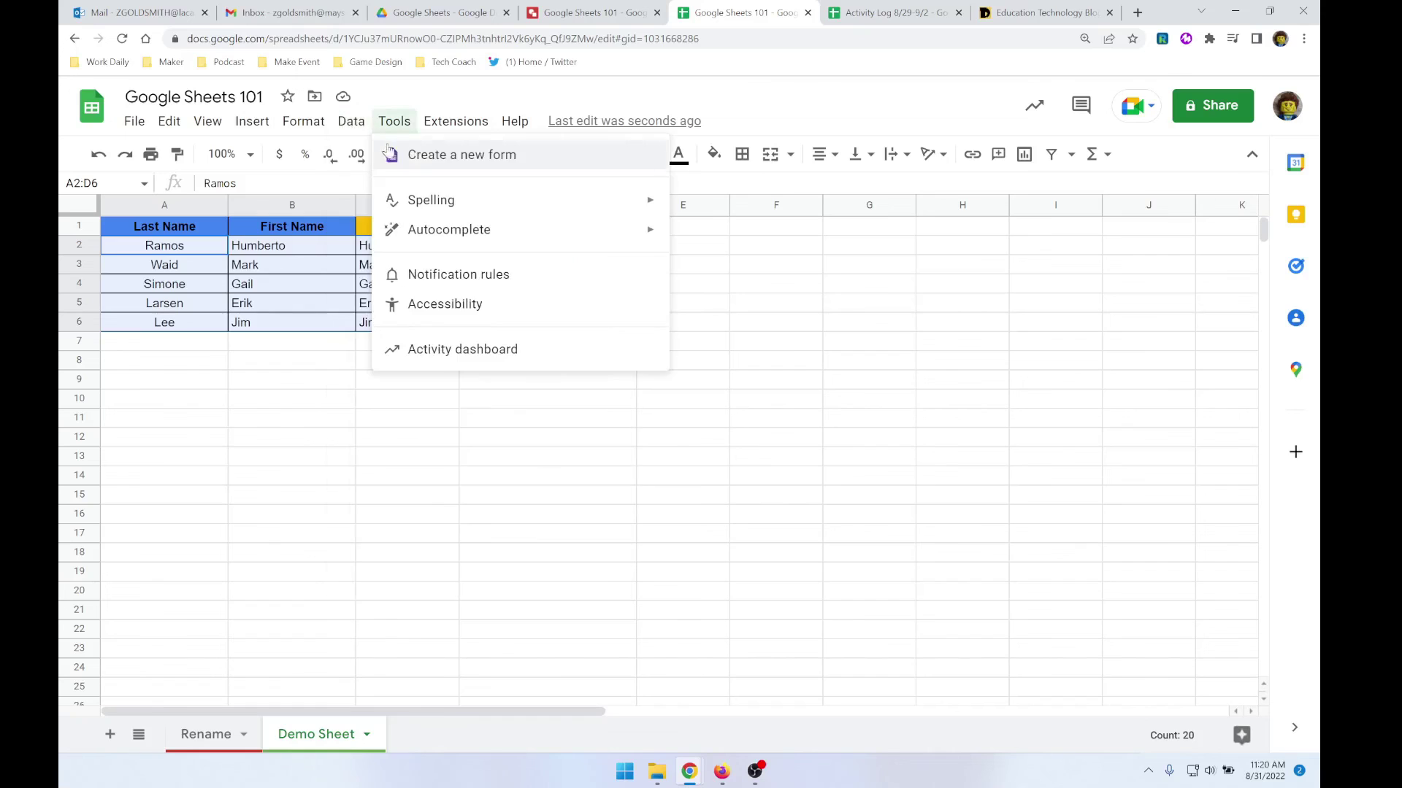
mouse_move(362, 159)
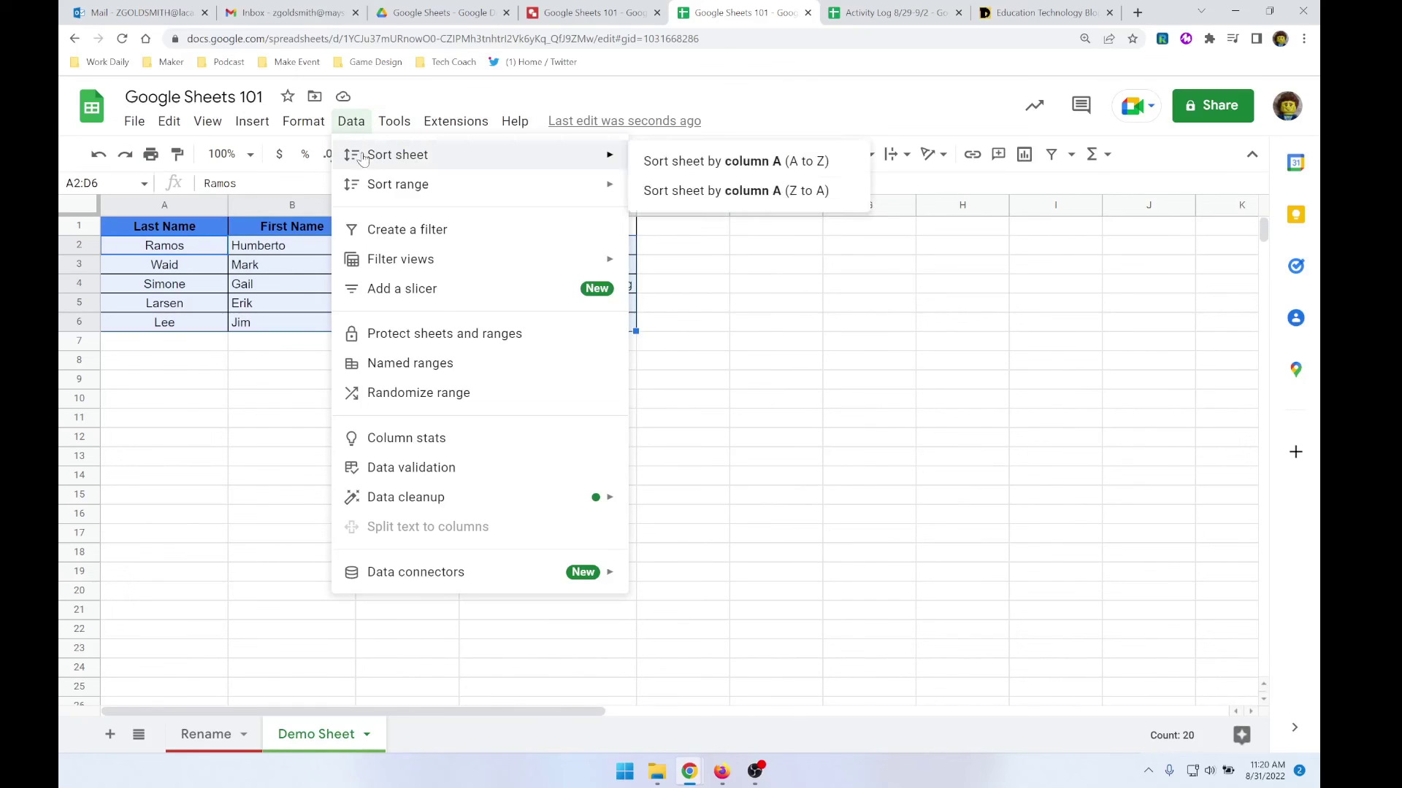
left_click(727, 165)
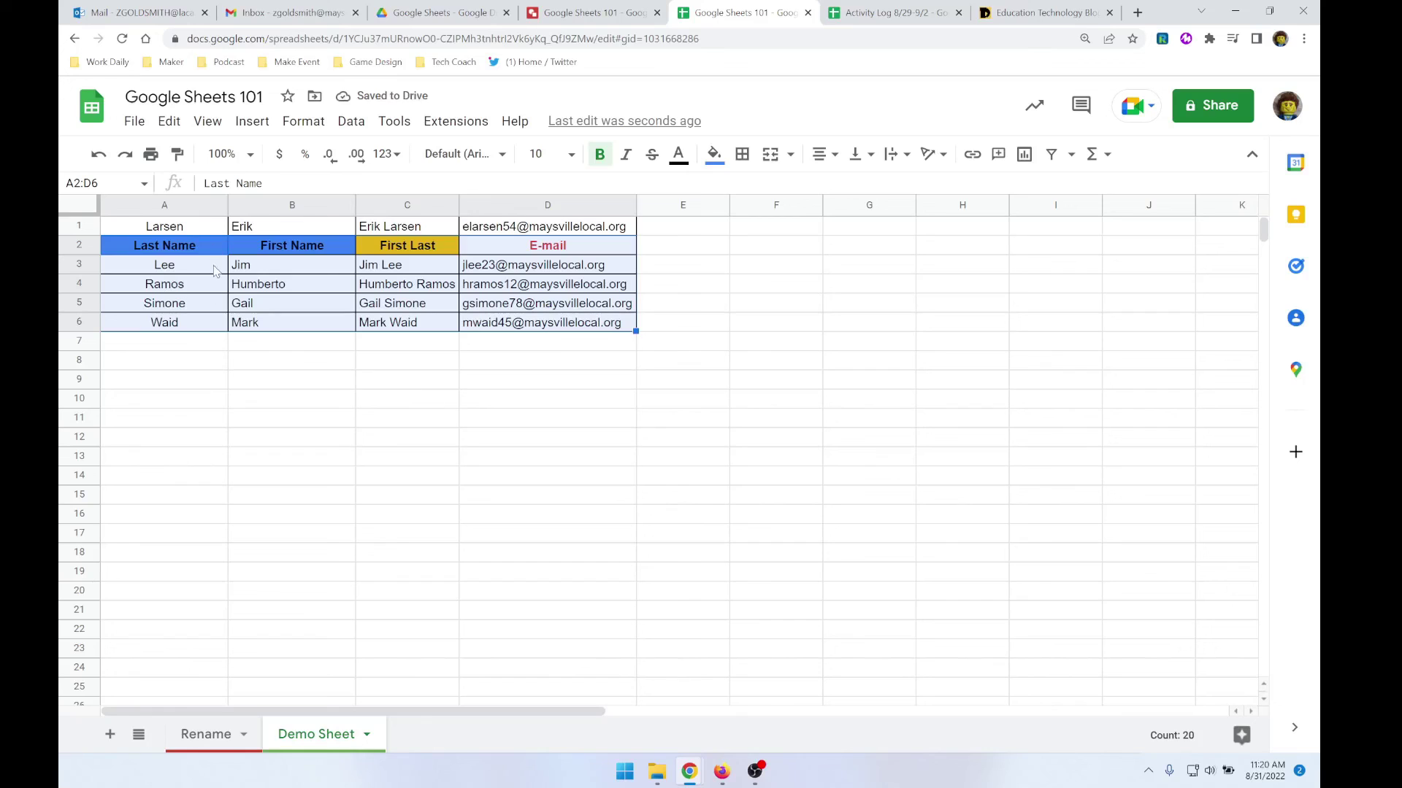
left_click(97, 158)
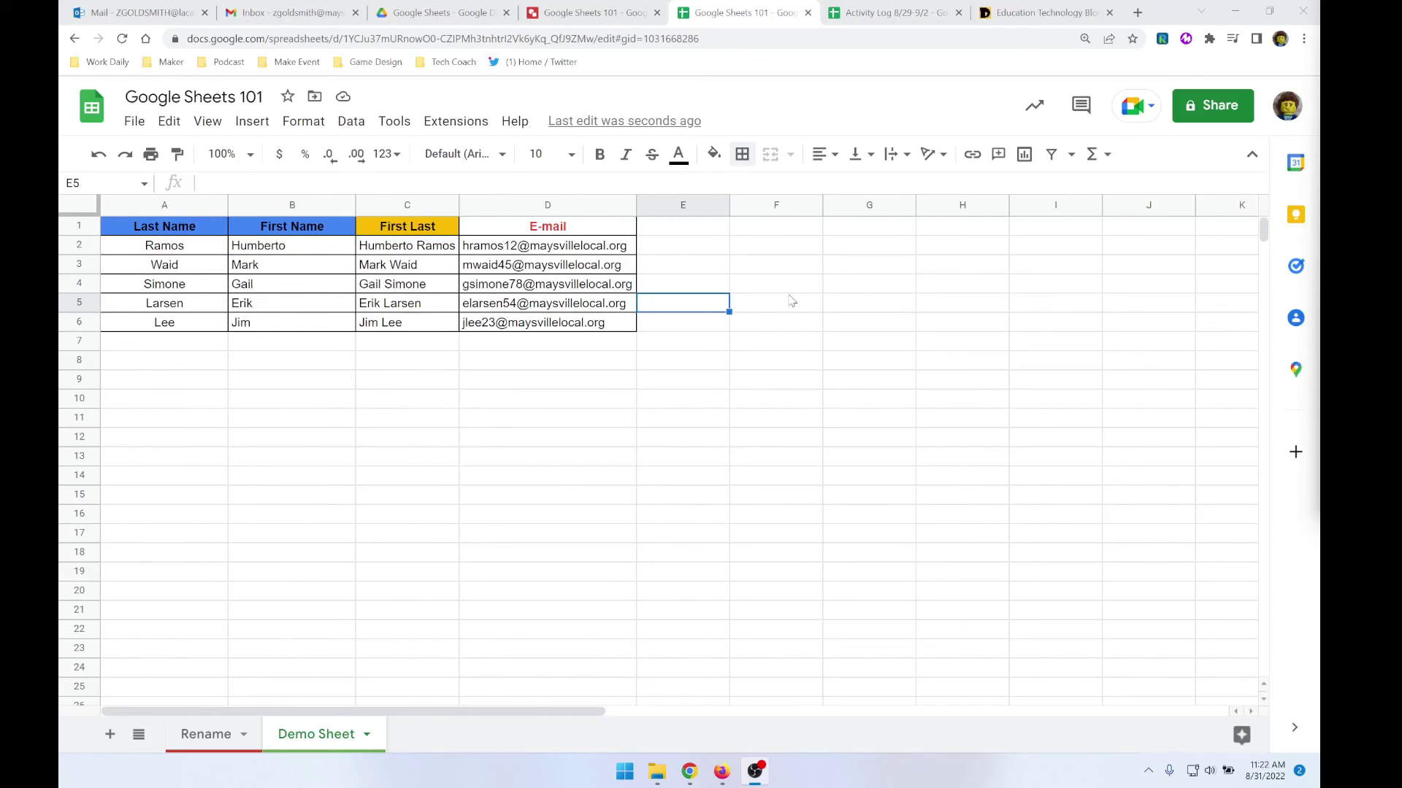
- Freeze row 1 so the Last Name, First Name, First Last and E-mail headers stay fixed
left_click(254, 122)
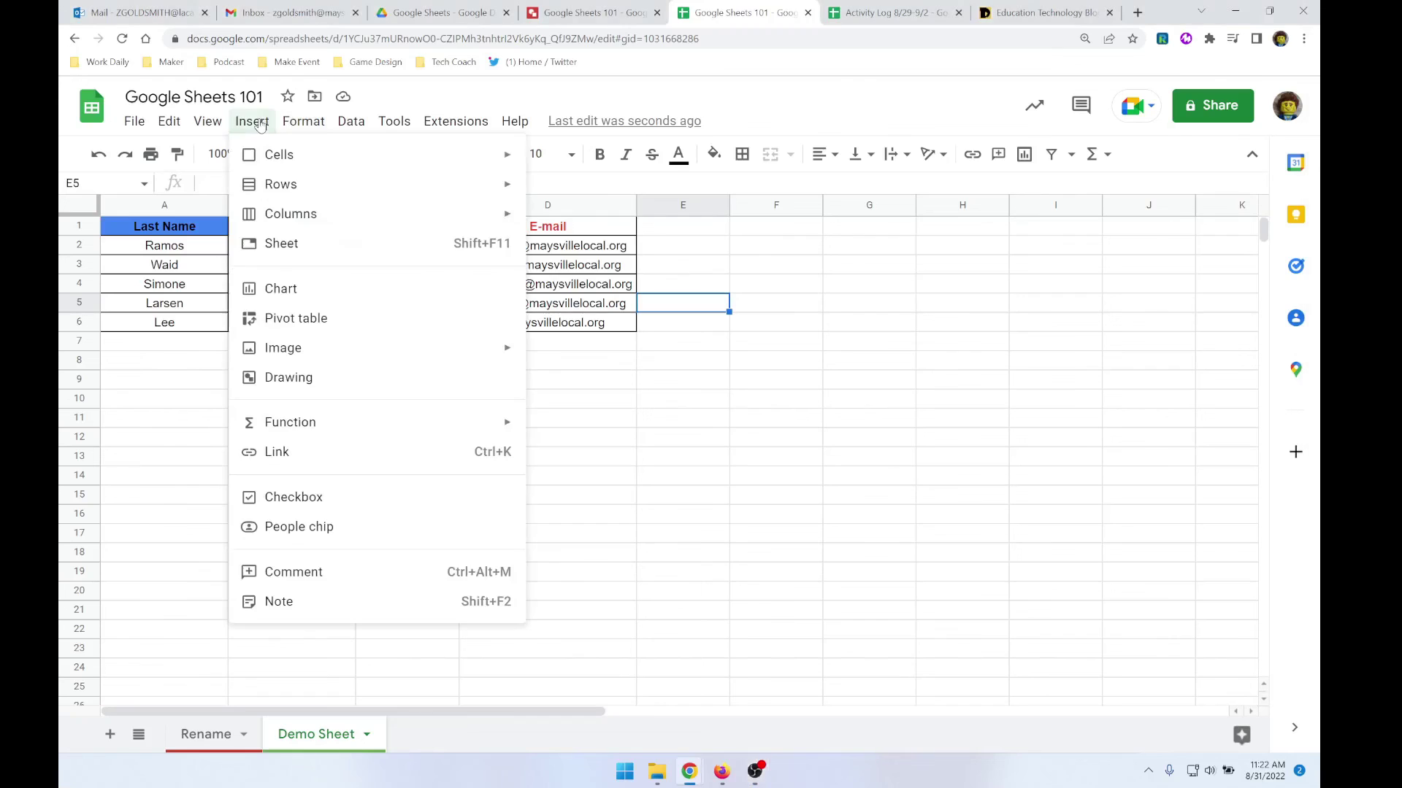
mouse_move(296, 131)
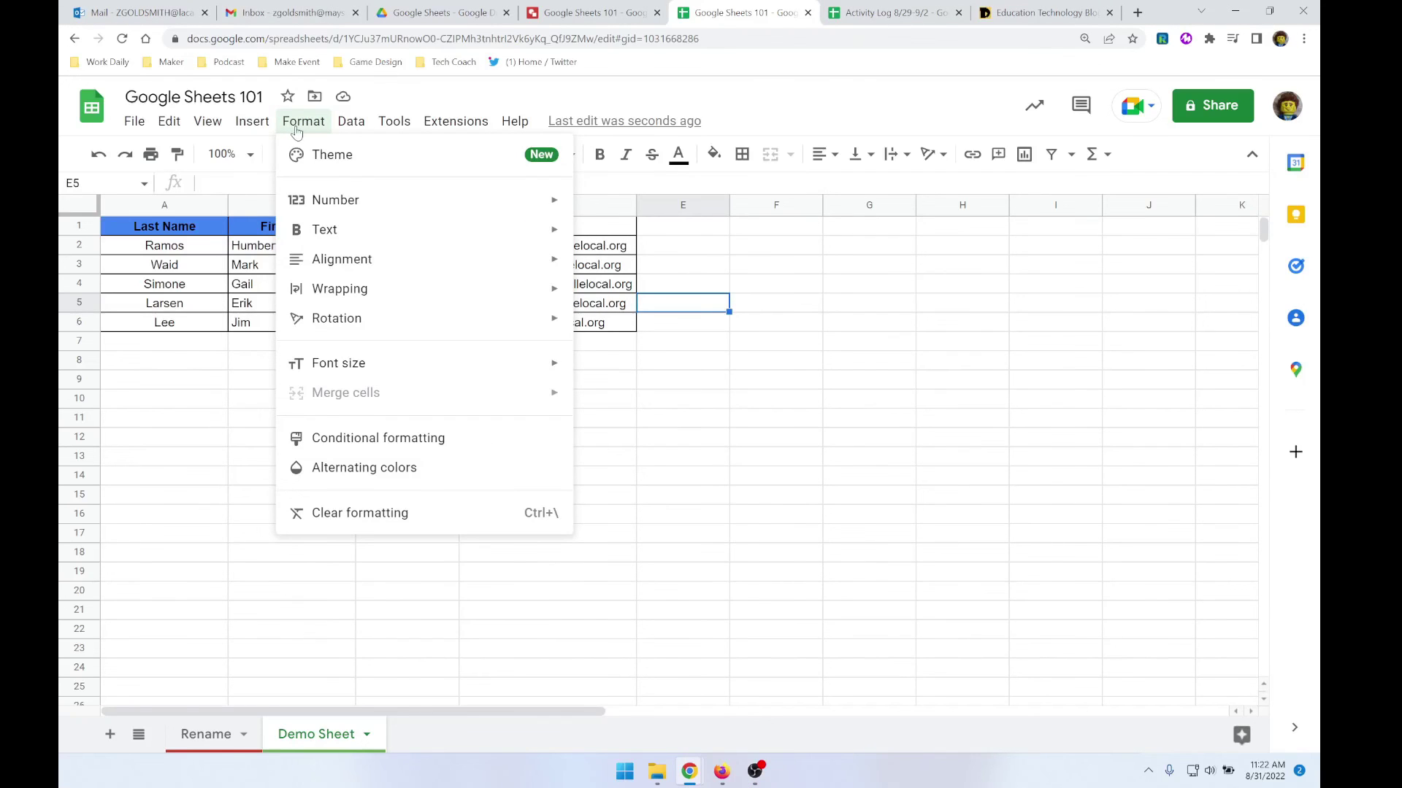
mouse_move(212, 124)
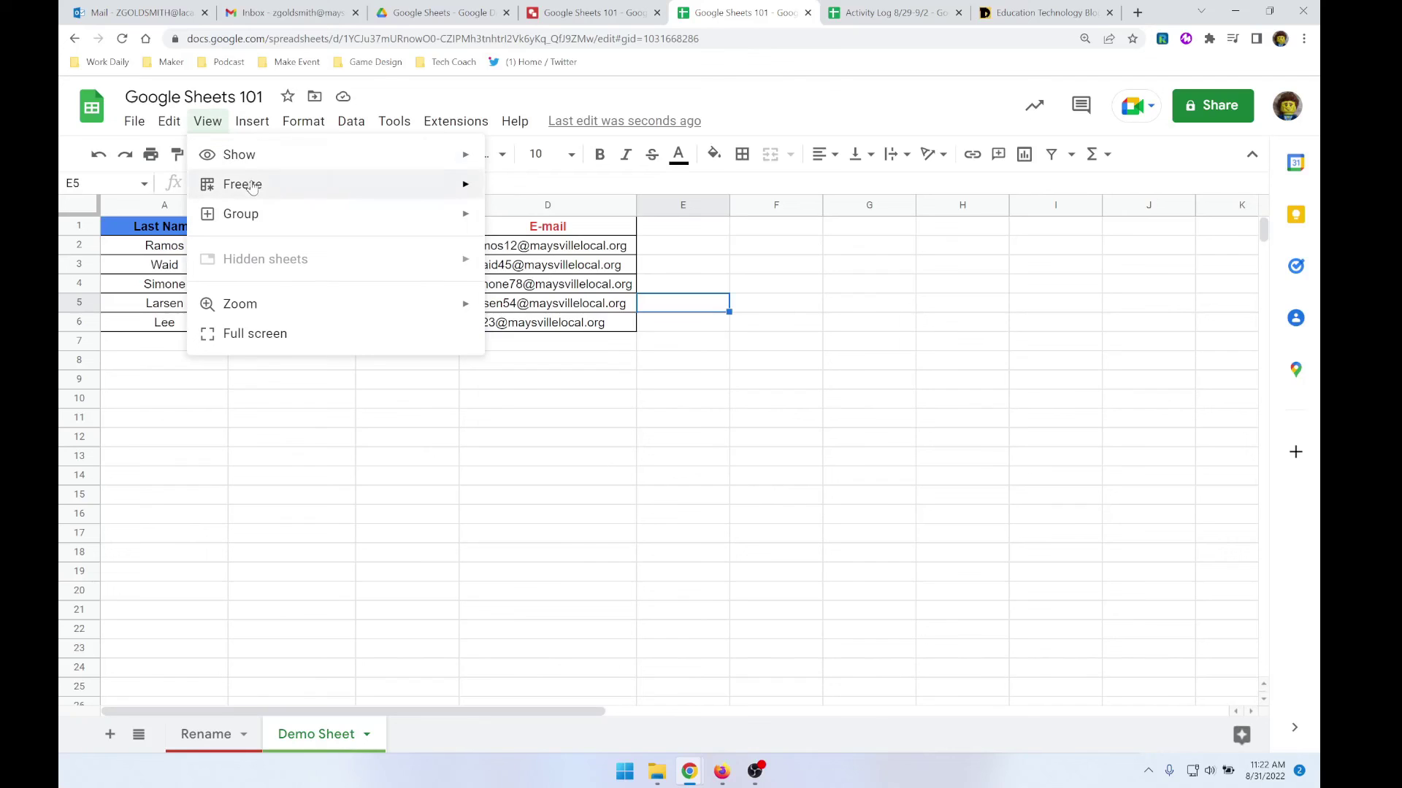
mouse_move(249, 187)
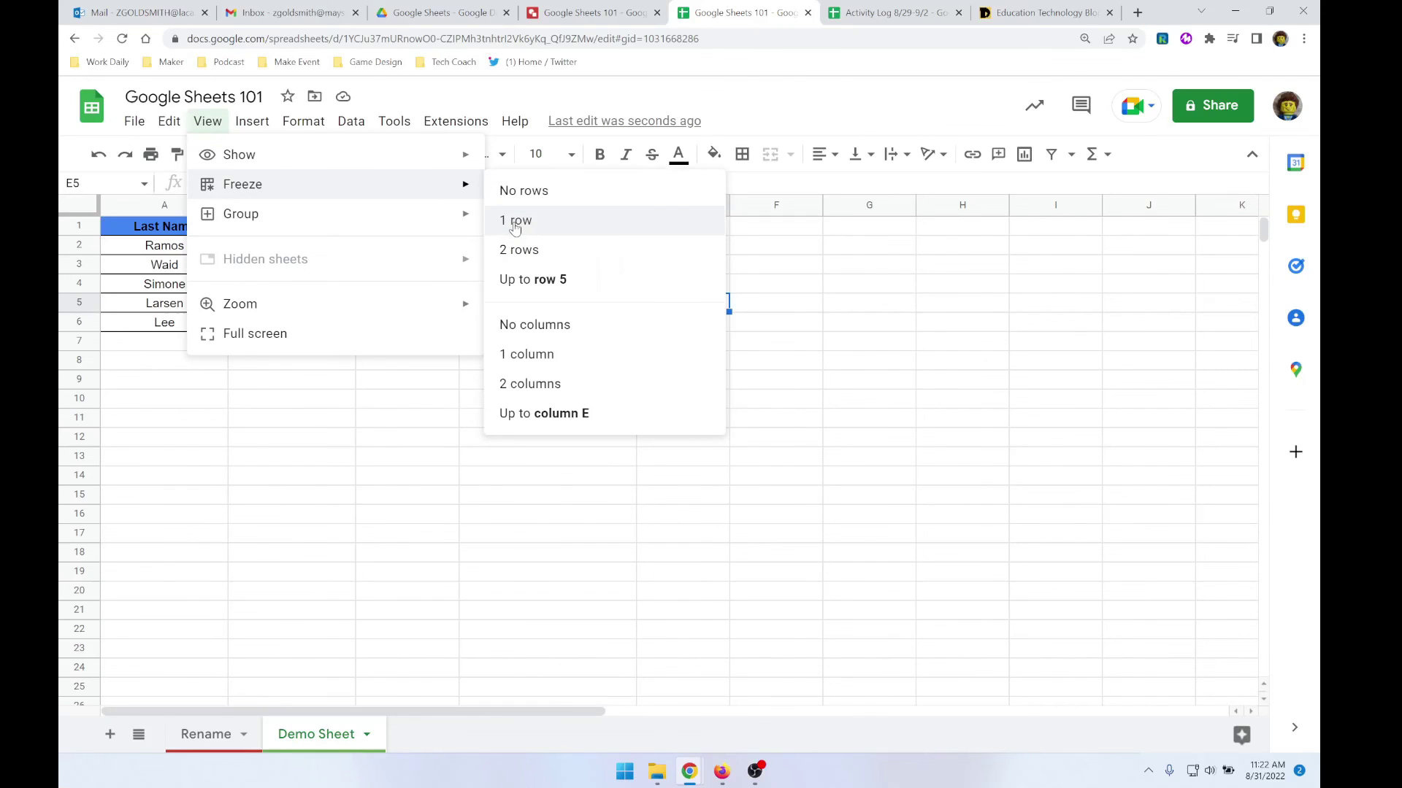
left_click(515, 229)
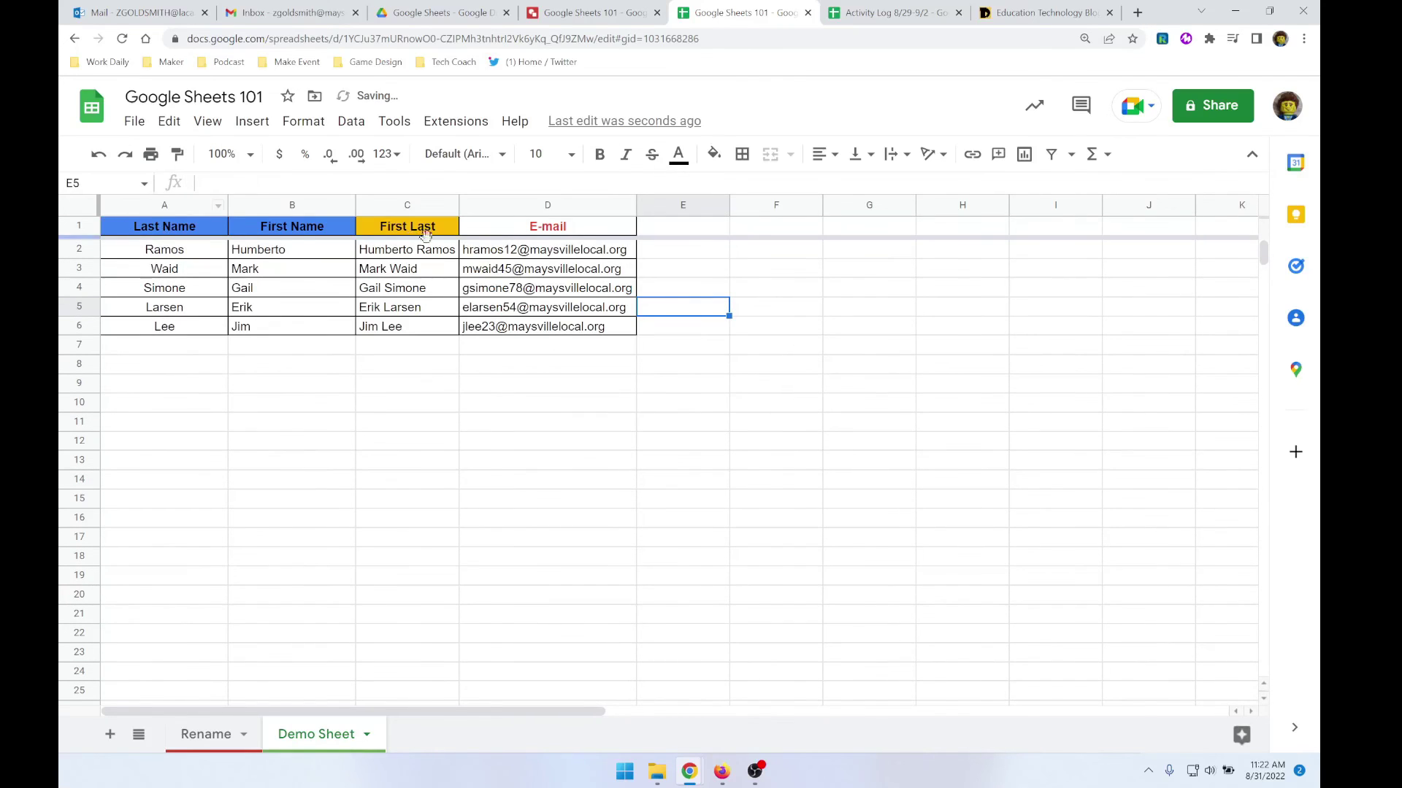
left_click(183, 233)
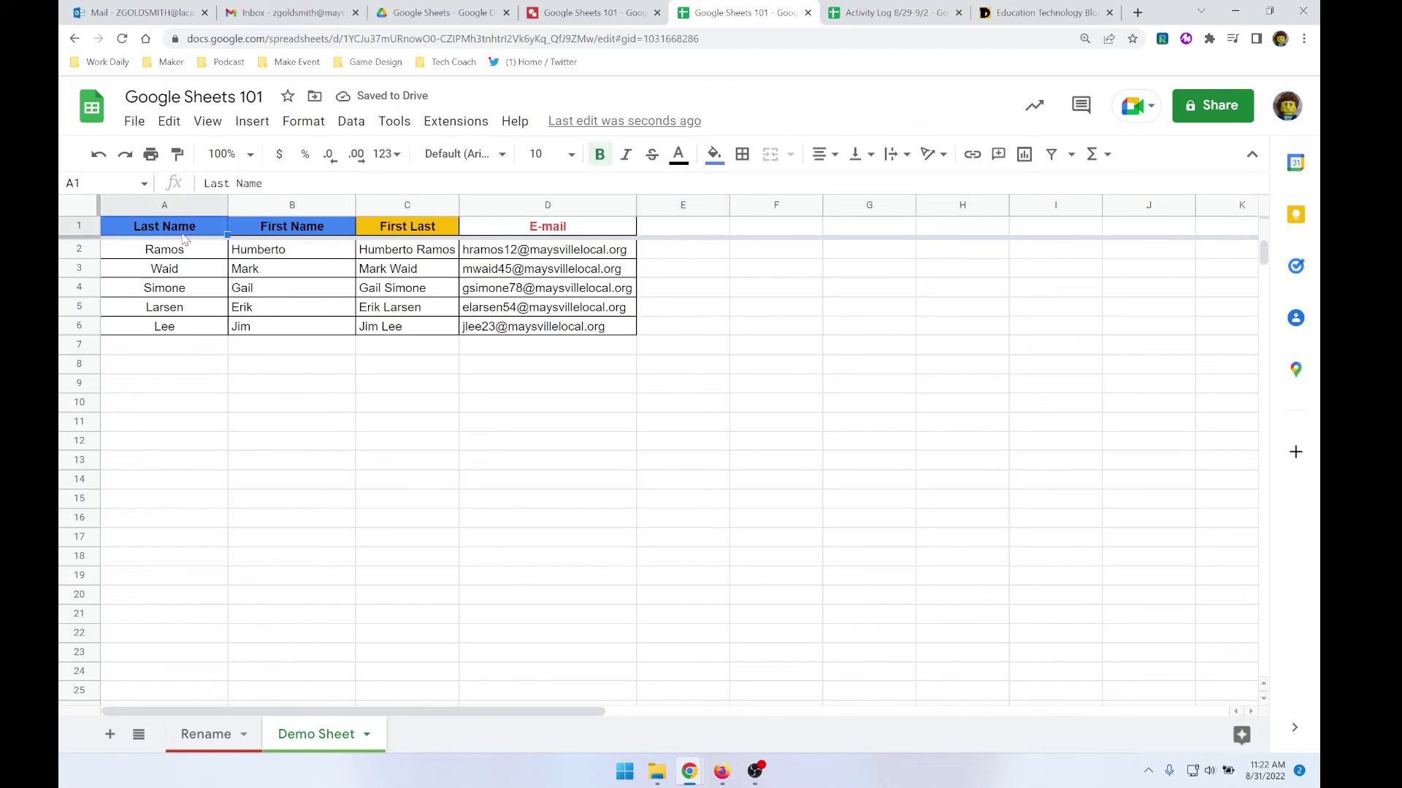
- Sort the sheet by column A, A to Z, so last names run Larsen through Waid
left_click(350, 121)
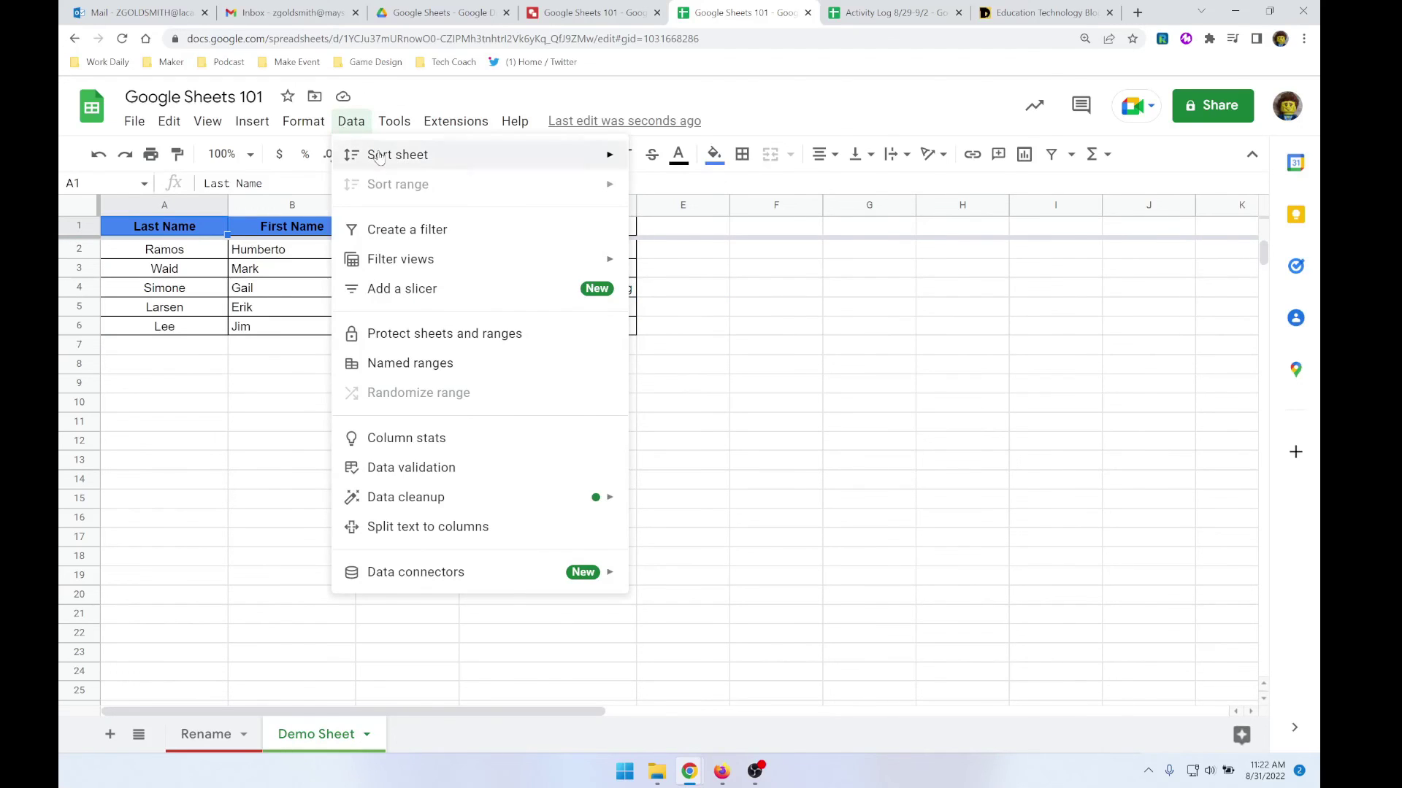
mouse_move(380, 155)
left_click(697, 159)
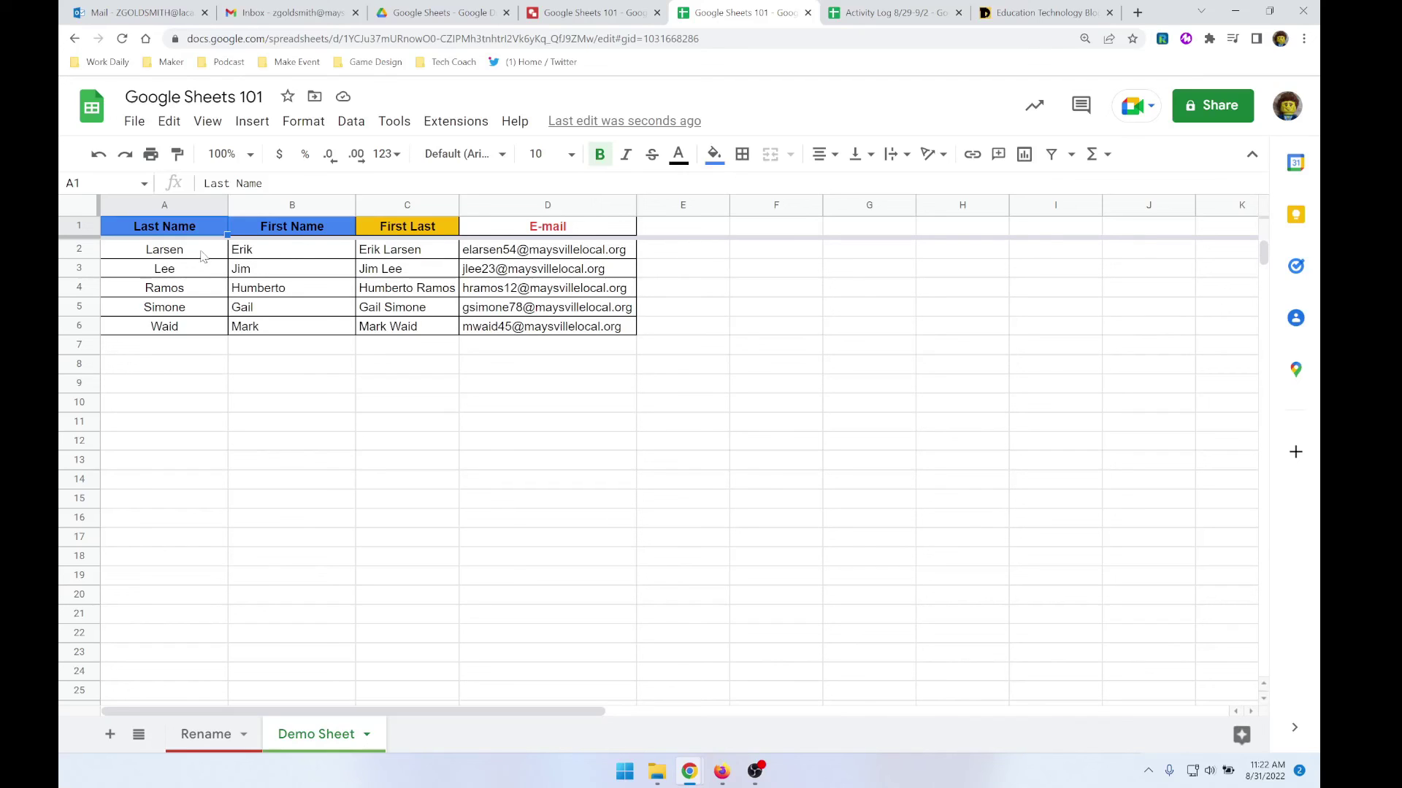
left_click(263, 257)
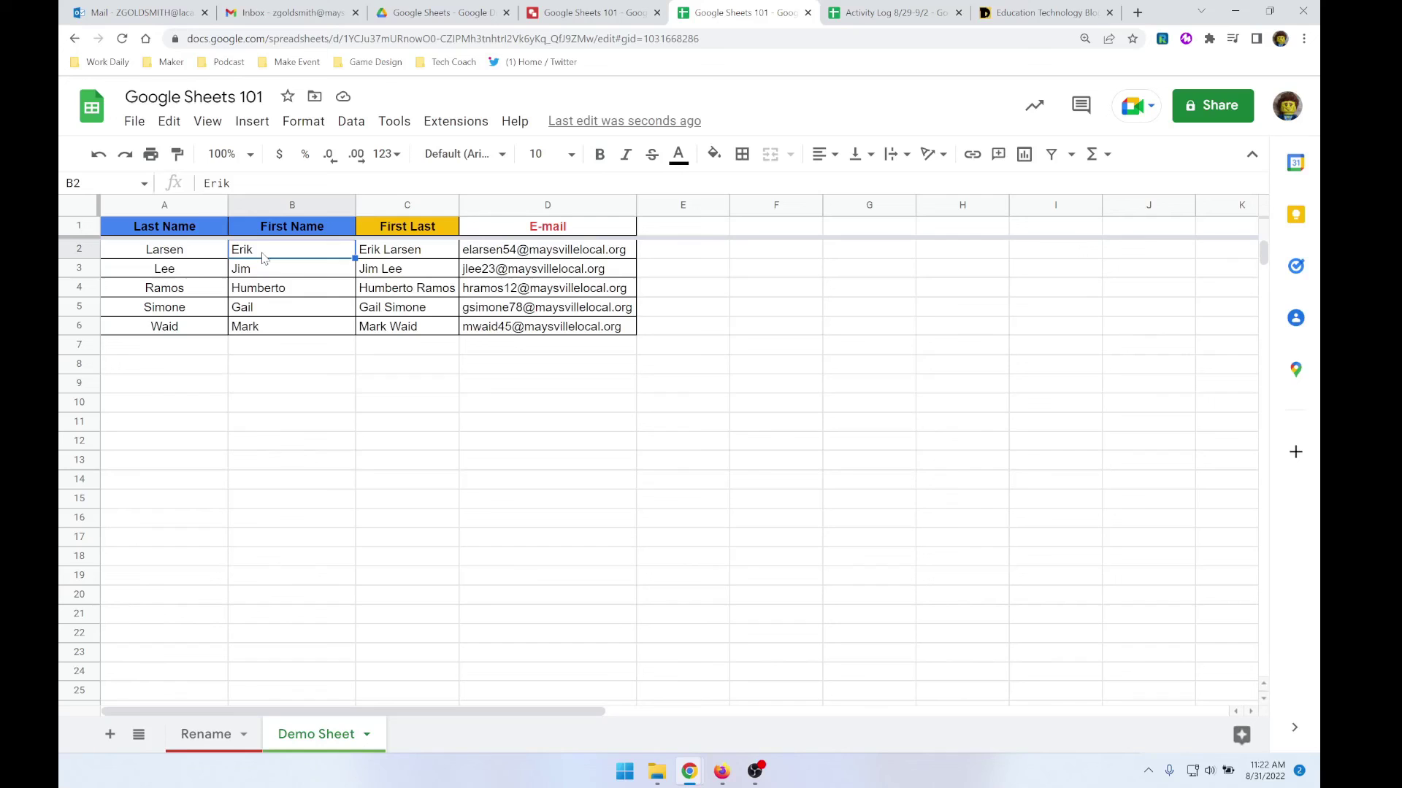
left_click(277, 208)
left_click(310, 120)
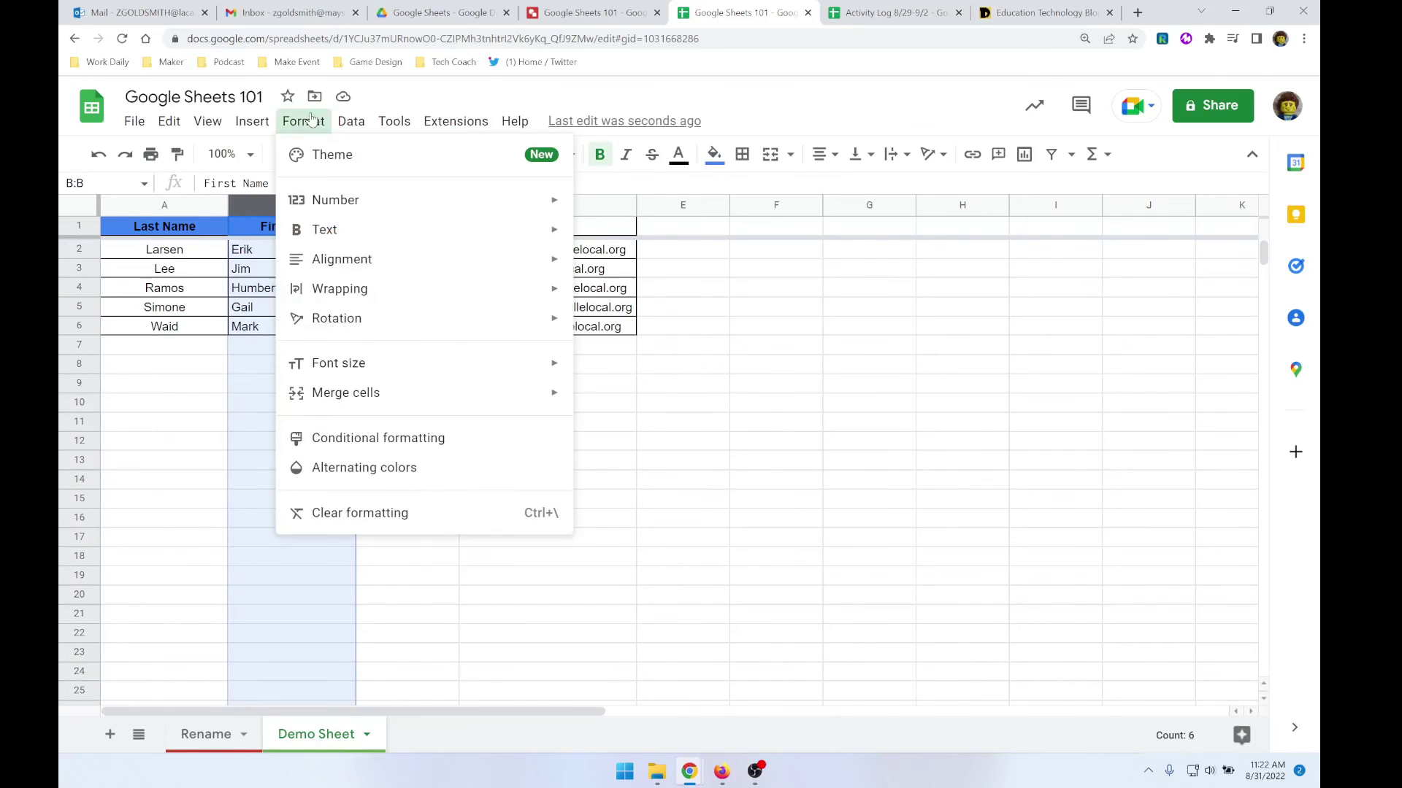
mouse_move(340, 119)
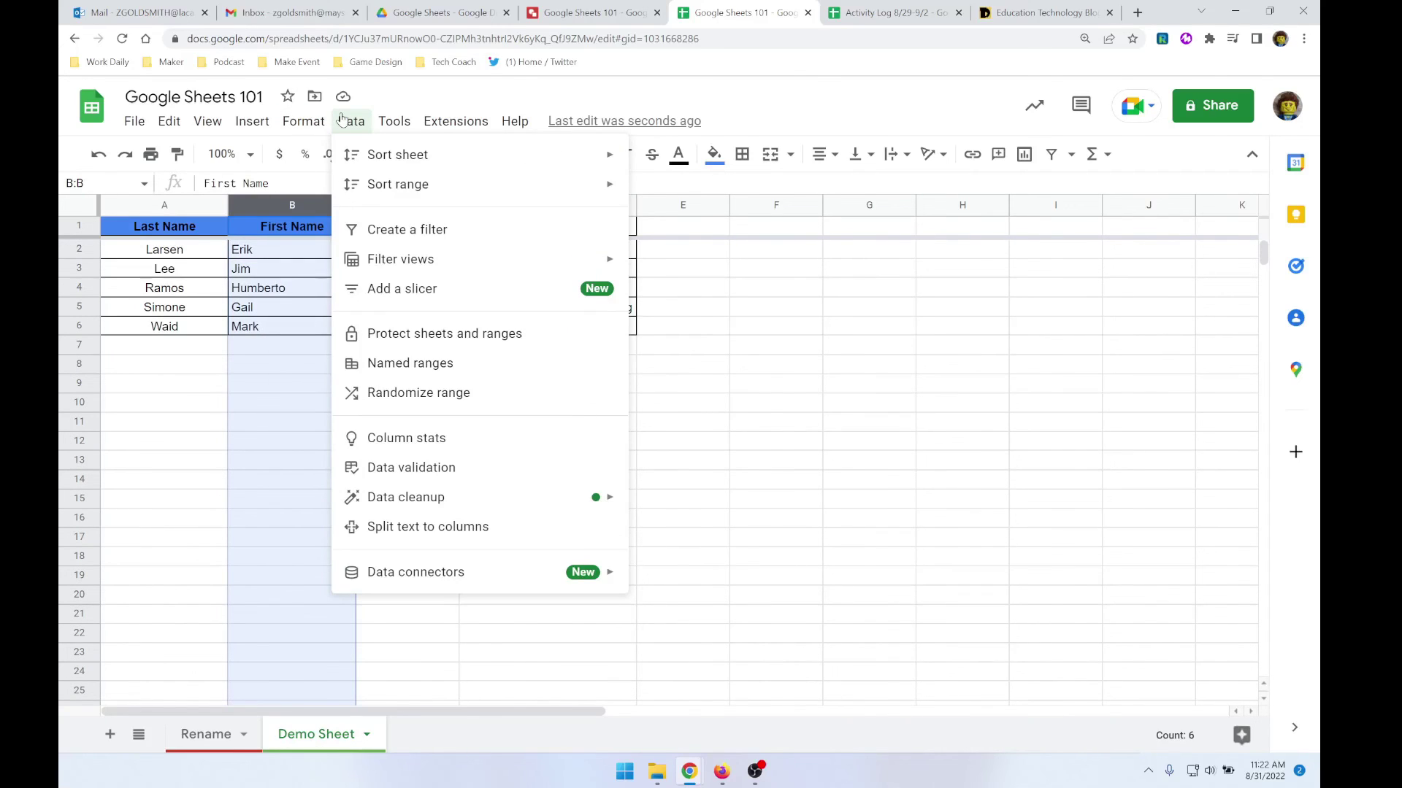
mouse_move(387, 157)
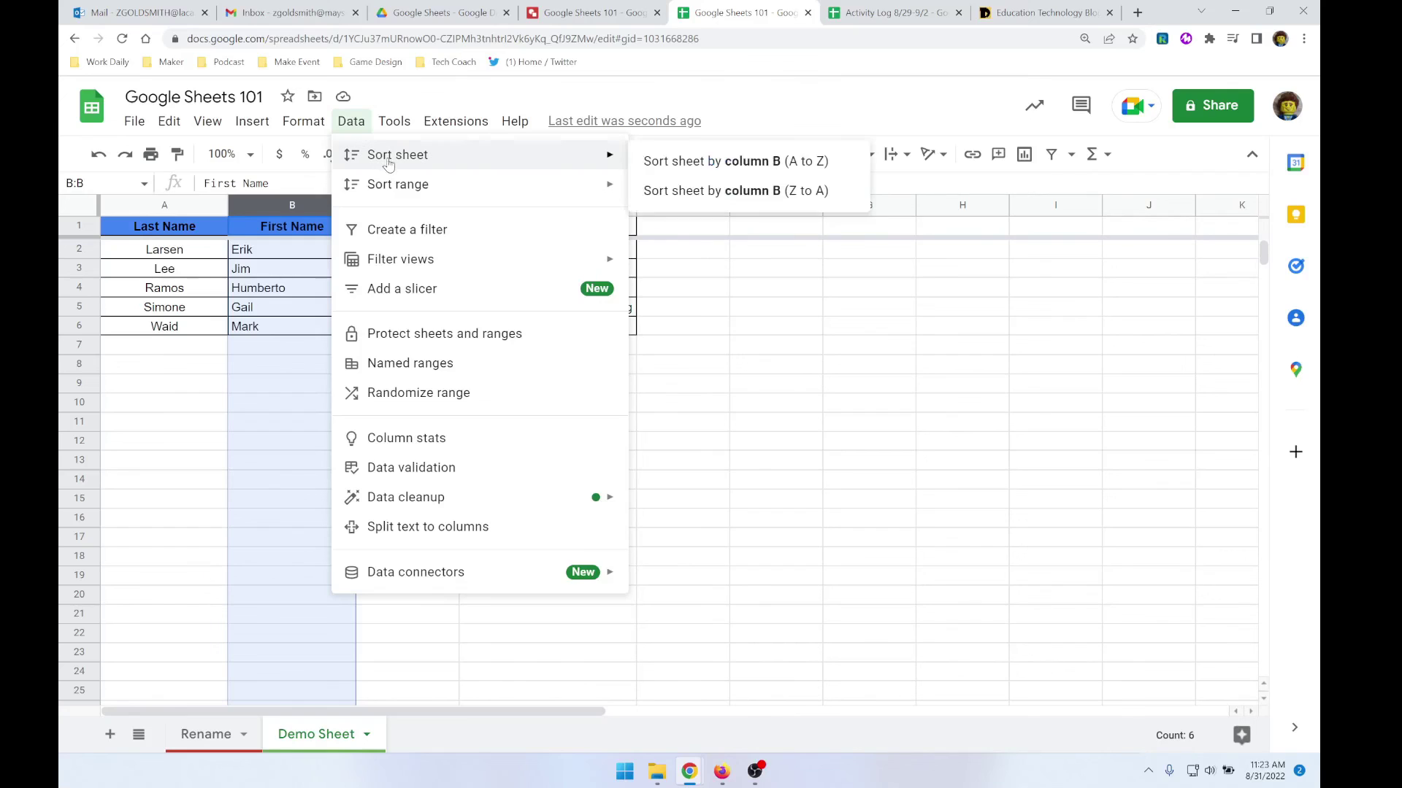
left_click(735, 162)
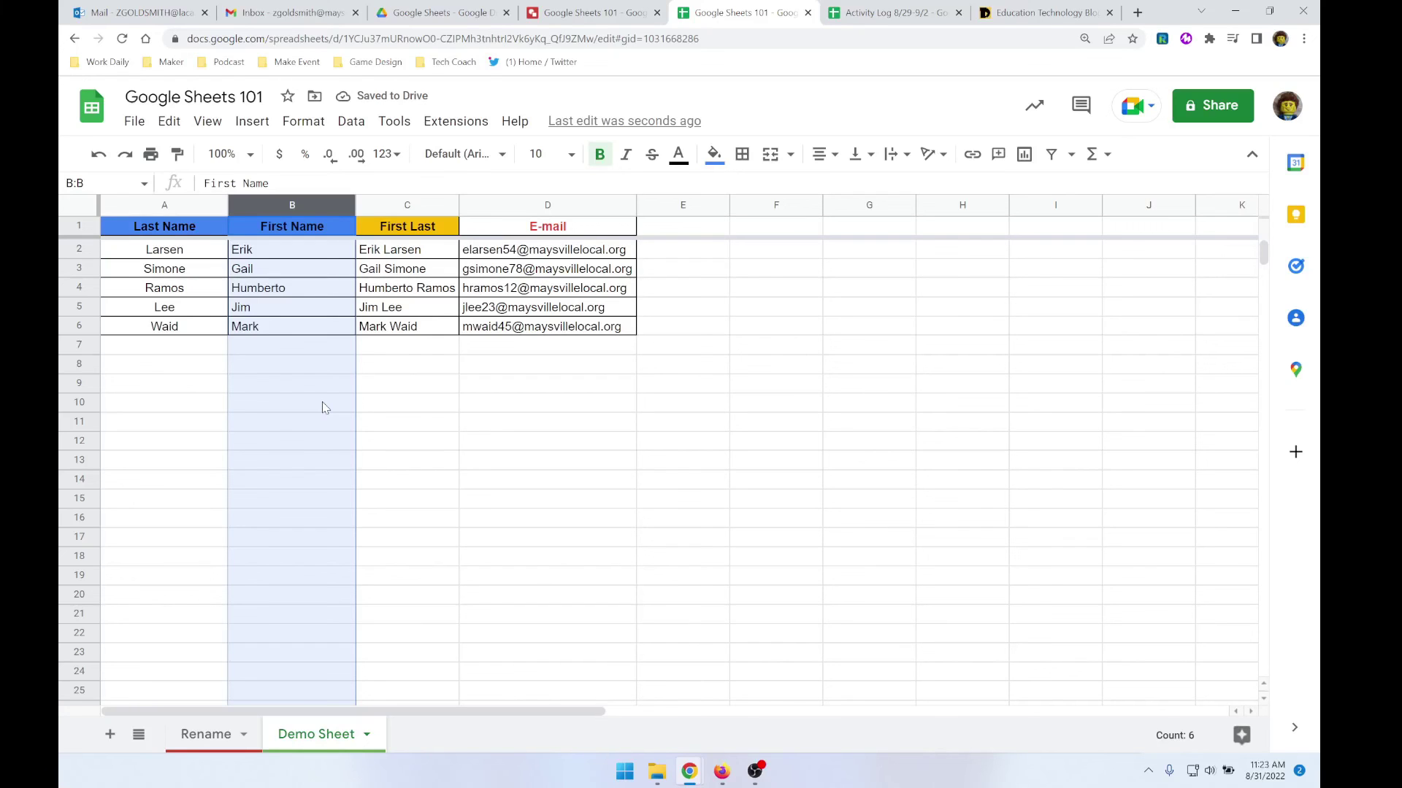
left_click(410, 388)
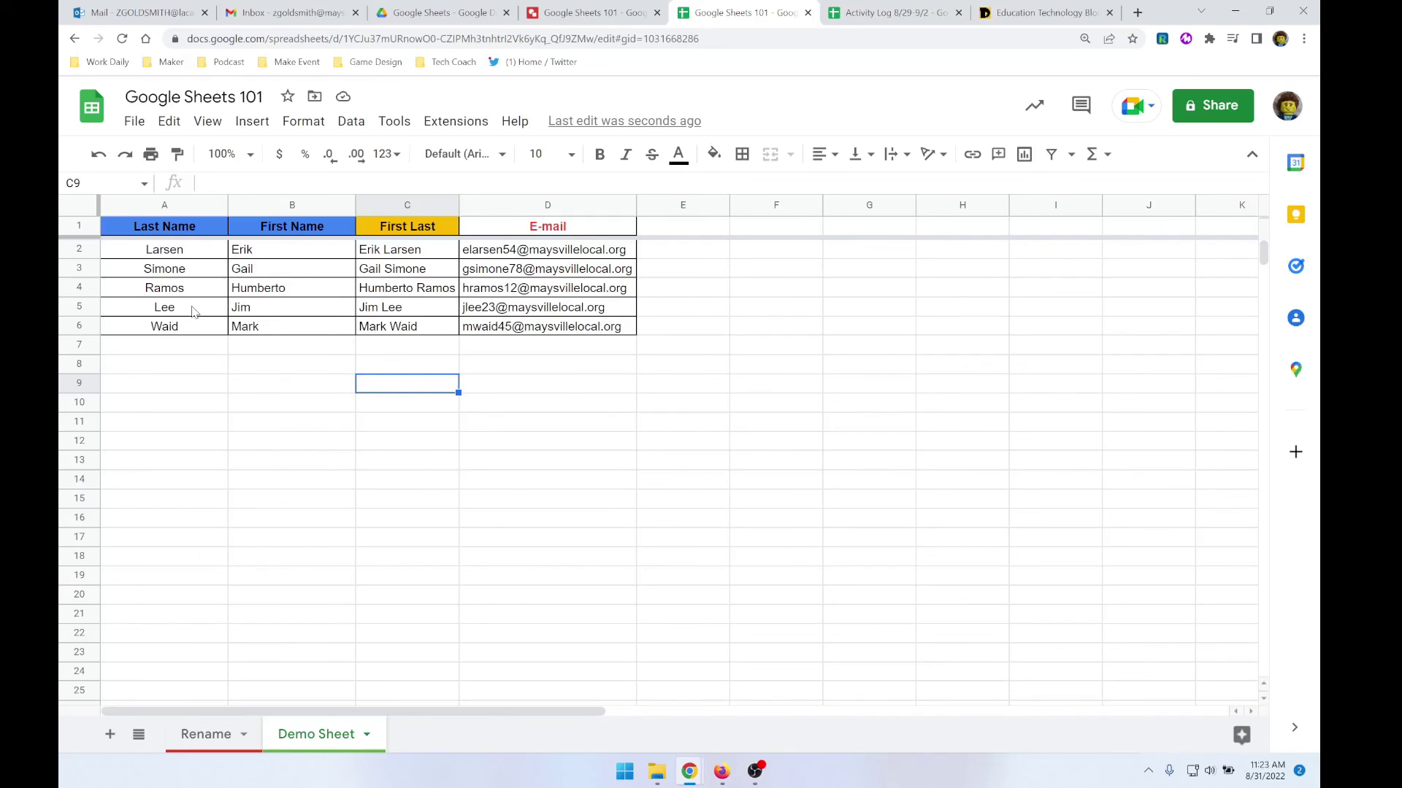
left_click(146, 252)
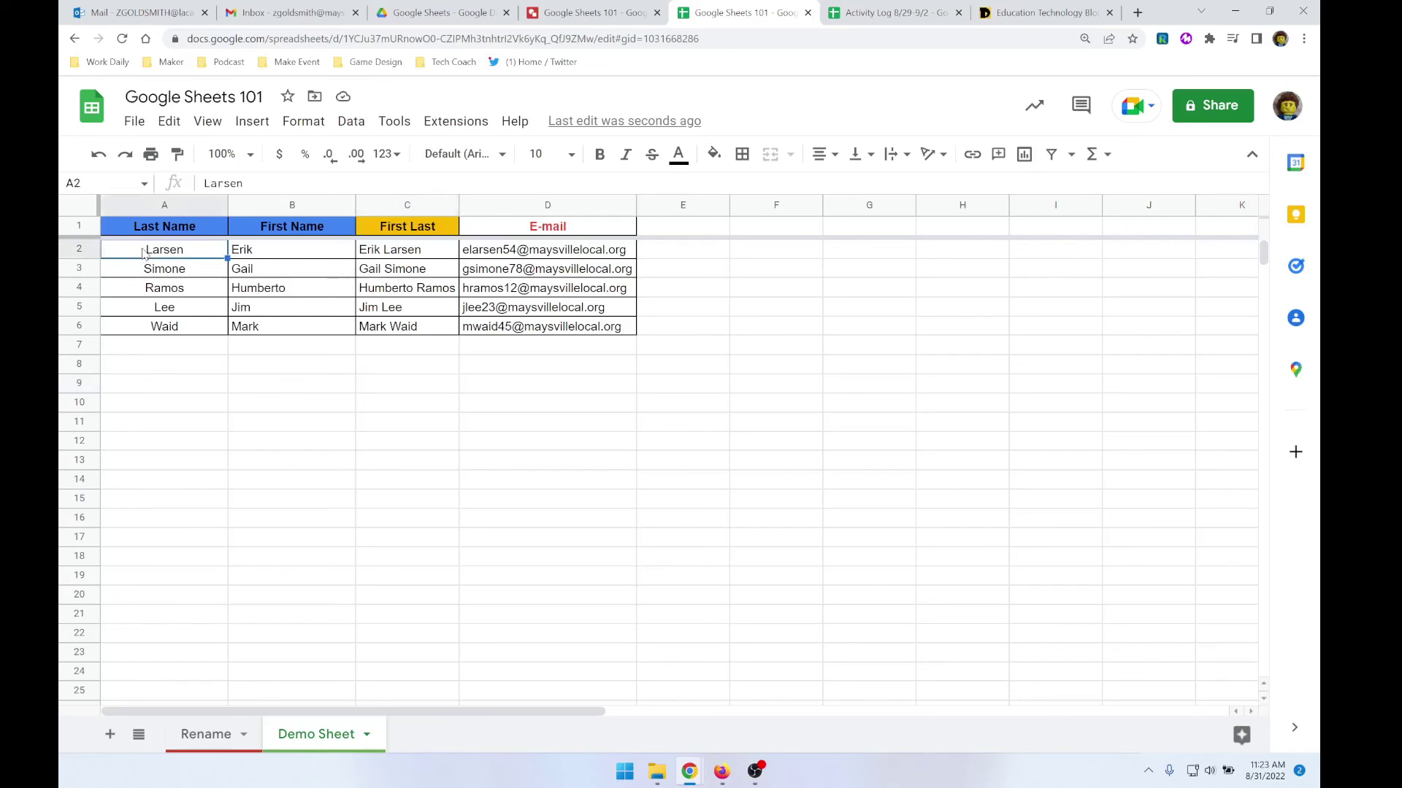
left_click(352, 120)
mouse_move(438, 157)
left_click(678, 162)
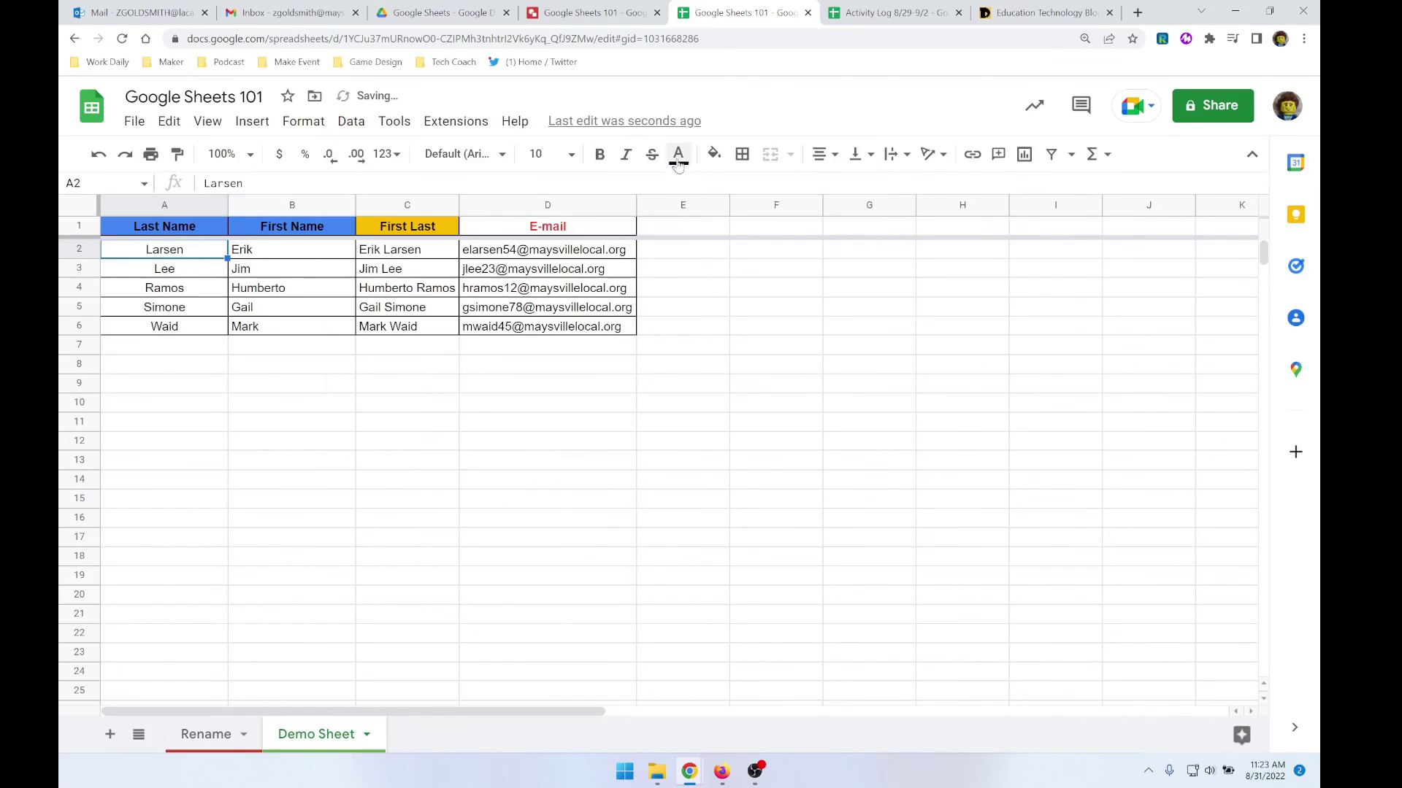
left_click(275, 398)
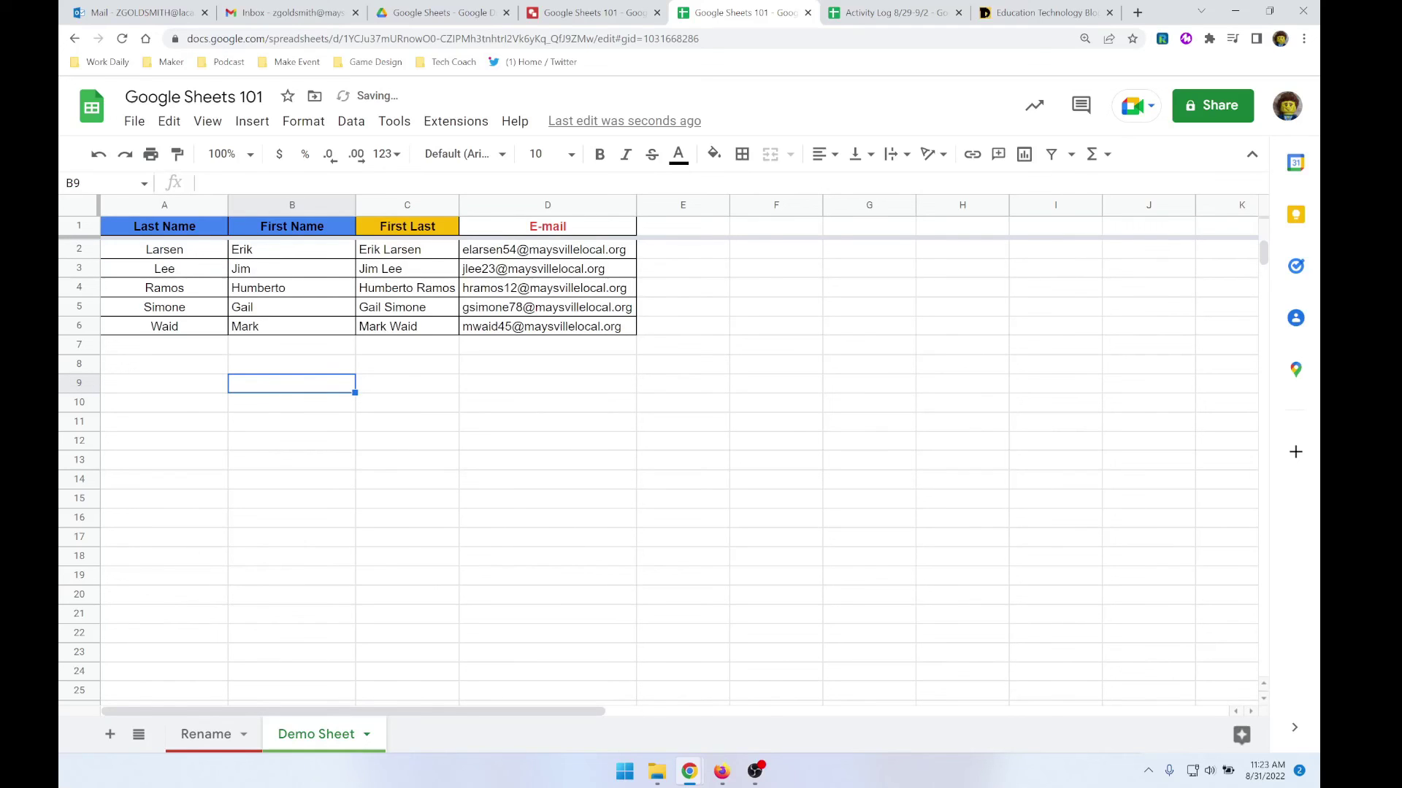
key("alt+Tab")
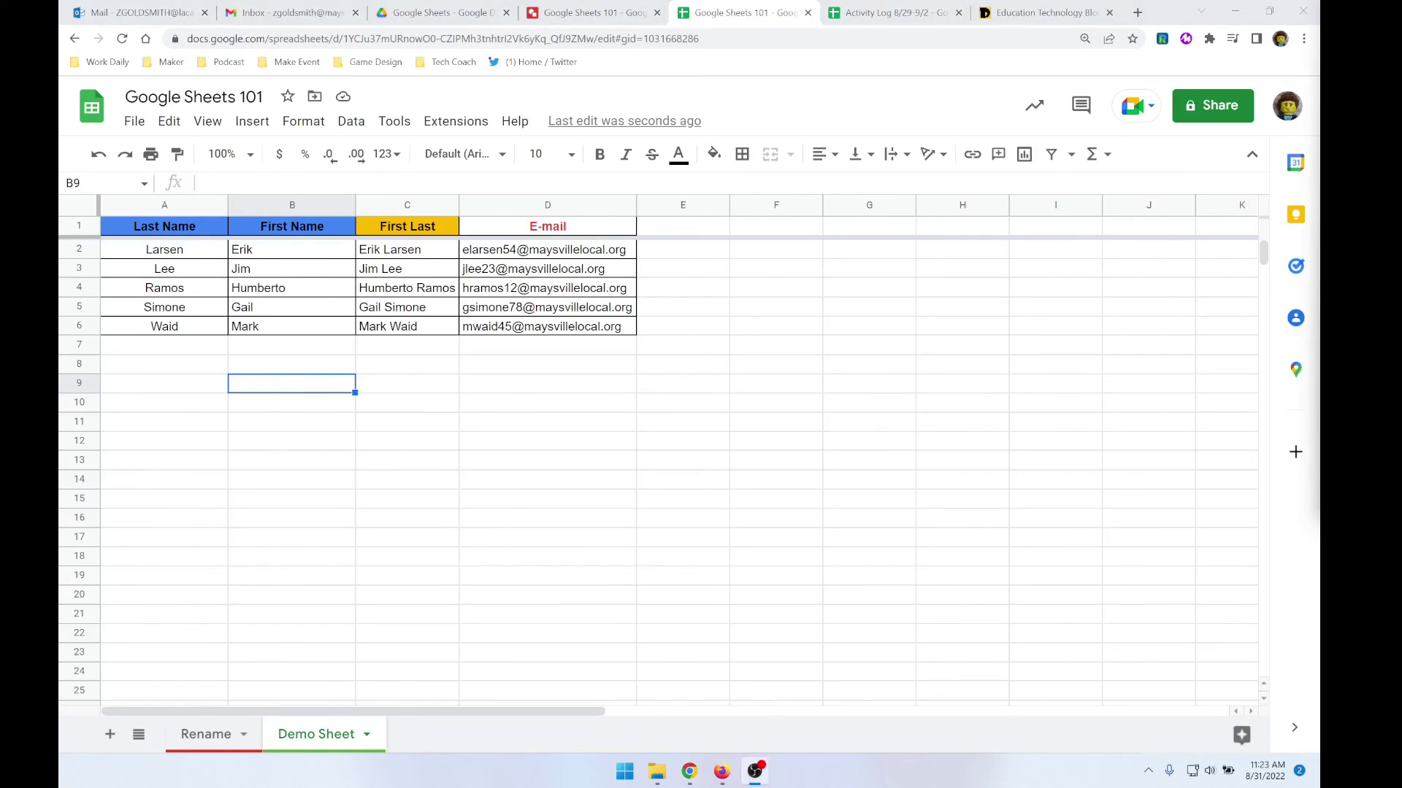